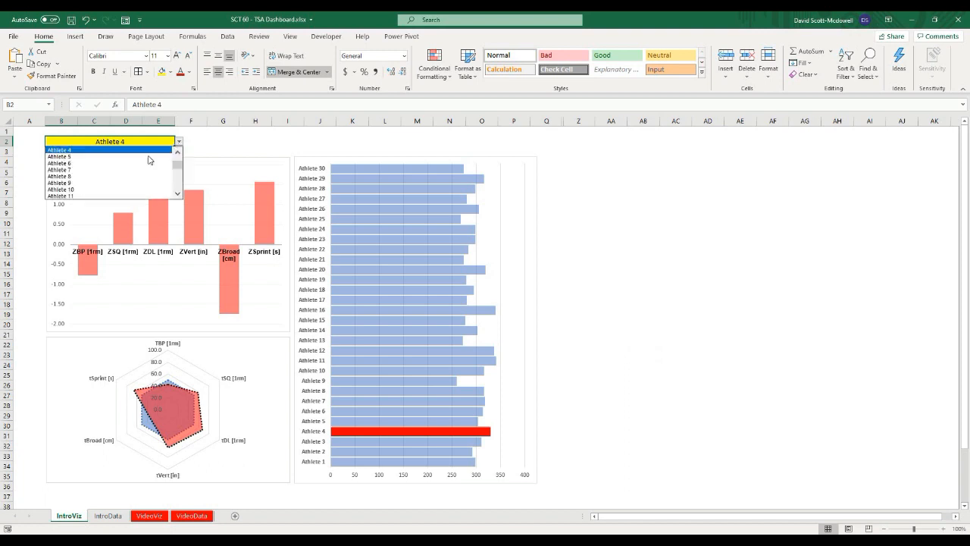
Step: Switch the dashboard's athlete selector between several athletes to preview how the charts update
{"action": "left_click", "coordinate": [122, 176]}
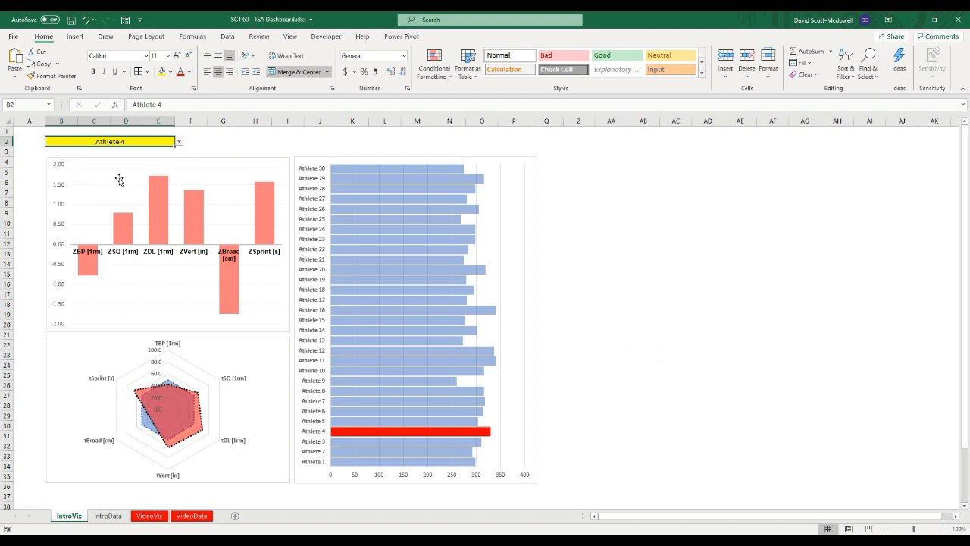
{"action": "left_click", "coordinate": [179, 141]}
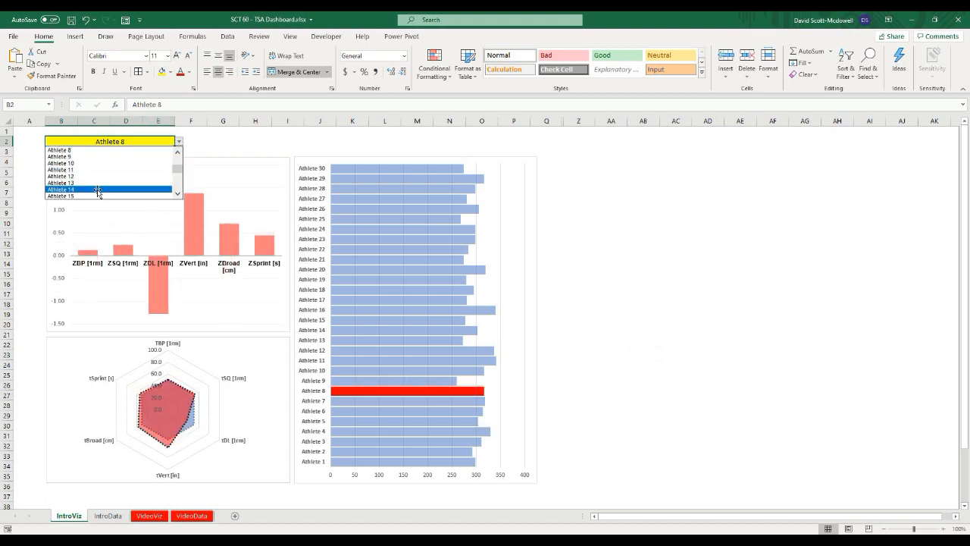
{"action": "left_click", "coordinate": [96, 190]}
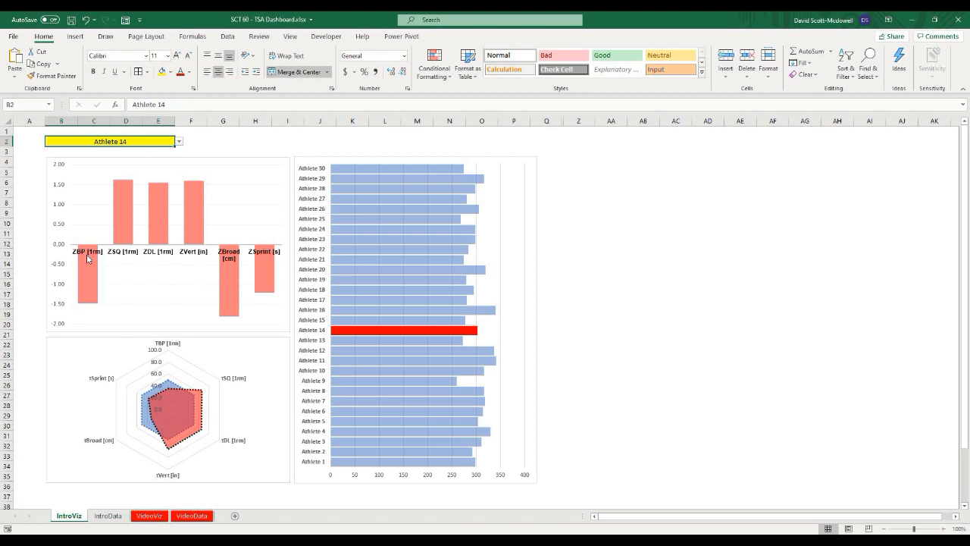
{"action": "left_click", "coordinate": [179, 141]}
{"action": "left_click", "coordinate": [130, 176]}
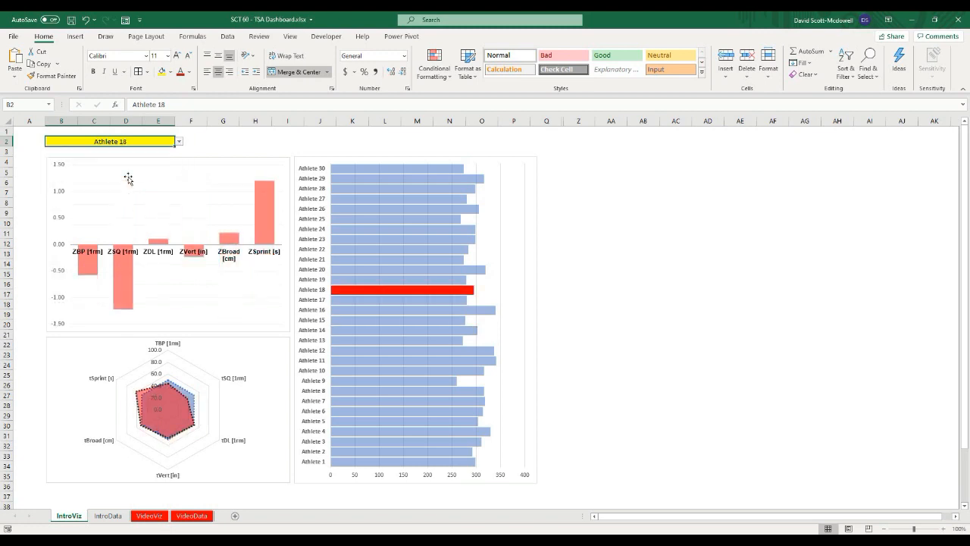
{"action": "left_click", "coordinate": [179, 142]}
{"action": "left_click", "coordinate": [130, 182]}
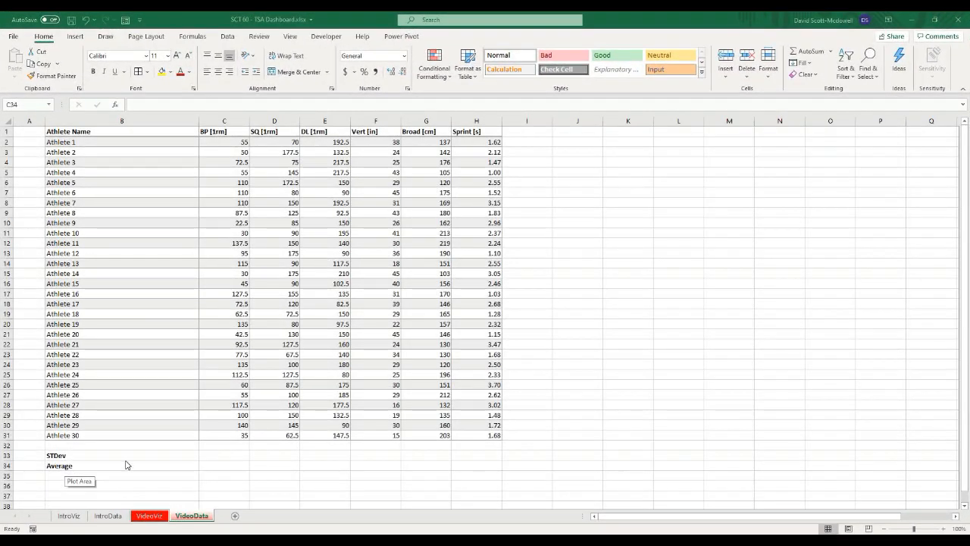
{"action": "left_click", "coordinate": [222, 471]}
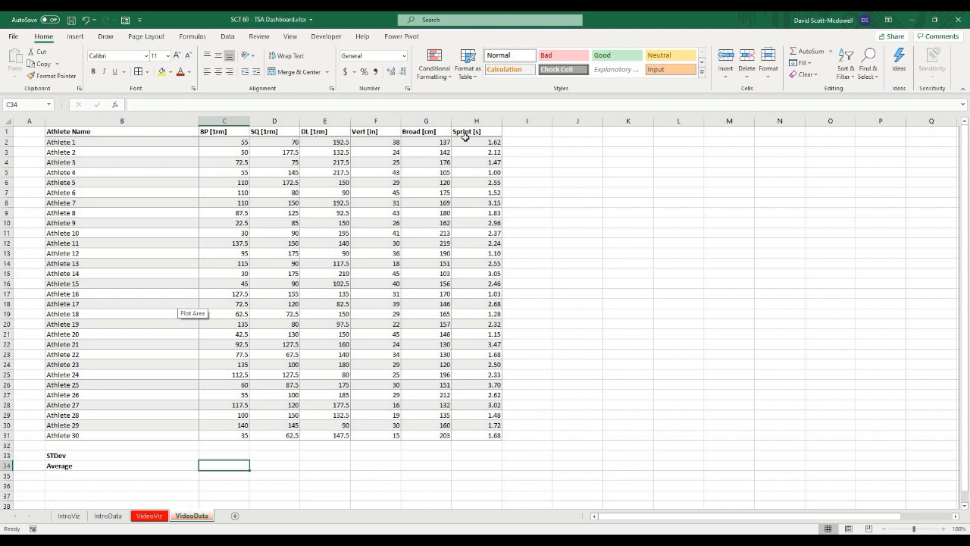
{"action": "left_click", "coordinate": [580, 206]}
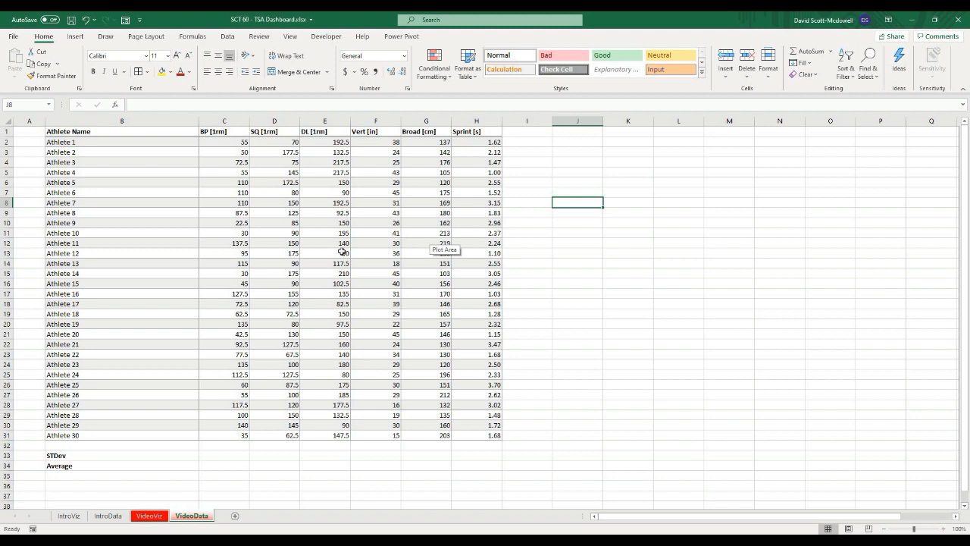
{"action": "left_click", "coordinate": [596, 286]}
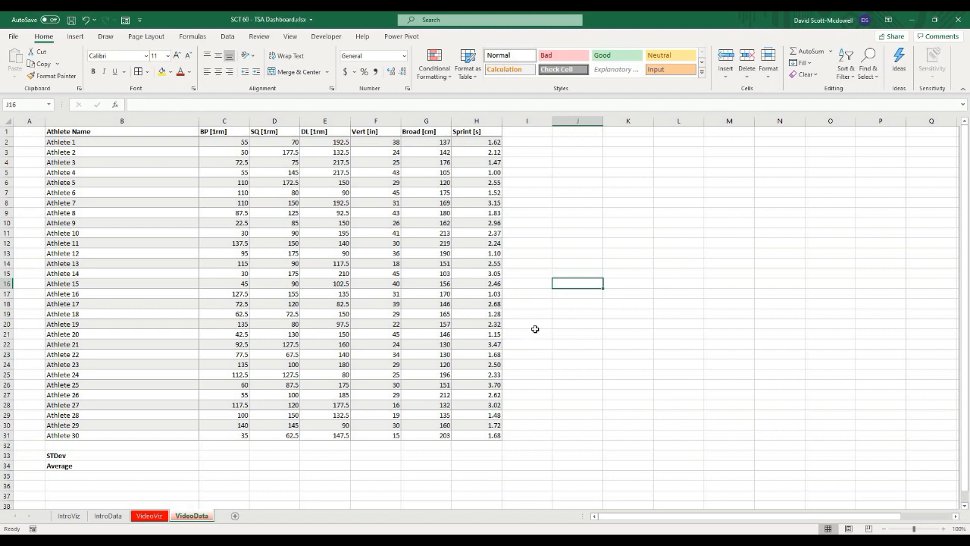
{"action": "left_click", "coordinate": [570, 334]}
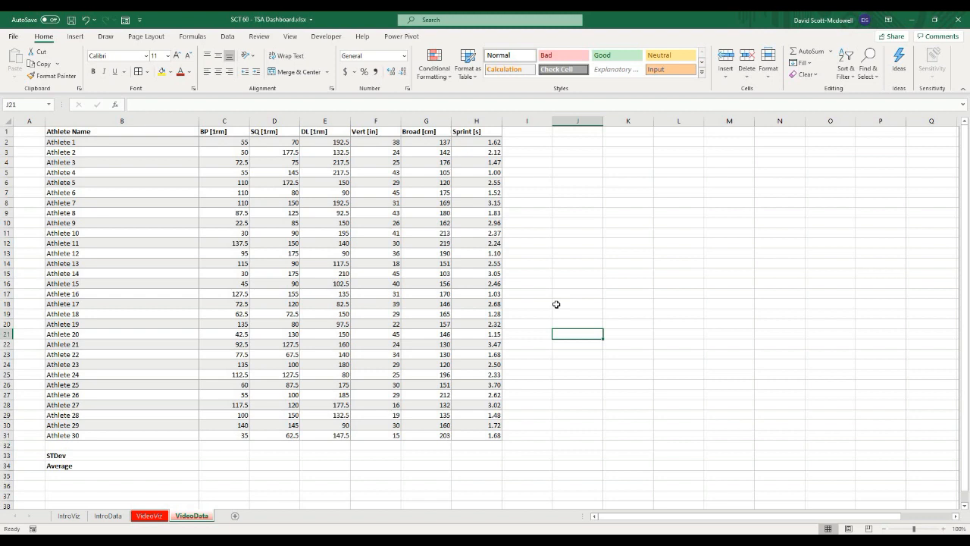
{"action": "left_click", "coordinate": [587, 291]}
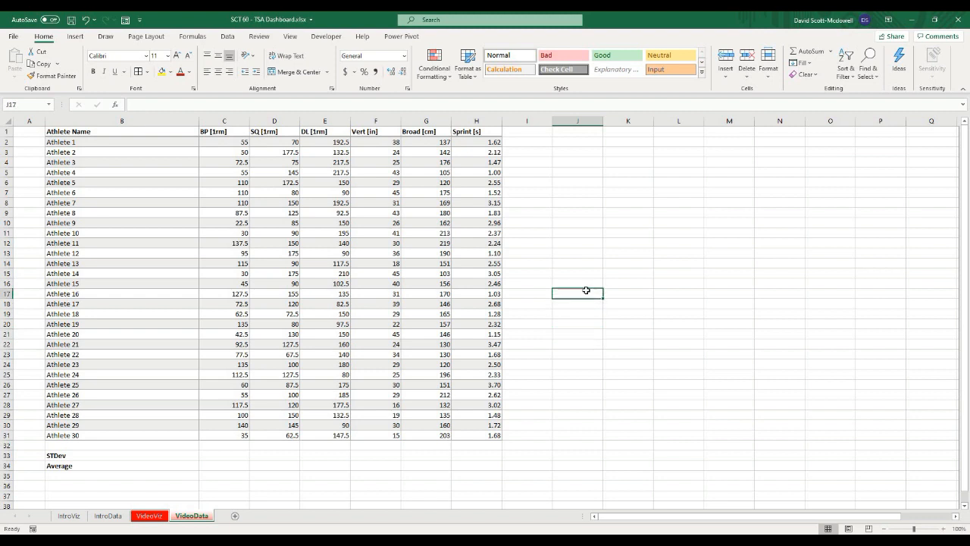
{"action": "left_click", "coordinate": [593, 362]}
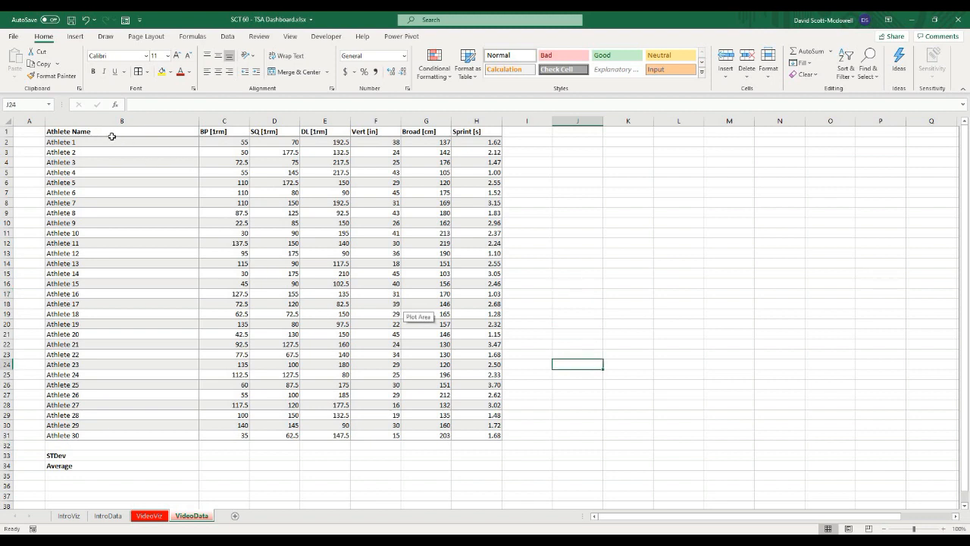
{"action": "left_click", "coordinate": [574, 323]}
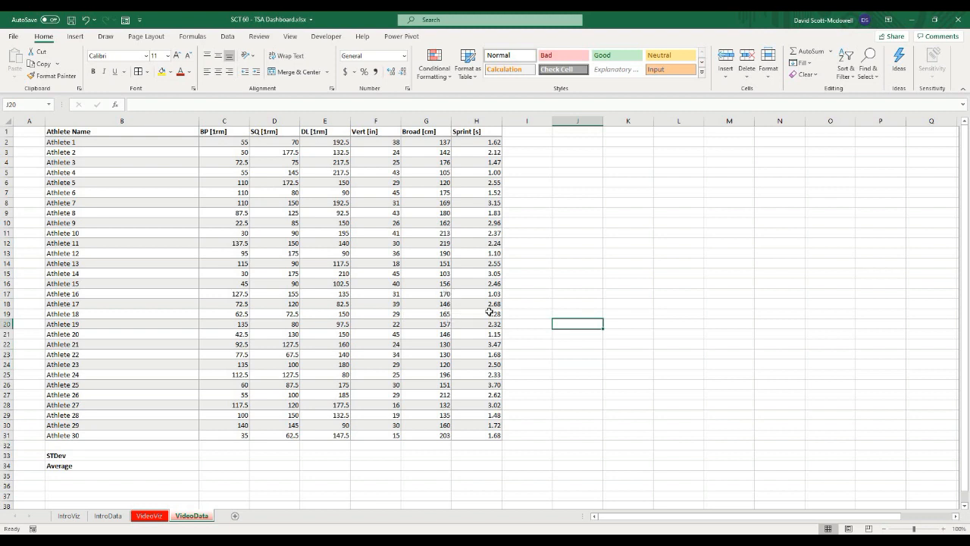
{"action": "left_click", "coordinate": [101, 131]}
{"action": "left_click", "coordinate": [698, 323]}
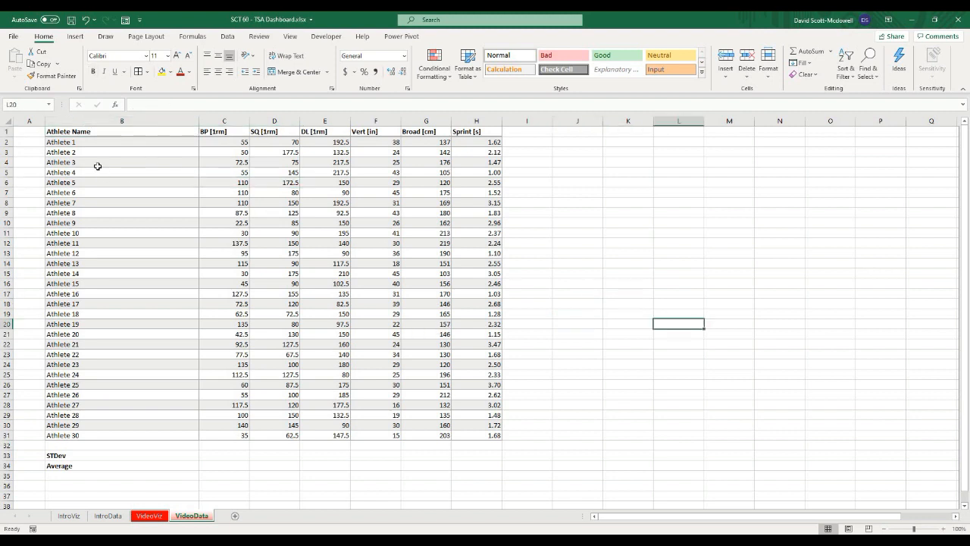
Step: Format the athlete data range B1:H31 as a table with headers using the first light table style
{"action": "left_click_drag", "start_coordinate": [58, 132], "coordinate": [493, 433]}
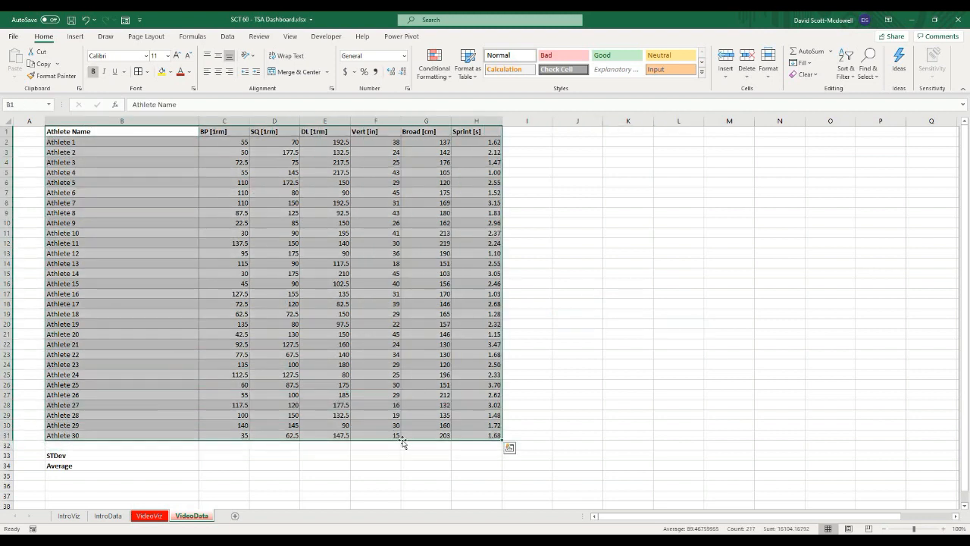
{"action": "left_click", "coordinate": [469, 72]}
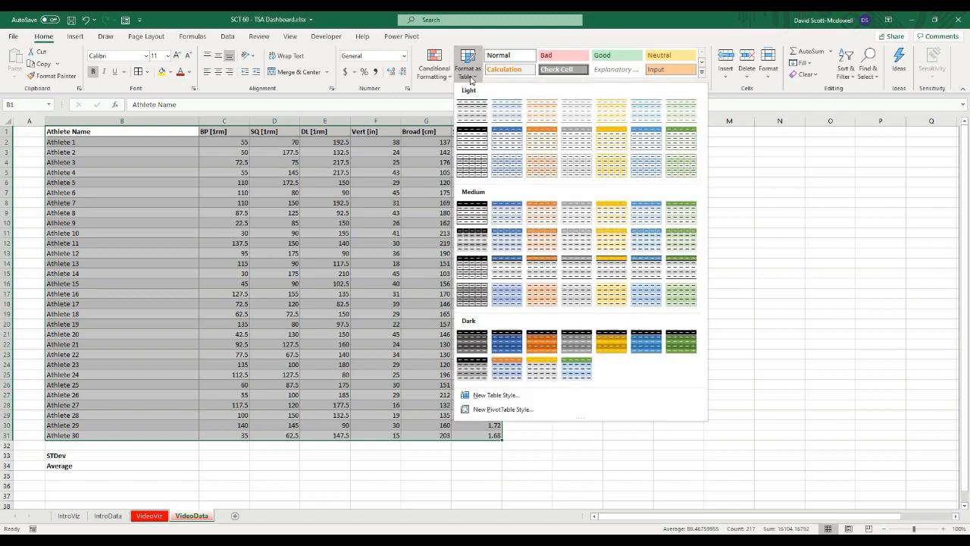
{"action": "left_click", "coordinate": [475, 115]}
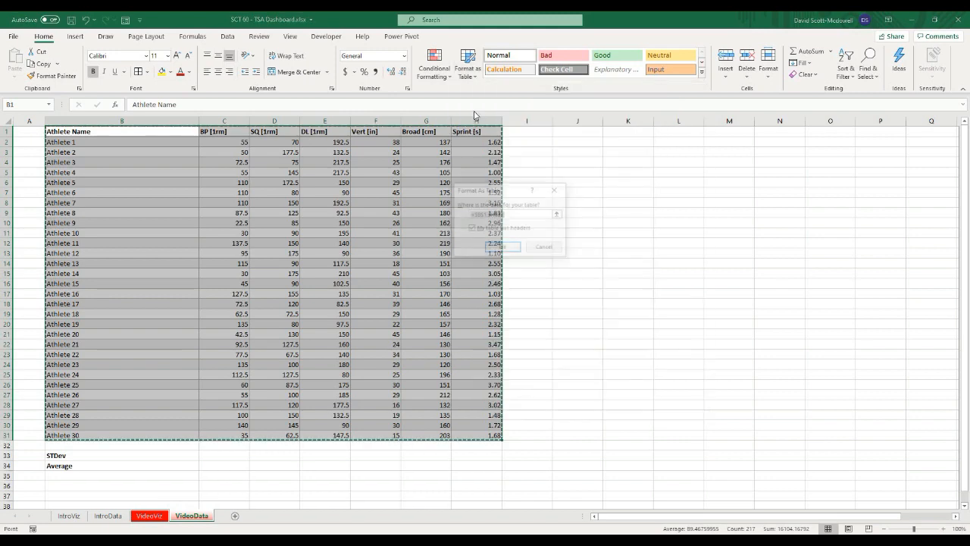
{"action": "left_click", "coordinate": [500, 249]}
{"action": "left_click", "coordinate": [595, 253]}
{"action": "left_click", "coordinate": [122, 132]}
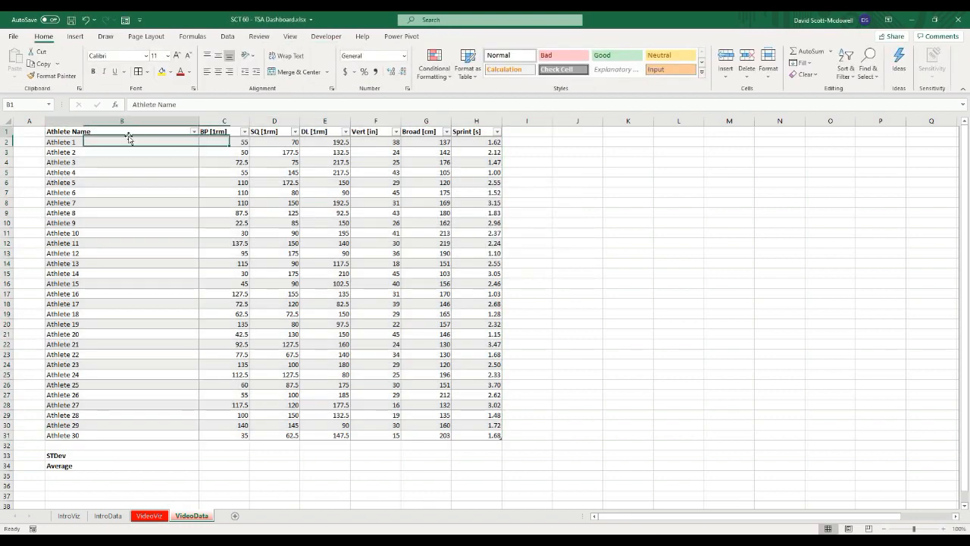
{"action": "left_click", "coordinate": [290, 221]}
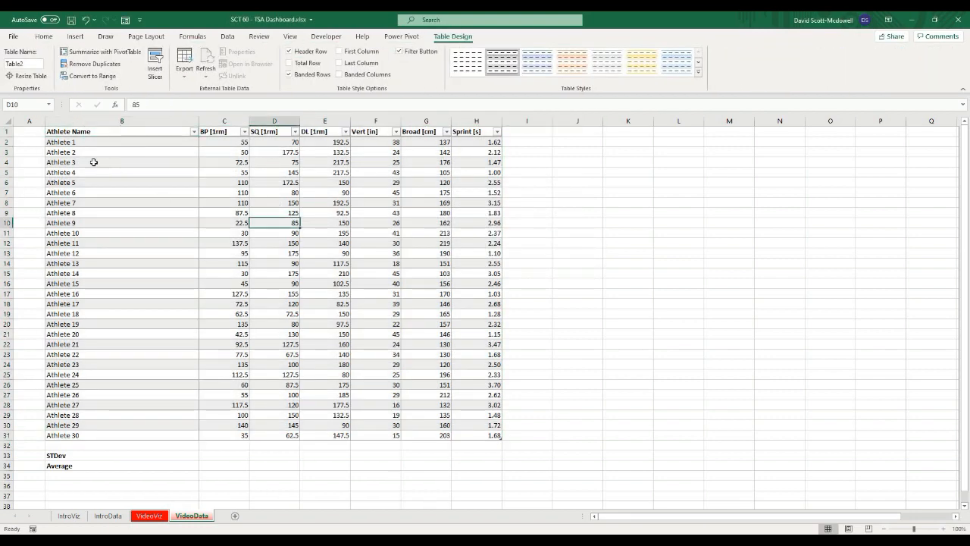
Step: Rename the new table to TBL_Data
{"action": "left_click", "coordinate": [84, 133]}
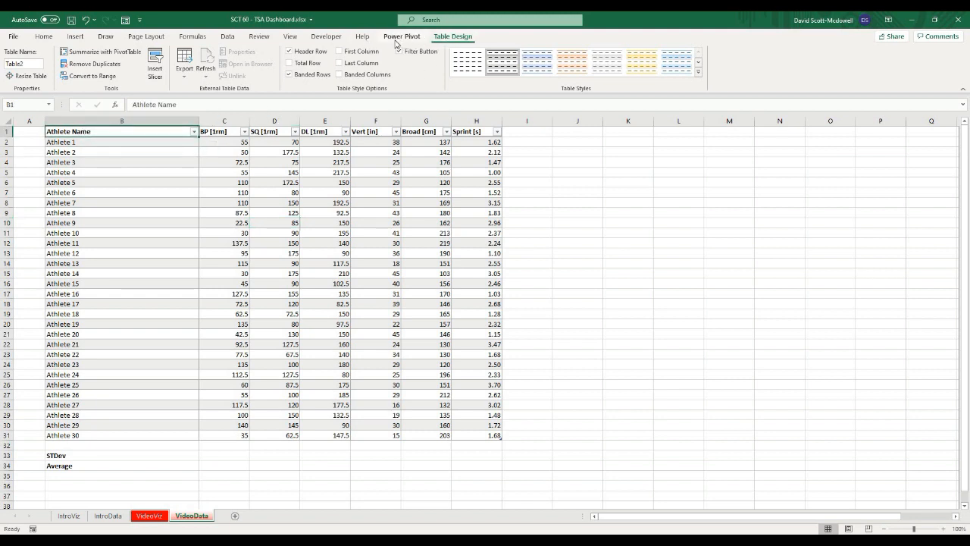
{"action": "left_click", "coordinate": [31, 63]}
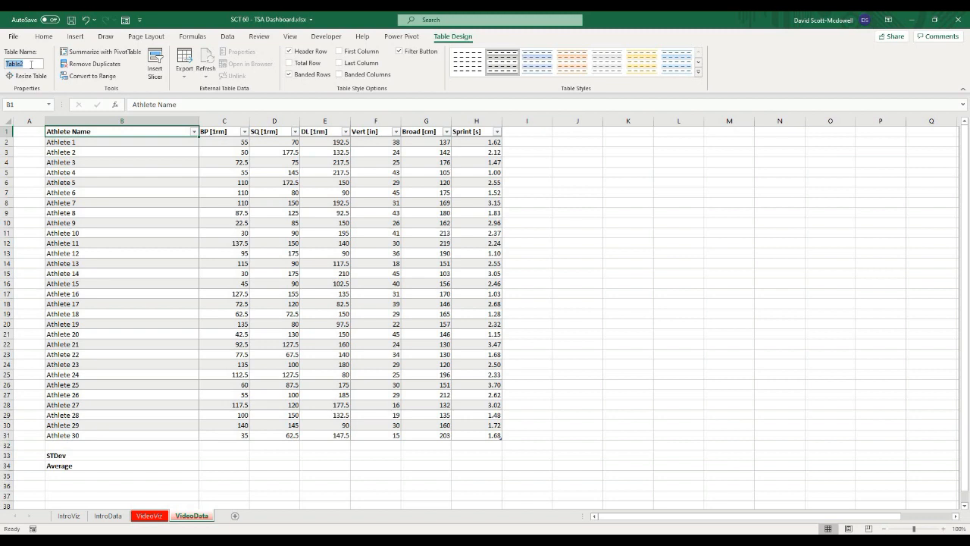
{"action": "type", "text": "TBL_Data"}
{"action": "left_click", "coordinate": [253, 191]}
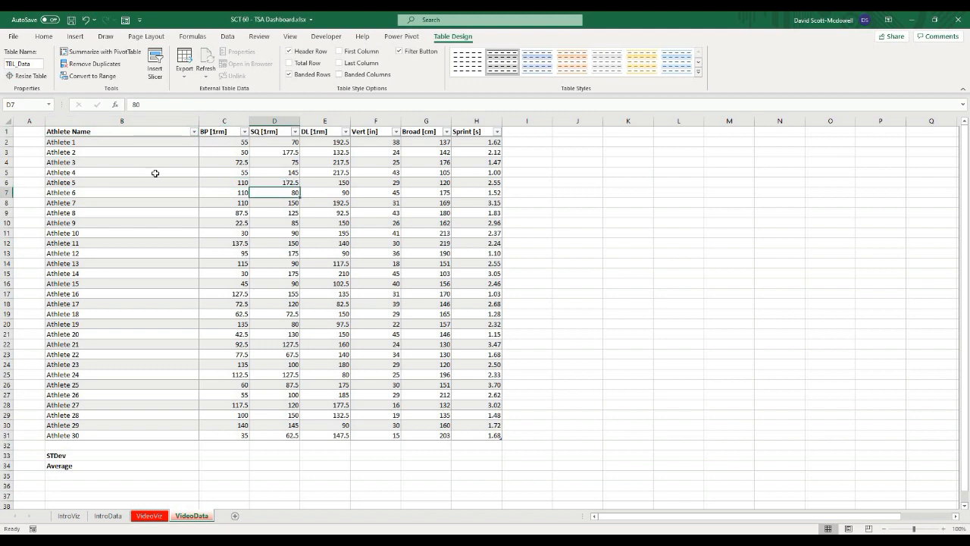
{"action": "left_click", "coordinate": [593, 287]}
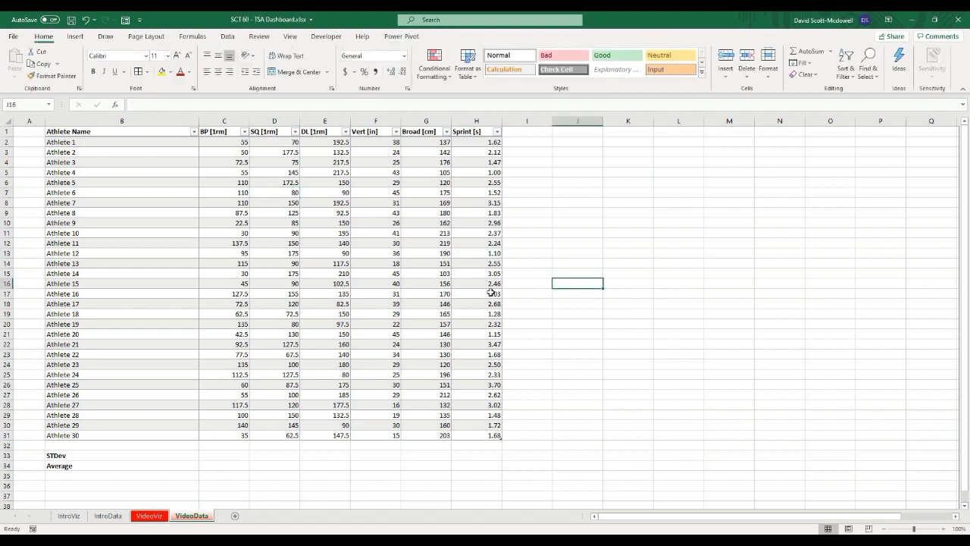
{"action": "left_click", "coordinate": [661, 344]}
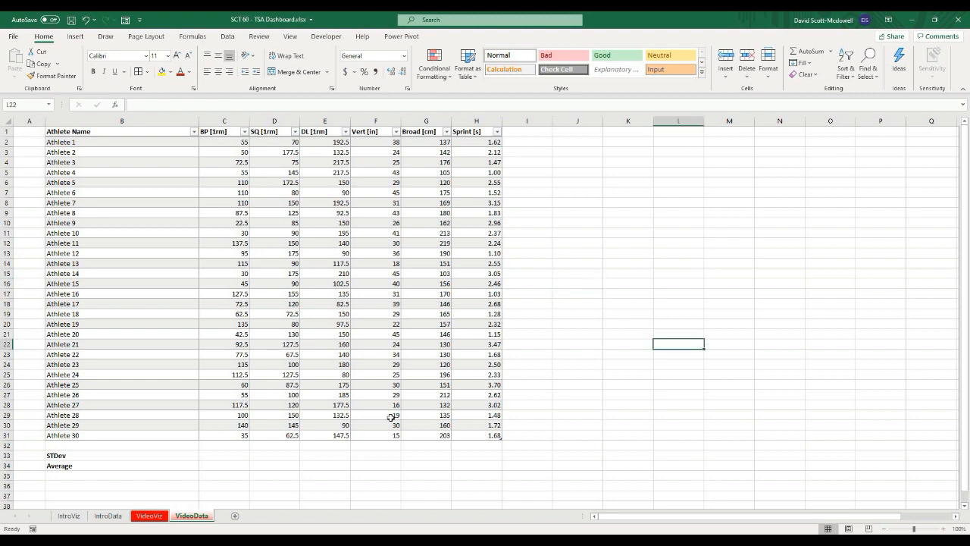
{"action": "left_click", "coordinate": [267, 467]}
{"action": "left_click", "coordinate": [217, 455]}
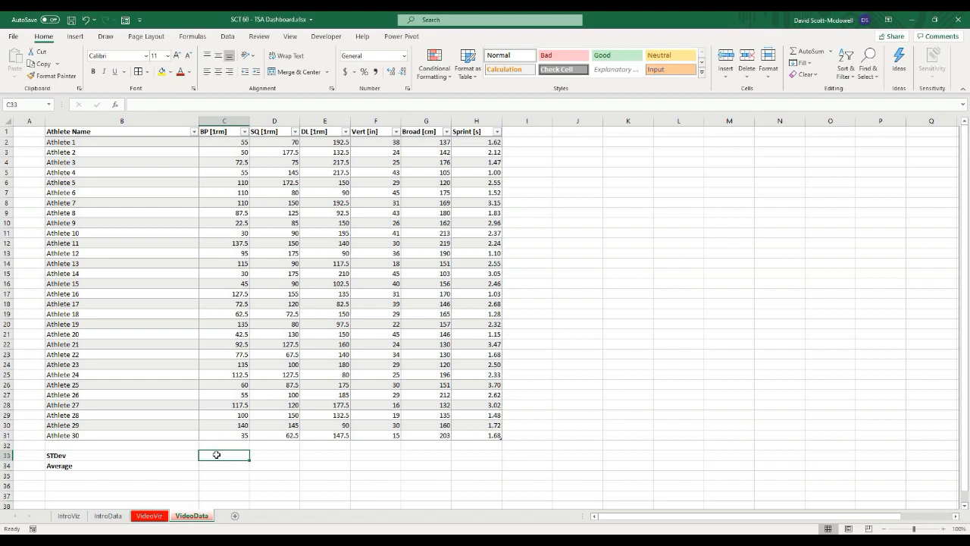
{"action": "left_click", "coordinate": [217, 464]}
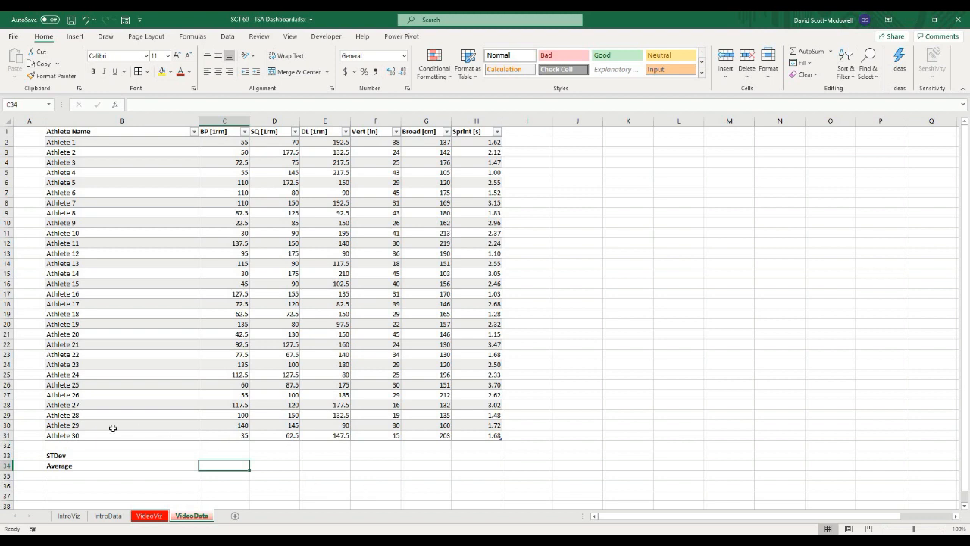
{"action": "left_click", "coordinate": [224, 486]}
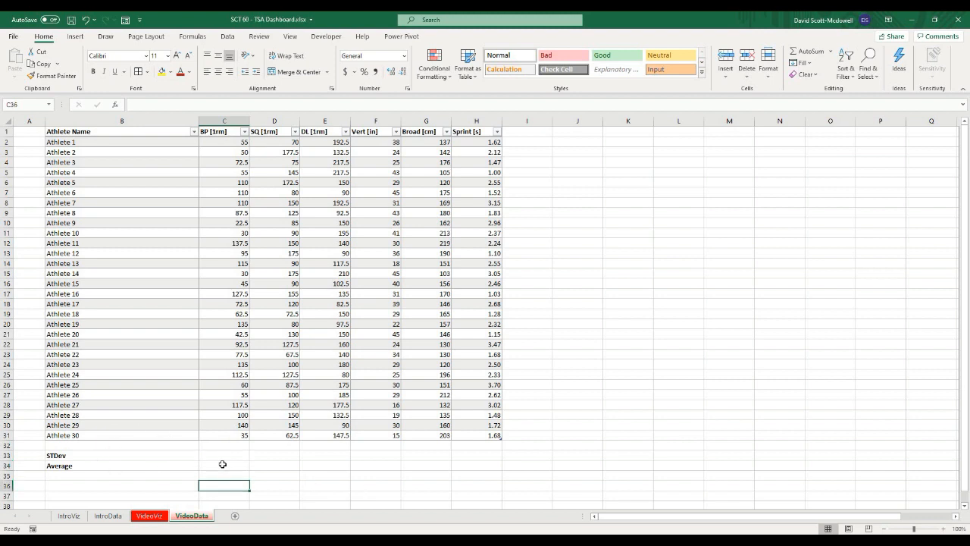
Step: Enter an AVERAGE formula in C34 that averages the table's BP [1rm] column
{"action": "left_click", "coordinate": [222, 464]}
{"action": "type", "text": "=average("}
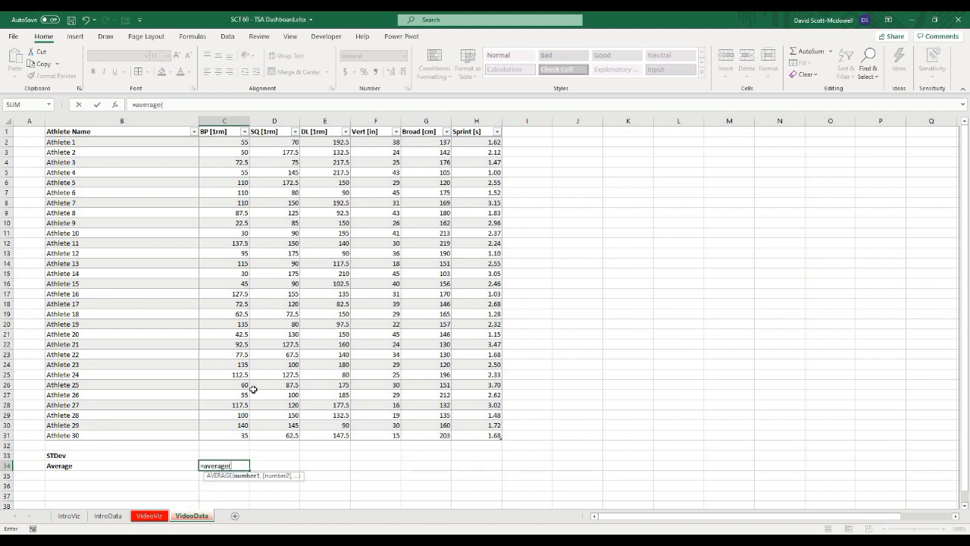
{"action": "left_click", "coordinate": [226, 128]}
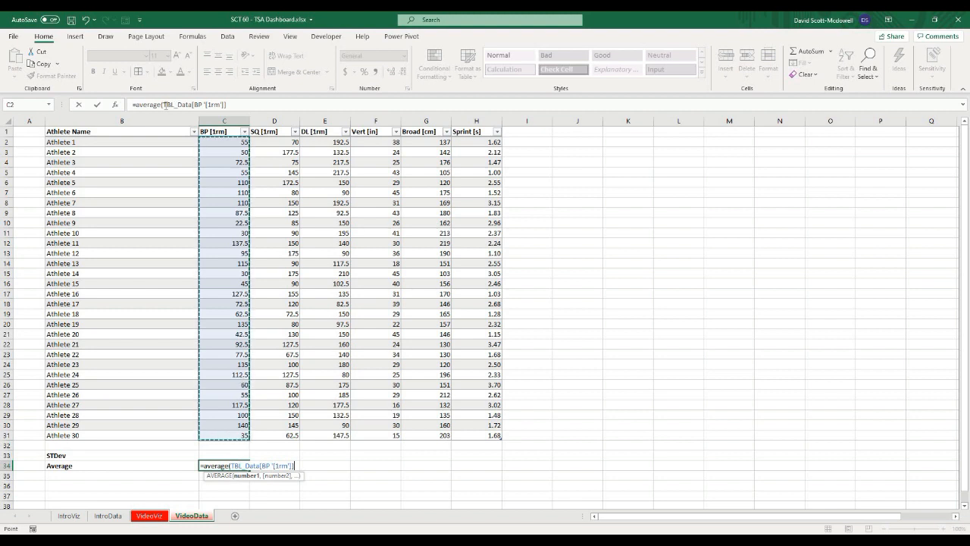
{"action": "type", "text": ")"}
{"action": "left_click", "coordinate": [229, 105]}
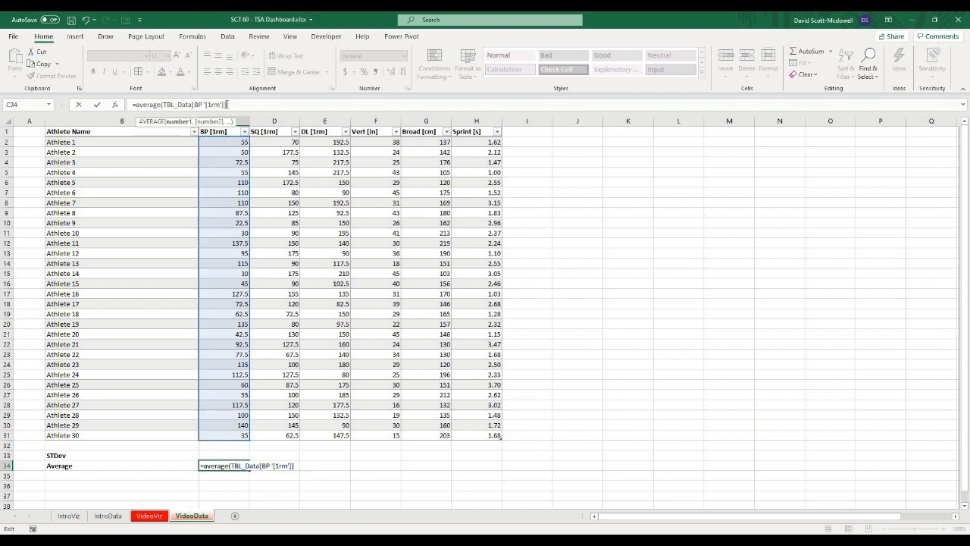
{"action": "type", "text": ")"}
{"action": "key", "text": "Return"}
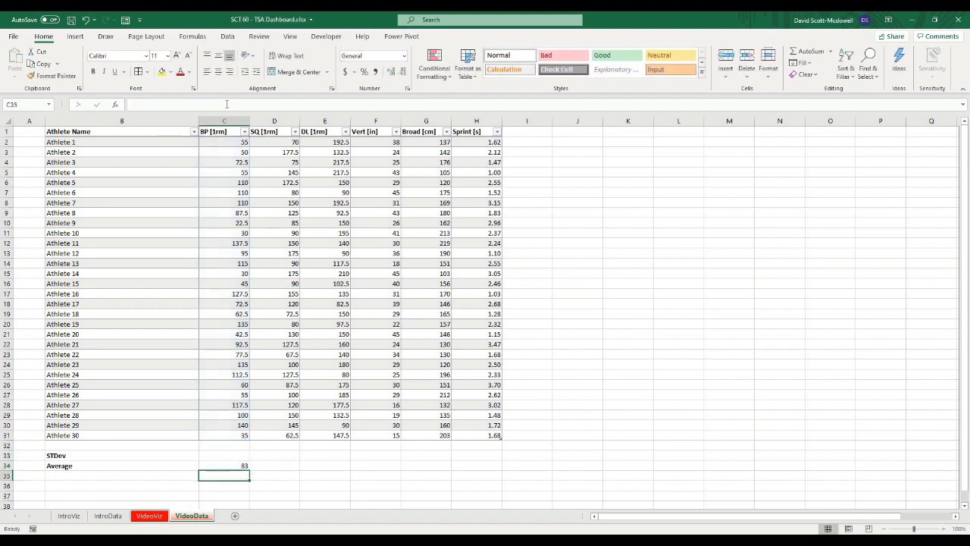
Step: Fill the average formula from C34 across the Average row through H34
{"action": "left_click", "coordinate": [235, 465]}
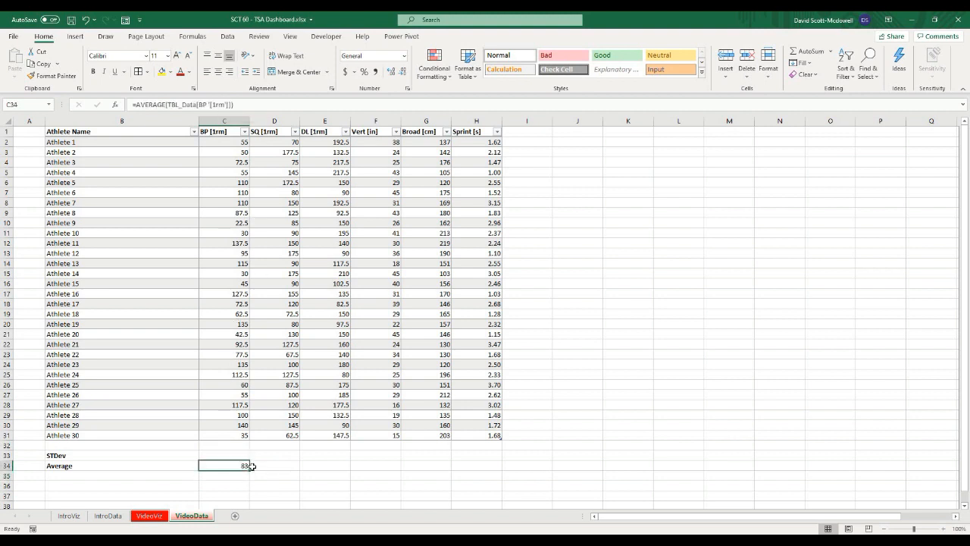
{"action": "left_click", "coordinate": [195, 495]}
{"action": "left_click", "coordinate": [221, 466]}
{"action": "left_click_drag", "start_coordinate": [248, 471], "coordinate": [497, 471]}
{"action": "left_click", "coordinate": [375, 486]}
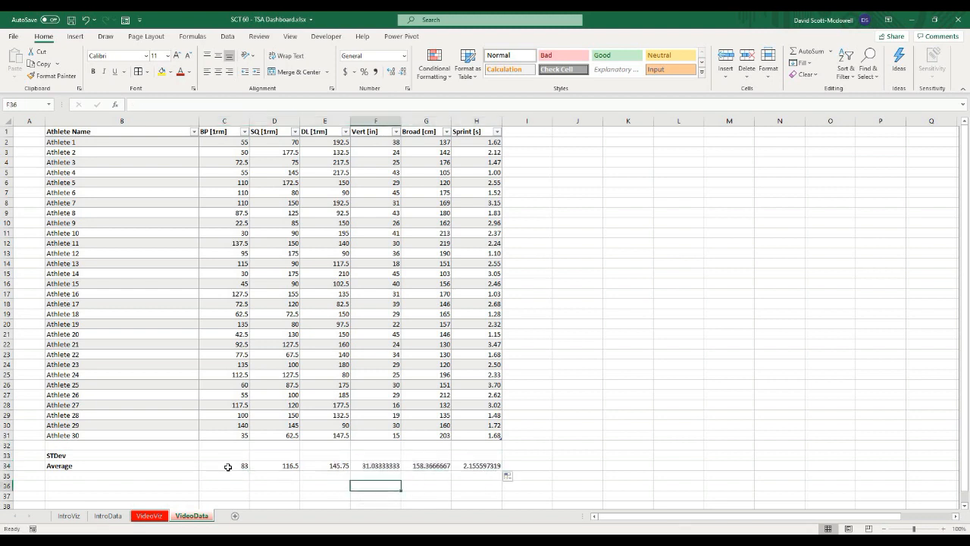
Step: Inspect the copied average formulas in the Average row to check their column references
{"action": "left_click", "coordinate": [227, 467]}
{"action": "left_click", "coordinate": [290, 464]}
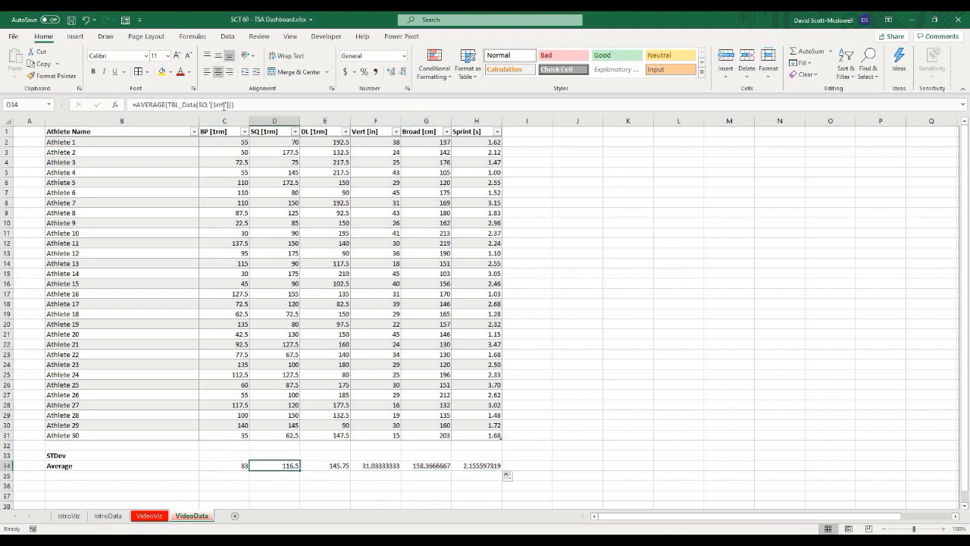
{"action": "left_click", "coordinate": [225, 104]}
{"action": "key", "text": "Return"}
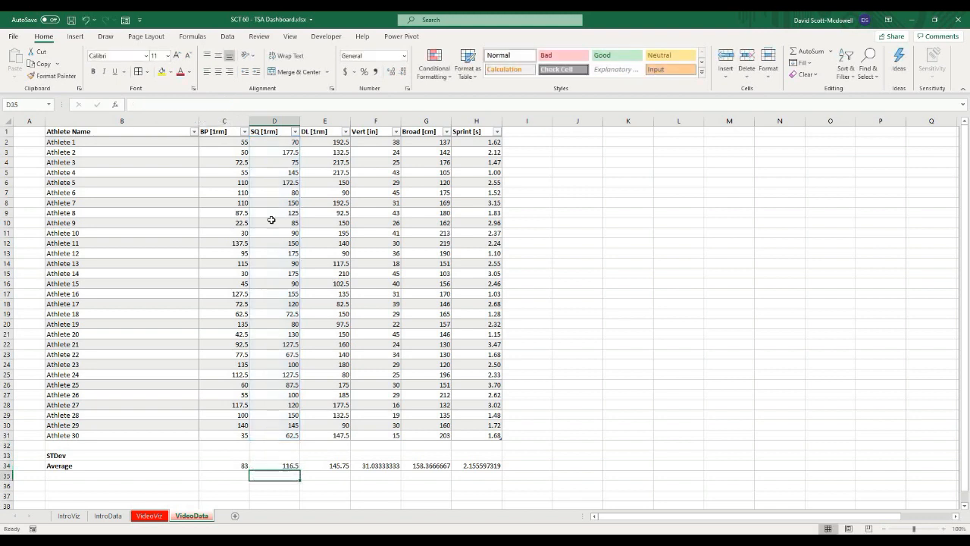
{"action": "left_click_drag", "start_coordinate": [464, 469], "coordinate": [477, 466]}
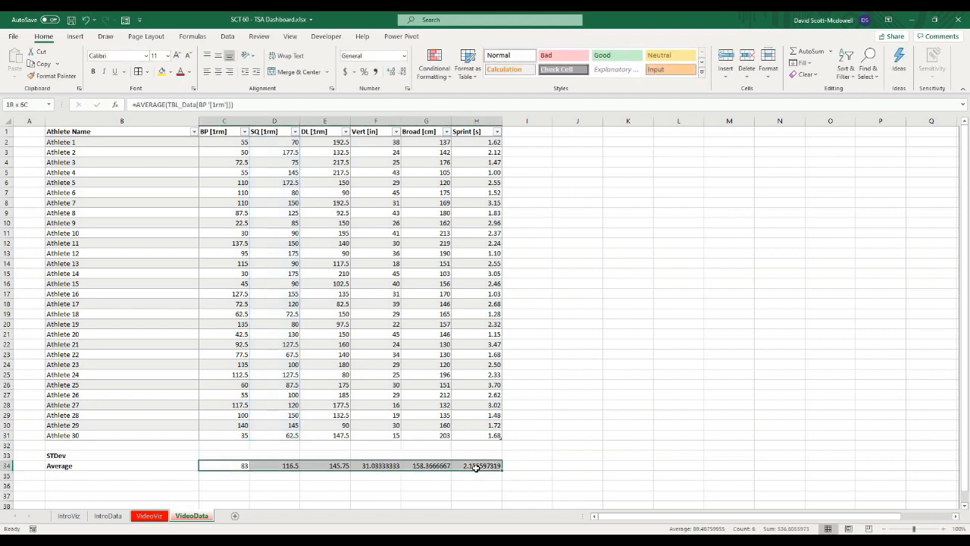
Step: Center the Average row values and format them to two decimal places
{"action": "left_click", "coordinate": [218, 72]}
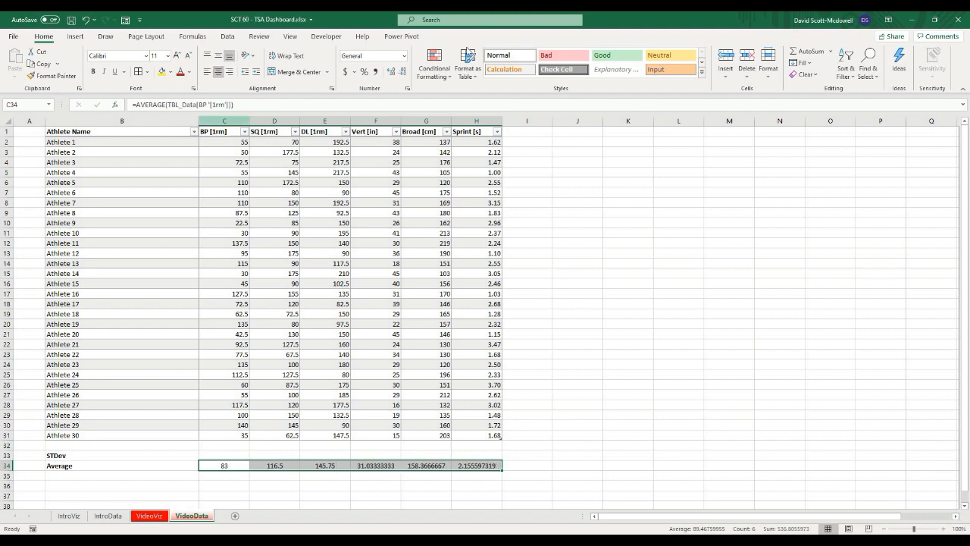
{"action": "left_click", "coordinate": [402, 72]}
{"action": "left_click", "coordinate": [392, 72]}
{"action": "left_click", "coordinate": [391, 72]}
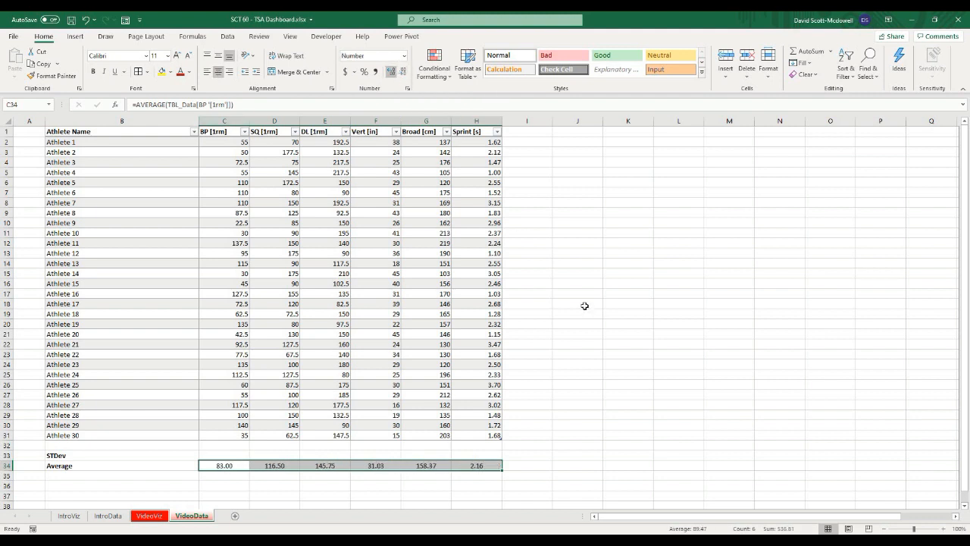
{"action": "left_click", "coordinate": [627, 333]}
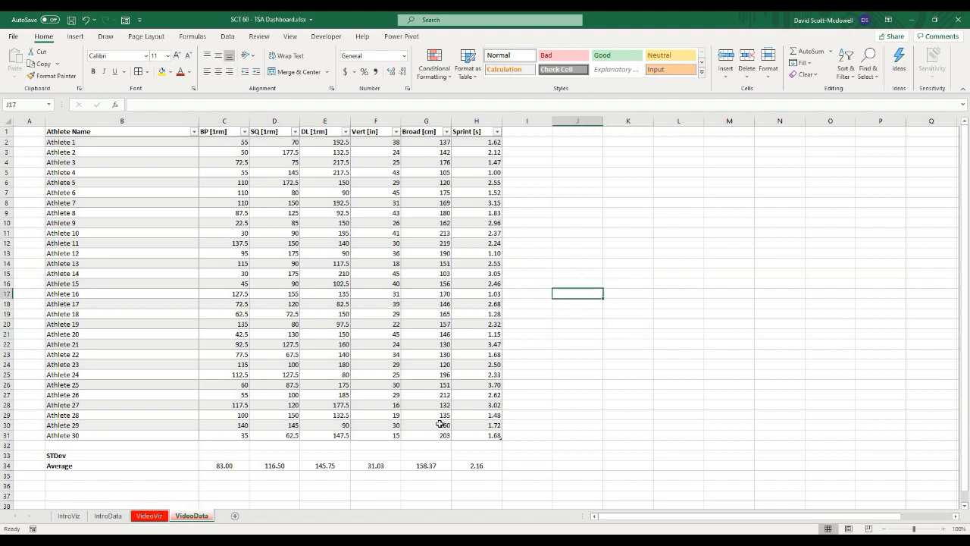
{"action": "left_click", "coordinate": [202, 494]}
{"action": "left_click", "coordinate": [515, 474]}
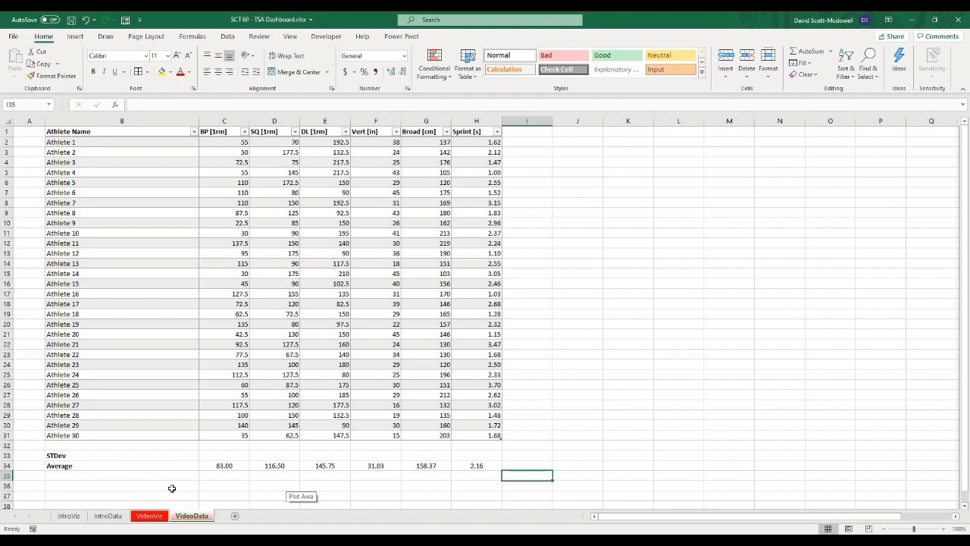
{"action": "left_click", "coordinate": [241, 485]}
{"action": "left_click", "coordinate": [97, 457]}
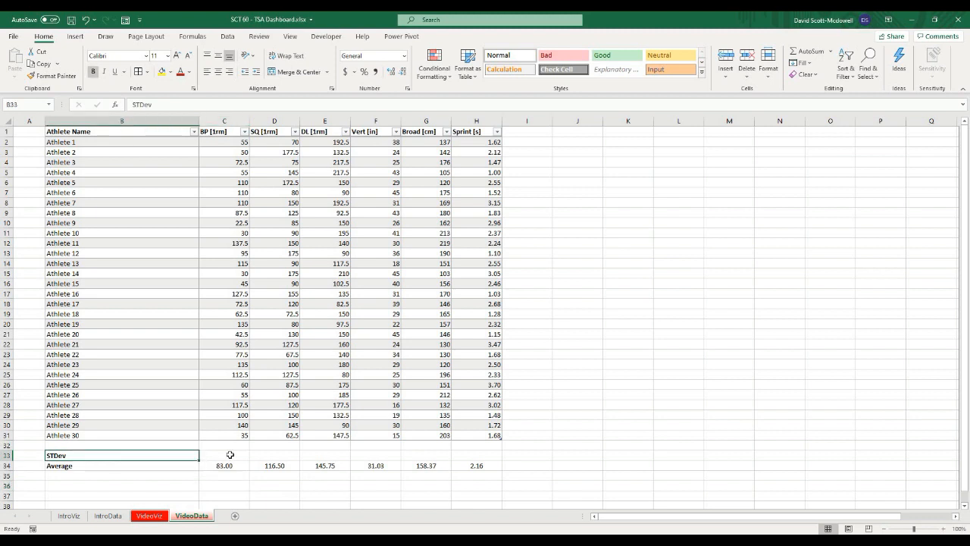
Step: Enter a STDEV.P formula in C33 that computes the standard deviation of the table's BP [1rm] column
{"action": "left_click", "coordinate": [229, 455]}
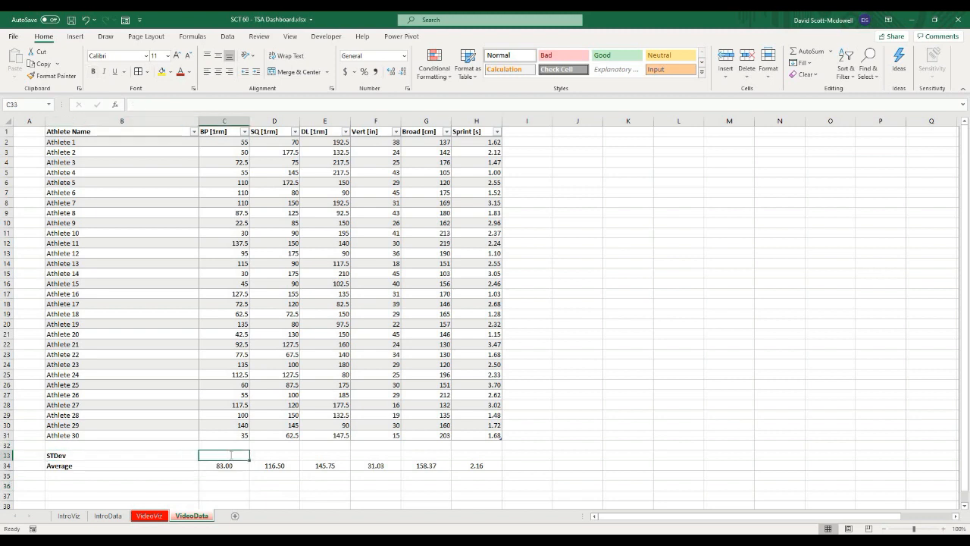
{"action": "type", "text": "="}
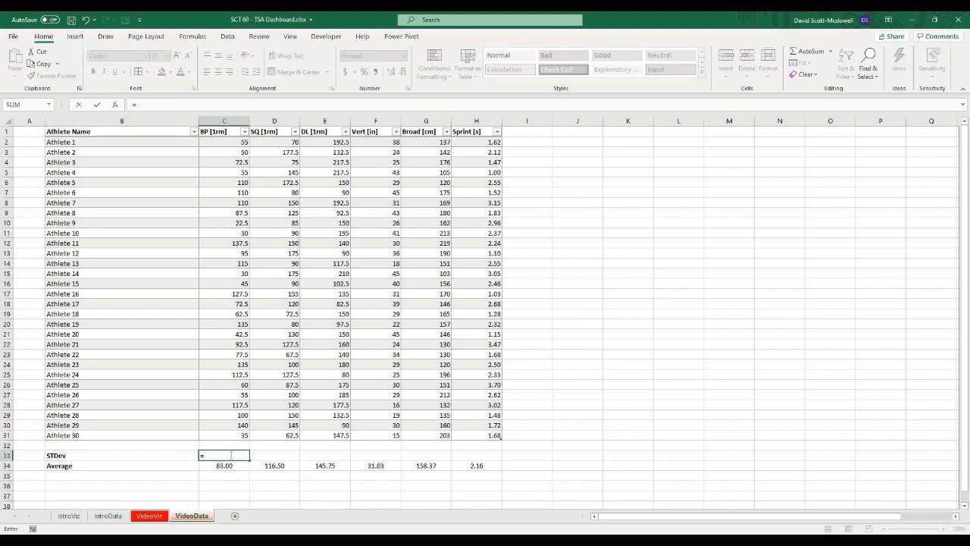
{"action": "type", "text": "stdev"}
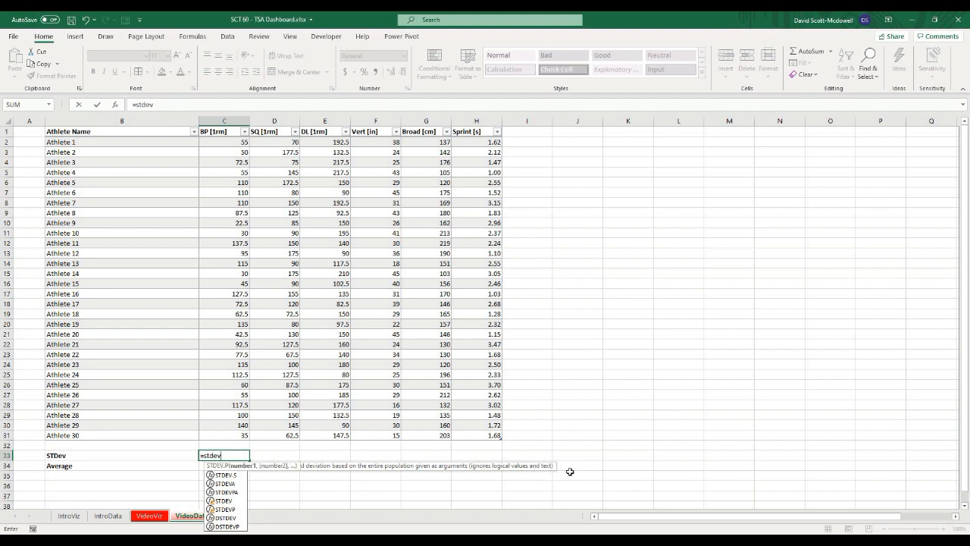
{"action": "key", "text": "Tab"}
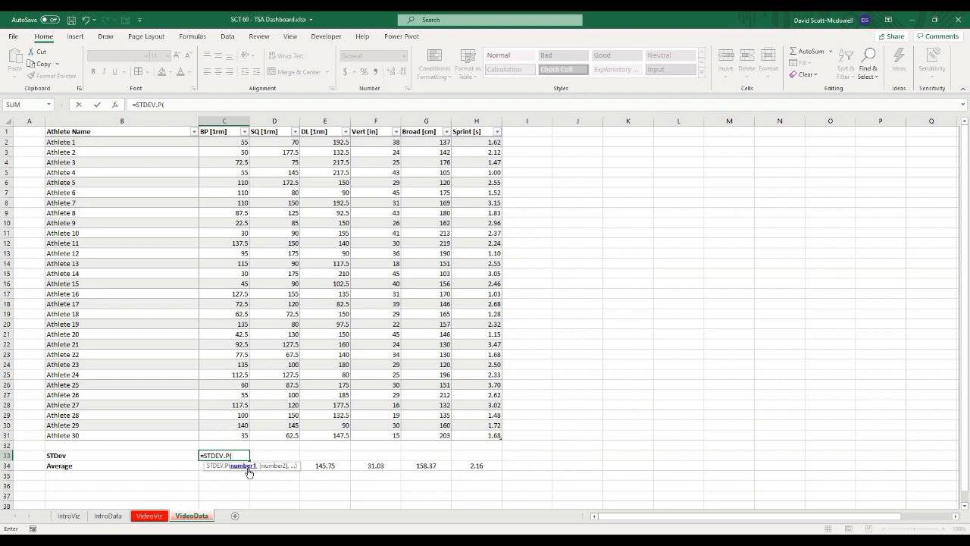
{"action": "left_click", "coordinate": [229, 125]}
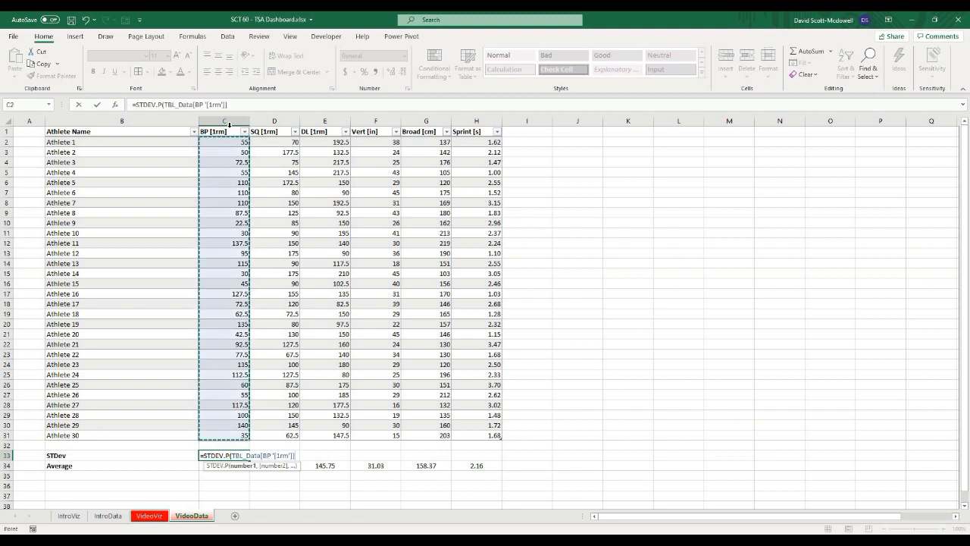
{"action": "type", "text": ")"}
{"action": "key", "text": "Return"}
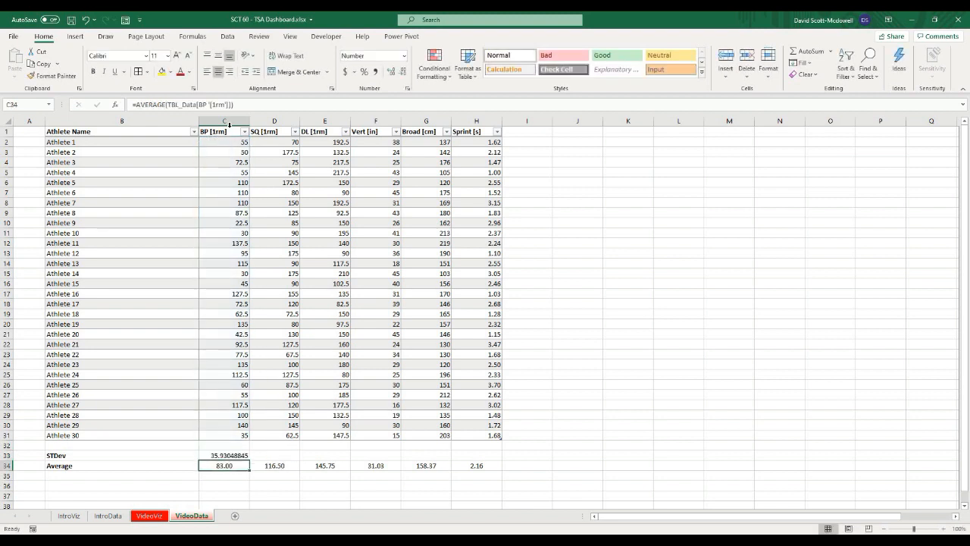
Step: Fill the standard deviation formula from C33 across the STDev row through H33
{"action": "left_click", "coordinate": [232, 456]}
{"action": "left_click_drag", "start_coordinate": [248, 461], "coordinate": [546, 472]}
{"action": "left_click", "coordinate": [578, 464]}
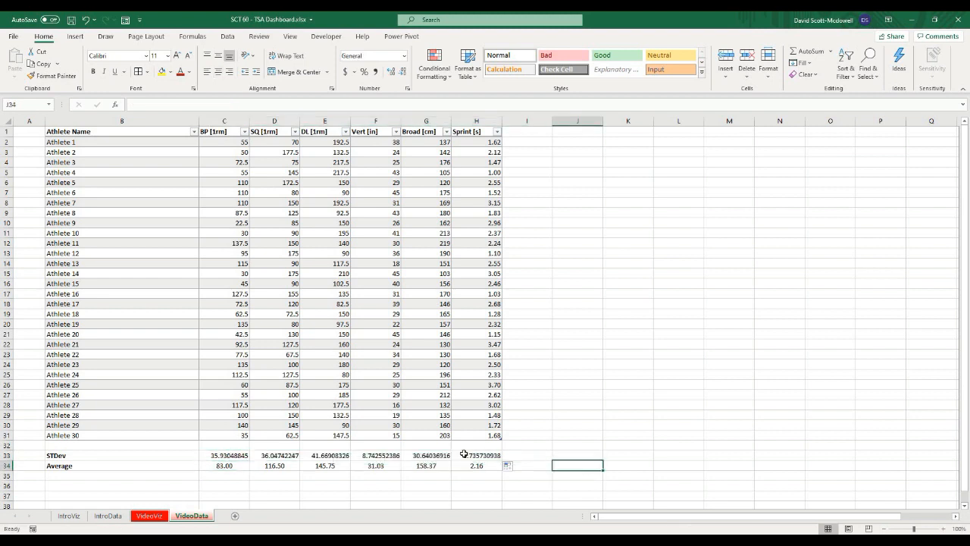
Step: Center the STDev row values and format them to three decimal places
{"action": "left_click_drag", "start_coordinate": [479, 456], "coordinate": [227, 456]}
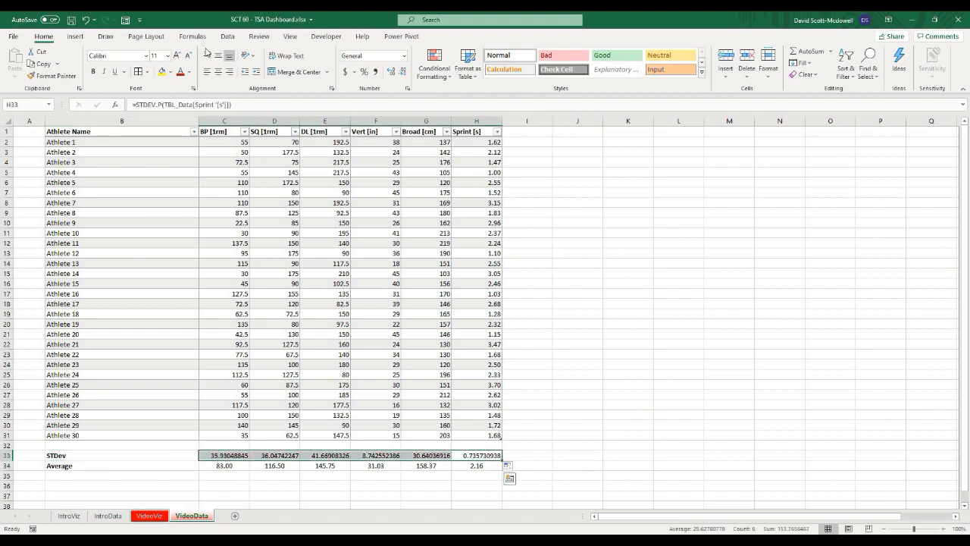
{"action": "left_click", "coordinate": [218, 71]}
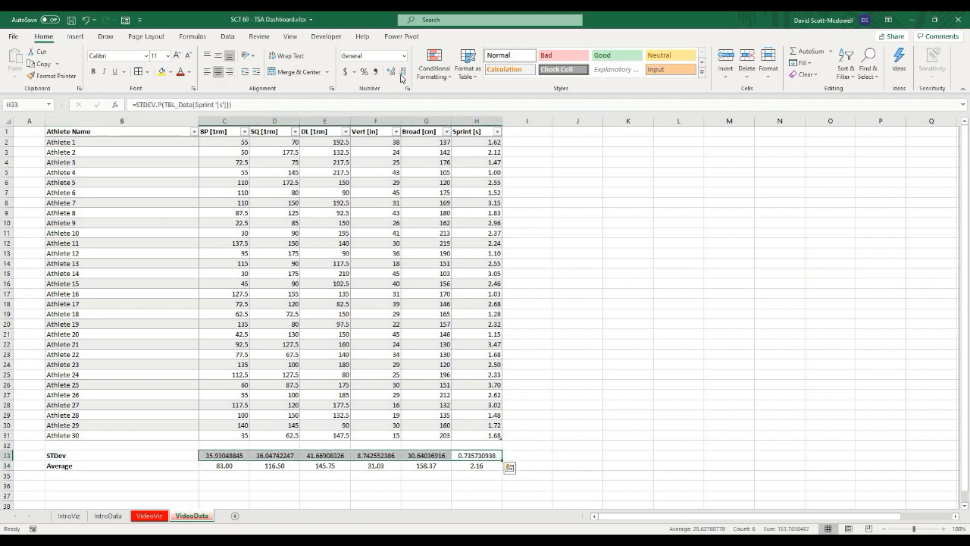
{"action": "left_click", "coordinate": [402, 73]}
{"action": "left_click", "coordinate": [402, 73]}
{"action": "left_click", "coordinate": [402, 73]}
{"action": "left_click", "coordinate": [403, 73]}
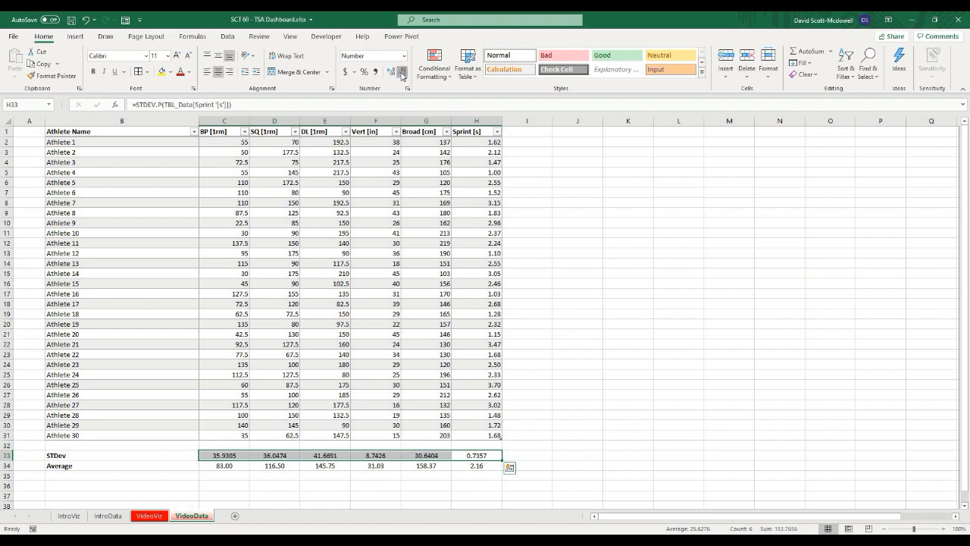
{"action": "left_click", "coordinate": [403, 73]}
{"action": "left_click", "coordinate": [707, 250]}
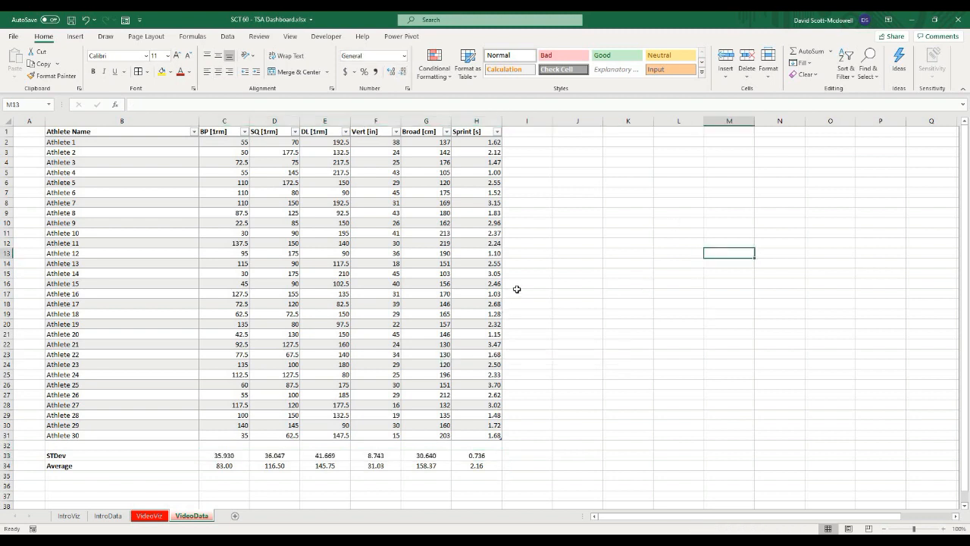
{"action": "left_click", "coordinate": [614, 332]}
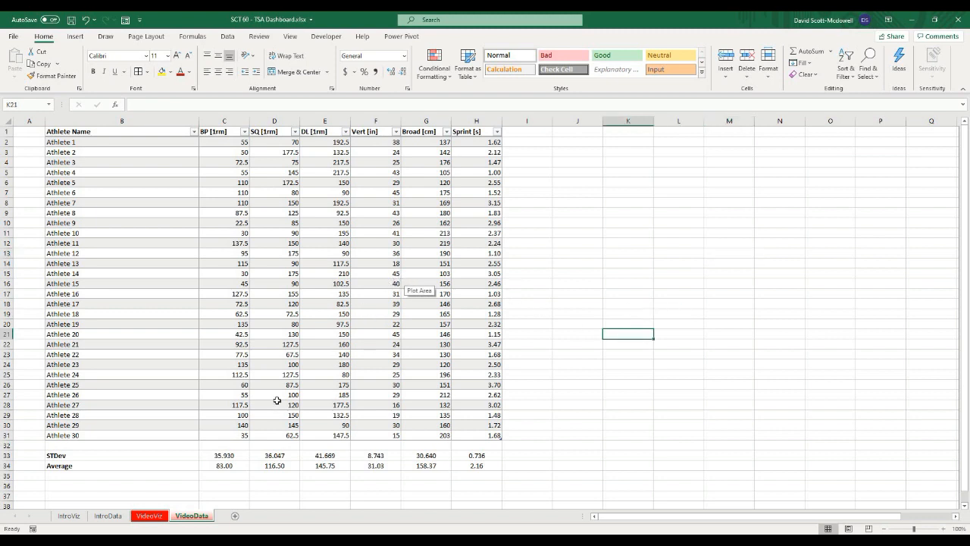
{"action": "left_click", "coordinate": [628, 282]}
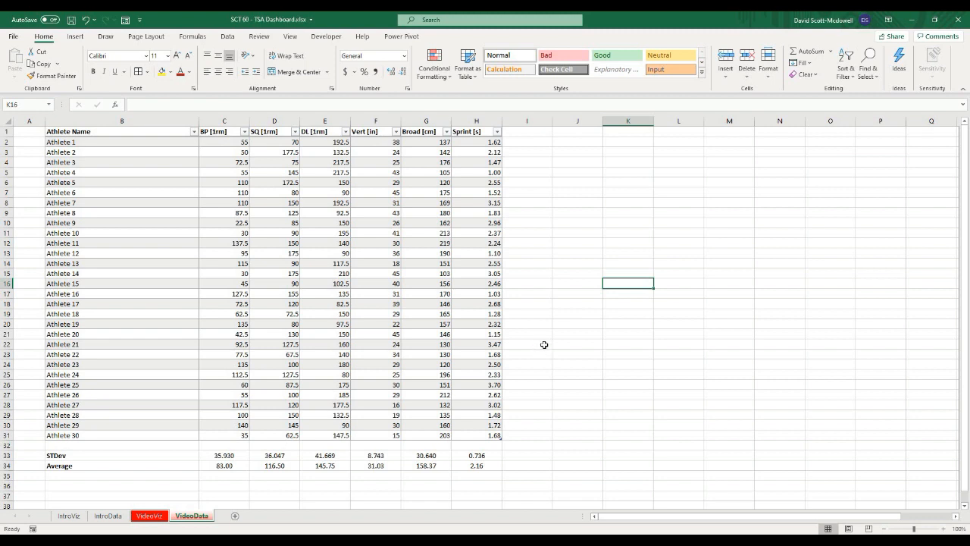
{"action": "left_click", "coordinate": [557, 335]}
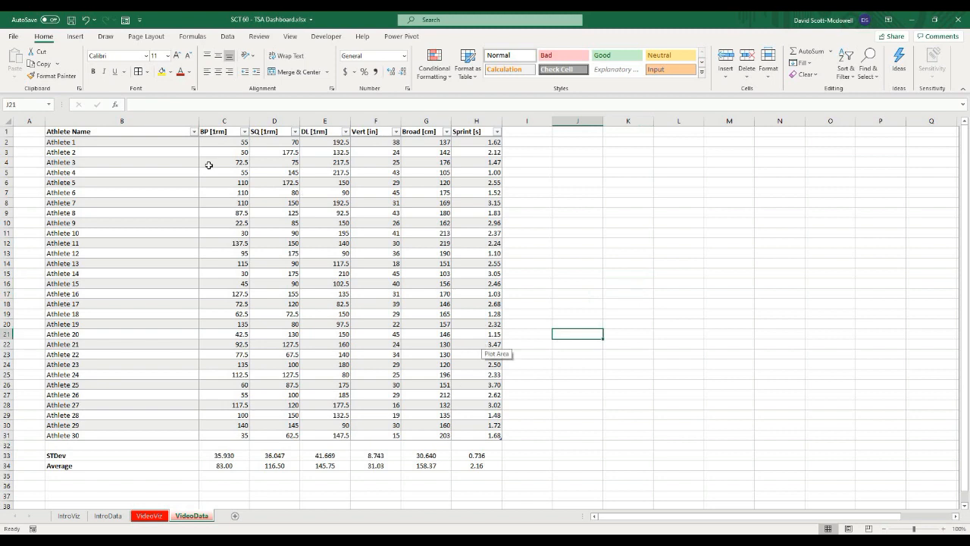
{"action": "left_click", "coordinate": [213, 133]}
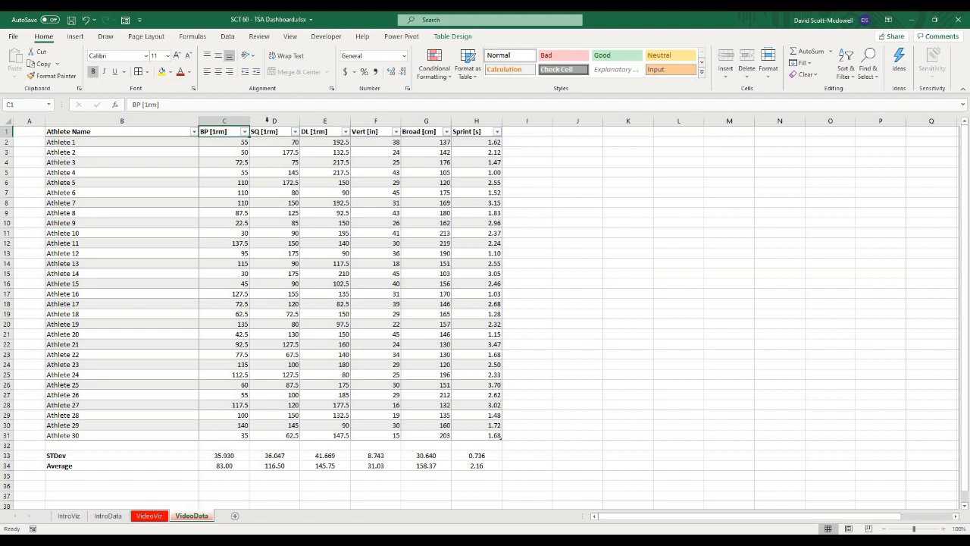
{"action": "left_click", "coordinate": [218, 470]}
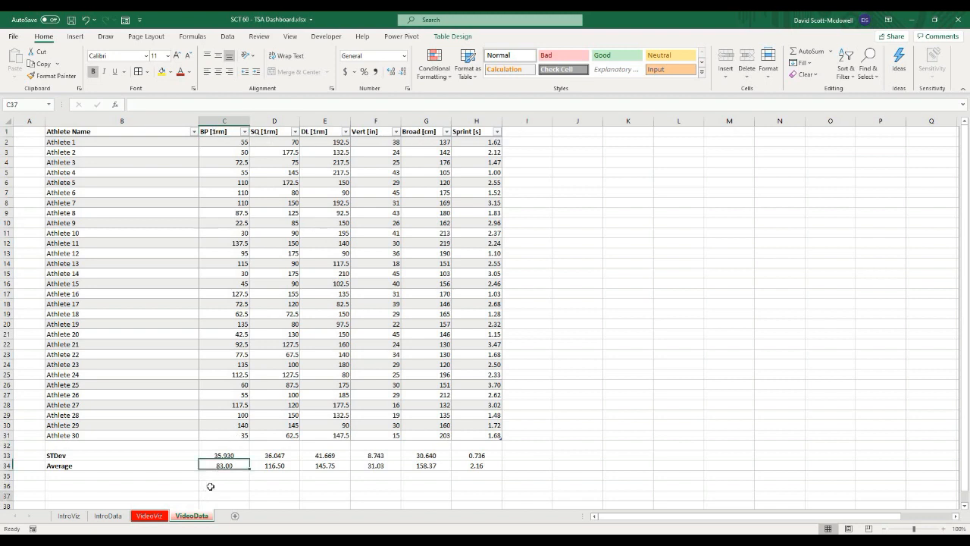
Step: Enter the formula ="Z_"&C1 in C36 to build a Z-score header label from the BP [1rm] header
{"action": "left_click", "coordinate": [210, 486]}
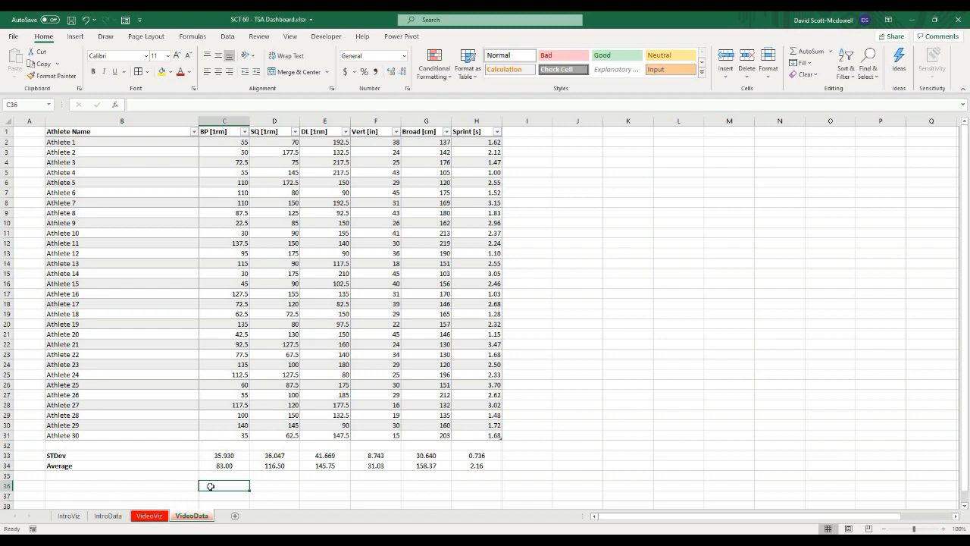
{"action": "type", "text": "="}
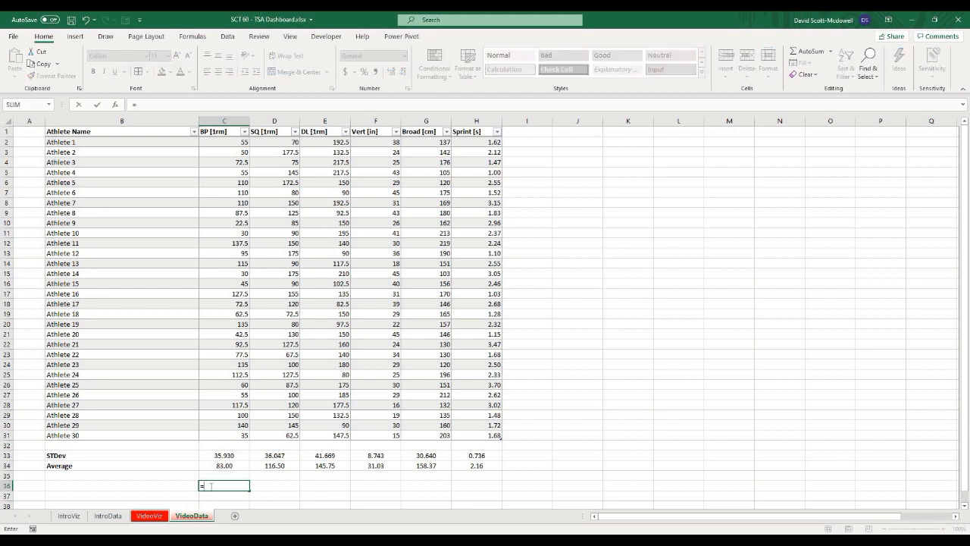
{"action": "type", "text": "\"Z_\"&c1"}
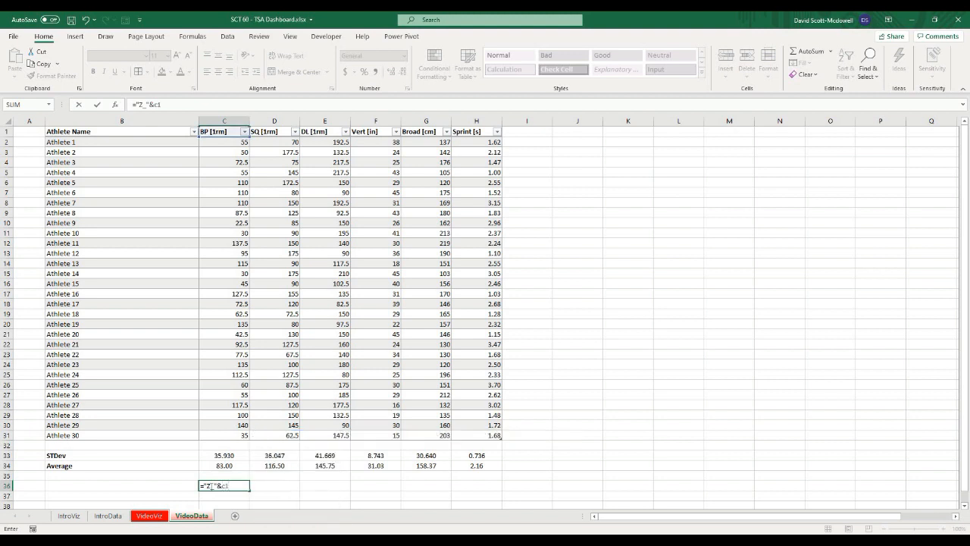
{"action": "key", "text": "Return"}
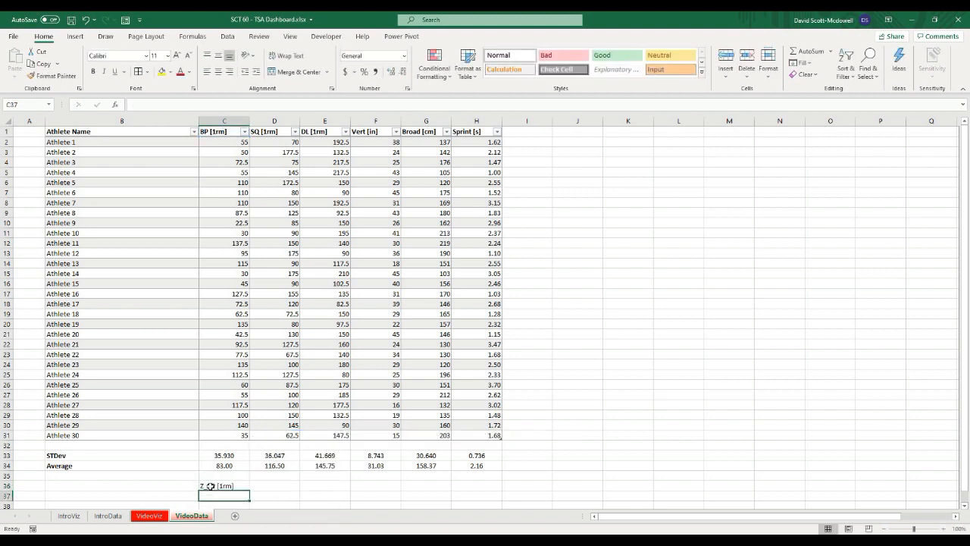
Step: Fill the header-label formula from C36 across row 36 through H36
{"action": "left_click", "coordinate": [303, 485]}
{"action": "left_click", "coordinate": [220, 487]}
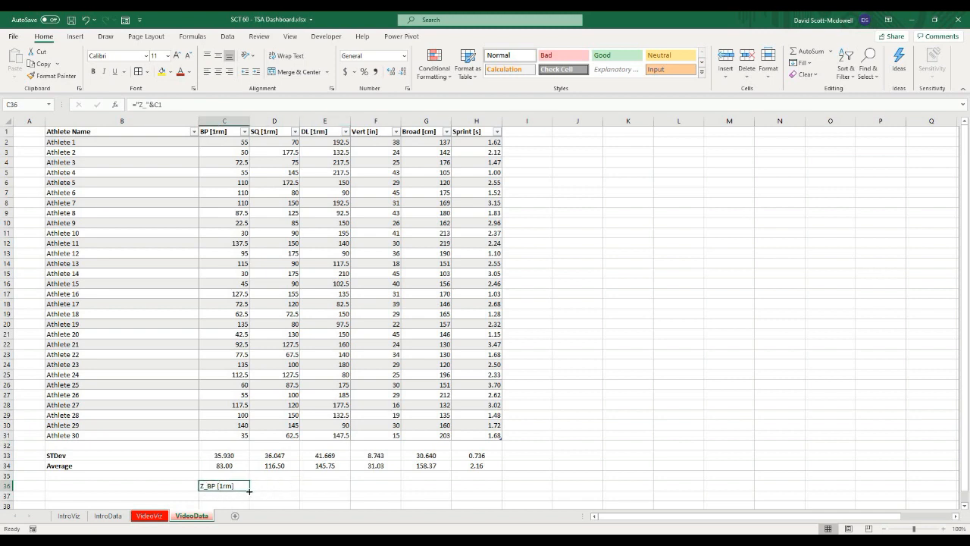
{"action": "left_click_drag", "start_coordinate": [250, 489], "coordinate": [493, 487]}
{"action": "left_click", "coordinate": [581, 460]}
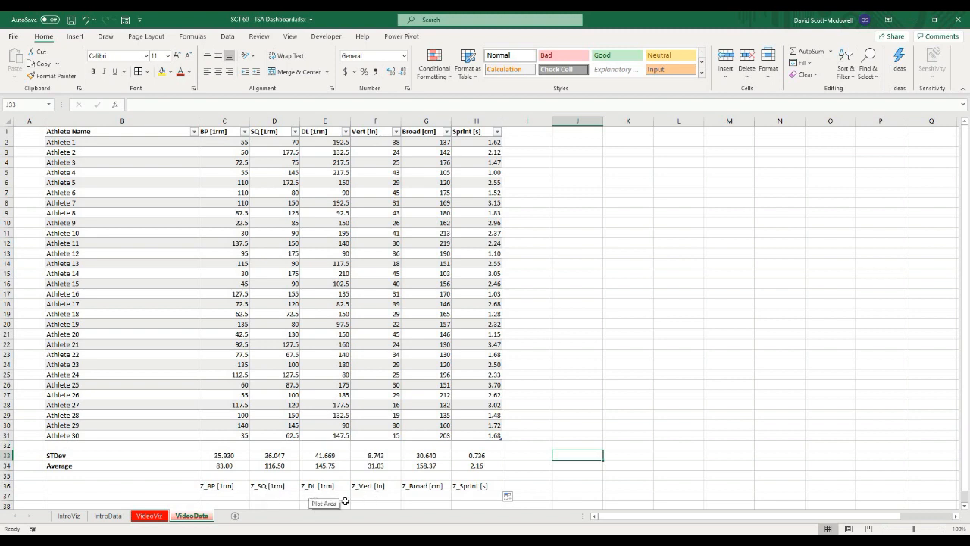
Step: Copy the Z_ labels in C36:H36 and paste them as values into I1 to add new table columns
{"action": "left_click_drag", "start_coordinate": [214, 488], "coordinate": [487, 487]}
{"action": "key", "text": "ctrl+c"}
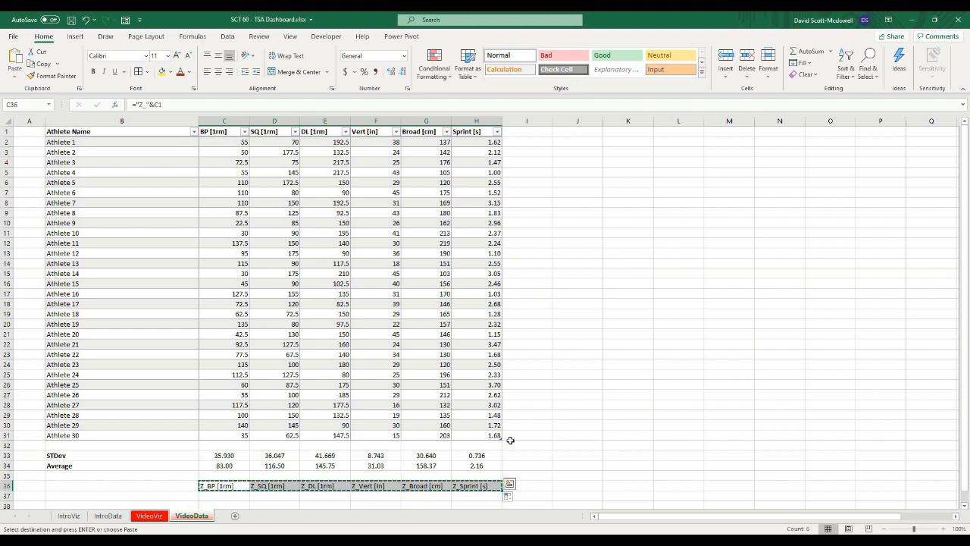
{"action": "right_click", "coordinate": [527, 134]}
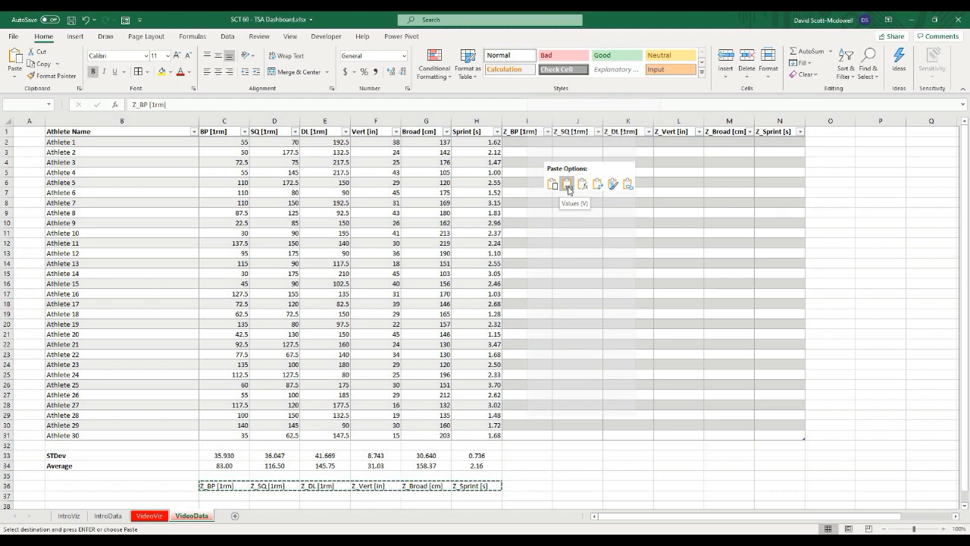
{"action": "left_click", "coordinate": [569, 188]}
{"action": "left_click", "coordinate": [879, 243]}
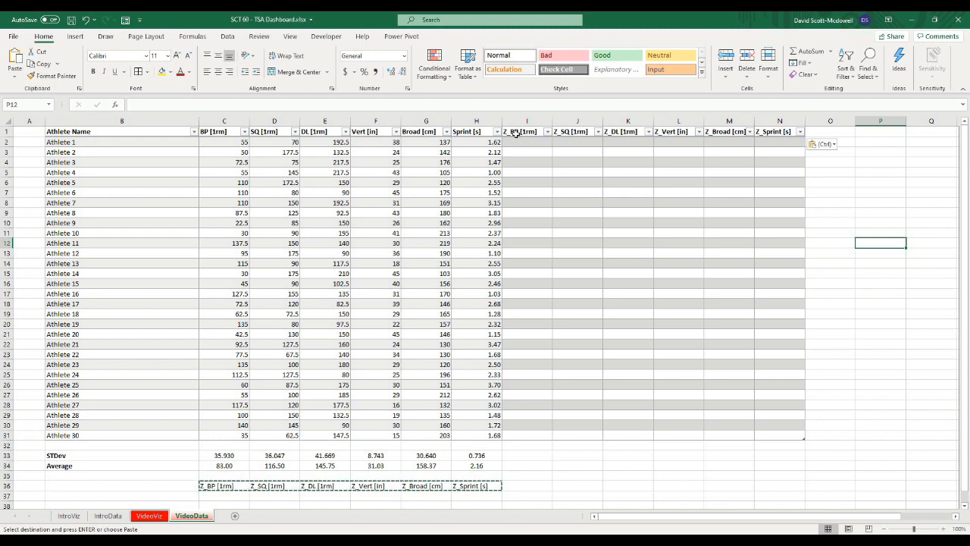
Step: Fill the new Z_ column headers I1 through N1 with yellow
{"action": "left_click", "coordinate": [526, 176]}
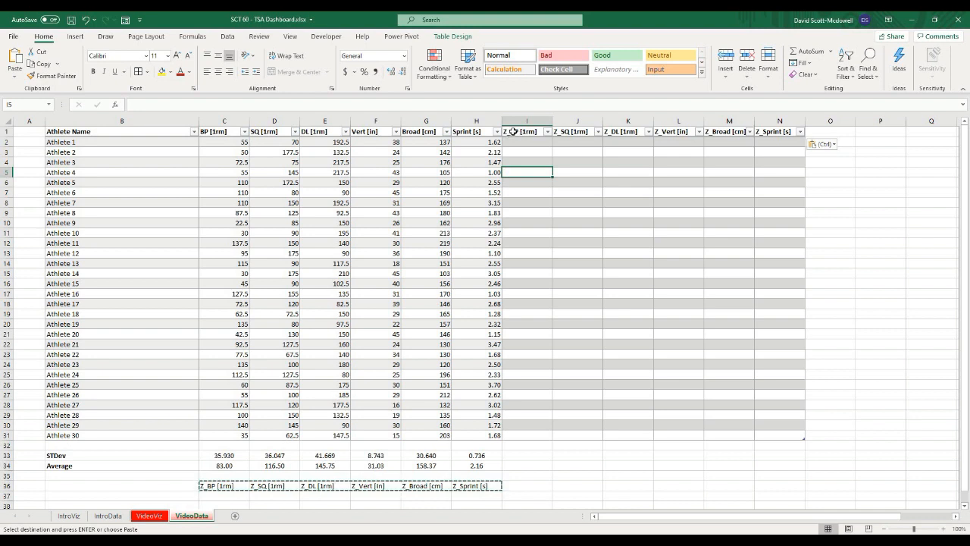
{"action": "left_click_drag", "start_coordinate": [513, 131], "coordinate": [766, 131]}
{"action": "left_click", "coordinate": [161, 71]}
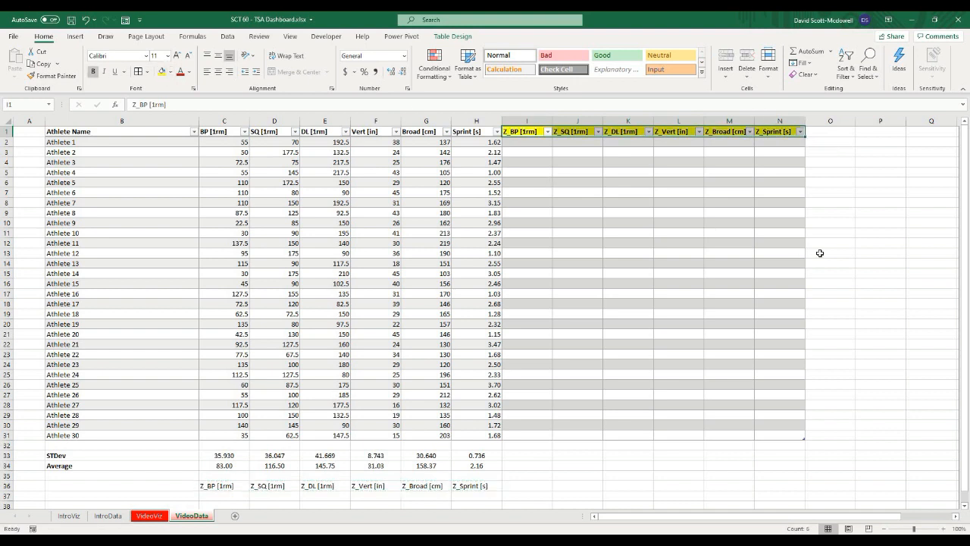
{"action": "left_click", "coordinate": [857, 237]}
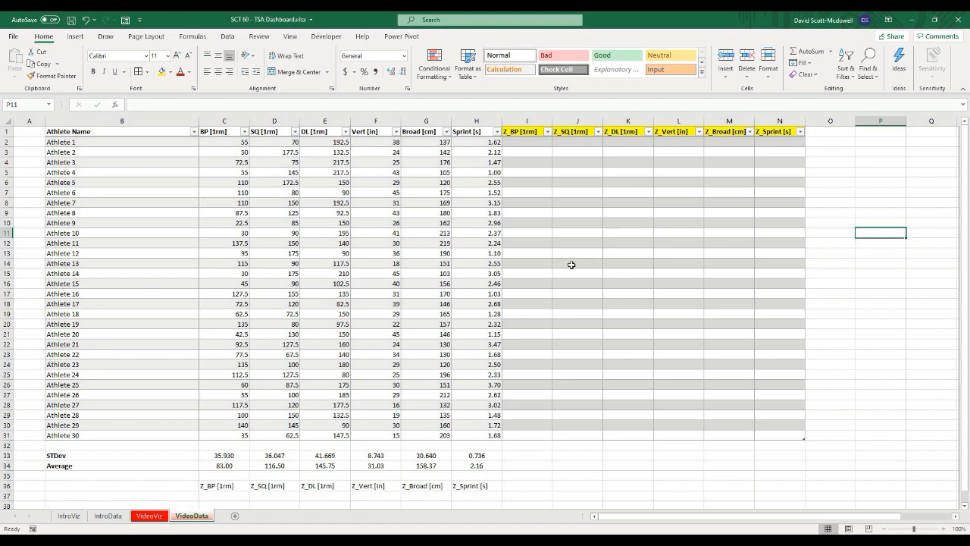
{"action": "left_click", "coordinate": [573, 248]}
{"action": "left_click", "coordinate": [538, 172]}
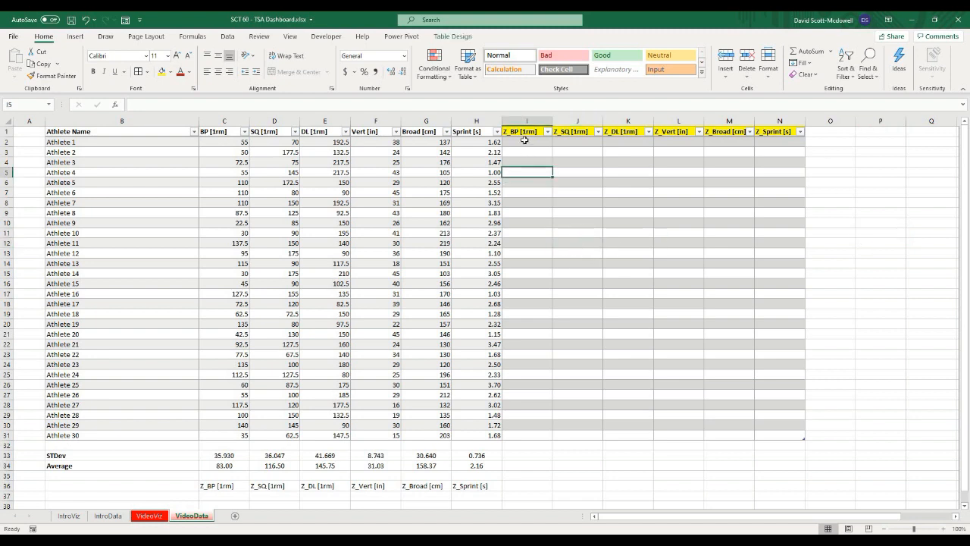
{"action": "left_click", "coordinate": [524, 140]}
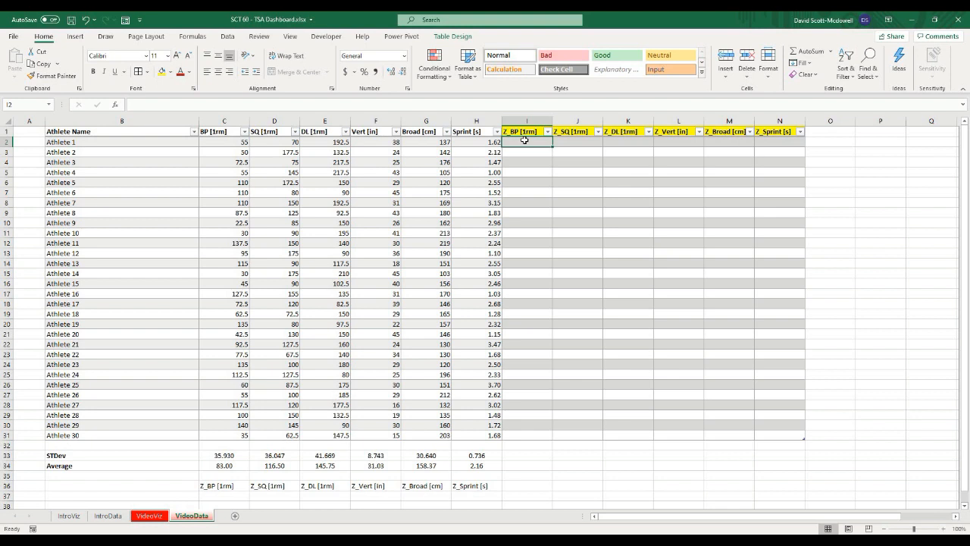
Step: Enter =STANDARDIZE([@[BP [1rm]]], C$34, C$33) in I2 to compute the bench press Z-scores for the column
{"action": "type", "text": "="}
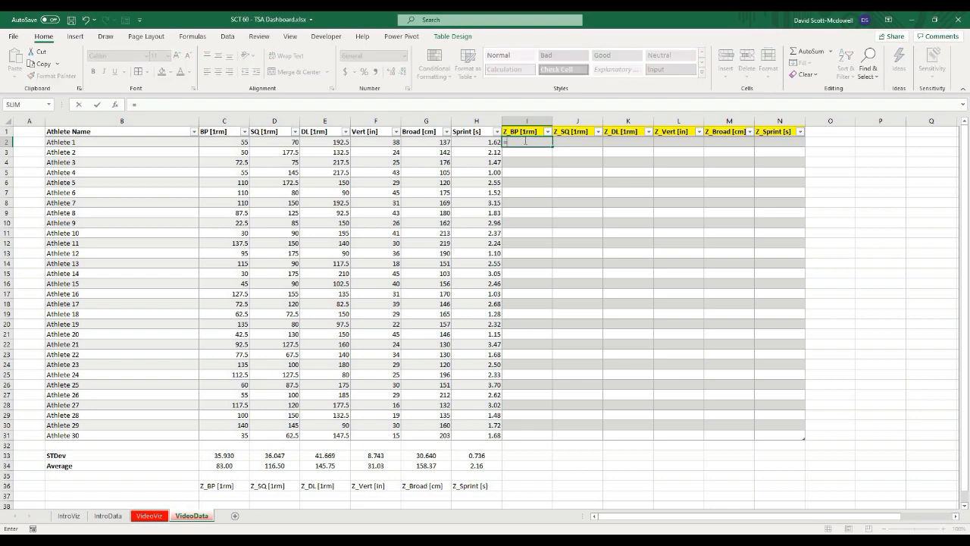
{"action": "type", "text": "standar"}
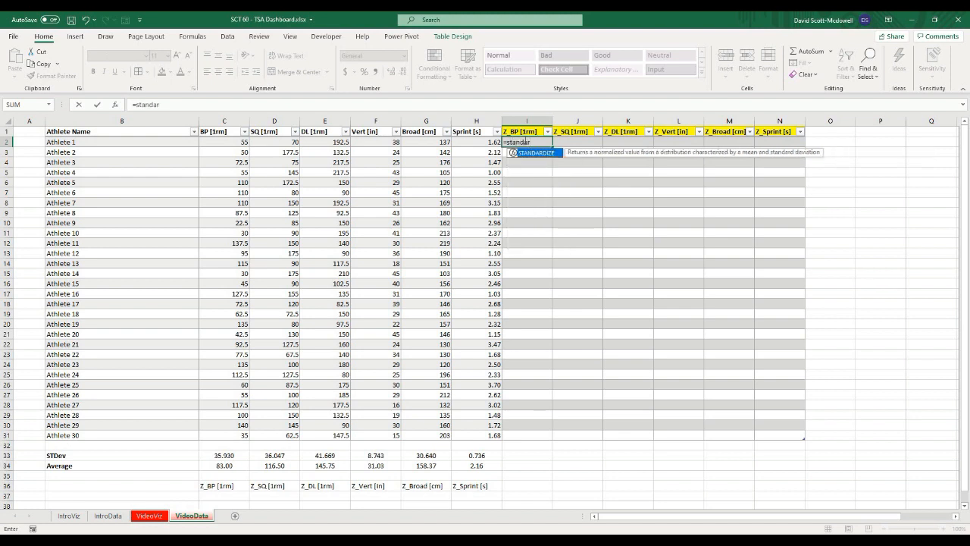
{"action": "type", "text": "dize([@[BP '[1rm"}
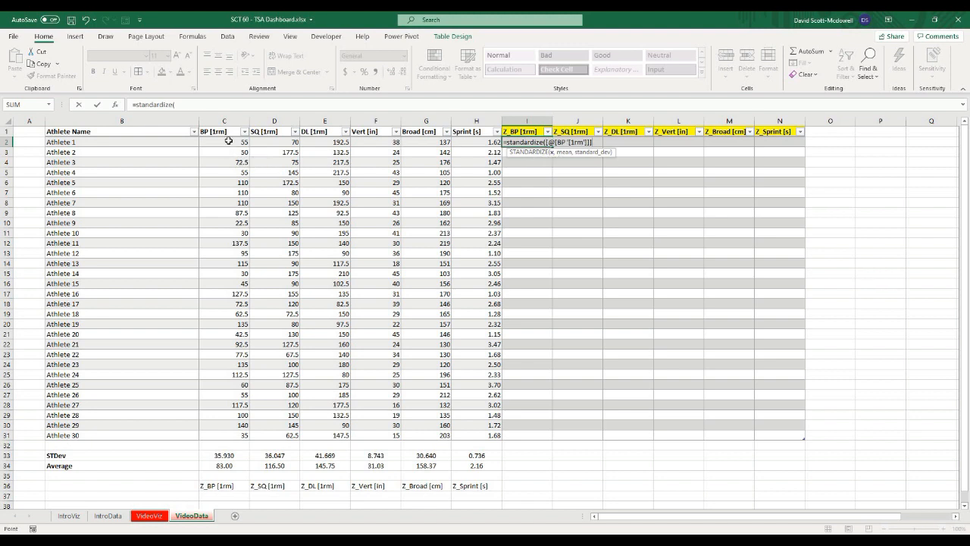
{"action": "left_click", "coordinate": [228, 141]}
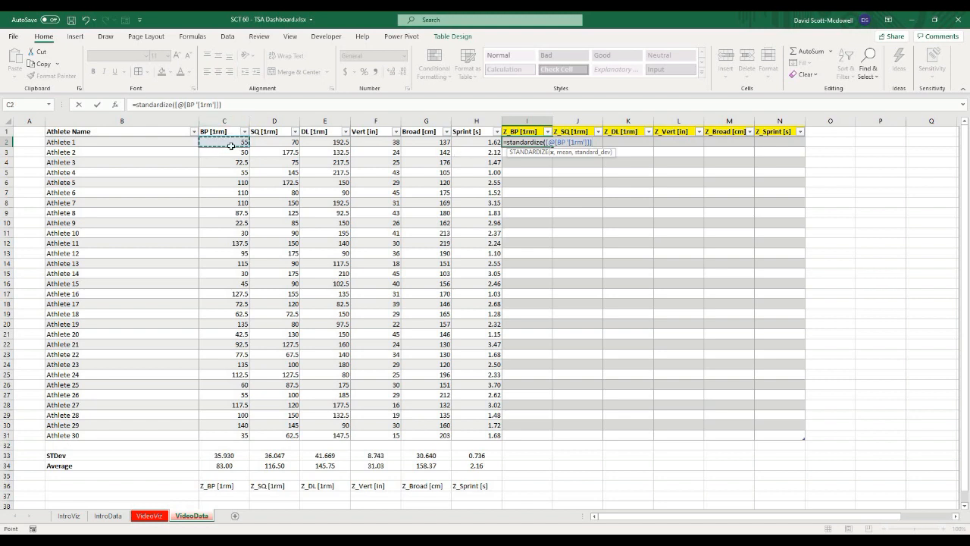
{"action": "type", "text": ","}
{"action": "left_click", "coordinate": [230, 465]}
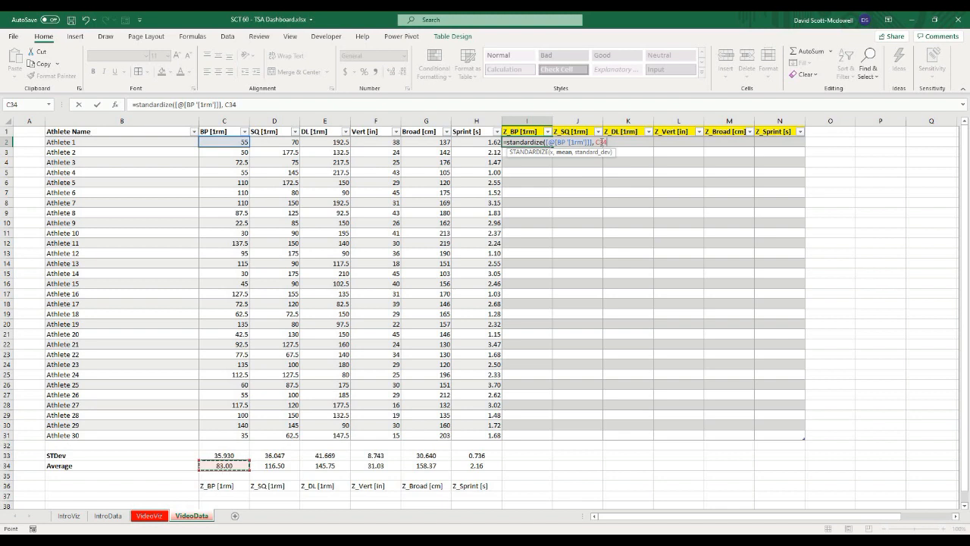
{"action": "key", "text": "F2"}
{"action": "type", "text": "$34,"}
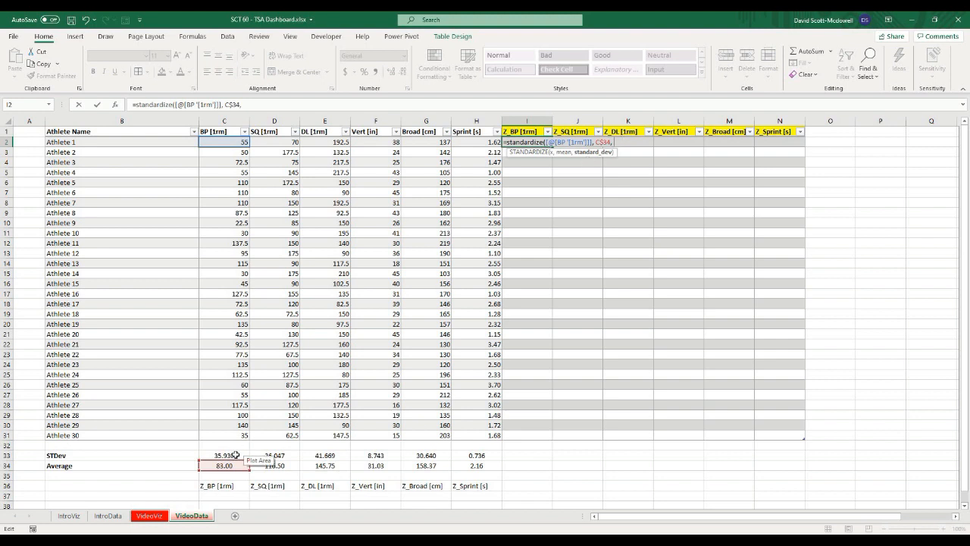
{"action": "left_click", "coordinate": [235, 455]}
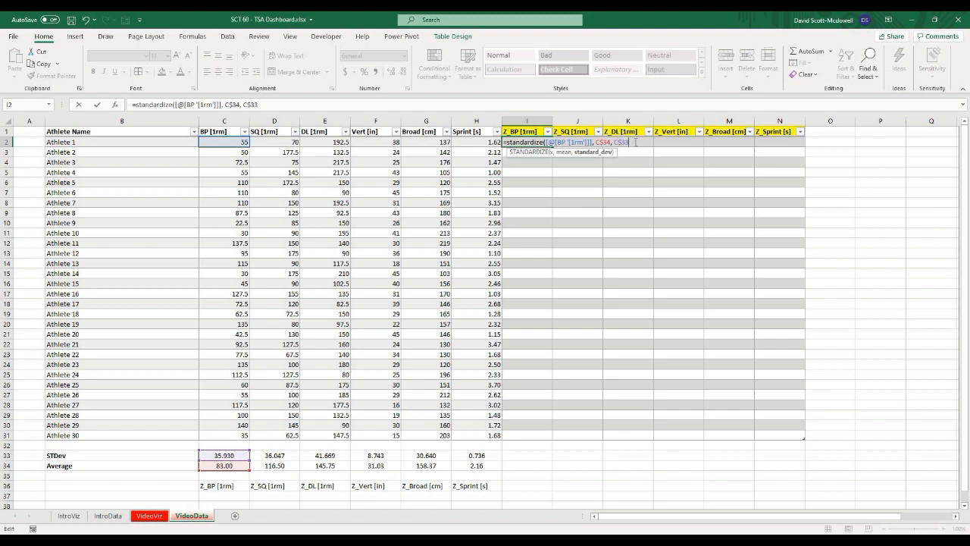
{"action": "type", "text": ")"}
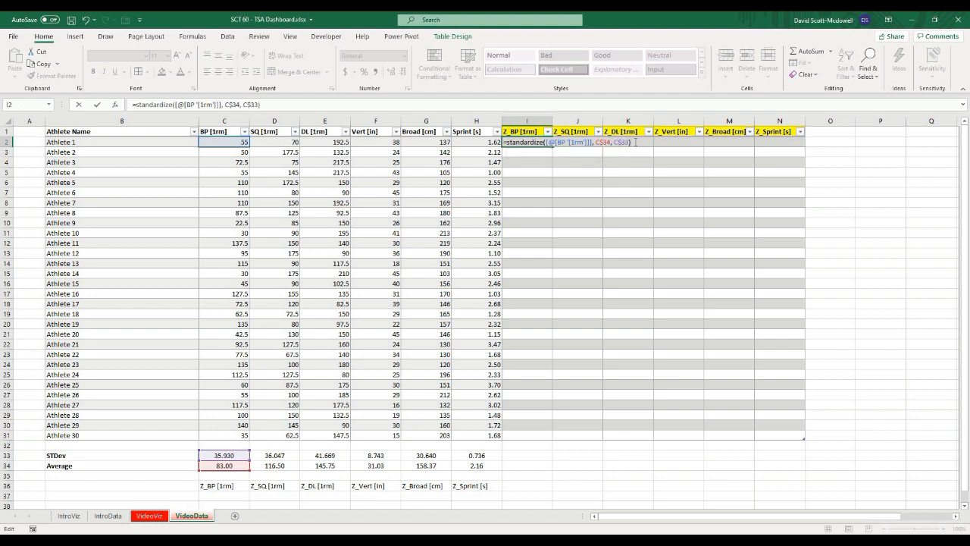
{"action": "key", "text": "Return"}
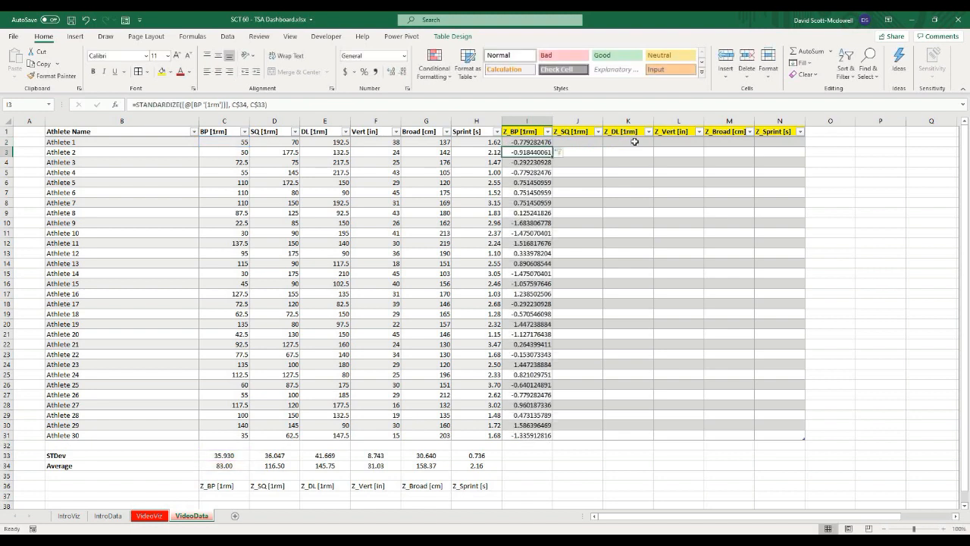
Step: Reduce the decimal places of the Z_BP [1rm] values in I2:I31 to three
{"action": "left_click", "coordinate": [513, 474]}
{"action": "left_click", "coordinate": [522, 141]}
{"action": "key", "text": "ctrl+shift+Down"}
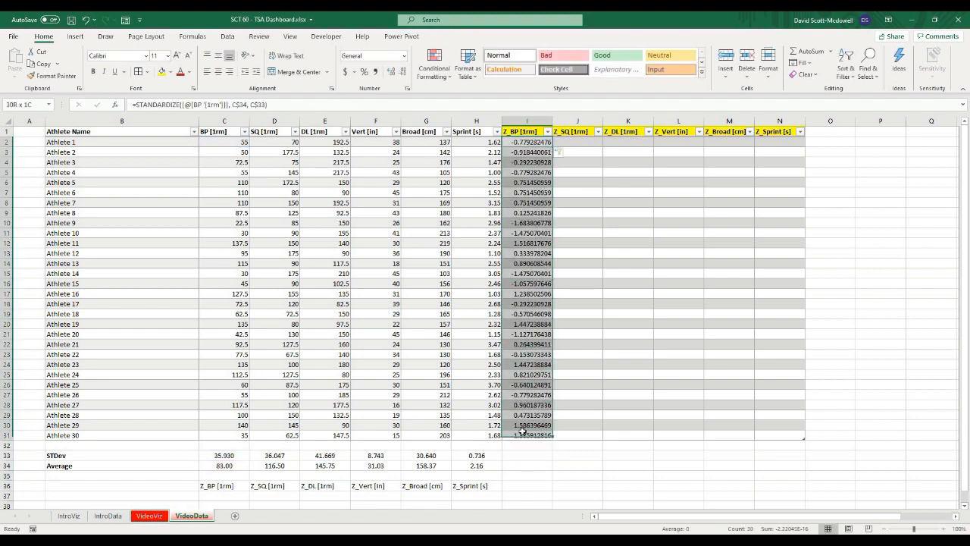
{"action": "left_click", "coordinate": [404, 71]}
{"action": "left_click", "coordinate": [404, 71]}
{"action": "left_click", "coordinate": [404, 72]}
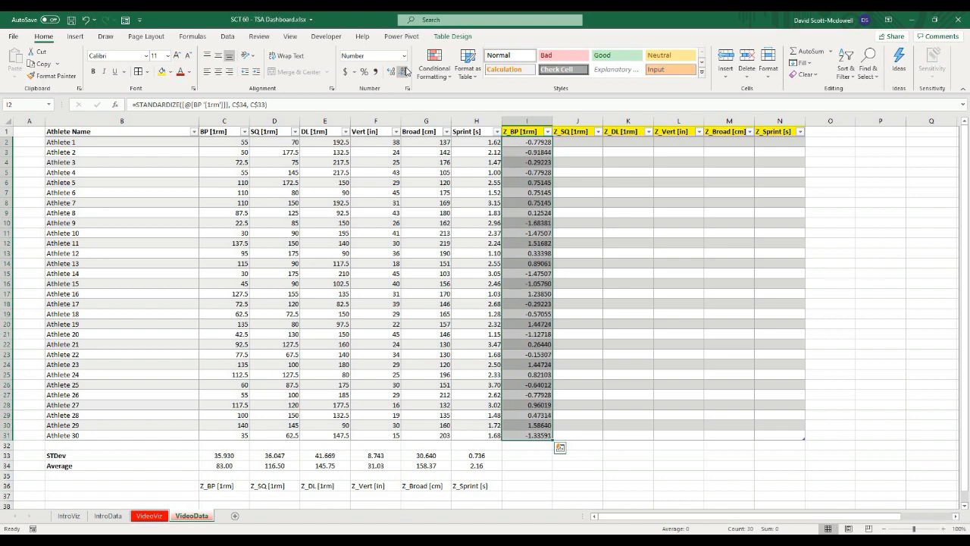
{"action": "left_click", "coordinate": [404, 71]}
{"action": "left_click", "coordinate": [404, 71]}
{"action": "left_click", "coordinate": [404, 71]}
Step: Inspect the Z_BP formula cells against the BP values, average and standard deviation they reference
{"action": "left_click", "coordinate": [534, 475]}
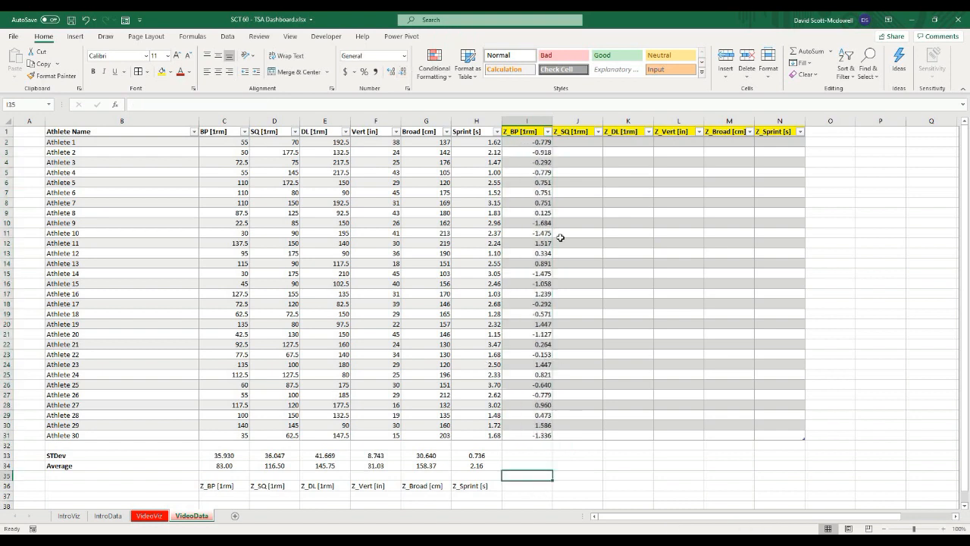
{"action": "left_click", "coordinate": [561, 237]}
{"action": "left_click", "coordinate": [537, 222]}
{"action": "key", "text": "ctrl+Up"}
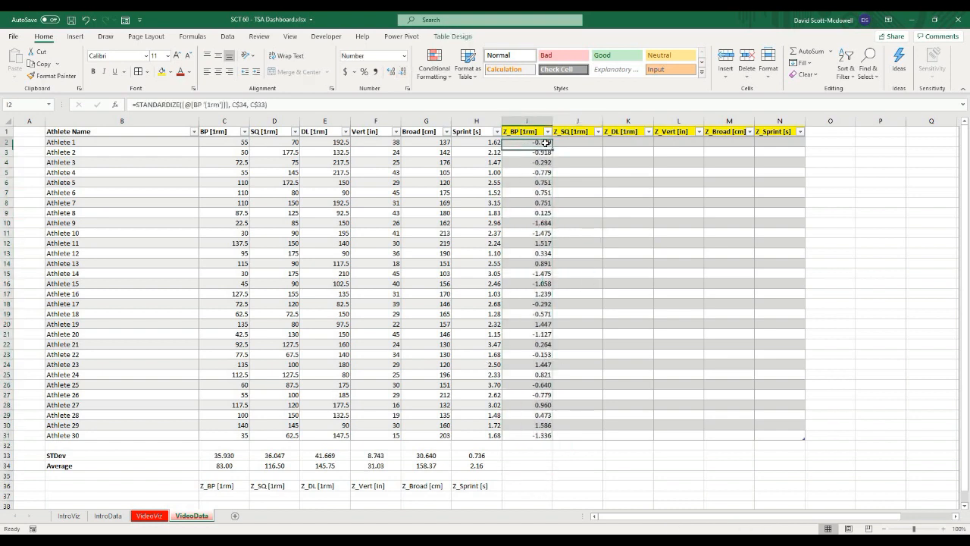
{"action": "left_click", "coordinate": [535, 216]}
{"action": "left_click", "coordinate": [538, 225]}
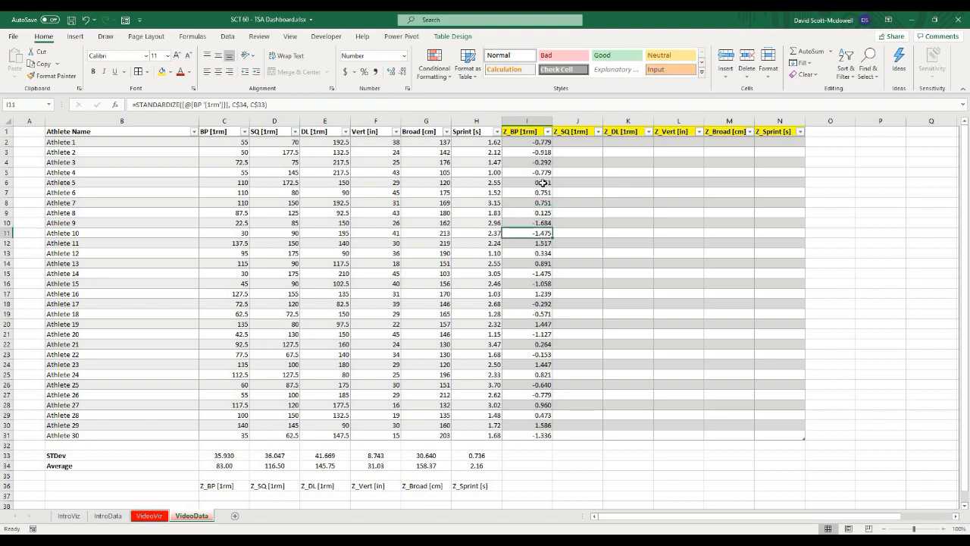
{"action": "left_click", "coordinate": [550, 183]}
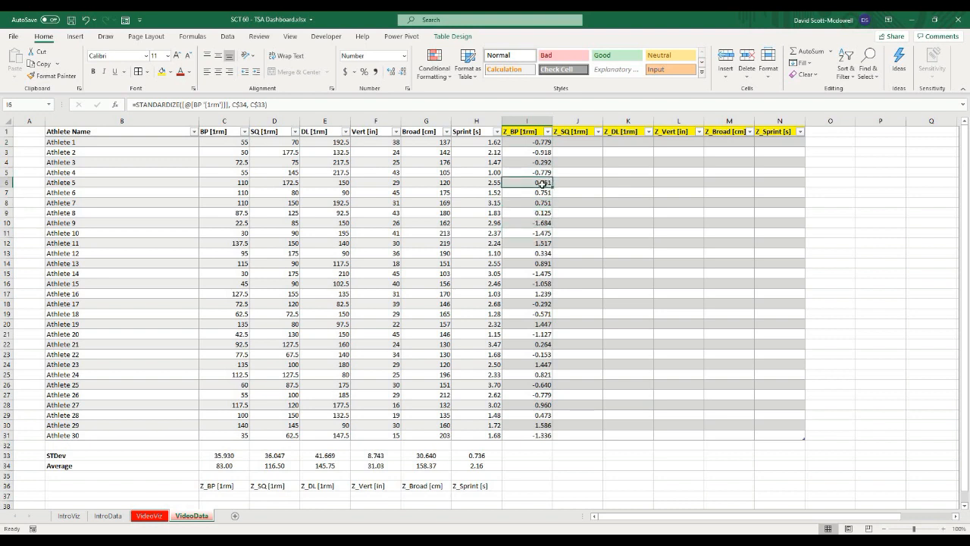
{"action": "left_click", "coordinate": [233, 182]}
{"action": "left_click", "coordinate": [235, 192]}
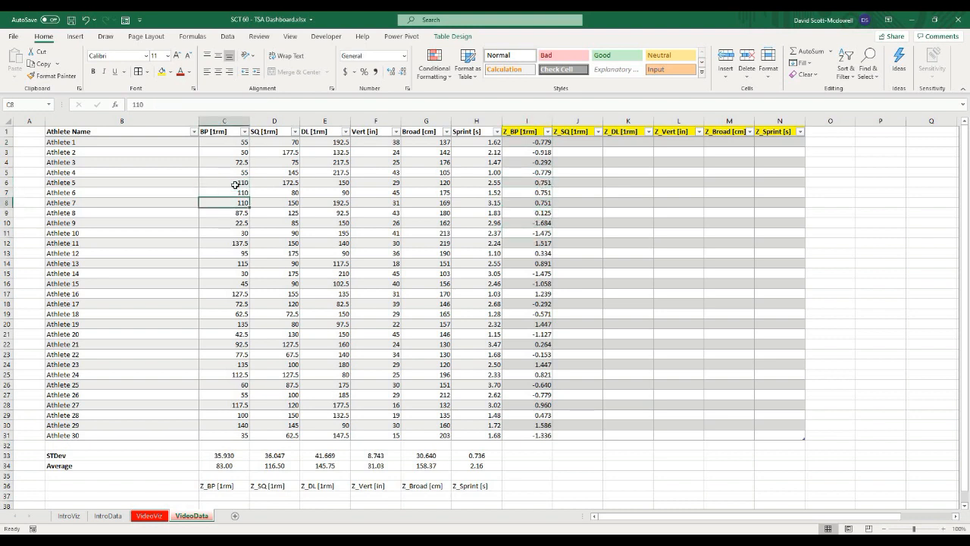
{"action": "left_click", "coordinate": [236, 183]}
{"action": "left_click", "coordinate": [233, 471]}
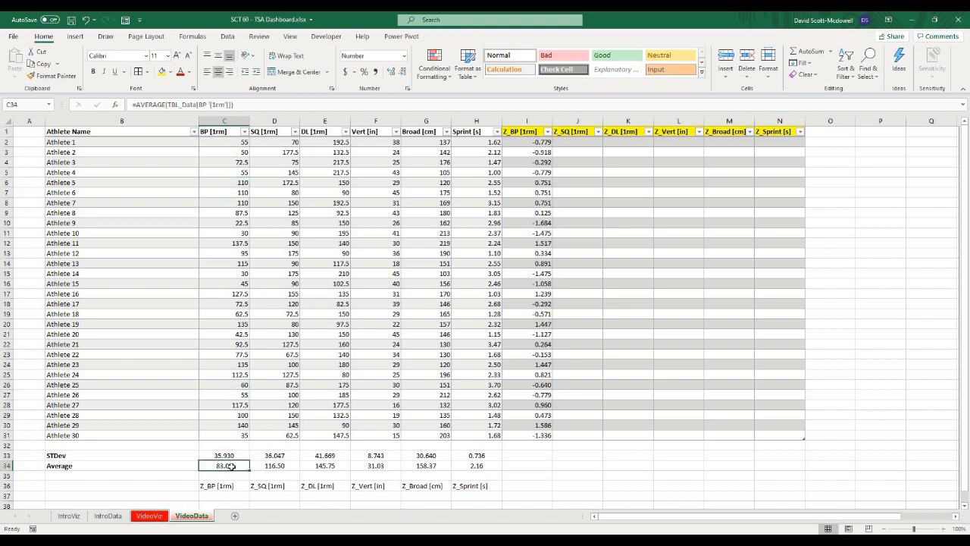
{"action": "left_click", "coordinate": [537, 196]}
{"action": "left_click", "coordinate": [546, 183]}
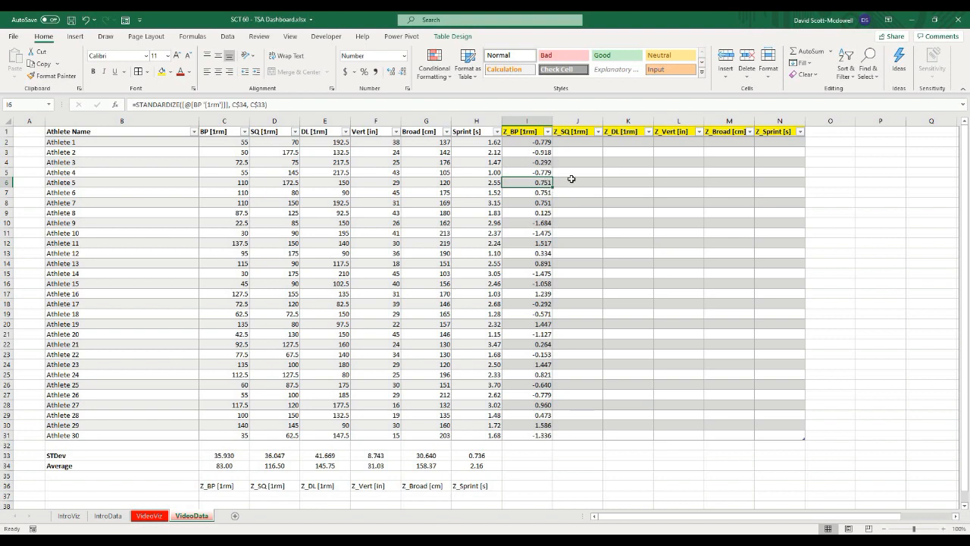
{"action": "left_click", "coordinate": [544, 163]}
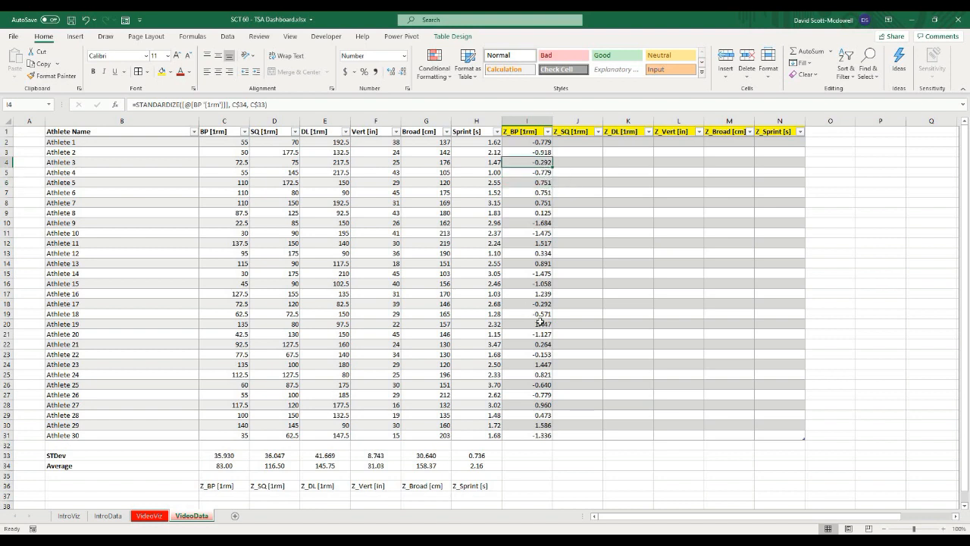
{"action": "left_click", "coordinate": [544, 434]}
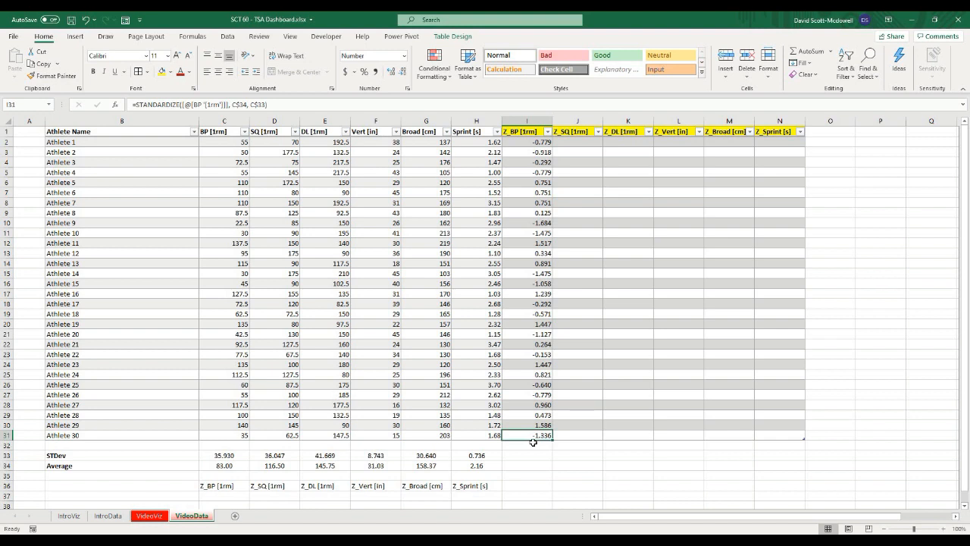
{"action": "left_click", "coordinate": [544, 454]}
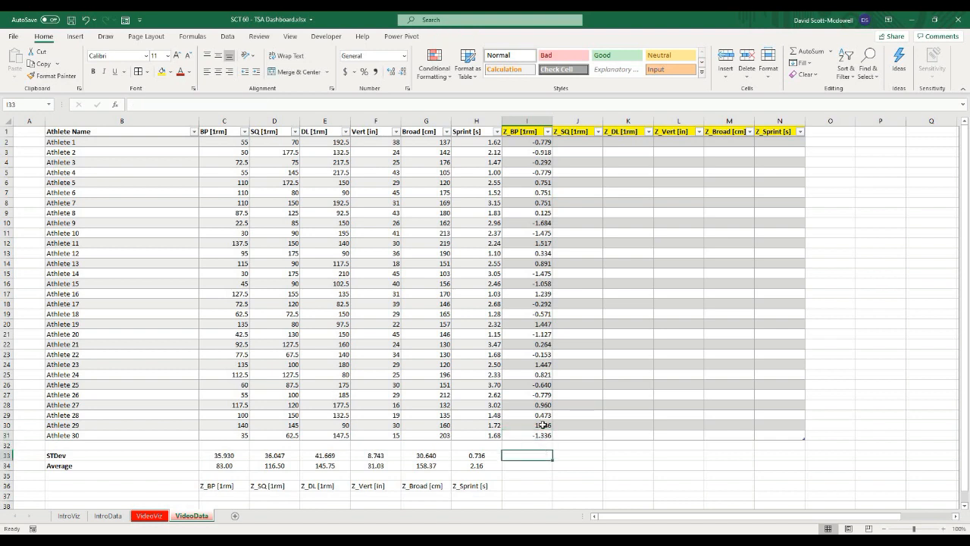
Step: Extend the Z-score formula from I2 into J2 and fill it down the Z_SQ [1rm] column
{"action": "left_click", "coordinate": [529, 142]}
{"action": "left_click_drag", "start_coordinate": [553, 147], "coordinate": [595, 146]}
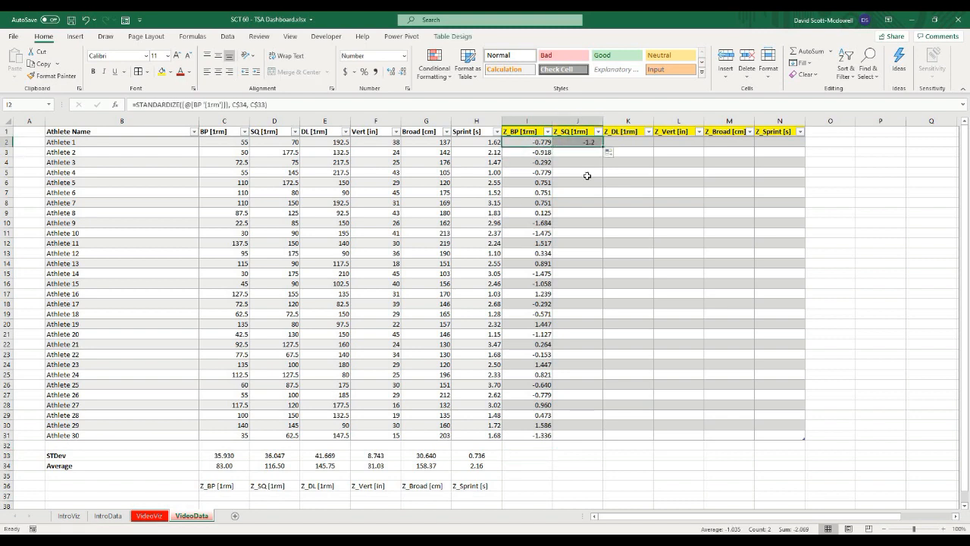
{"action": "left_click", "coordinate": [576, 143]}
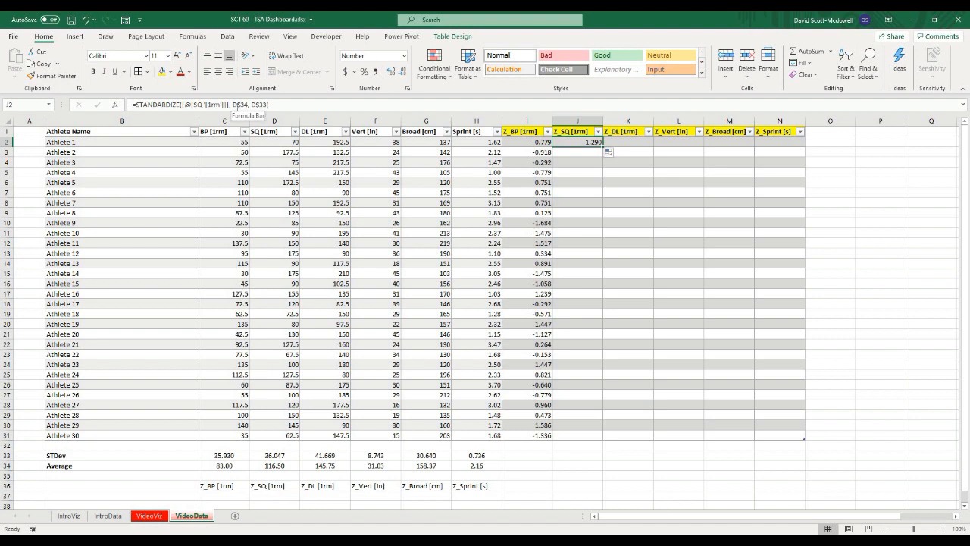
{"action": "left_click", "coordinate": [191, 104]}
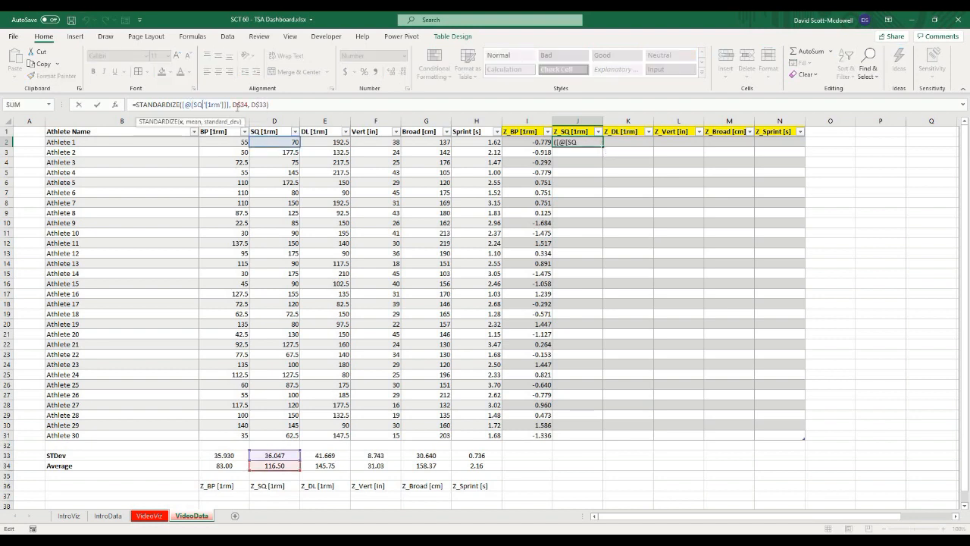
{"action": "key", "text": "Escape"}
{"action": "double_click", "coordinate": [603, 149]}
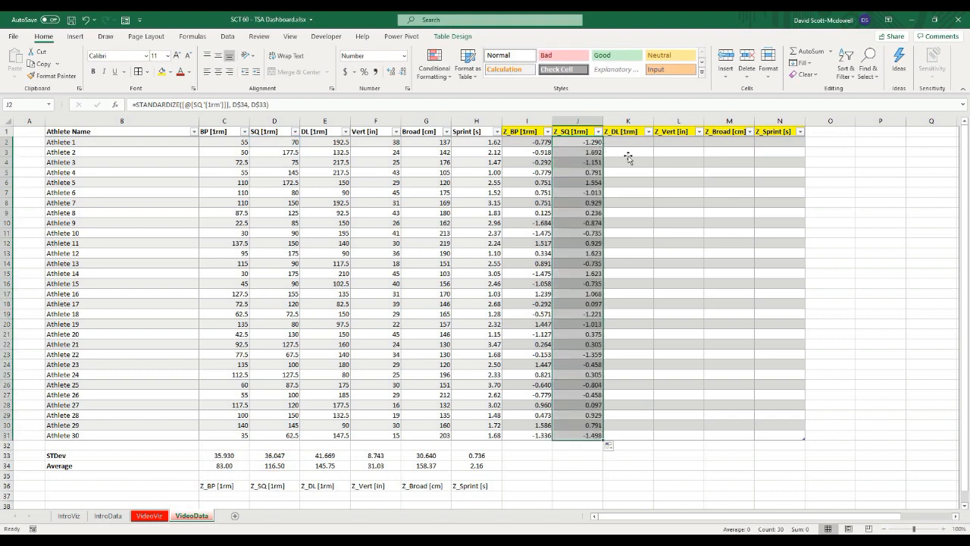
{"action": "left_click", "coordinate": [628, 152]}
Step: Extend the Z-score formula into K2 and L2, filling each down the Z_DL [1rm] and Z_Vert [in] columns
{"action": "left_click", "coordinate": [589, 144]}
{"action": "left_click_drag", "start_coordinate": [603, 148], "coordinate": [654, 149]}
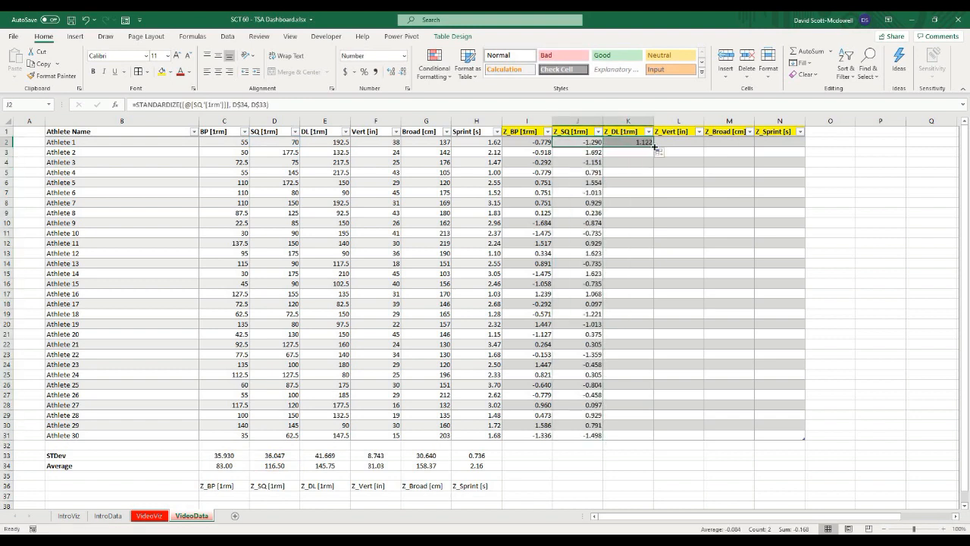
{"action": "left_click", "coordinate": [641, 143]}
{"action": "double_click", "coordinate": [654, 148]}
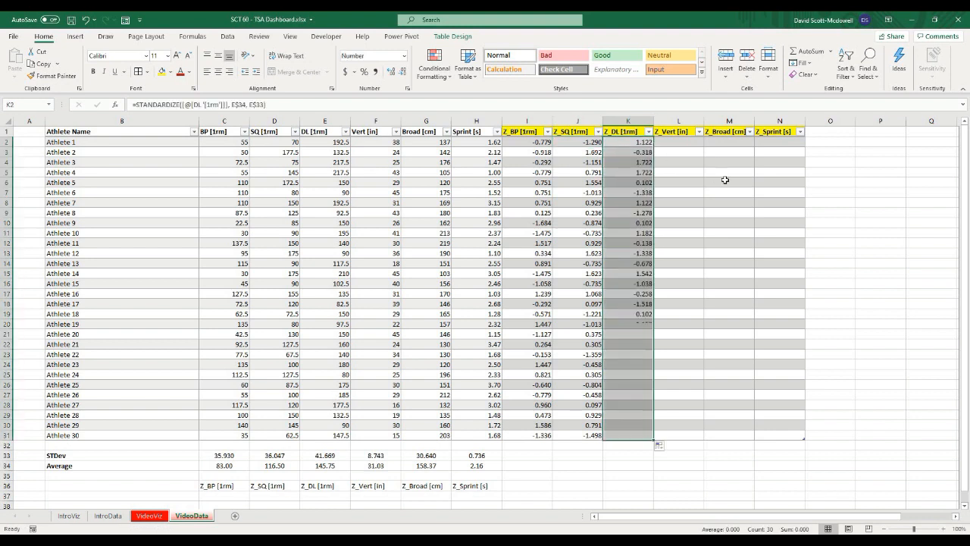
{"action": "left_click", "coordinate": [641, 142]}
{"action": "left_click_drag", "start_coordinate": [653, 148], "coordinate": [686, 145]}
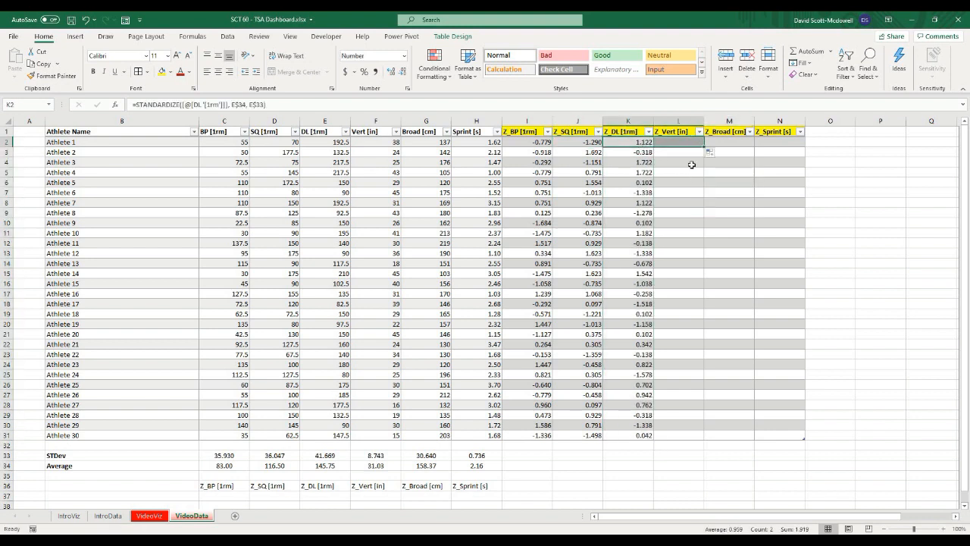
{"action": "left_click", "coordinate": [696, 144]}
{"action": "double_click", "coordinate": [703, 148]}
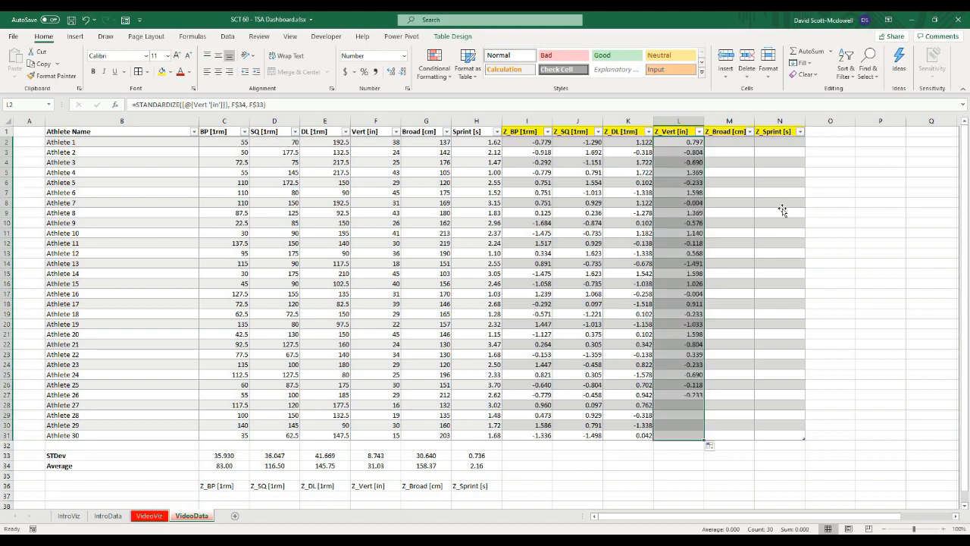
{"action": "right_click", "coordinate": [692, 162]}
{"action": "key", "text": "Escape"}
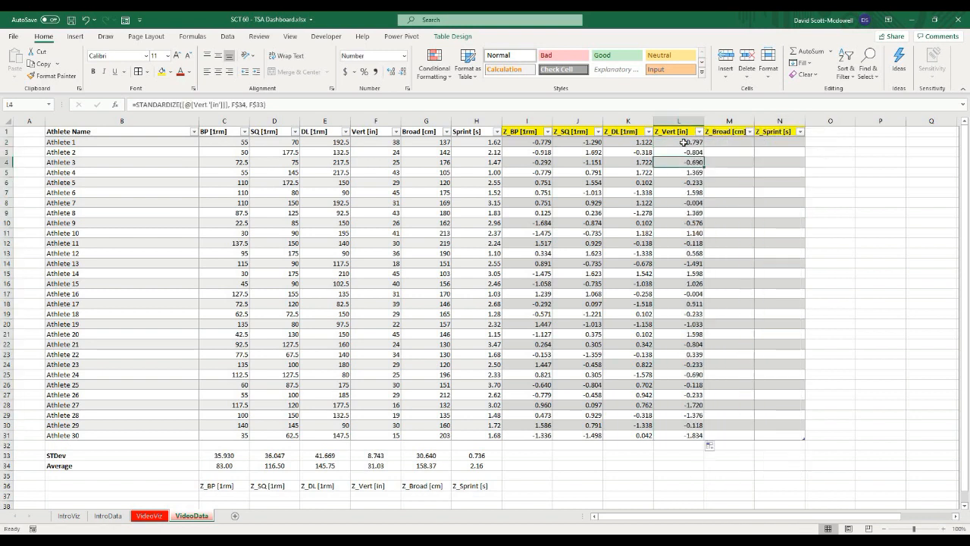
Step: Extend the Z-score formula into M2 and N2, filling each down the Z_Broad [cm] and Z_Sprint [s] columns
{"action": "left_click", "coordinate": [684, 143]}
{"action": "left_click_drag", "start_coordinate": [704, 147], "coordinate": [737, 142]}
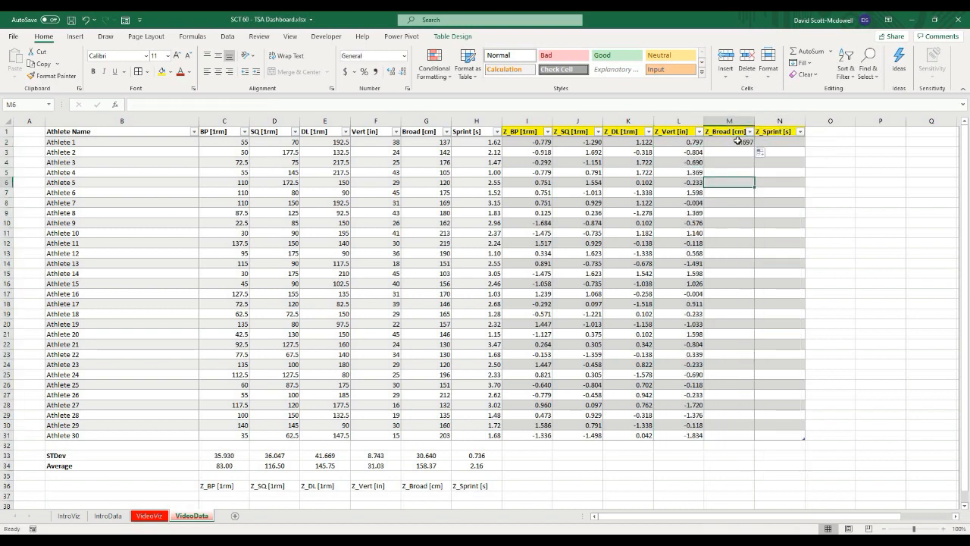
{"action": "left_click", "coordinate": [738, 142]}
{"action": "double_click", "coordinate": [754, 147]}
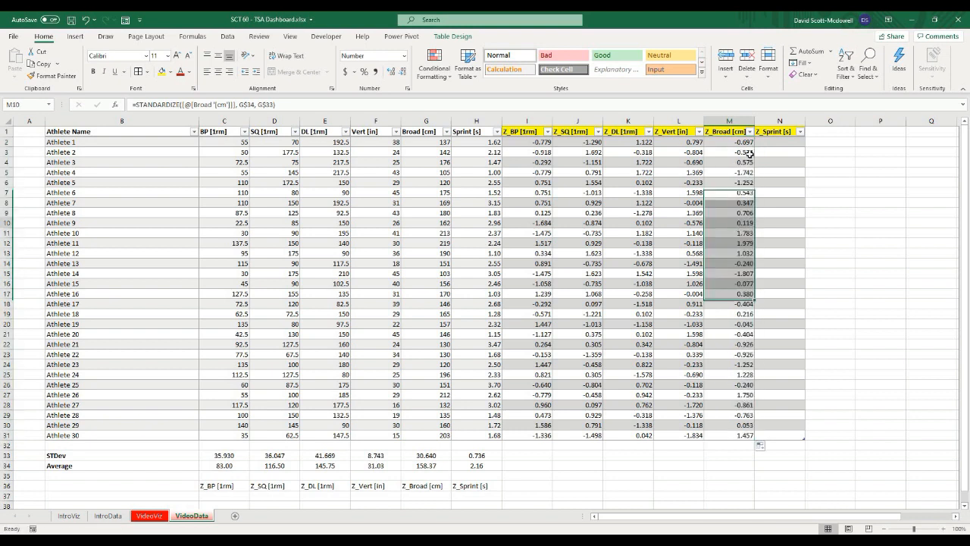
{"action": "left_click", "coordinate": [749, 145]}
{"action": "left_click_drag", "start_coordinate": [755, 148], "coordinate": [780, 148]}
{"action": "left_click", "coordinate": [798, 144]}
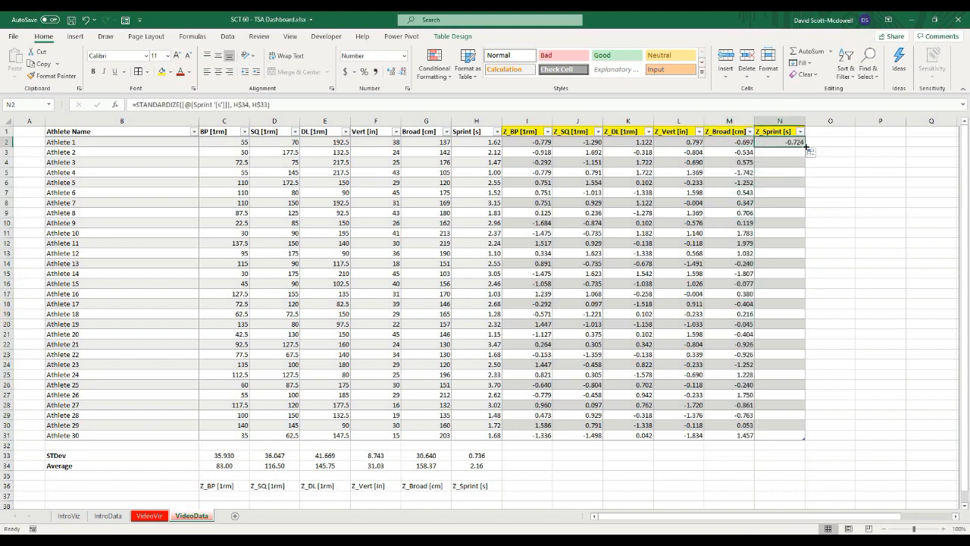
{"action": "double_click", "coordinate": [805, 147]}
{"action": "left_click", "coordinate": [845, 243]}
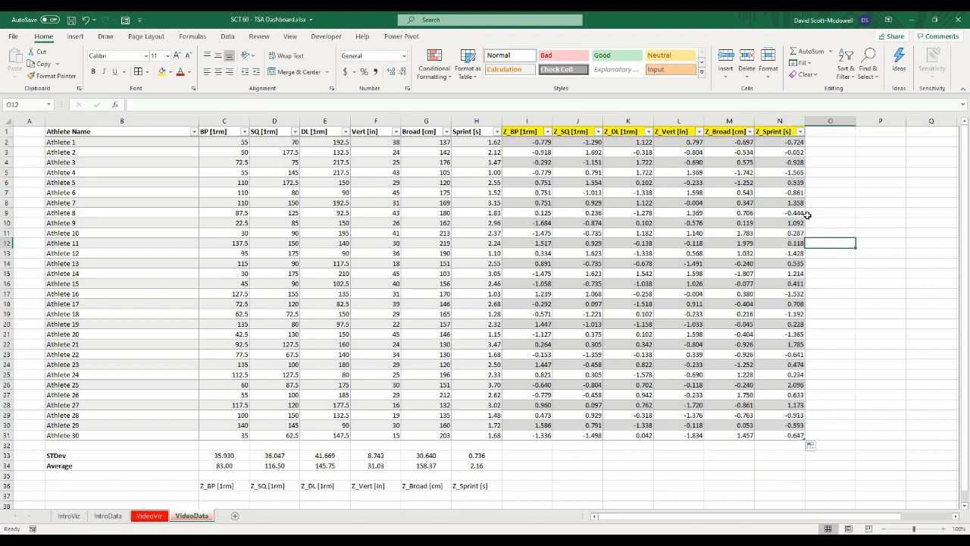
{"action": "left_click", "coordinate": [715, 235]}
Step: Format the Z-score columns I2:N31 as numbers with two decimal places
{"action": "mouse_move", "coordinate": [522, 140]}
{"action": "left_mouse_down"}
{"action": "mouse_move", "coordinate": [633, 216]}
{"action": "mouse_move", "coordinate": [788, 435]}
{"action": "left_mouse_up"}
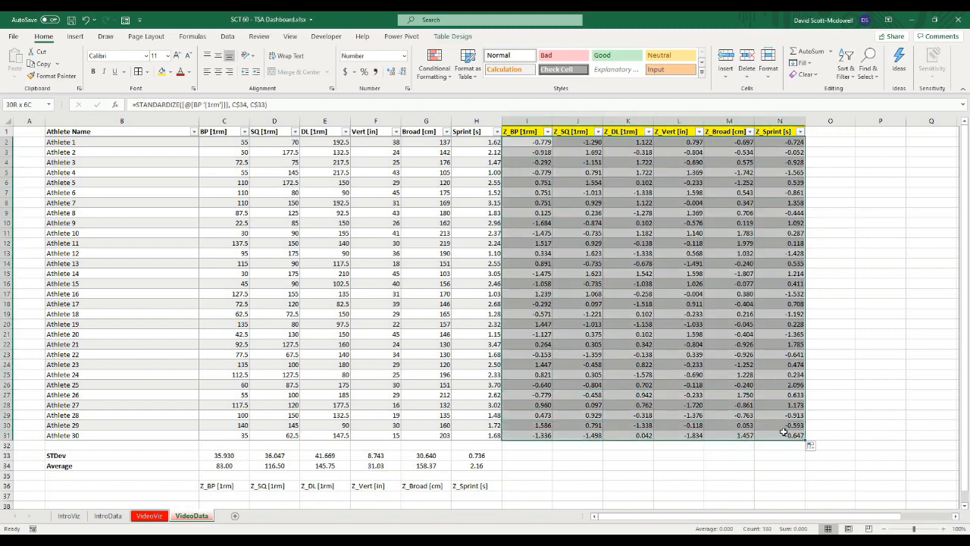
{"action": "left_click", "coordinate": [871, 265]}
{"action": "left_click_drag", "start_coordinate": [521, 141], "coordinate": [769, 419]}
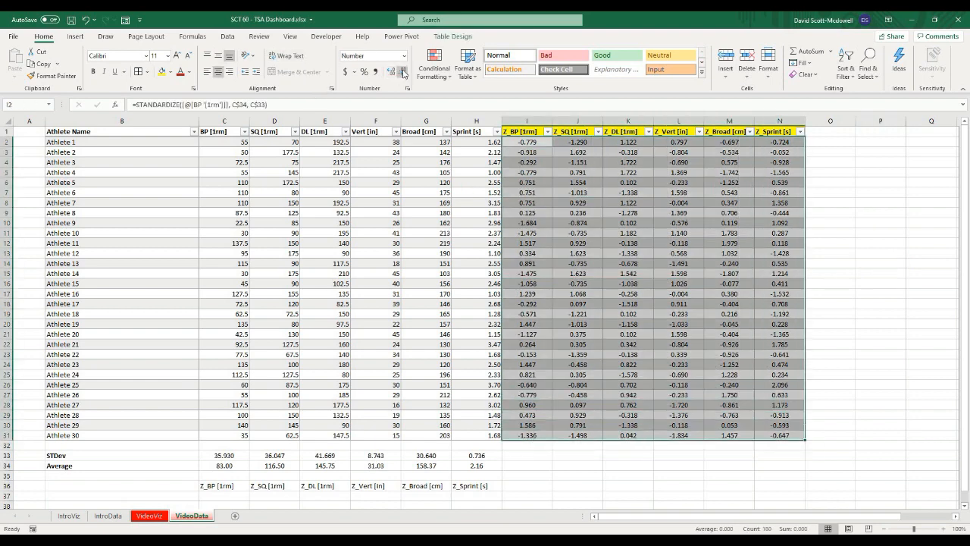
{"action": "key", "text": "ctrl+shift+1"}
{"action": "left_click", "coordinate": [873, 264]}
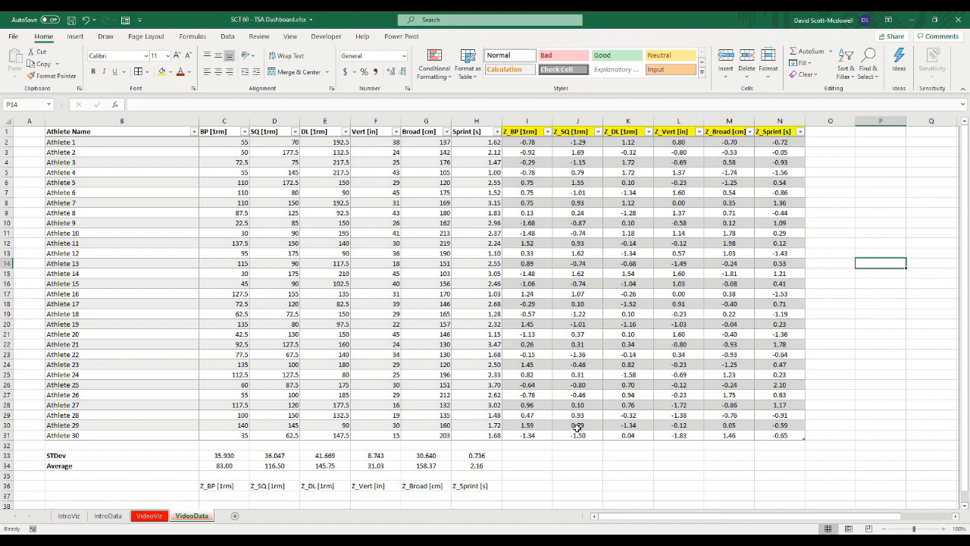
Step: Inspect the rounded Z-score cells and their underlying values and formulas
{"action": "left_click", "coordinate": [595, 464]}
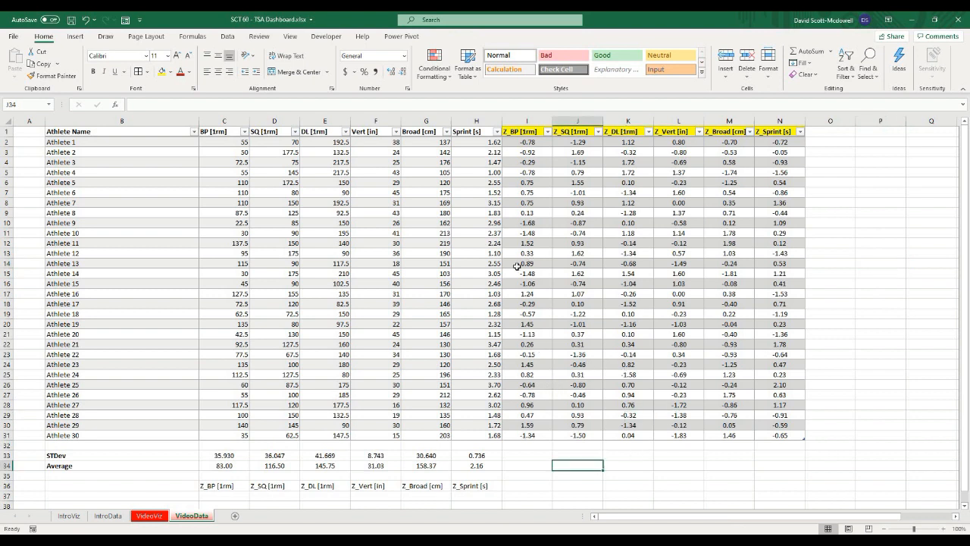
{"action": "left_click", "coordinate": [500, 231]}
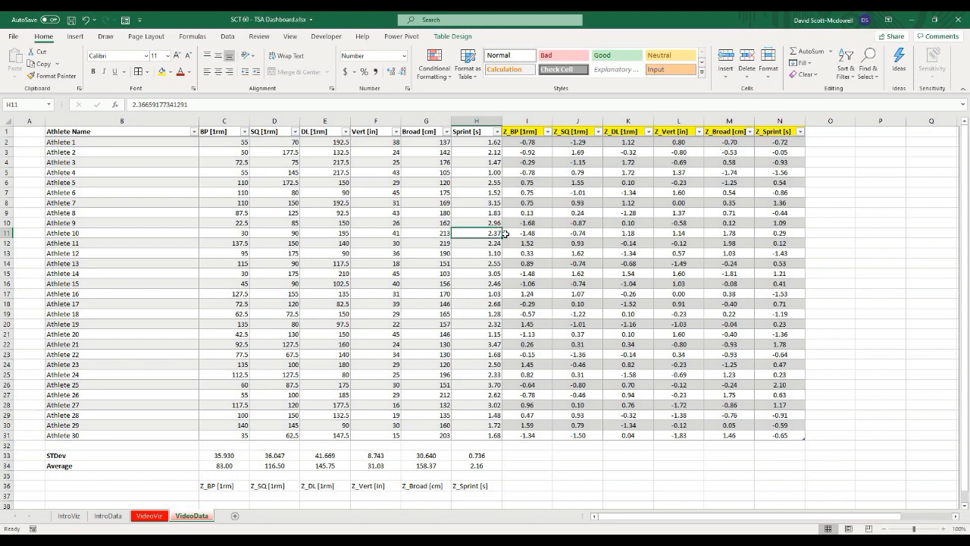
{"action": "left_click", "coordinate": [579, 264]}
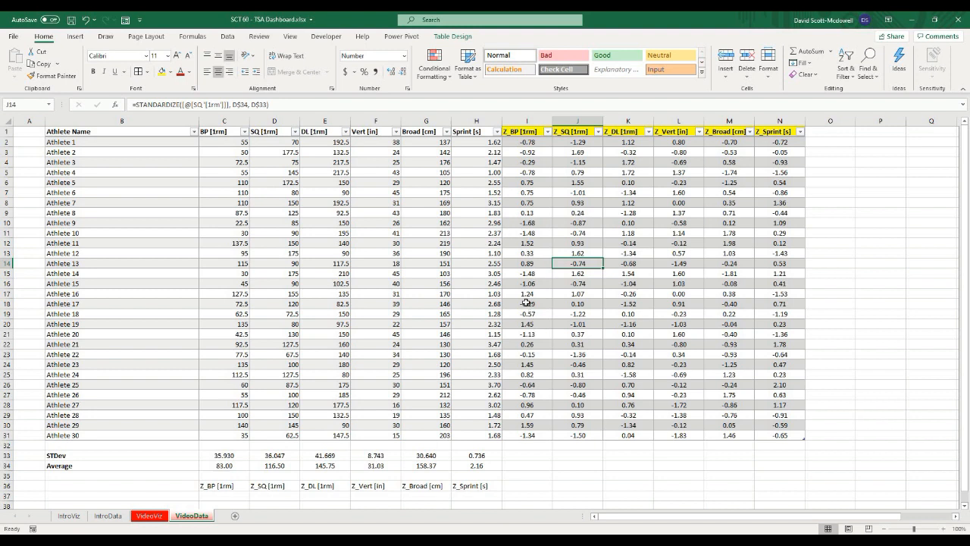
{"action": "left_click", "coordinate": [556, 454]}
{"action": "scroll", "coordinate": [534, 430], "scroll_direction": "down", "scroll_amount": 1}
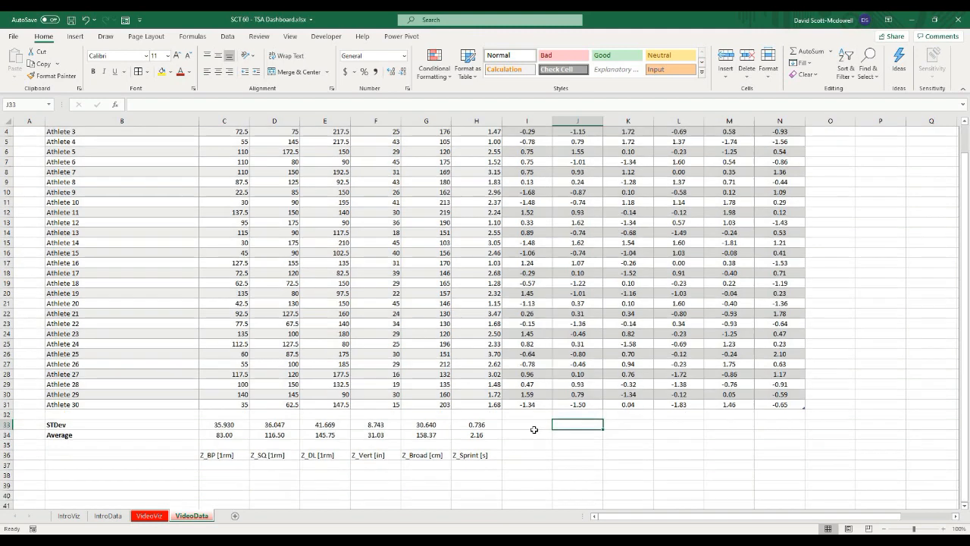
{"action": "scroll", "coordinate": [534, 430], "scroll_direction": "up", "scroll_amount": 1}
{"action": "left_click", "coordinate": [526, 133]}
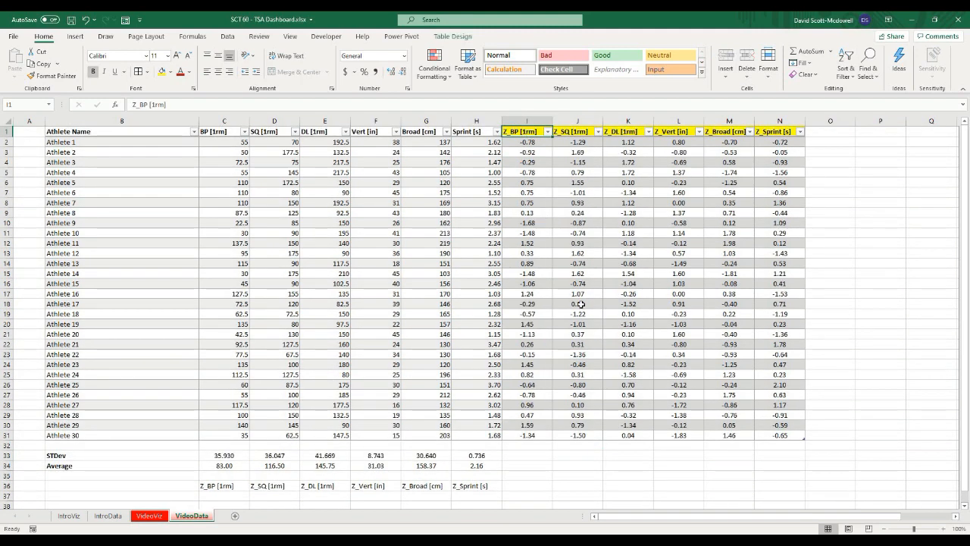
{"action": "left_click", "coordinate": [579, 304]}
{"action": "scroll", "coordinate": [221, 399], "scroll_direction": "down", "scroll_amount": 3}
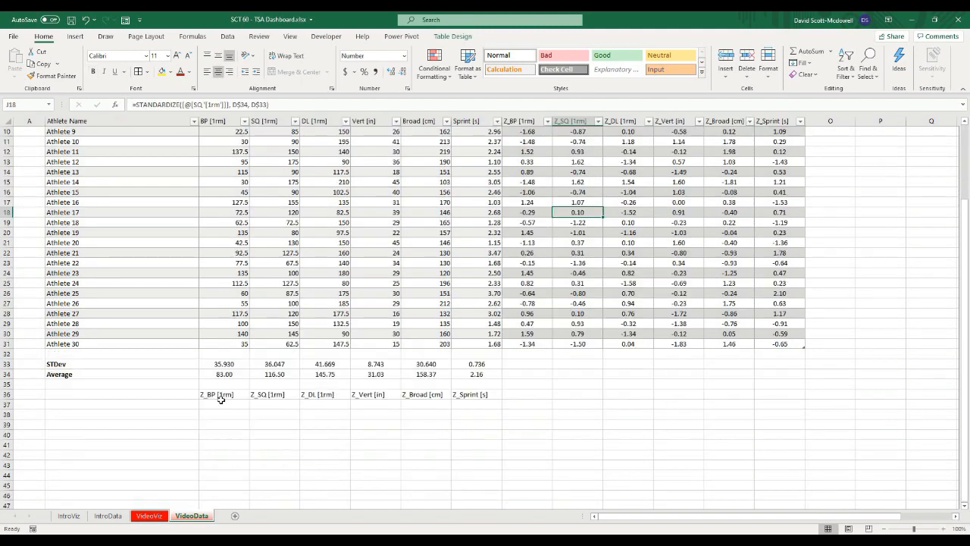
Step: Edit the label formula in C36 so its prefix reads T_ instead of Z_
{"action": "left_click", "coordinate": [219, 396]}
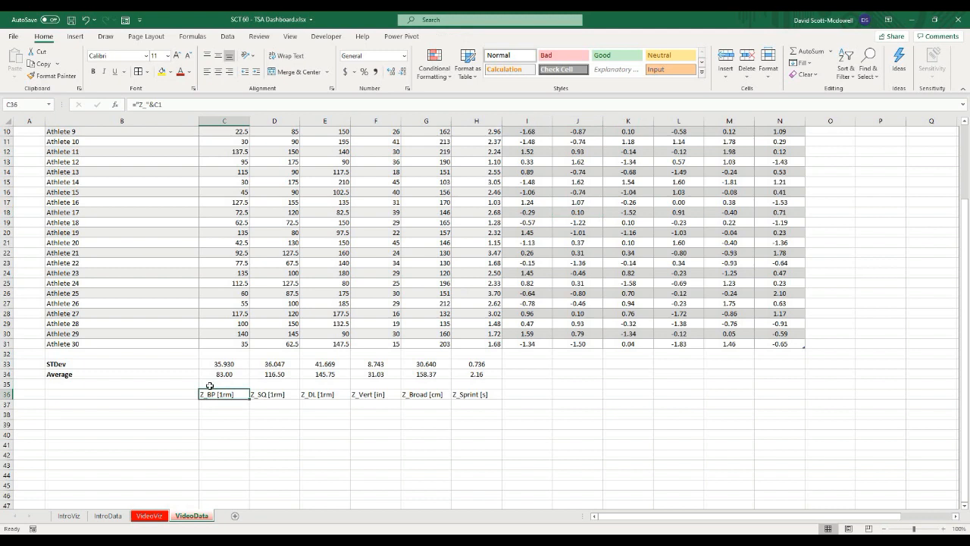
{"action": "left_click", "coordinate": [141, 106]}
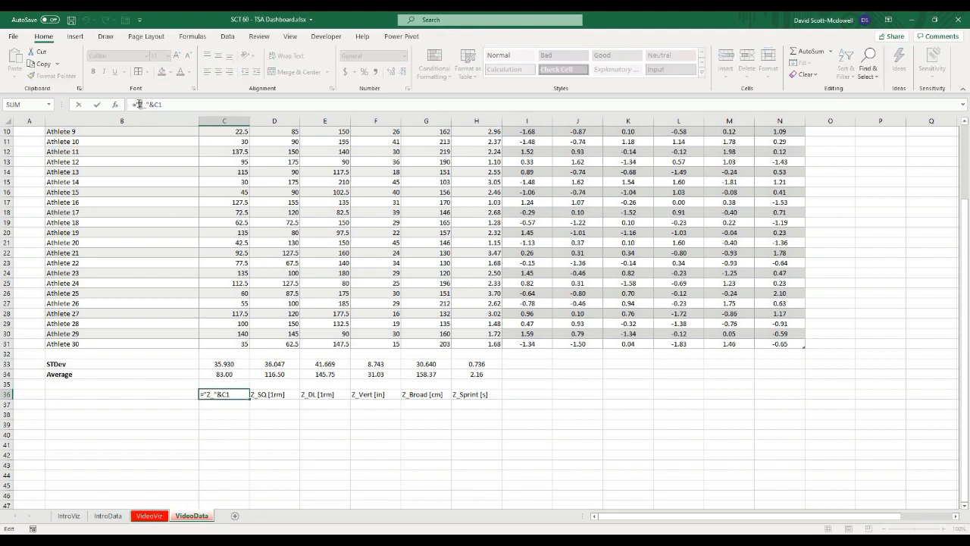
{"action": "type", "text": "T"}
{"action": "key", "text": "Return"}
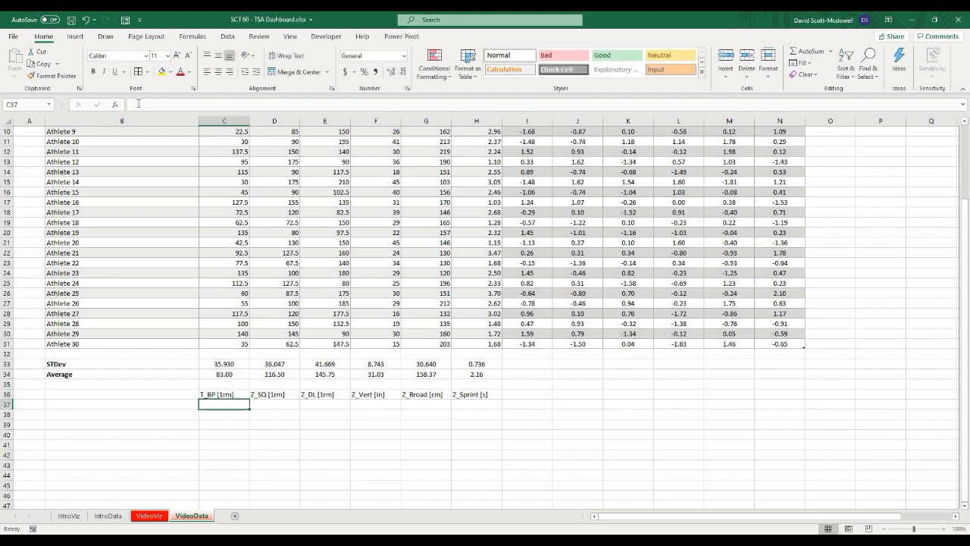
Step: Fill the T_ label formula across D36 to H36 for the other tests
{"action": "left_click", "coordinate": [247, 397]}
{"action": "left_click_drag", "start_coordinate": [250, 399], "coordinate": [489, 395]}
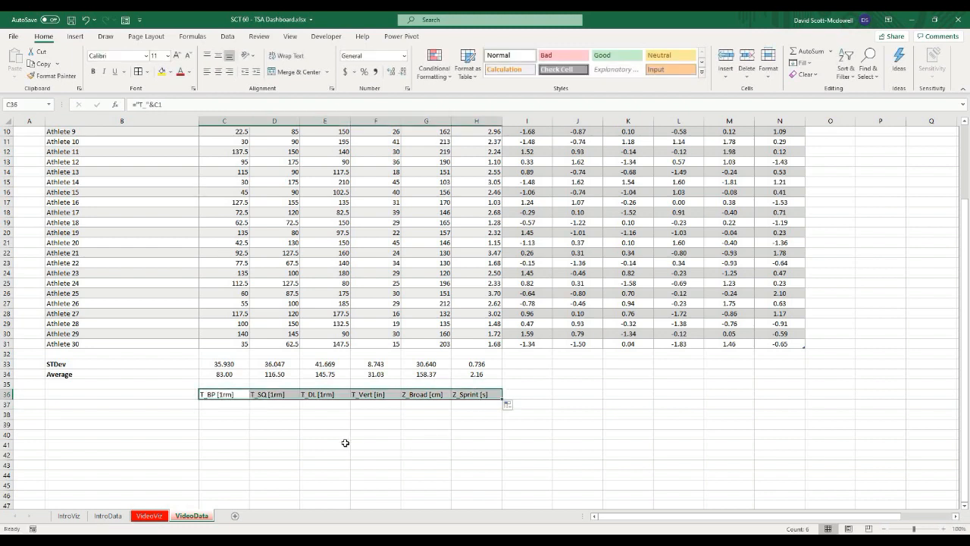
{"action": "left_click", "coordinate": [345, 442]}
Step: Copy the T_ labels and paste them as values into O1:T1, adding six T-score columns to the table
{"action": "left_click_drag", "start_coordinate": [210, 396], "coordinate": [499, 396]}
{"action": "key", "text": "ctrl+c"}
{"action": "scroll", "coordinate": [675, 364], "scroll_direction": "up", "scroll_amount": 3}
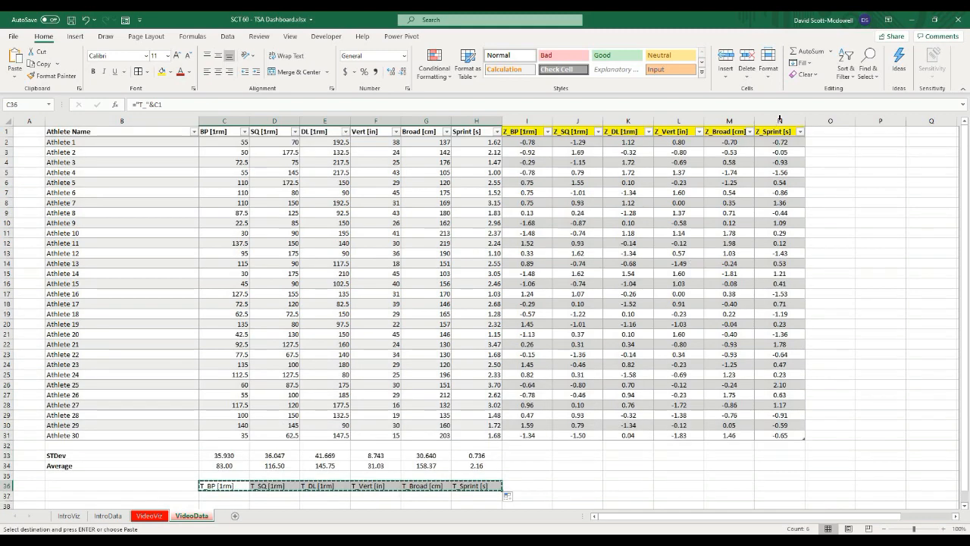
{"action": "right_click", "coordinate": [816, 132]}
{"action": "left_click", "coordinate": [860, 187]}
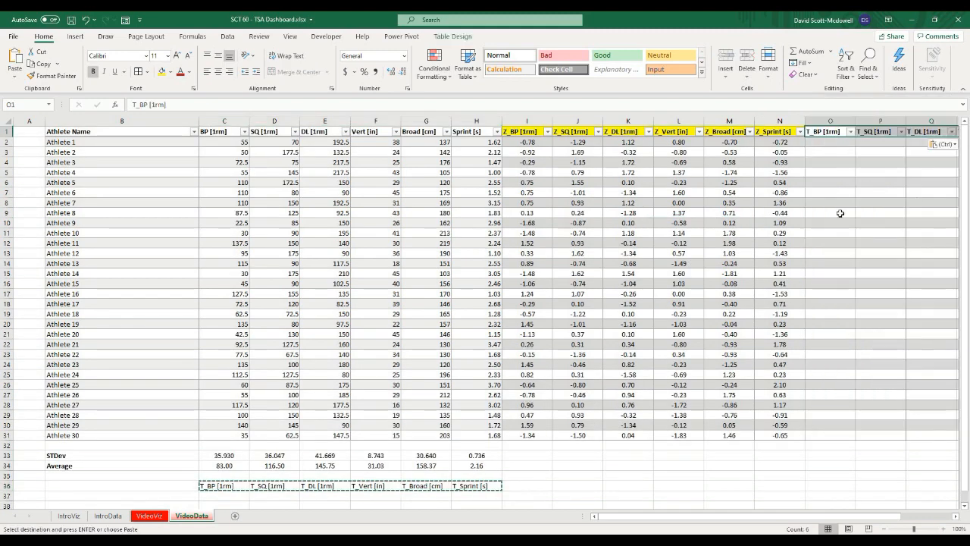
Step: Fill the T-score header cells O1:T1 with green
{"action": "left_click", "coordinate": [830, 213]}
{"action": "left_click_drag", "start_coordinate": [650, 519], "coordinate": [703, 504]}
{"action": "left_click", "coordinate": [652, 435]}
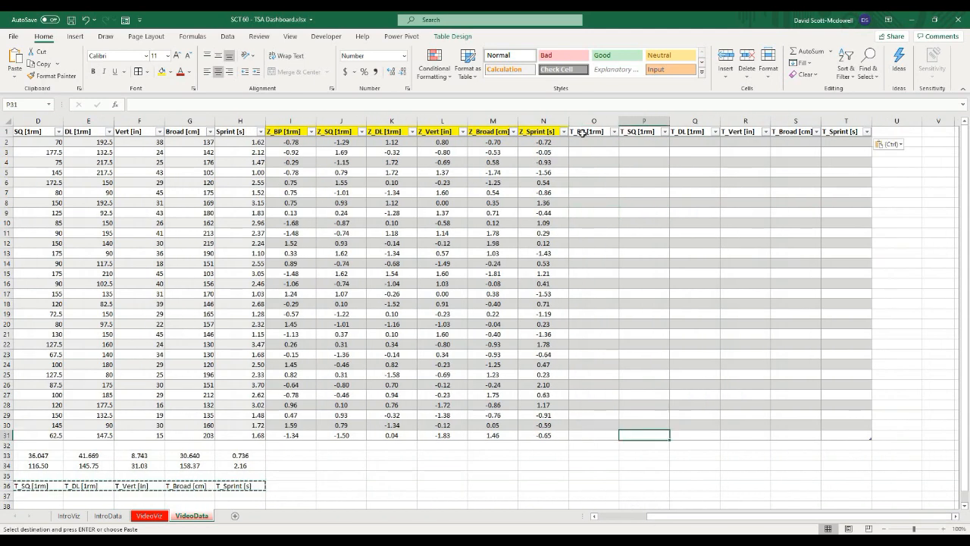
{"action": "left_click_drag", "start_coordinate": [582, 132], "coordinate": [835, 131]}
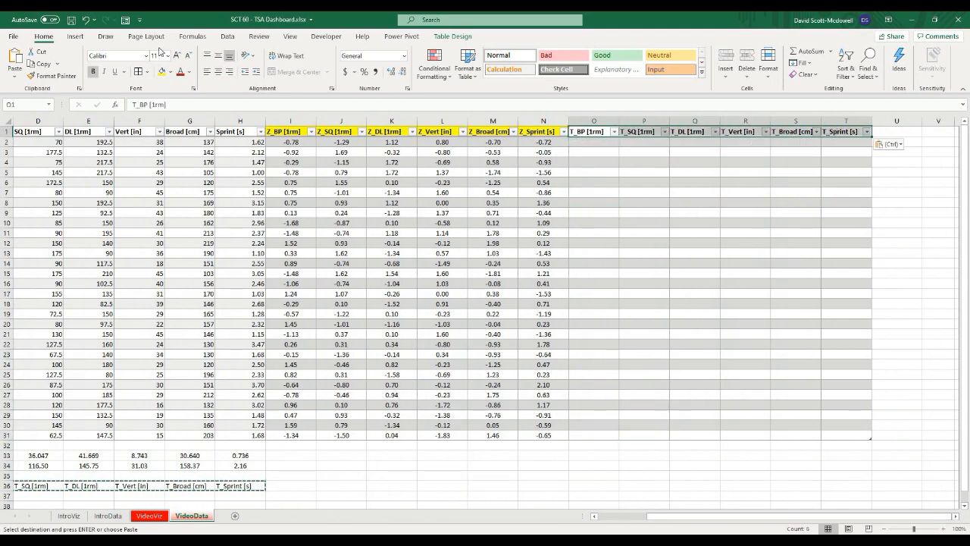
{"action": "left_click", "coordinate": [171, 71]}
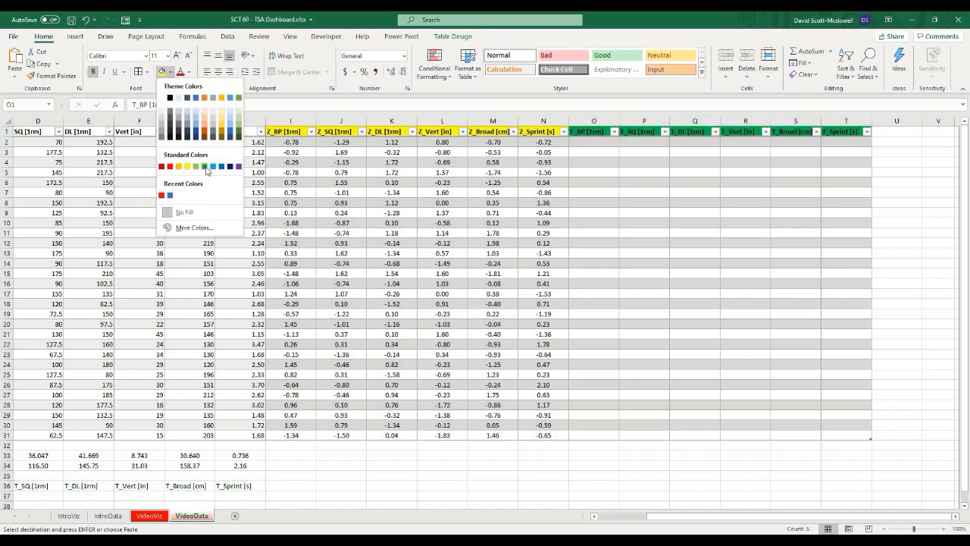
{"action": "left_click", "coordinate": [204, 166]}
Step: Review the existing Z-score formulas before writing the T-score formula
{"action": "left_click", "coordinate": [623, 235]}
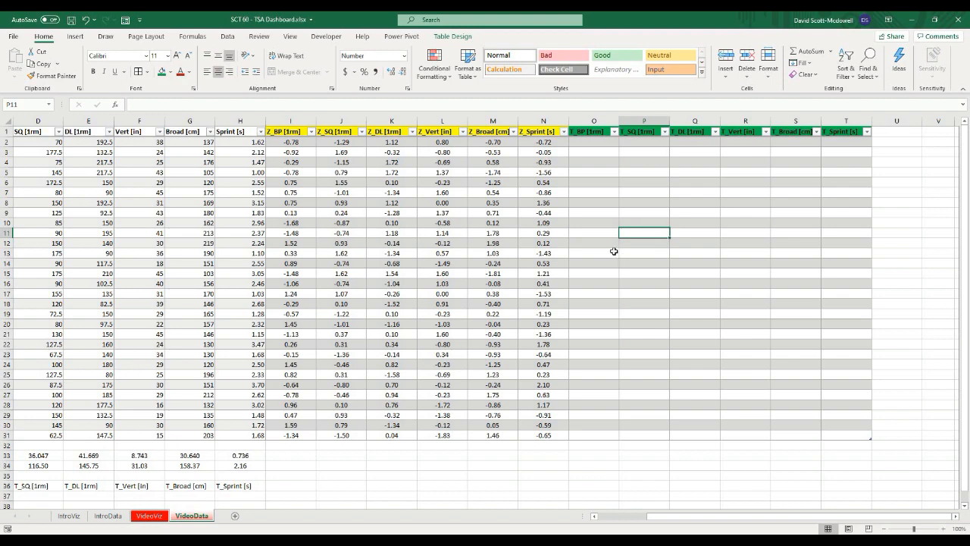
{"action": "left_click", "coordinate": [624, 255]}
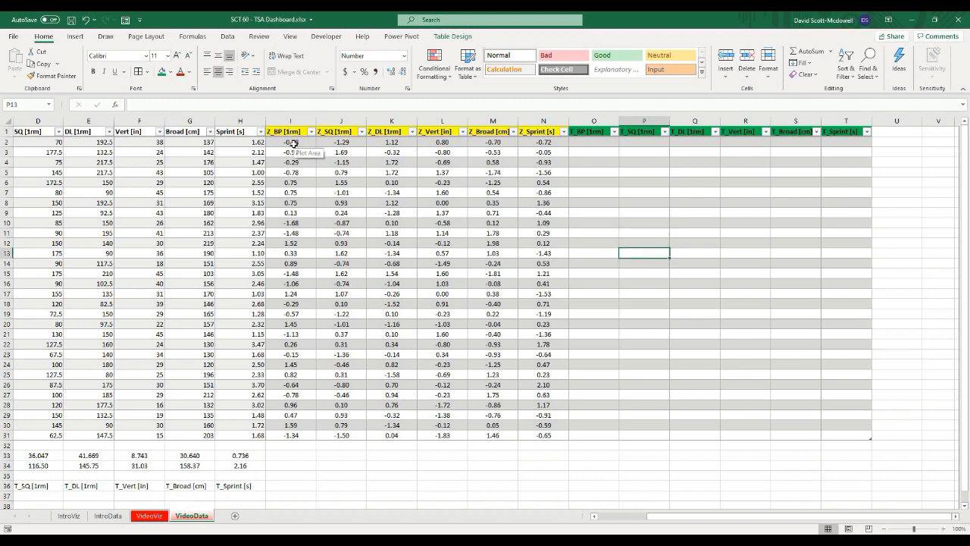
{"action": "left_click", "coordinate": [592, 134]}
{"action": "left_click", "coordinate": [597, 162]}
{"action": "left_click", "coordinate": [581, 143]}
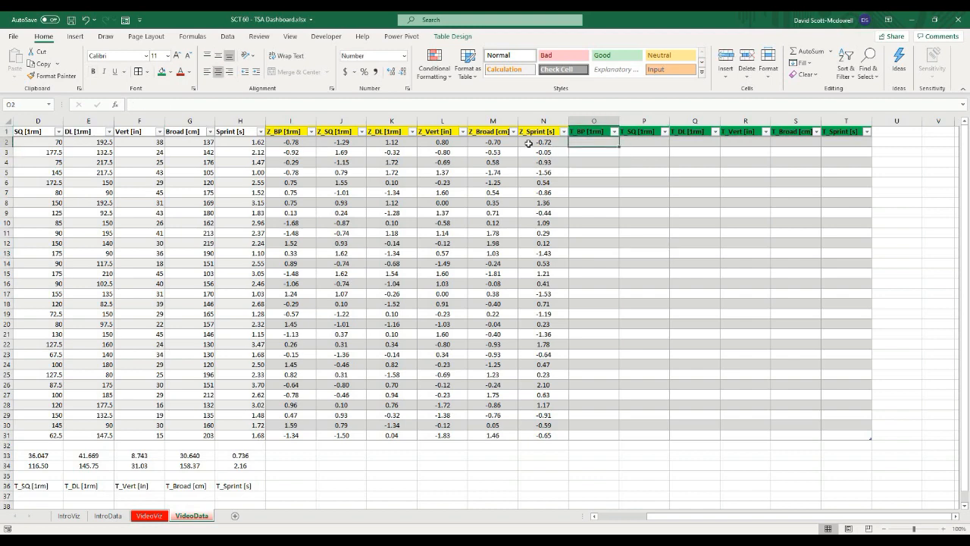
{"action": "left_click", "coordinate": [484, 145]}
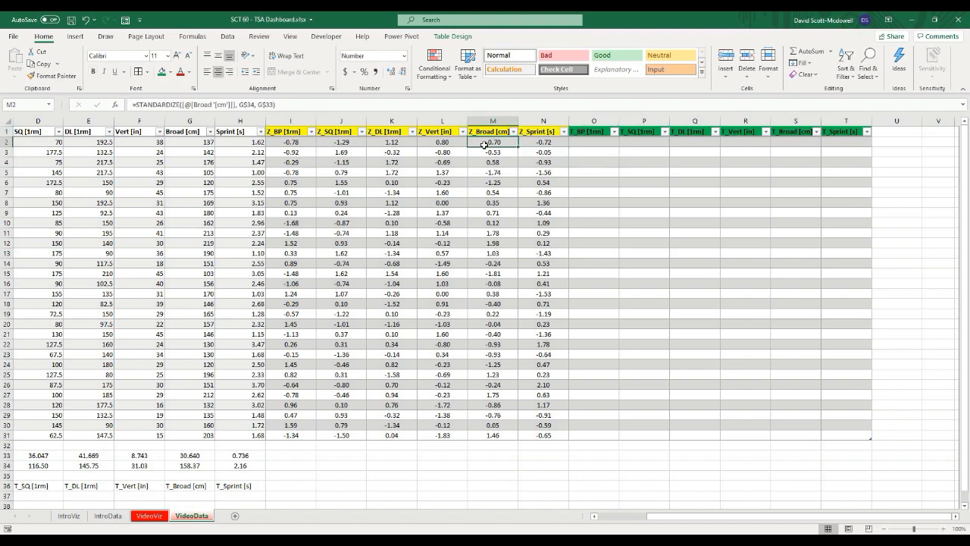
{"action": "left_click", "coordinate": [596, 144]}
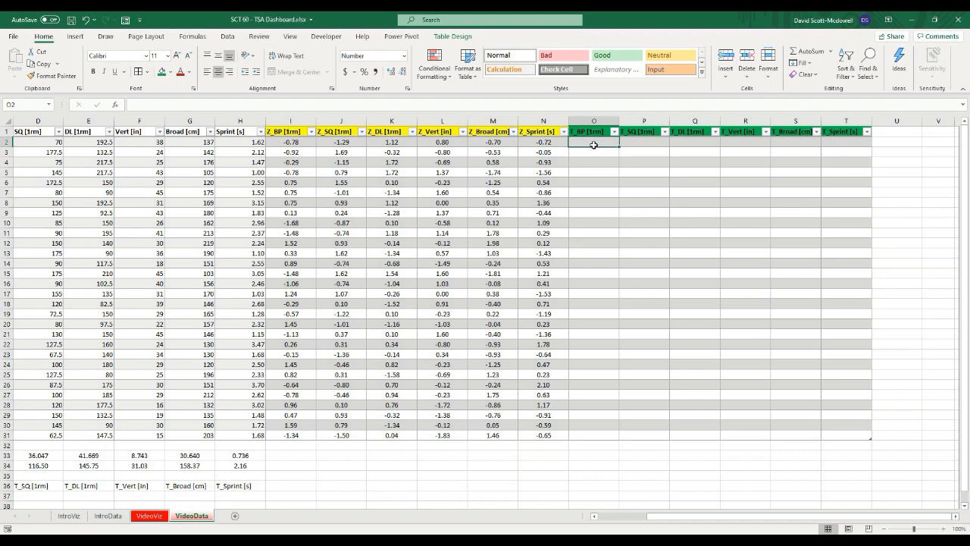
{"action": "left_click", "coordinate": [601, 181]}
Step: Enter the formula =(10*[@[Z_BP [1rm]]])+50 in O2 to fill the T_BP [1rm] column
{"action": "left_click", "coordinate": [590, 140]}
{"action": "type", "text": "="}
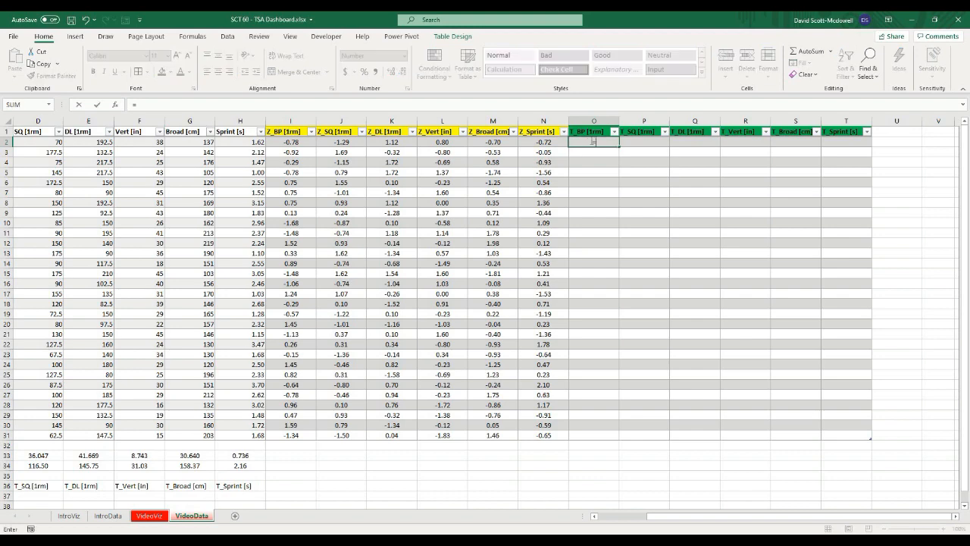
{"action": "type", "text": "(10*"}
{"action": "left_click", "coordinate": [290, 141]}
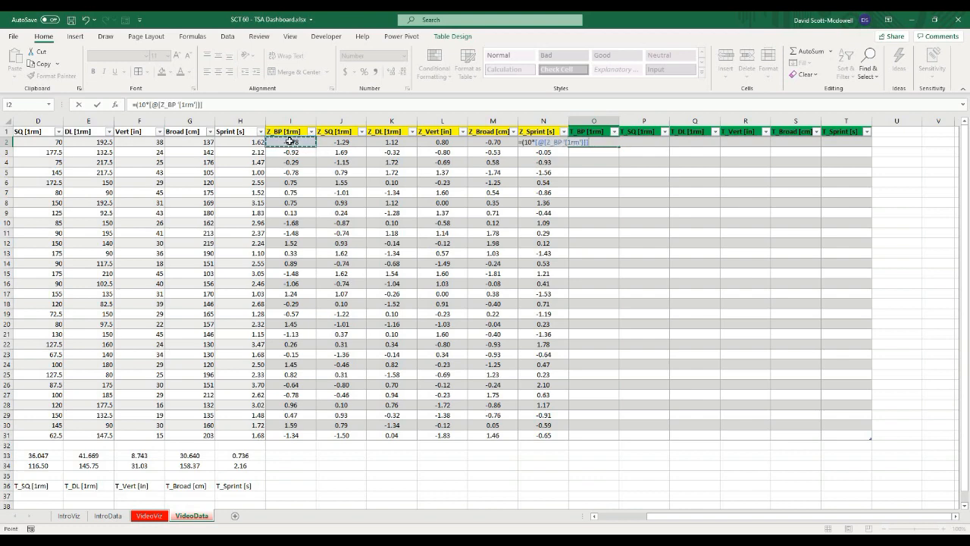
{"action": "type", "text": ")+50"}
{"action": "key", "text": "Return"}
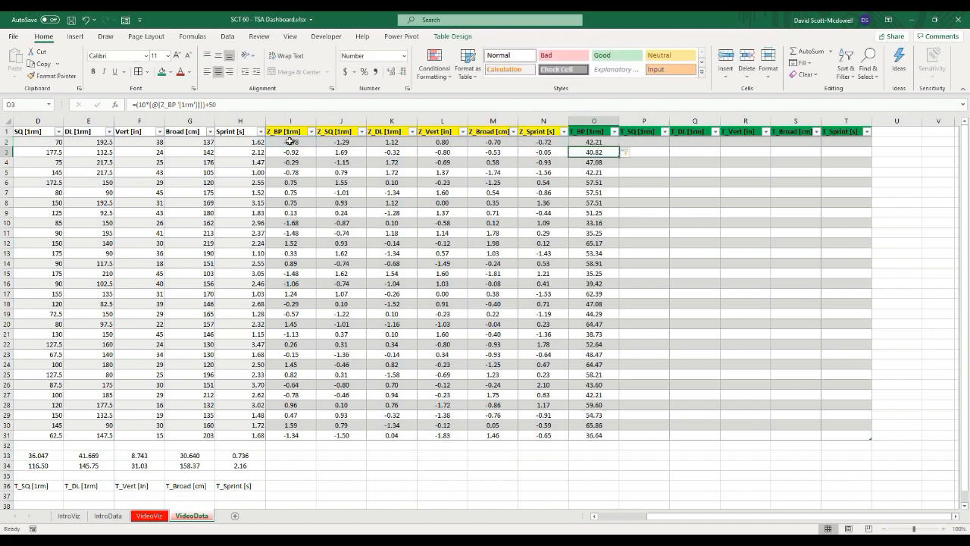
Step: Compare the T_BP values against their corresponding Z_BP values
{"action": "left_click", "coordinate": [674, 282]}
{"action": "left_click", "coordinate": [594, 142]}
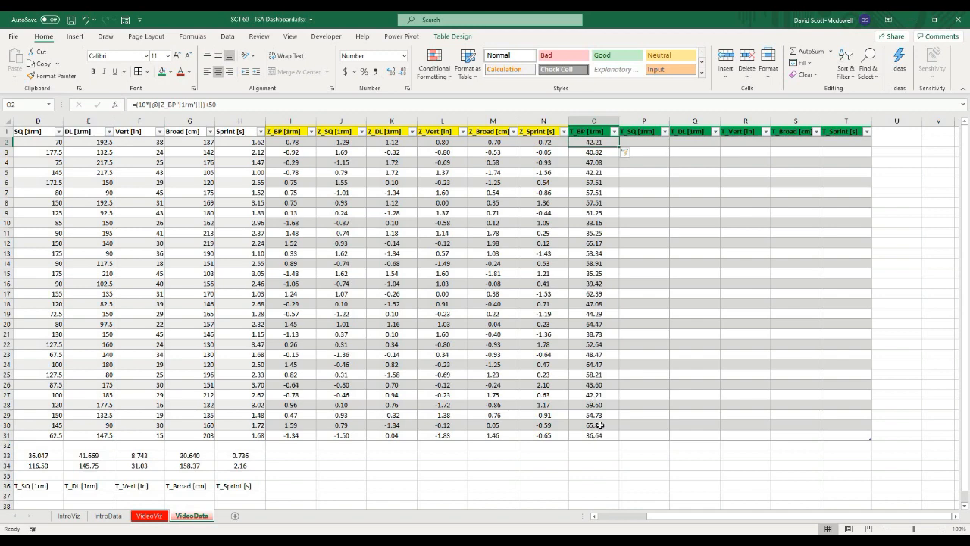
{"action": "left_click", "coordinate": [617, 154]}
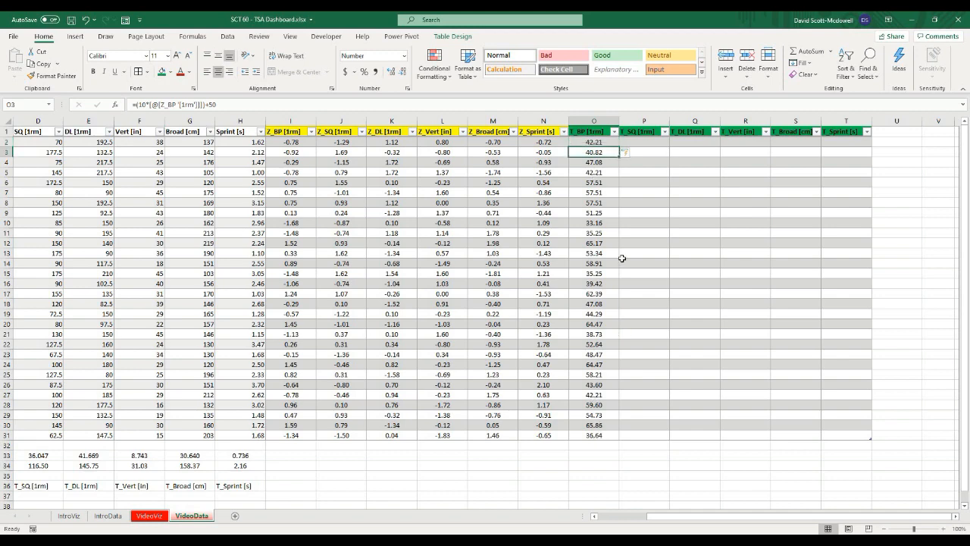
{"action": "left_click", "coordinate": [322, 464]}
{"action": "left_click", "coordinate": [290, 365]}
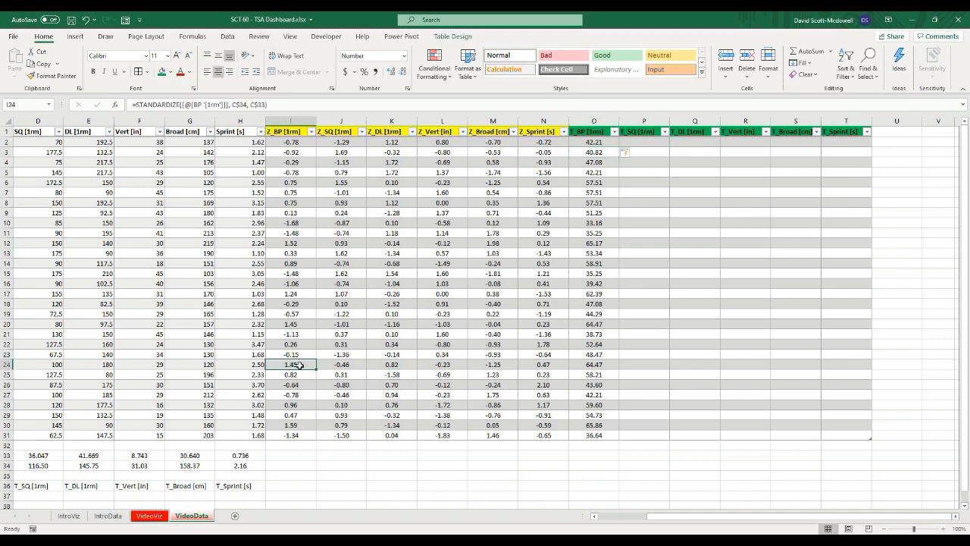
{"action": "left_click", "coordinate": [610, 366]}
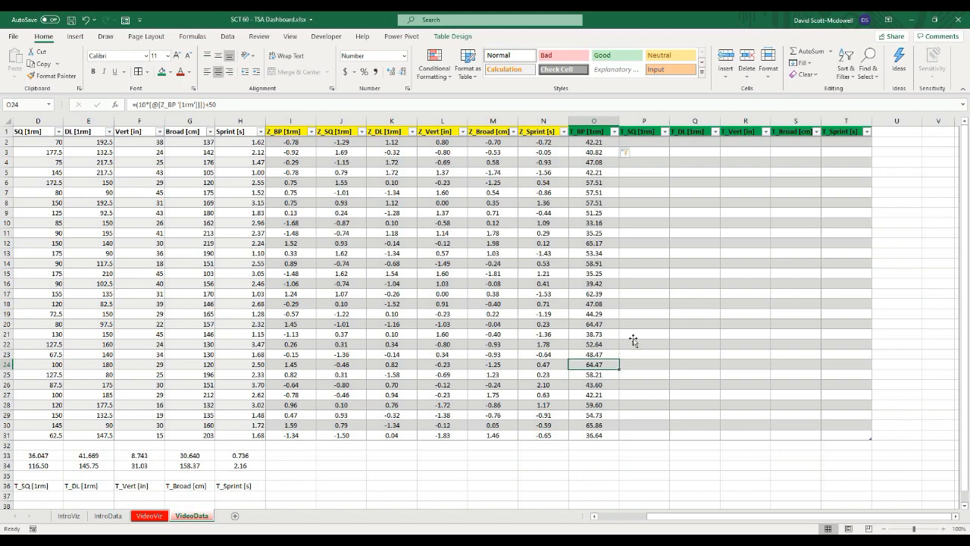
{"action": "left_click", "coordinate": [634, 342]}
{"action": "left_click", "coordinate": [598, 242]}
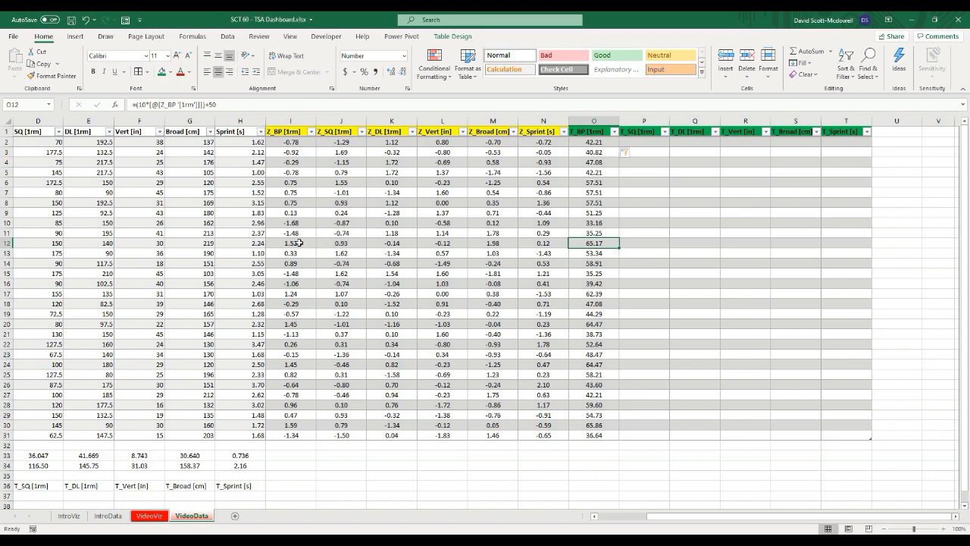
{"action": "left_click", "coordinate": [300, 242]}
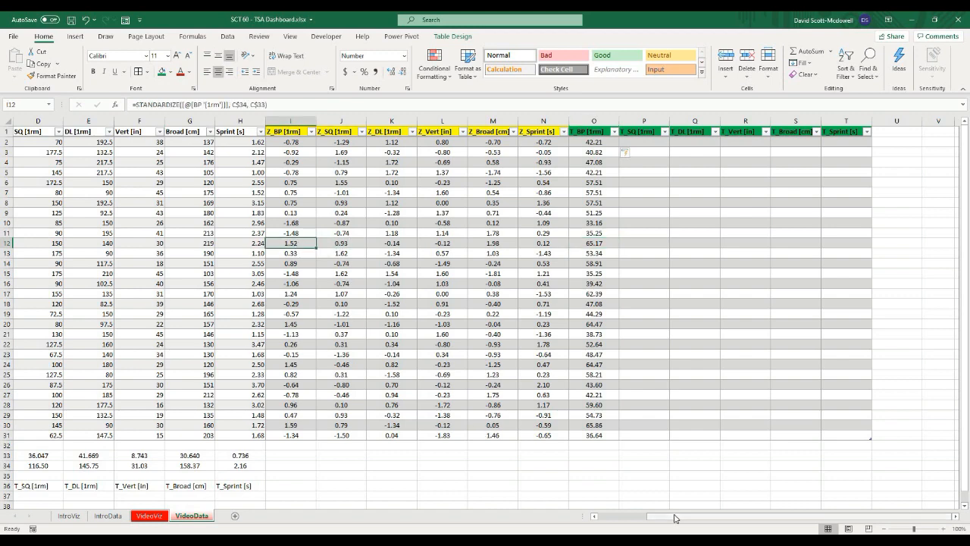
Step: Change Athlete 11's BP [1rm] value to 250 and check the recalculated T_BP score
{"action": "left_click_drag", "start_coordinate": [679, 520], "coordinate": [613, 524]}
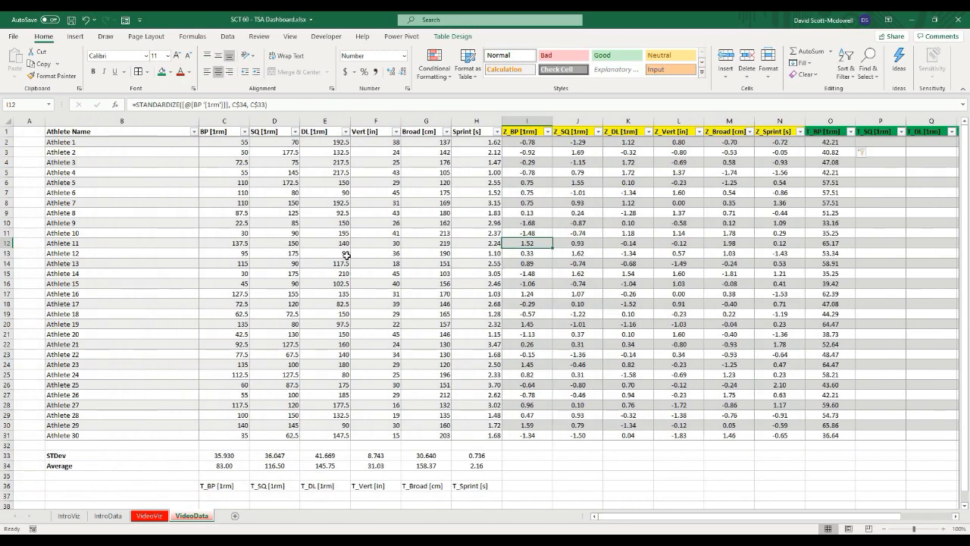
{"action": "left_click", "coordinate": [241, 242]}
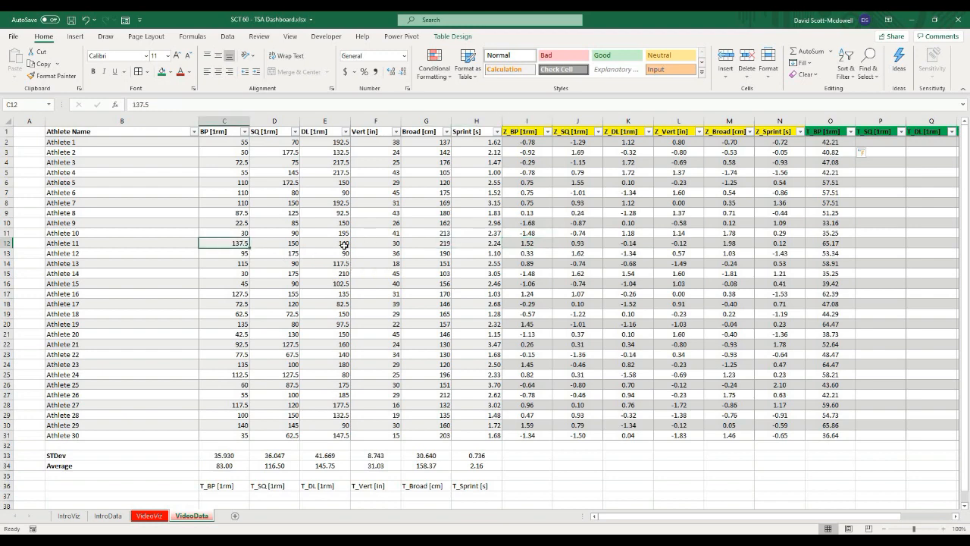
{"action": "type", "text": "250"}
{"action": "key", "text": "Return"}
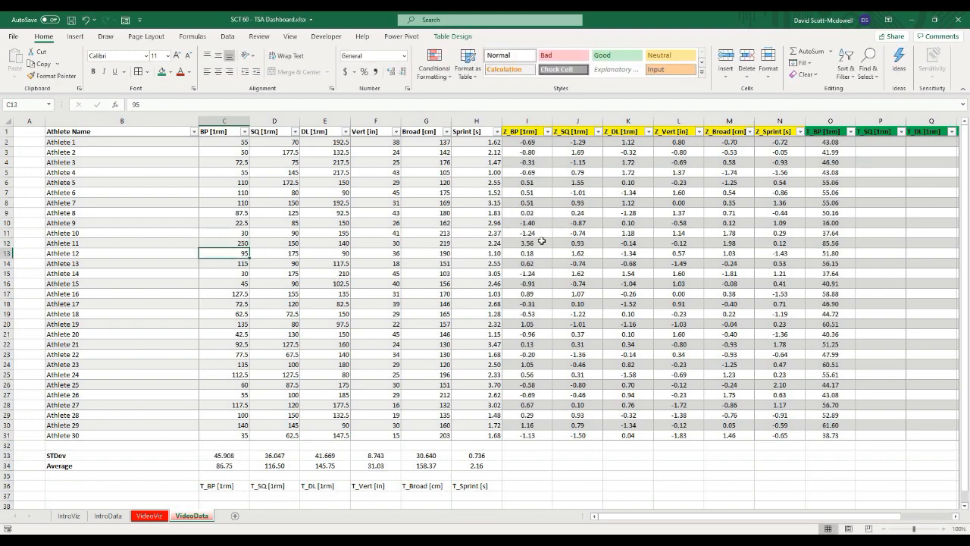
{"action": "left_click", "coordinate": [837, 243]}
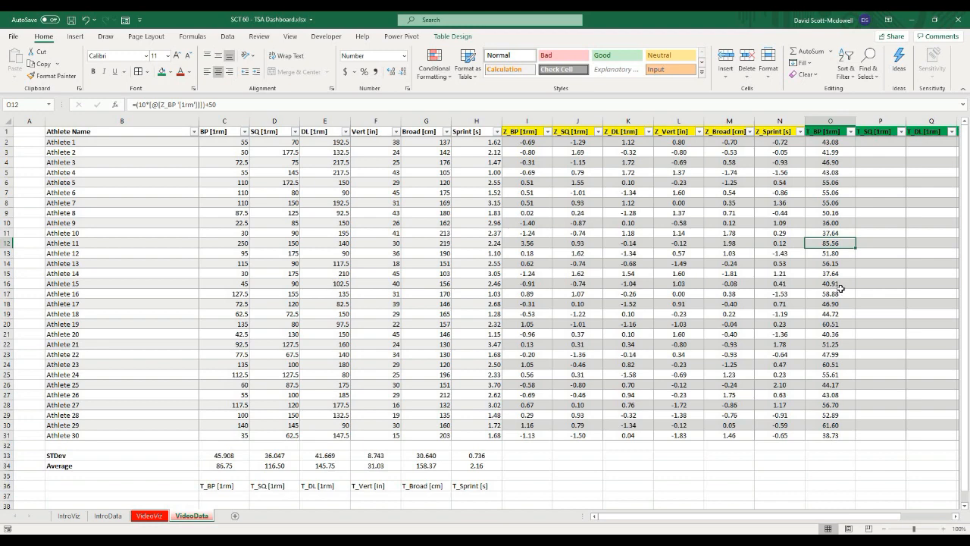
Step: Undo the change to Athlete 11's BP [1rm] value
{"action": "left_click", "coordinate": [864, 273]}
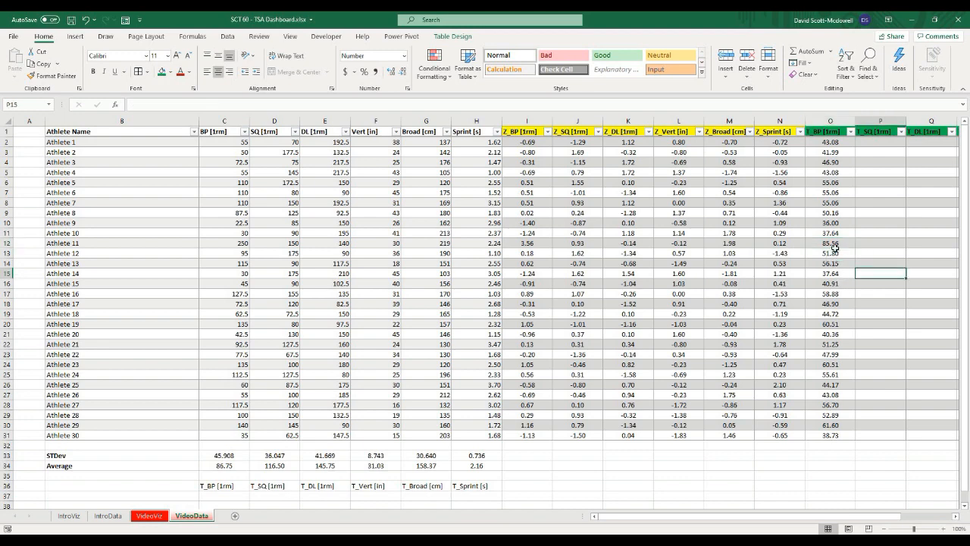
{"action": "left_click", "coordinate": [834, 244]}
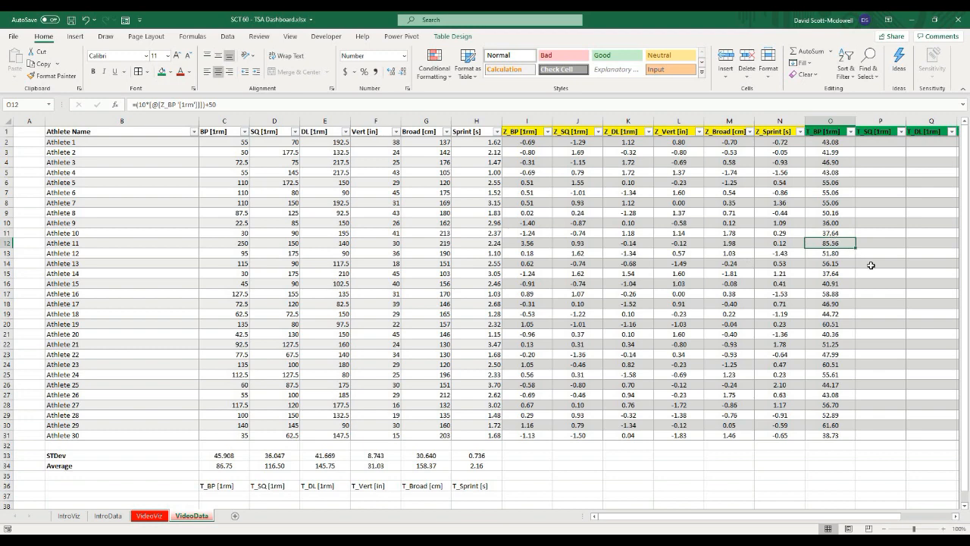
{"action": "key", "text": "ctrl+z"}
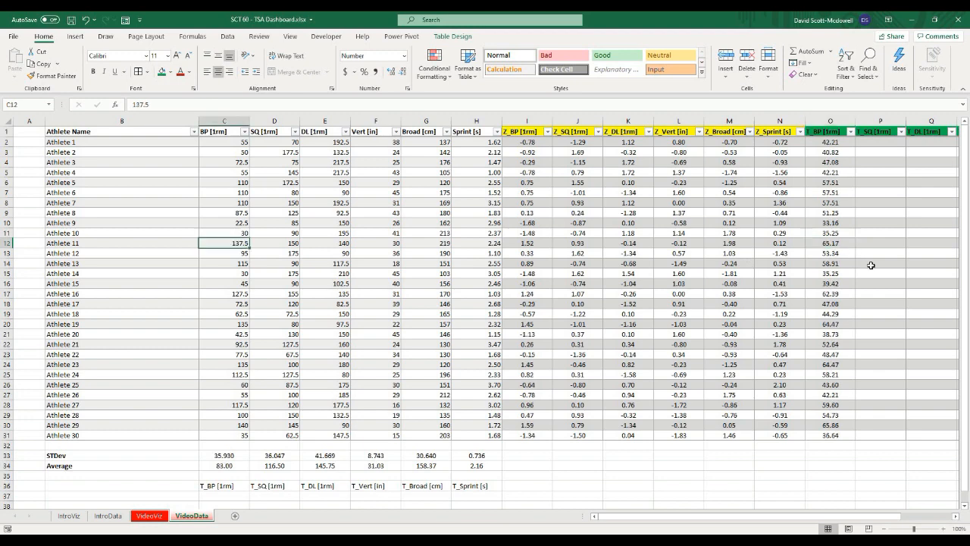
Step: Examine the Z_Sprint formula and compare its scores against the Sprint [s] times
{"action": "left_click", "coordinate": [458, 301]}
{"action": "left_click", "coordinate": [771, 458]}
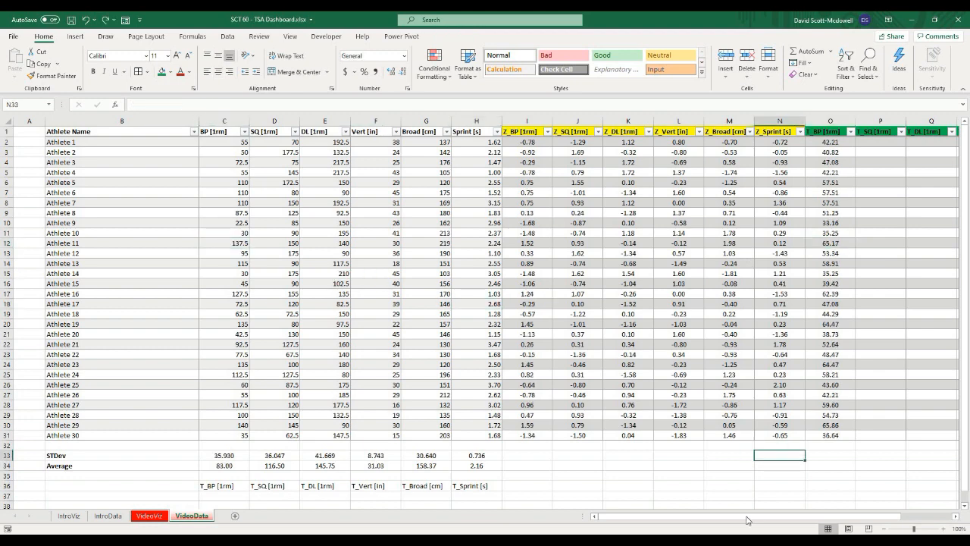
{"action": "scroll", "coordinate": [693, 515], "scroll_direction": "right", "scroll_amount": 3}
{"action": "left_click", "coordinate": [691, 449]}
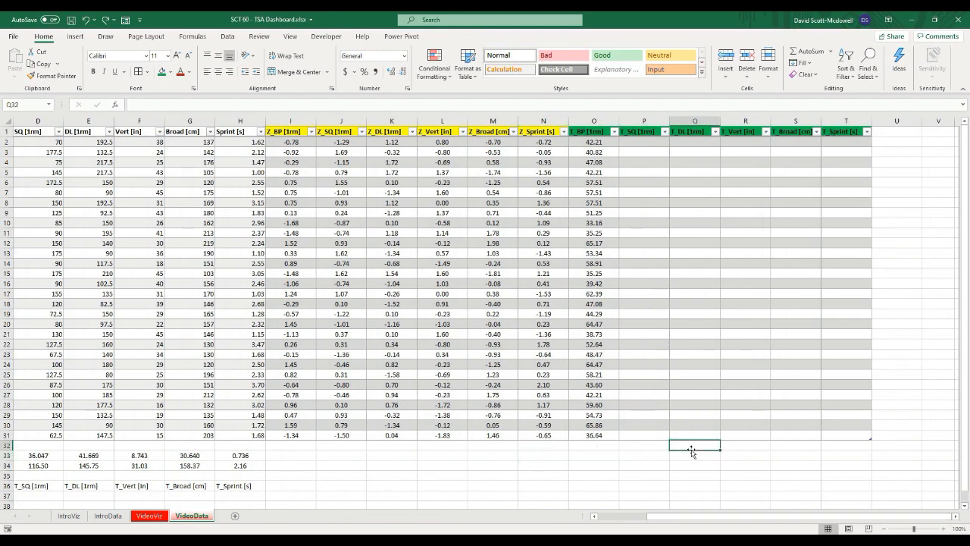
{"action": "left_click", "coordinate": [644, 244]}
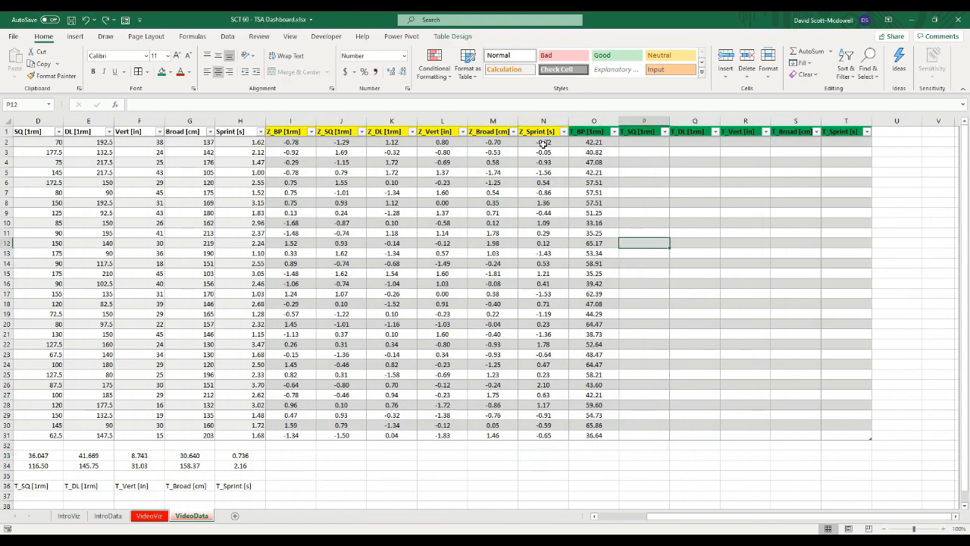
{"action": "left_click", "coordinate": [548, 142]}
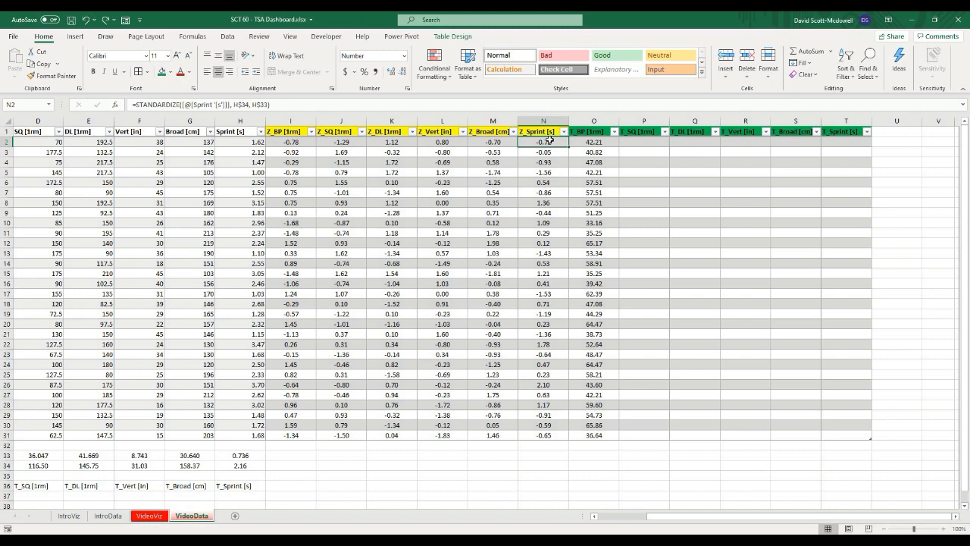
{"action": "left_click", "coordinate": [554, 151]}
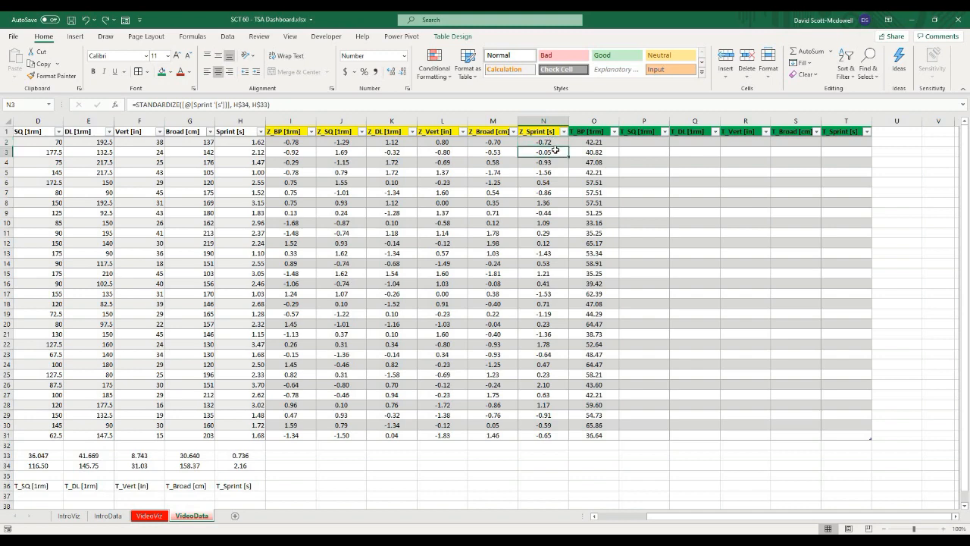
{"action": "left_click", "coordinate": [261, 143]}
{"action": "left_click", "coordinate": [260, 153]}
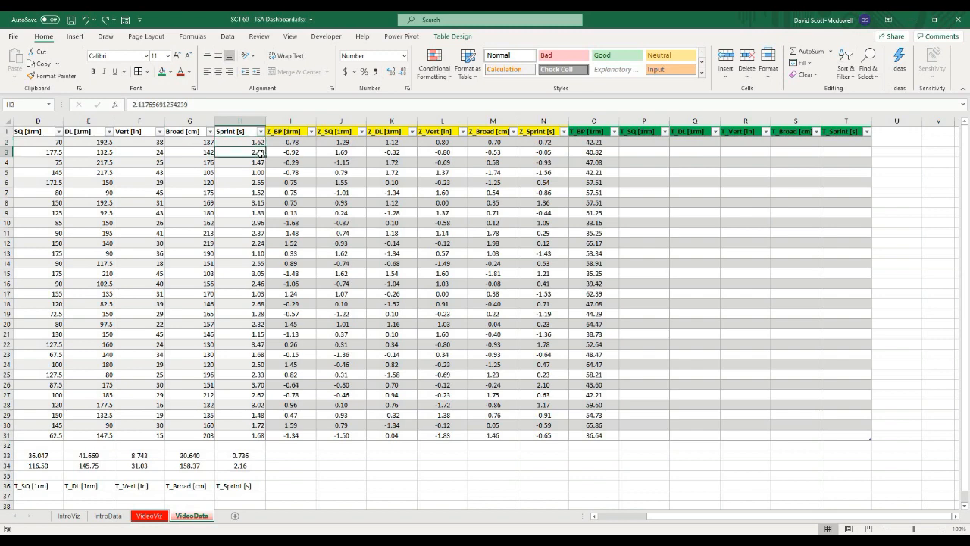
{"action": "left_click", "coordinate": [258, 143]}
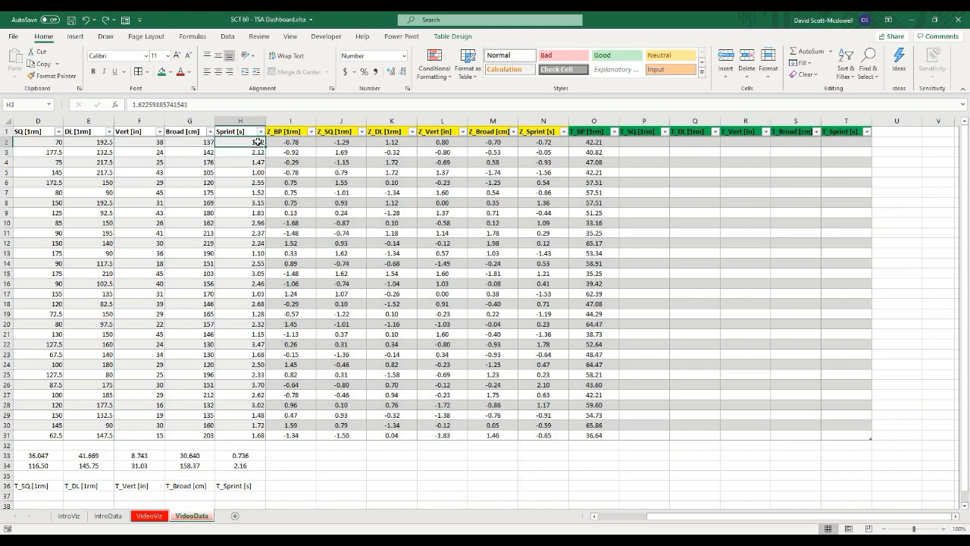
{"action": "left_click", "coordinate": [261, 154]}
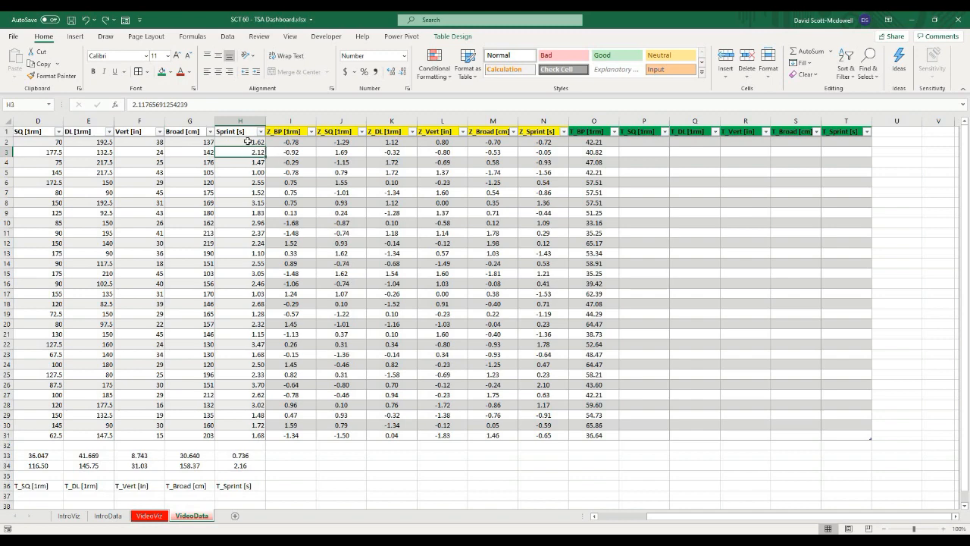
{"action": "left_click", "coordinate": [248, 142]}
{"action": "left_click", "coordinate": [250, 153]}
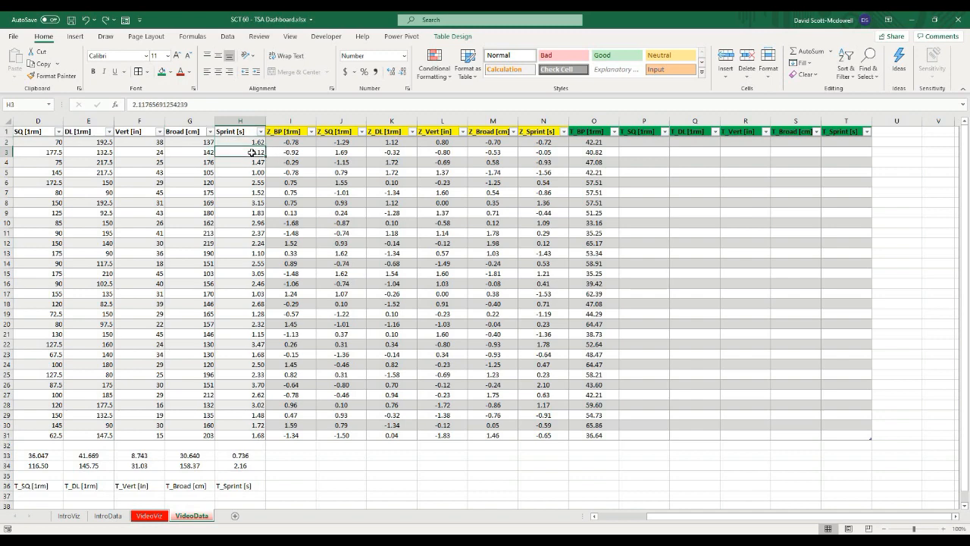
{"action": "left_click", "coordinate": [541, 143]}
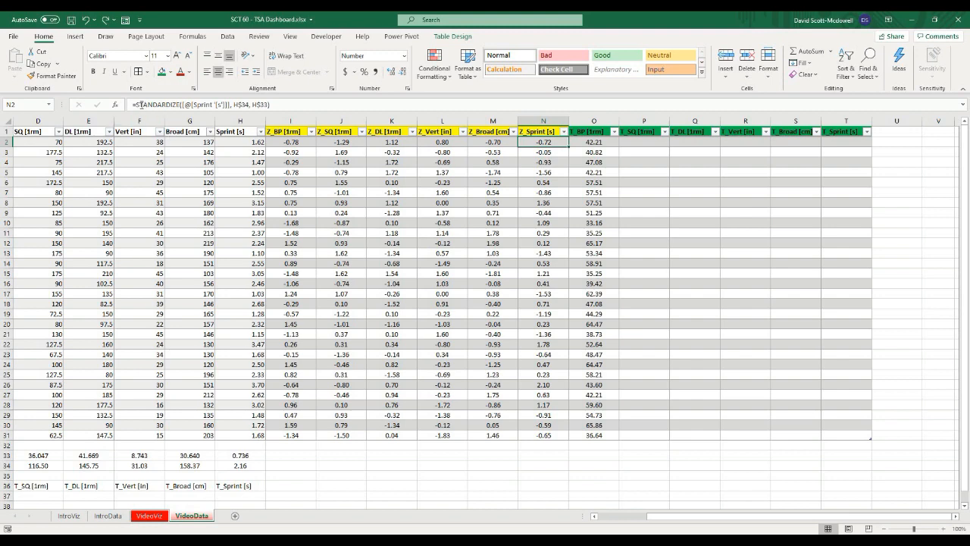
Step: Prefix the Z_Sprint formula in N2 with -1* to invert the sprint Z-scores, then check the results
{"action": "left_click", "coordinate": [229, 107]}
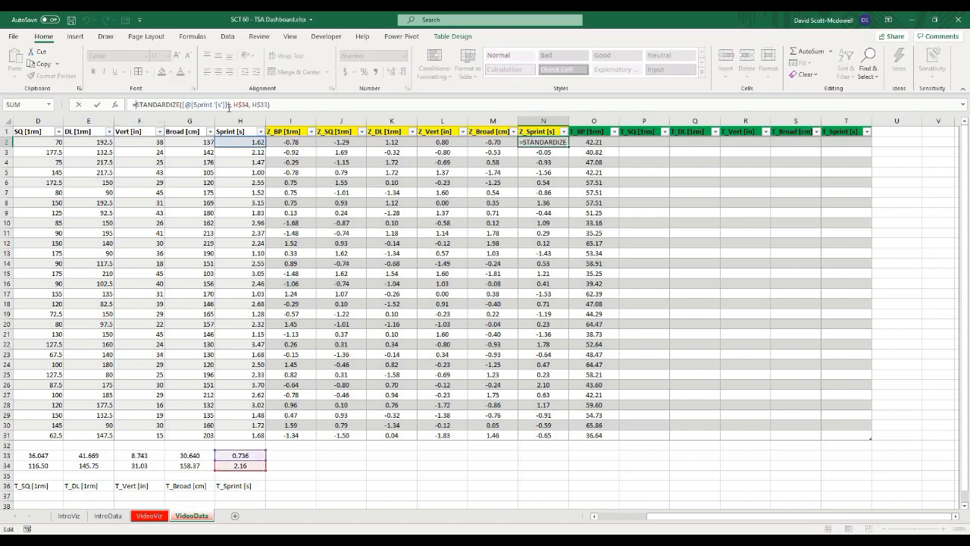
{"action": "key", "text": "Home"}
{"action": "key", "text": "Right"}
{"action": "type", "text": "1*"}
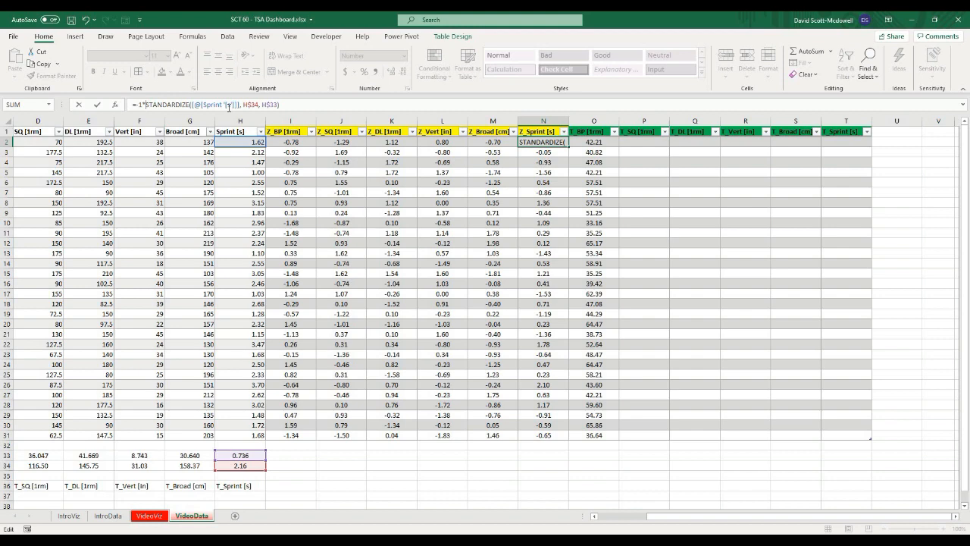
{"action": "key", "text": "Return"}
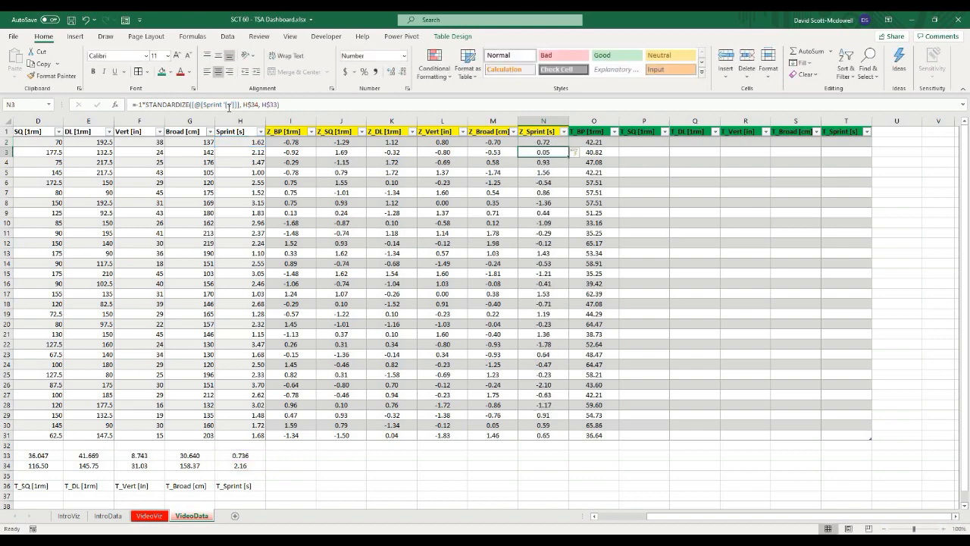
{"action": "left_click", "coordinate": [550, 142]}
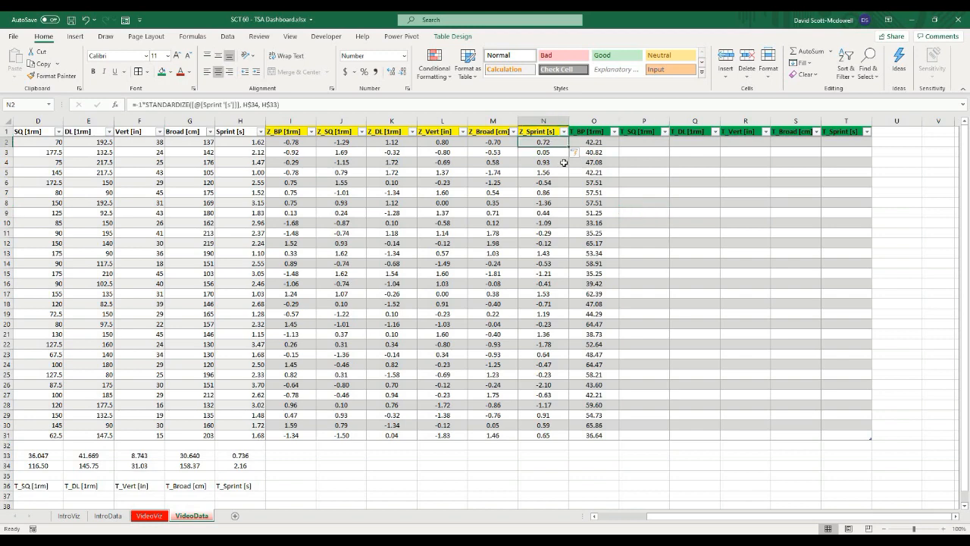
{"action": "left_click", "coordinate": [265, 143]}
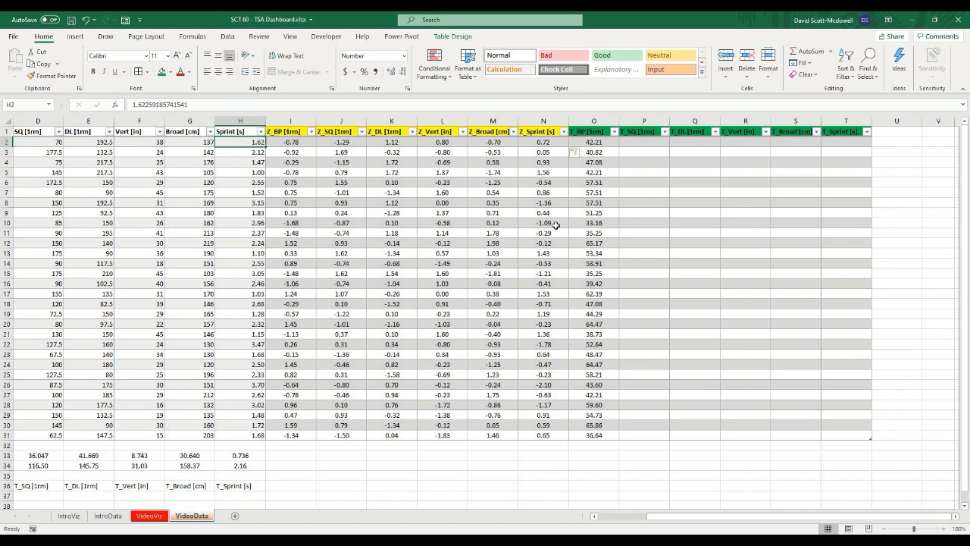
{"action": "left_click", "coordinate": [701, 242]}
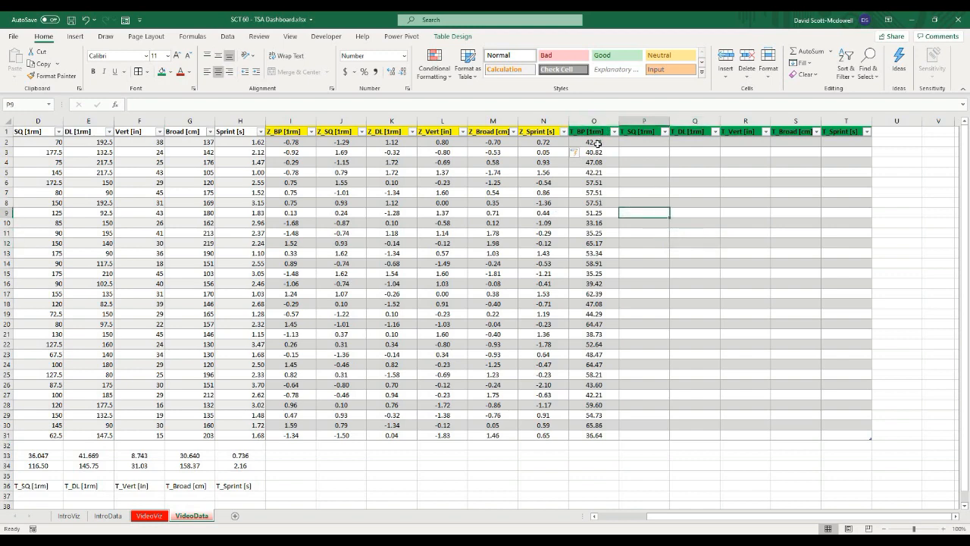
Step: Copy the T_BP formula across row 2 into the T_SQ through T_Sprint columns
{"action": "left_click", "coordinate": [589, 143]}
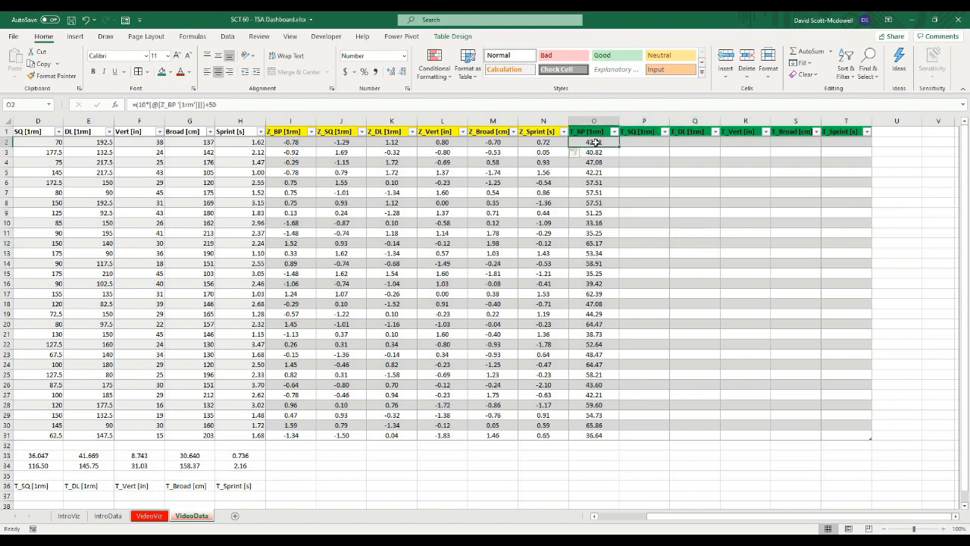
{"action": "left_click_drag", "start_coordinate": [620, 148], "coordinate": [770, 171]}
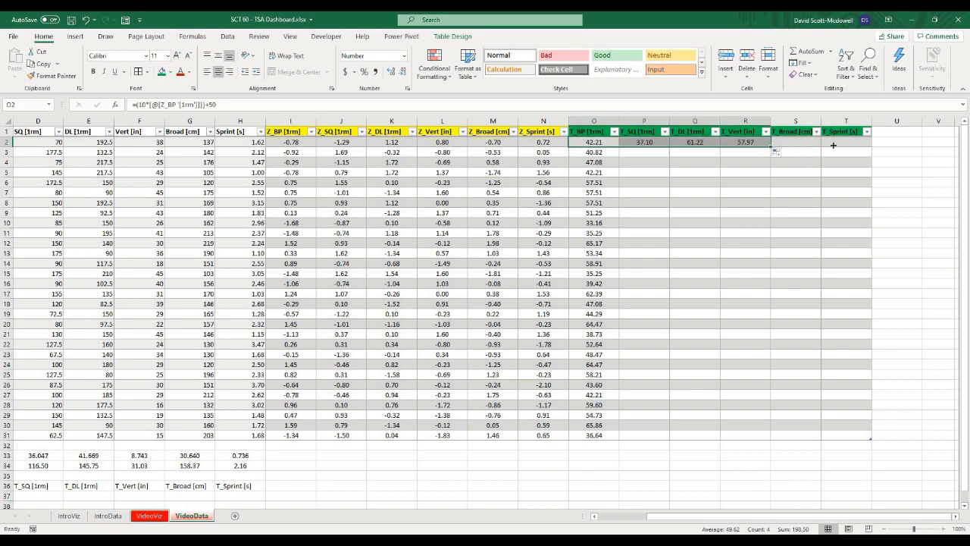
{"action": "left_click_drag", "start_coordinate": [833, 145], "coordinate": [847, 166]}
{"action": "left_click", "coordinate": [714, 224]}
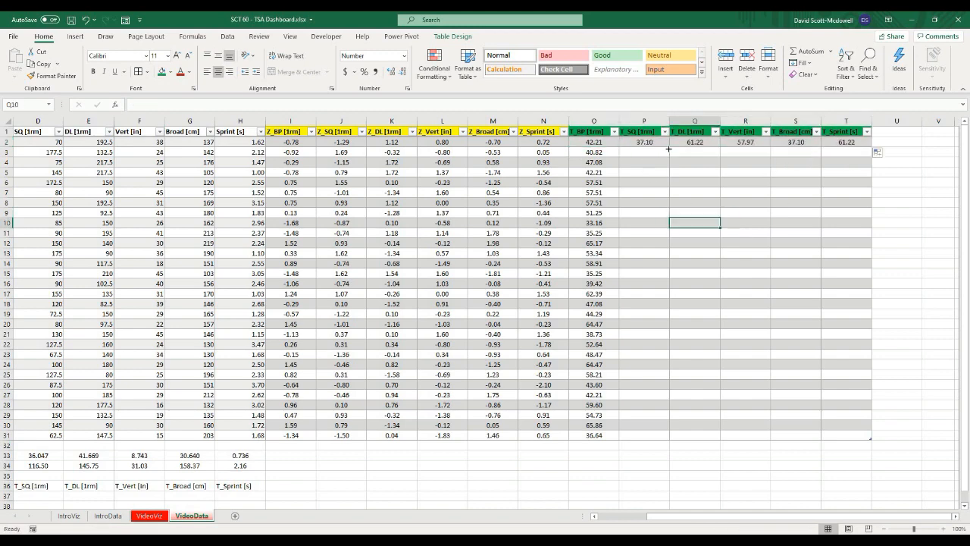
Step: Fill each of the T_SQ, T_DL, T_Vert, T_Broad and T_Sprint formulas down to row 31
{"action": "left_click", "coordinate": [664, 144]}
{"action": "double_click", "coordinate": [669, 147]}
{"action": "left_click", "coordinate": [705, 143]}
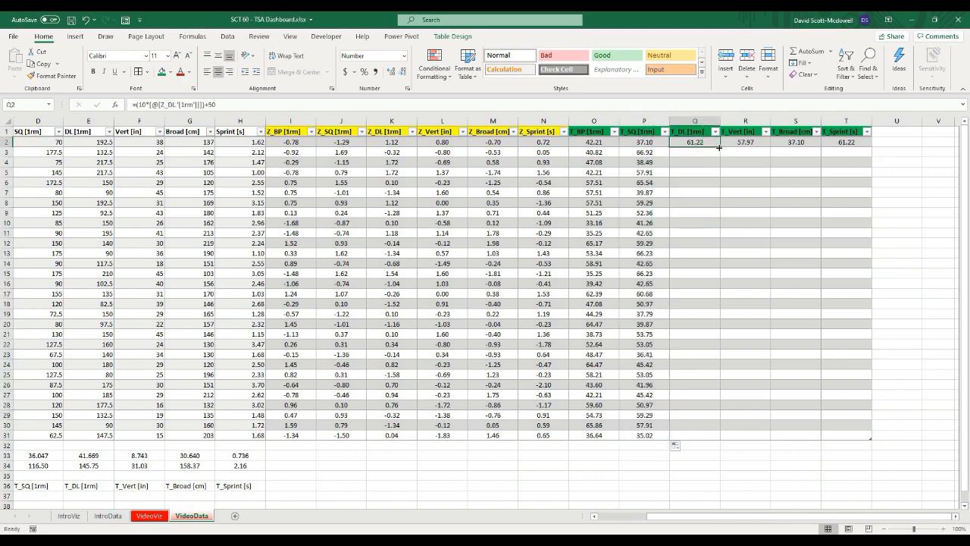
{"action": "double_click", "coordinate": [720, 147]}
{"action": "left_click", "coordinate": [751, 143]}
{"action": "double_click", "coordinate": [771, 147]}
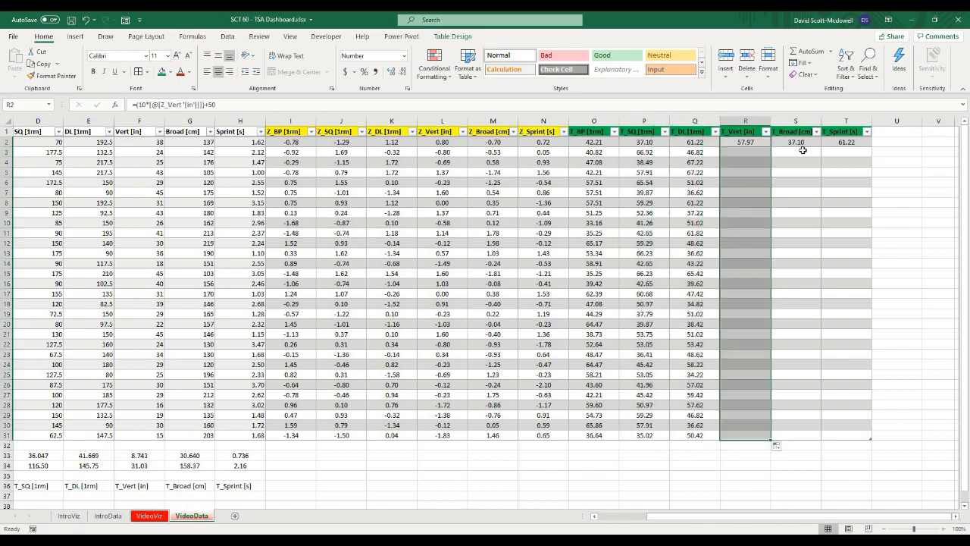
{"action": "left_click", "coordinate": [797, 146]}
{"action": "double_click", "coordinate": [821, 147]}
{"action": "left_click", "coordinate": [847, 144]}
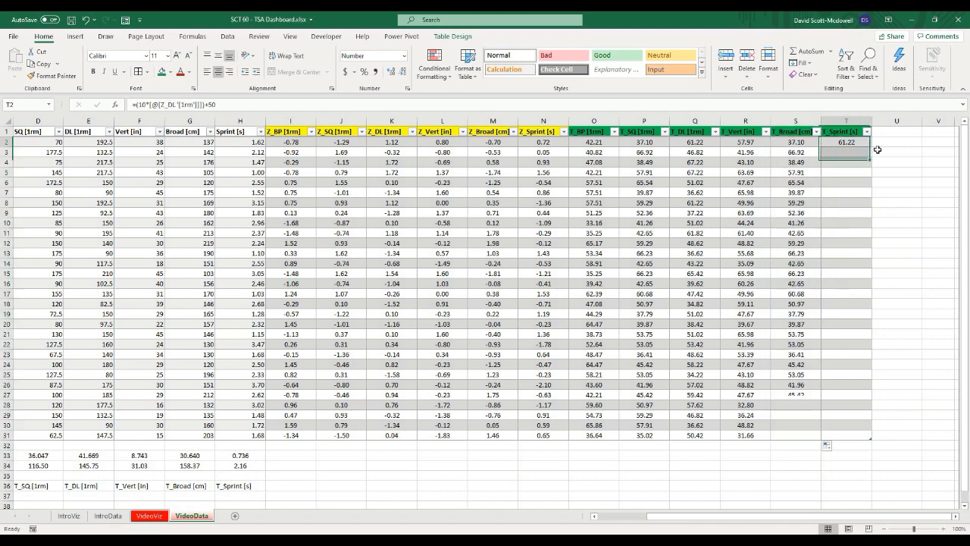
{"action": "double_click", "coordinate": [872, 148]}
{"action": "left_click", "coordinate": [745, 283]}
Step: Copy the sprint average formula from H34 into O34
{"action": "left_click", "coordinate": [582, 464]}
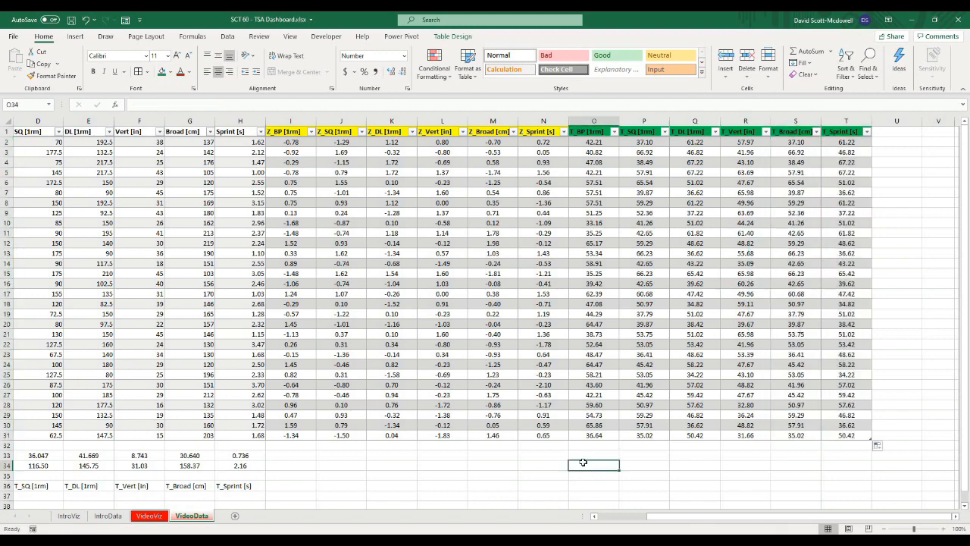
{"action": "left_click", "coordinate": [245, 464]}
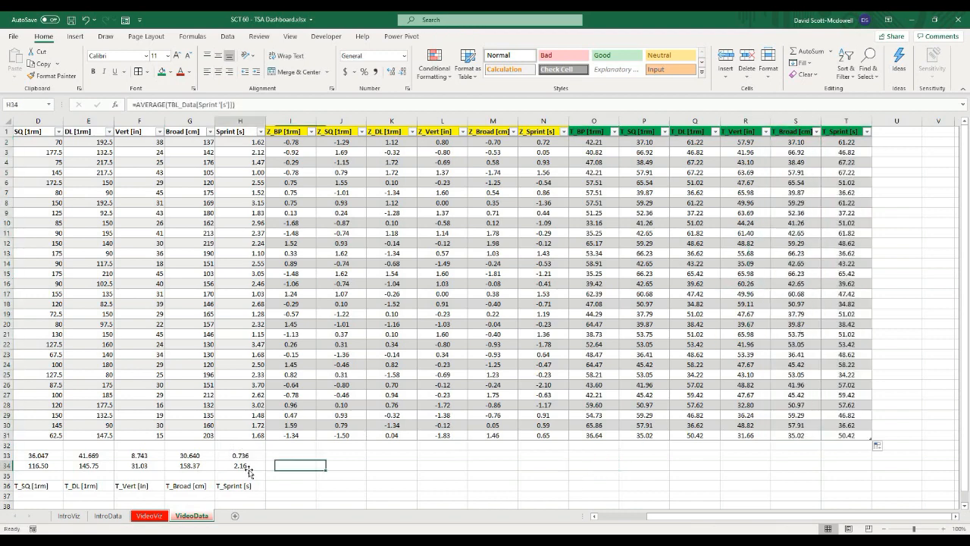
{"action": "key", "text": "ctrl+c"}
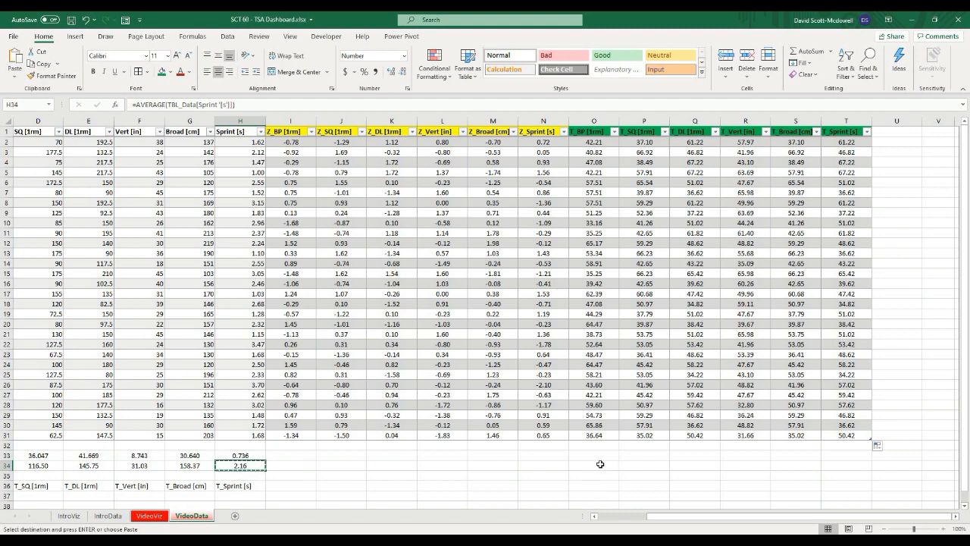
{"action": "left_click", "coordinate": [543, 466]}
{"action": "left_click", "coordinate": [594, 465]}
{"action": "key", "text": "ctrl+v"}
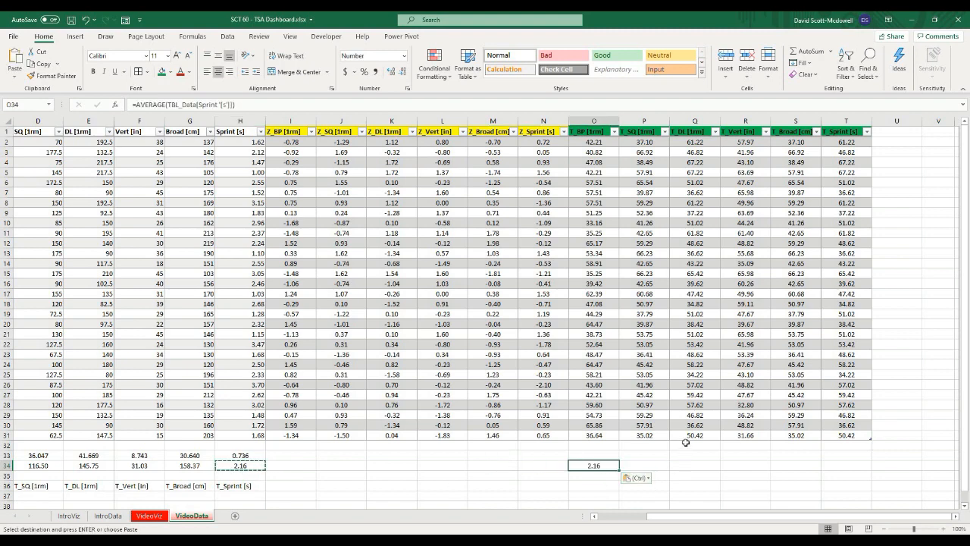
{"action": "left_click", "coordinate": [687, 453]}
{"action": "left_click", "coordinate": [246, 466]}
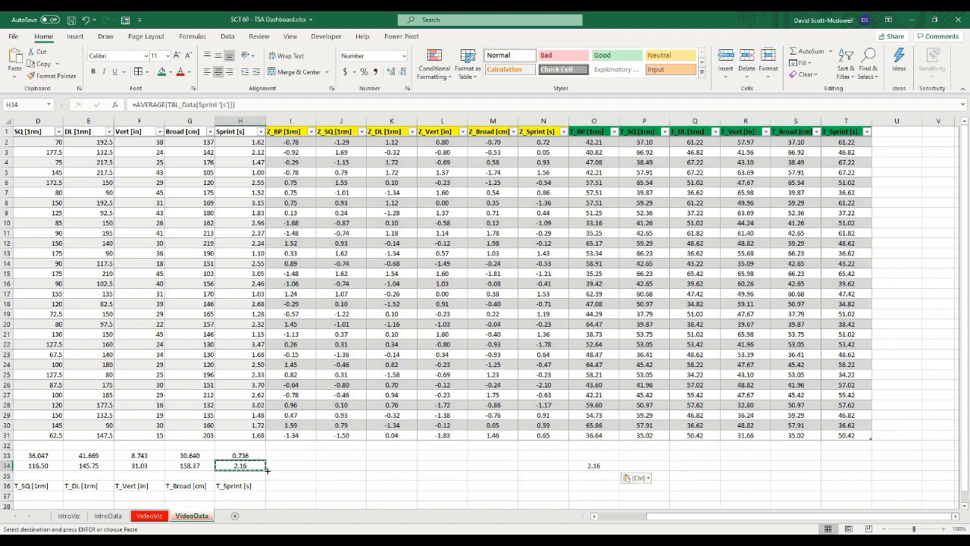
{"action": "left_click", "coordinate": [580, 470]}
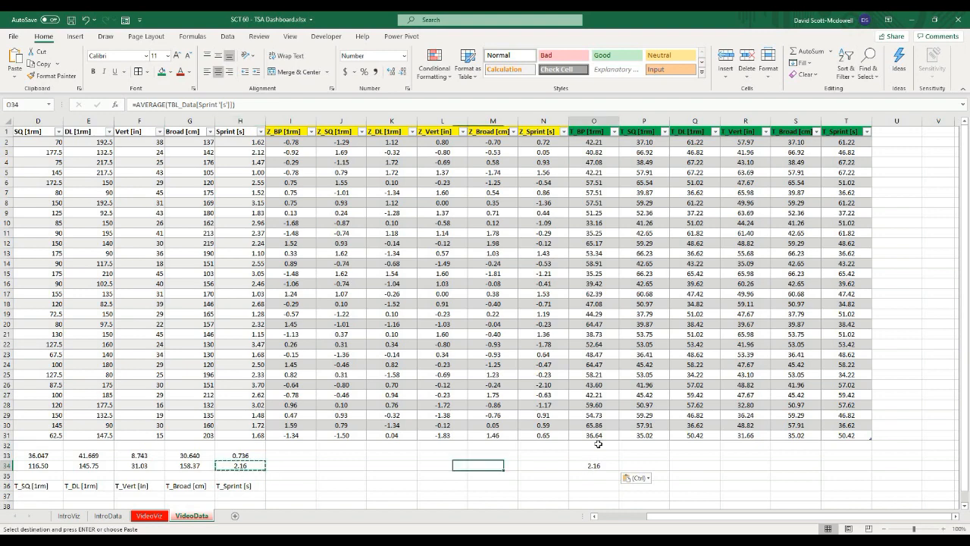
Step: Replace O34's formula with =average(TBL_Data[T_BP [1rm]]) to average the T_BP column
{"action": "left_click", "coordinate": [228, 105]}
{"action": "key", "text": "ctrl+a"}
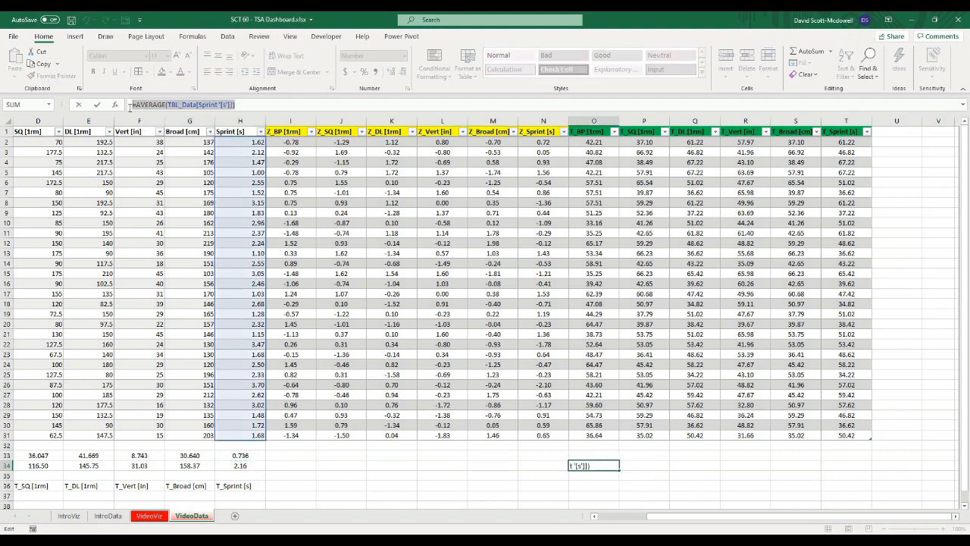
{"action": "type", "text": "=ae"}
{"action": "key", "text": "BackSpace"}
{"action": "type", "text": "verage("}
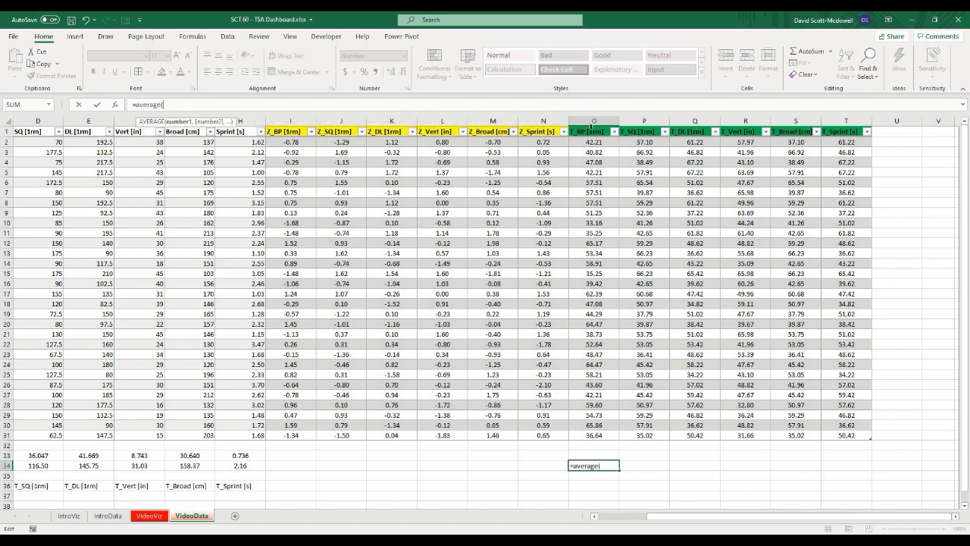
{"action": "left_click", "coordinate": [599, 140]}
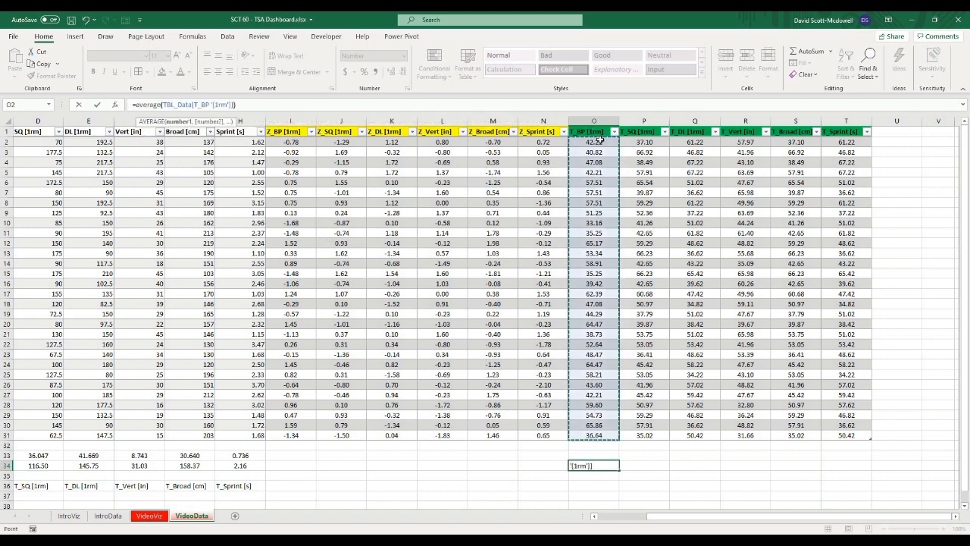
{"action": "type", "text": ")"}
{"action": "key", "text": "Return"}
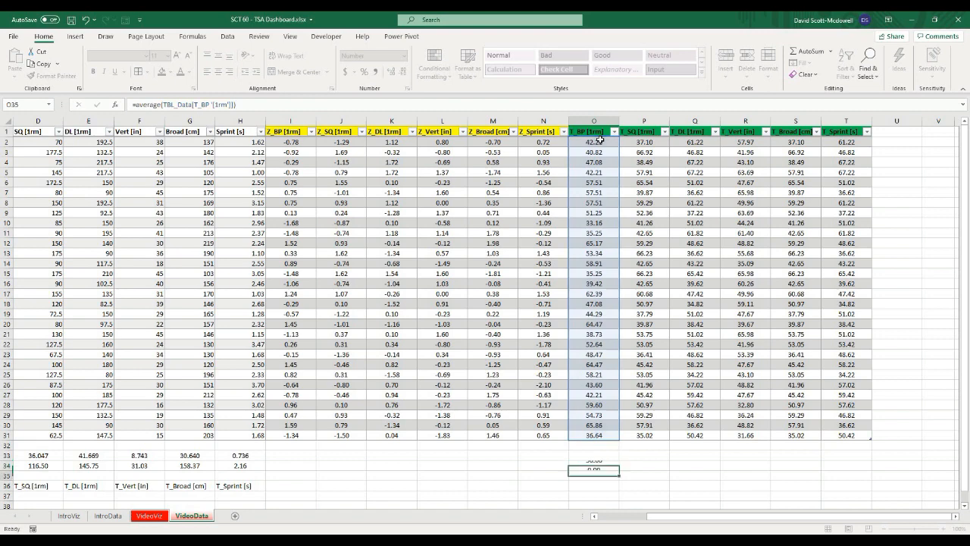
{"action": "left_click", "coordinate": [611, 464]}
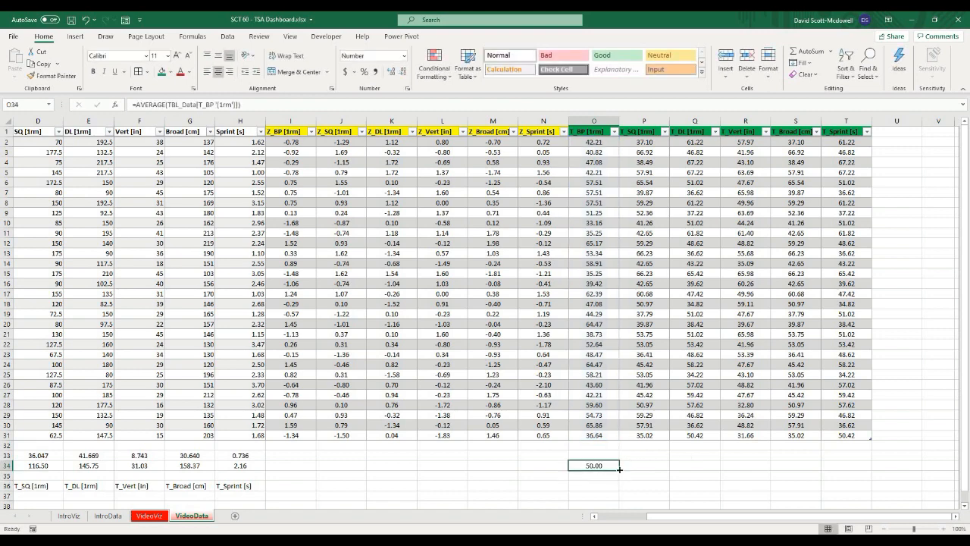
Step: Fill the T_BP average formula from O34 across to T34 for the other T-score columns
{"action": "left_click_drag", "start_coordinate": [619, 471], "coordinate": [868, 463]}
{"action": "left_click", "coordinate": [664, 487]}
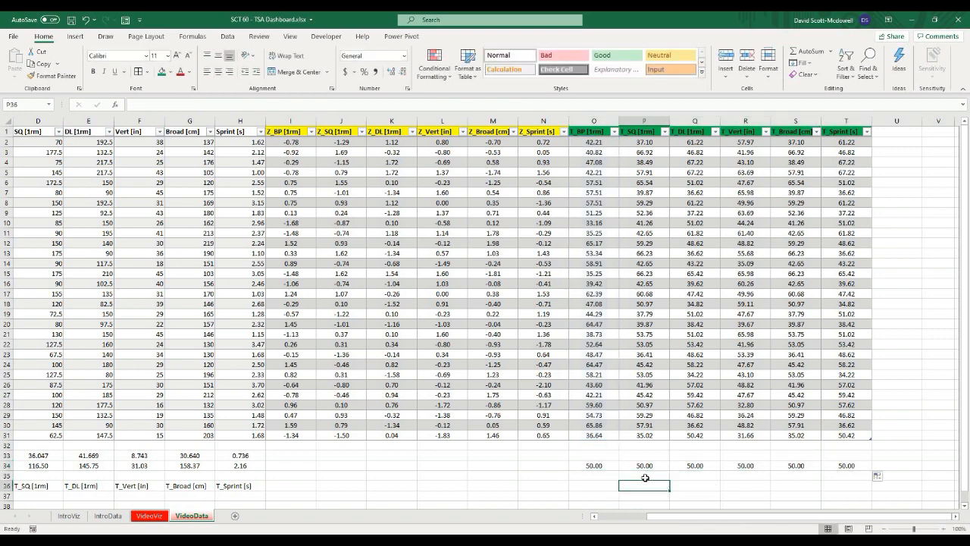
Step: Inspect the average formulas in row 34 of the T-score columns
{"action": "left_click", "coordinate": [599, 465]}
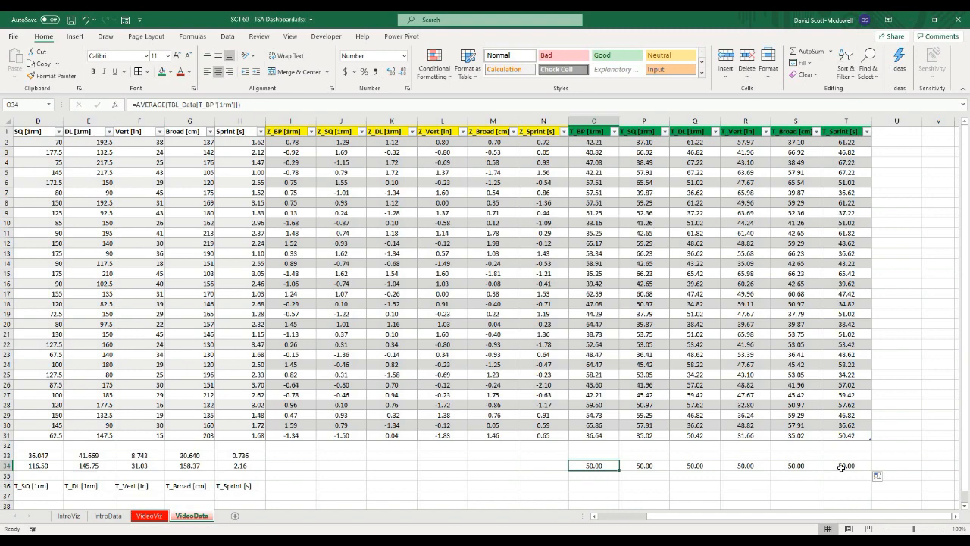
{"action": "left_click", "coordinate": [733, 466]}
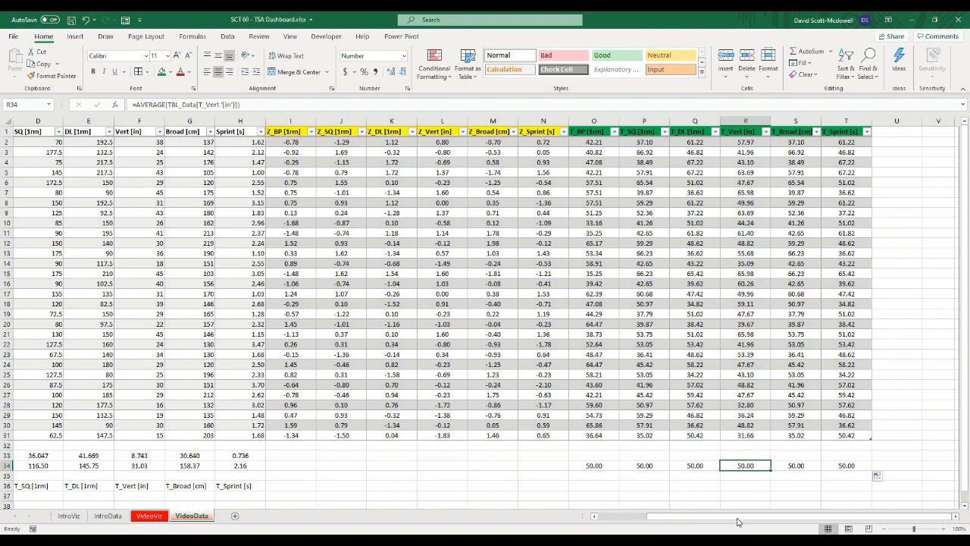
{"action": "left_click_drag", "start_coordinate": [739, 522], "coordinate": [691, 522]}
{"action": "left_click", "coordinate": [630, 485]}
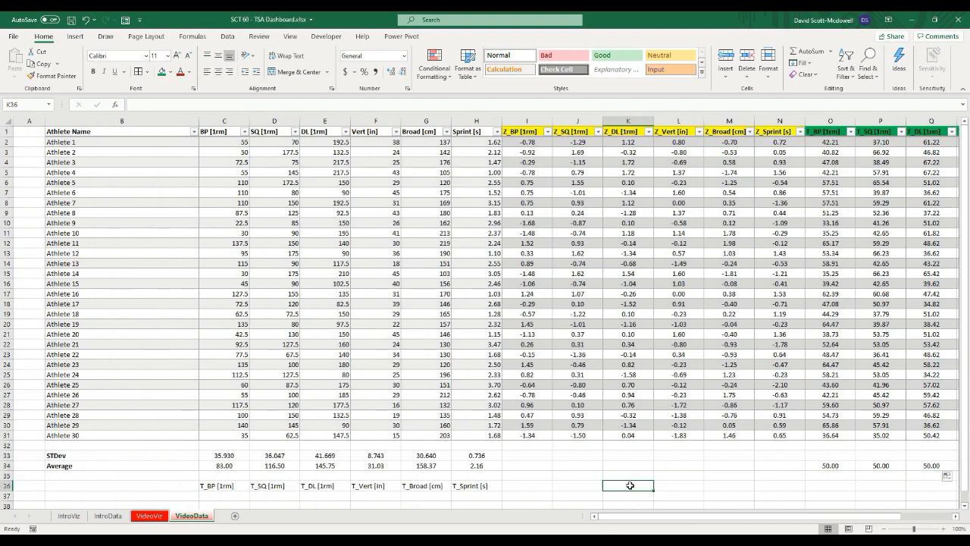
{"action": "left_click_drag", "start_coordinate": [658, 517], "coordinate": [730, 520]}
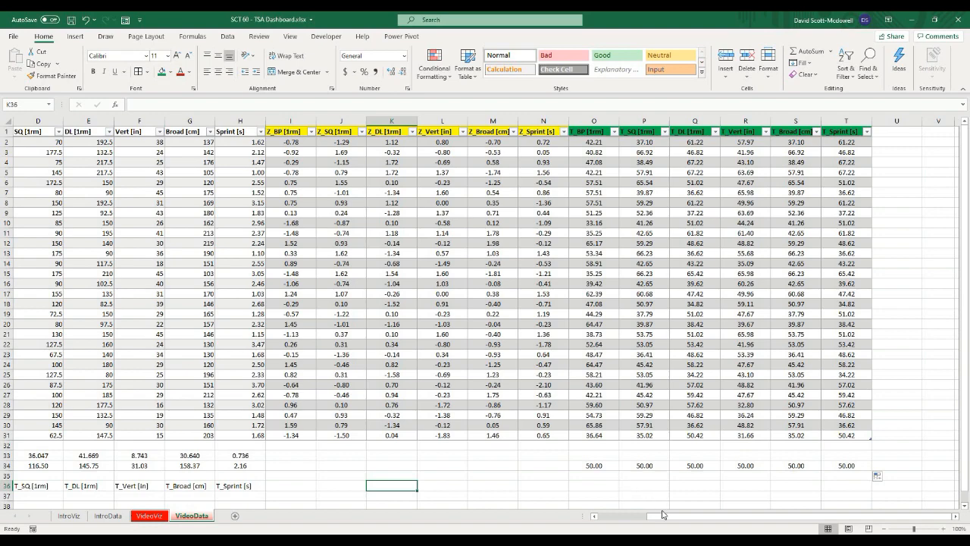
{"action": "mouse_move", "coordinate": [666, 517]}
{"action": "left_mouse_down"}
{"action": "mouse_move", "coordinate": [617, 518]}
{"action": "mouse_move", "coordinate": [667, 516]}
{"action": "left_mouse_up"}
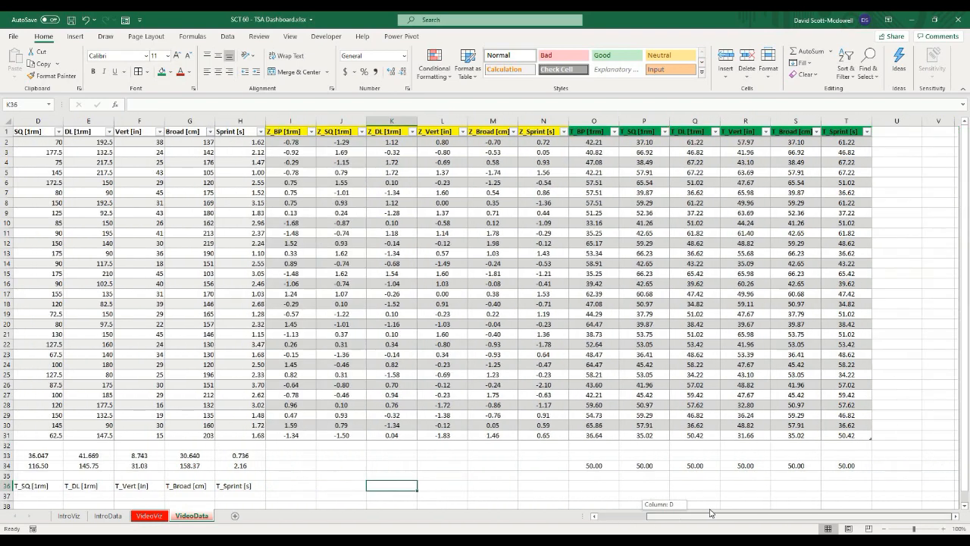
{"action": "left_click", "coordinate": [644, 485]}
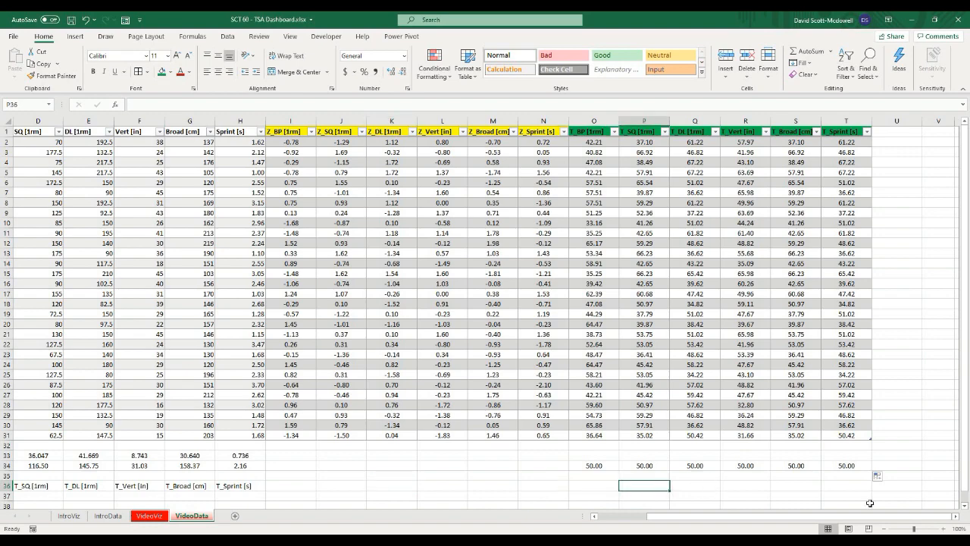
Step: Copy the T-score column headers O1:T1 and paste them into B3 of the VideoViz sheet
{"action": "left_click", "coordinate": [954, 518]}
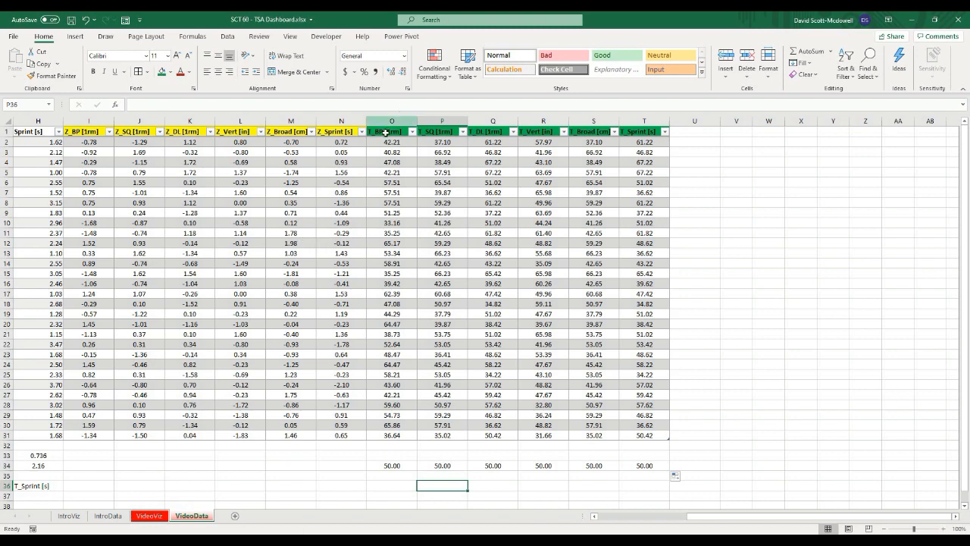
{"action": "left_click_drag", "start_coordinate": [386, 134], "coordinate": [637, 133]}
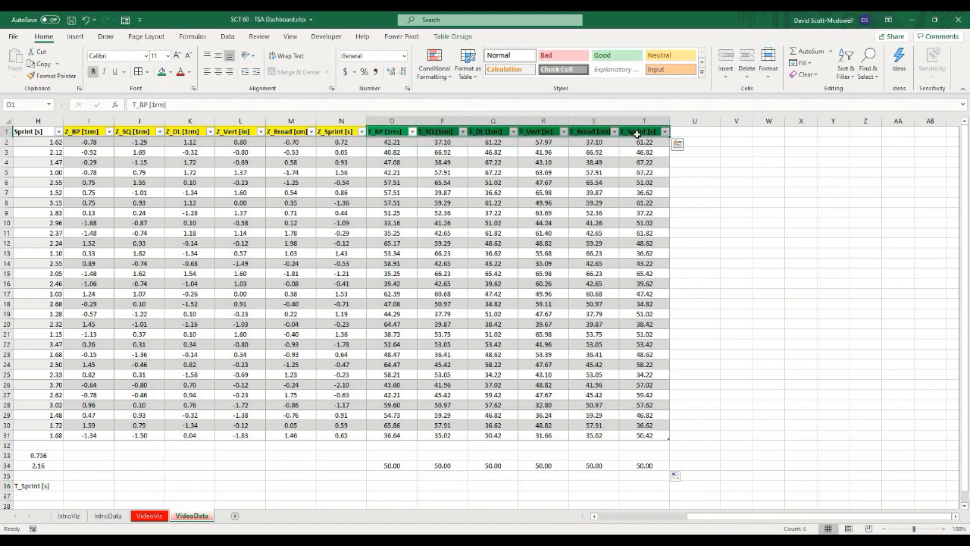
{"action": "key", "text": "ctrl+c"}
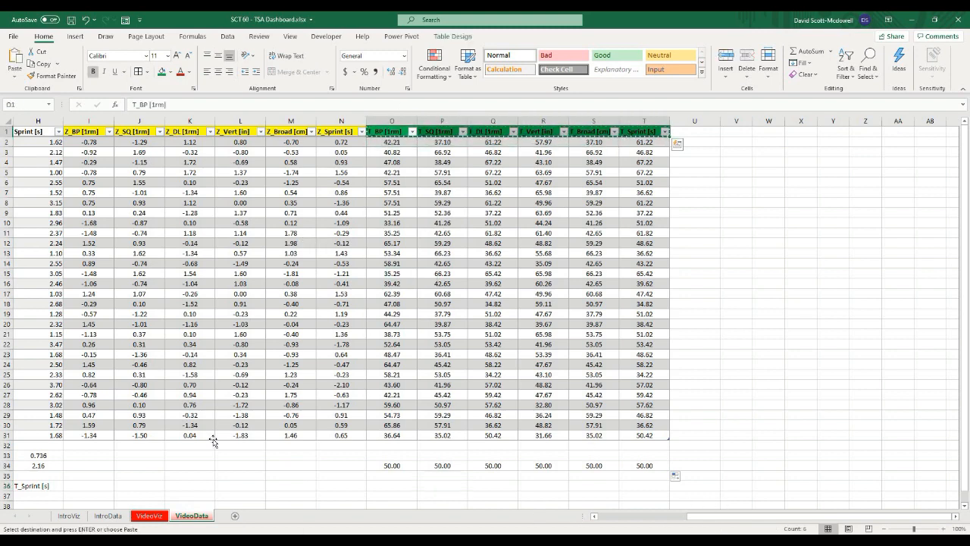
{"action": "left_click", "coordinate": [150, 515]}
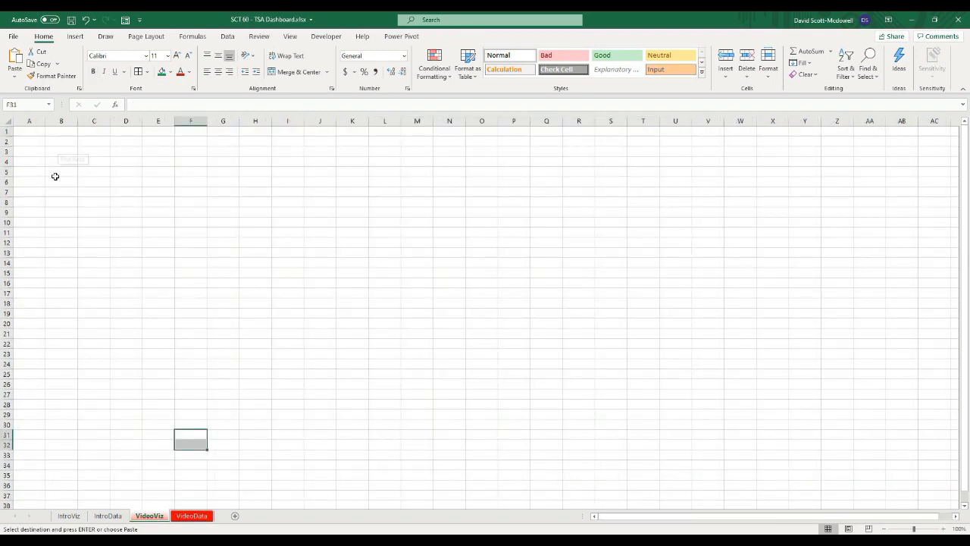
{"action": "left_click", "coordinate": [54, 153]}
{"action": "key", "text": "ctrl+v"}
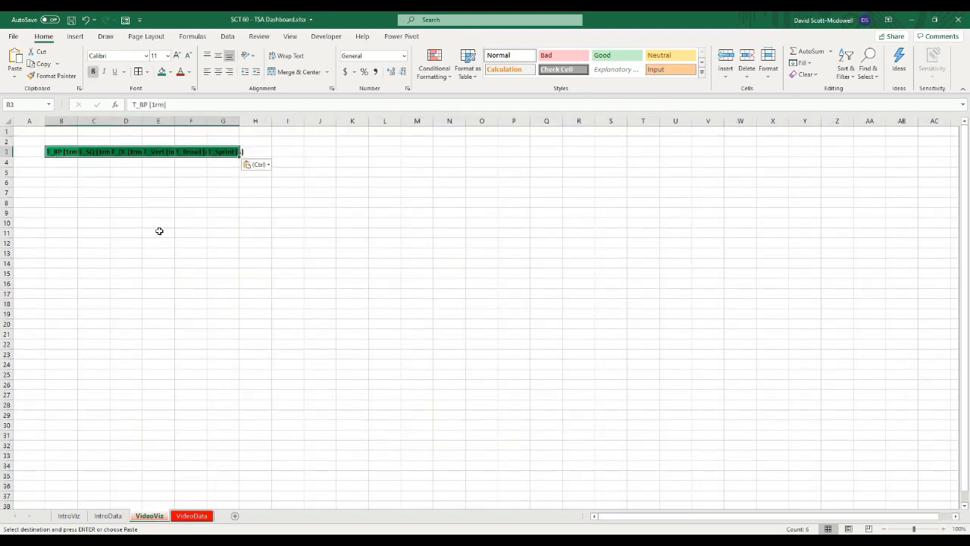
Step: Autofit the widths of columns B through G on the VideoViz sheet
{"action": "left_click", "coordinate": [158, 230]}
{"action": "left_click_drag", "start_coordinate": [67, 121], "coordinate": [228, 122]}
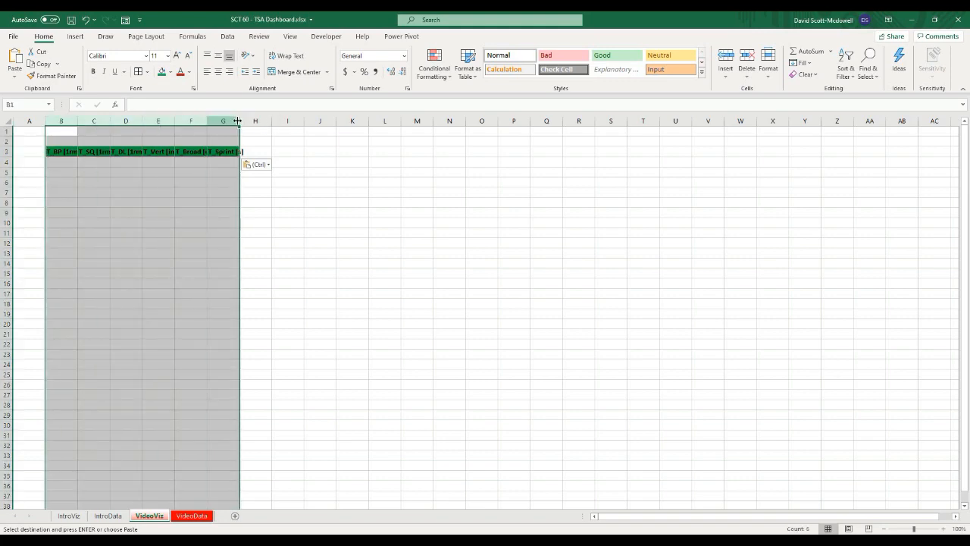
{"action": "left_click", "coordinate": [221, 255]}
Step: Copy the Z-score column headers from VideoData and paste them into B7 of the VideoViz sheet
{"action": "left_click", "coordinate": [191, 515]}
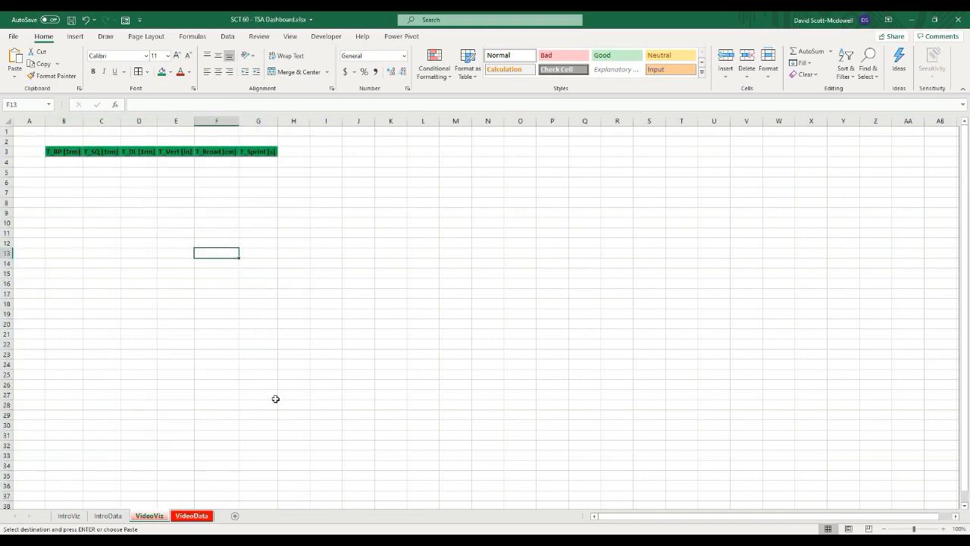
{"action": "left_click_drag", "start_coordinate": [328, 132], "coordinate": [191, 132]}
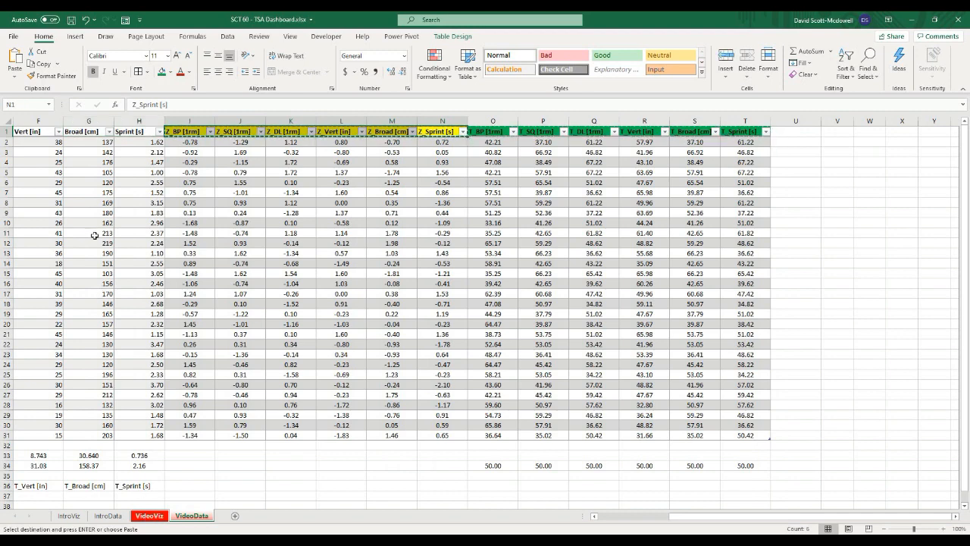
{"action": "left_click", "coordinate": [149, 515]}
{"action": "left_click", "coordinate": [57, 194]}
{"action": "key", "text": "ctrl+v"}
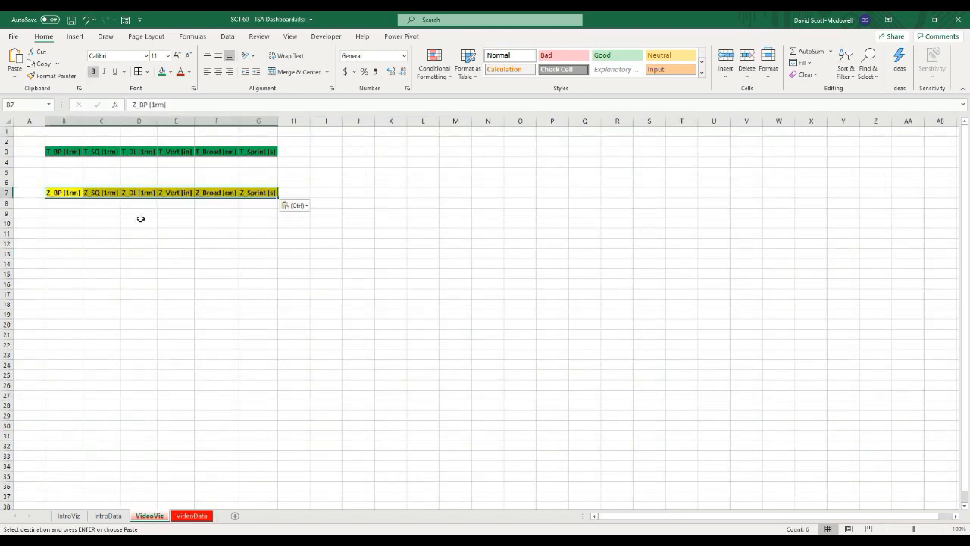
{"action": "left_click", "coordinate": [134, 239]}
Step: Enter the label Avg in cell A5
{"action": "left_click", "coordinate": [30, 171]}
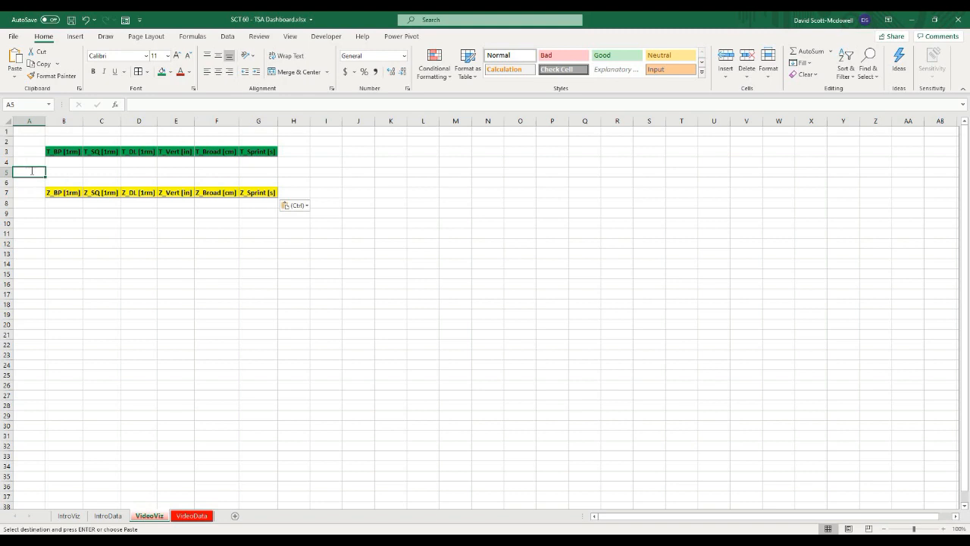
{"action": "type", "text": "Avg"}
{"action": "key", "text": "Return"}
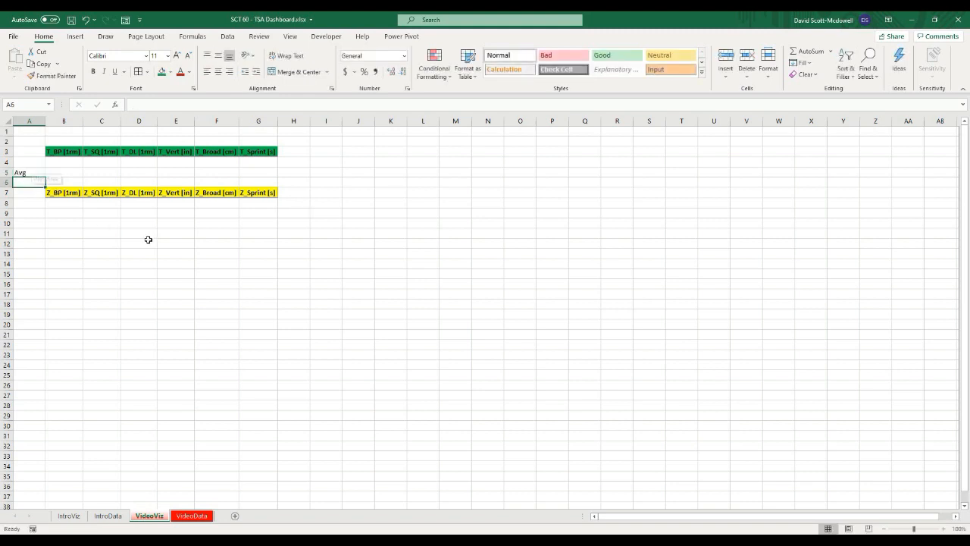
Step: Merge and center cells B2:D2 and give them a yellow fill
{"action": "left_click", "coordinate": [145, 239]}
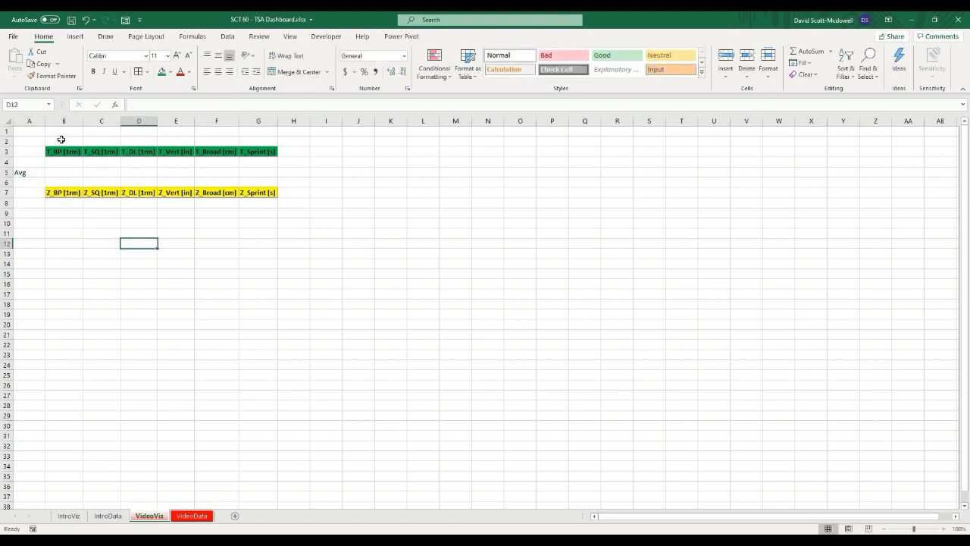
{"action": "left_click_drag", "start_coordinate": [60, 139], "coordinate": [138, 138]}
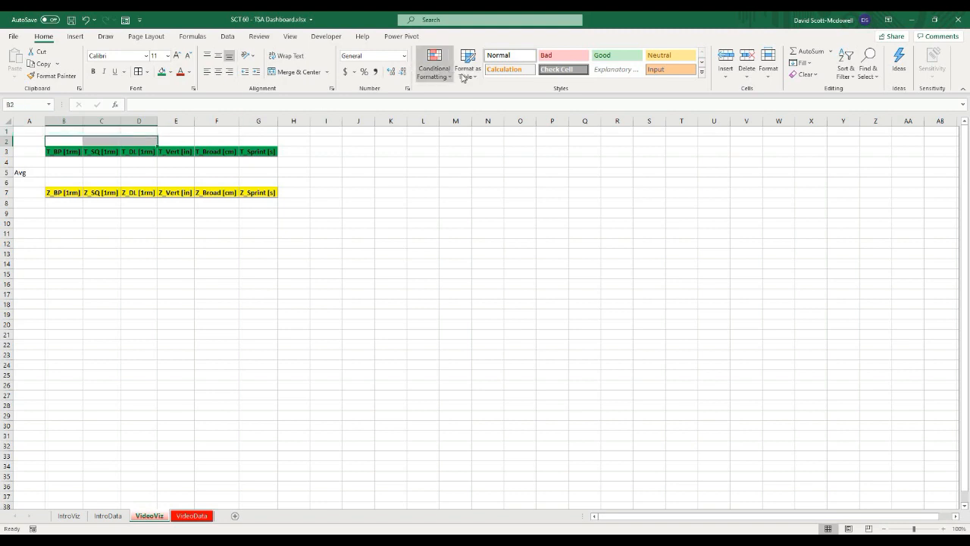
{"action": "left_click", "coordinate": [291, 74]}
{"action": "left_click", "coordinate": [458, 261]}
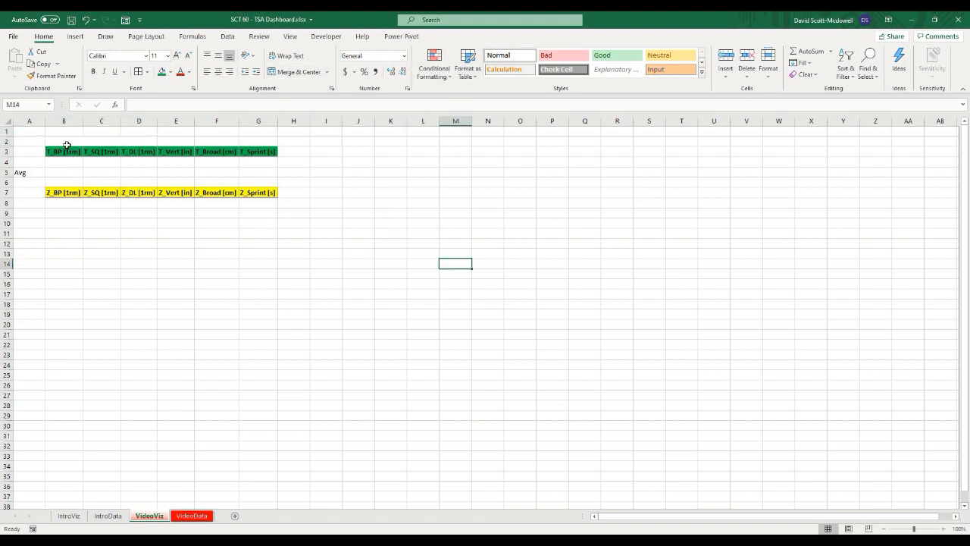
{"action": "left_click", "coordinate": [91, 140]}
{"action": "left_click", "coordinate": [170, 72]}
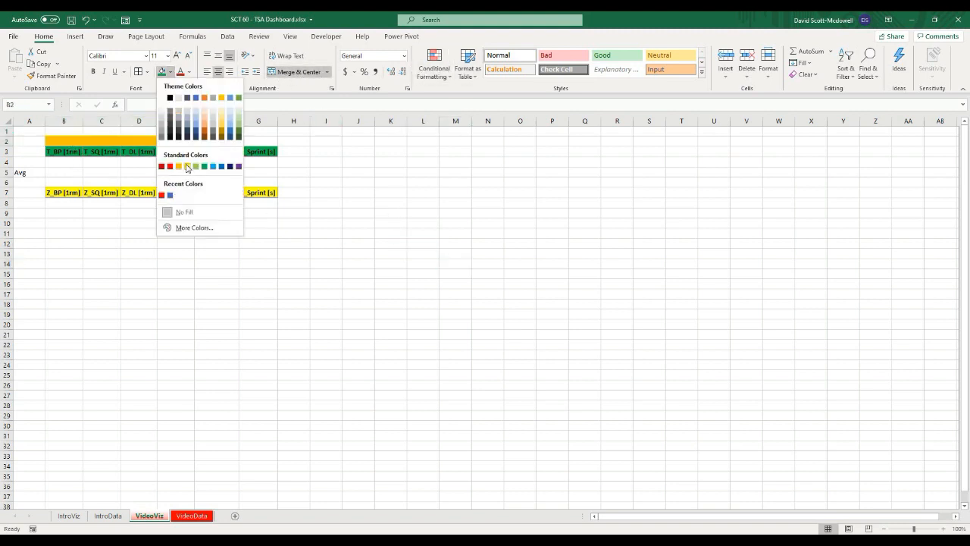
{"action": "left_click", "coordinate": [188, 168]}
{"action": "left_click", "coordinate": [445, 283]}
{"action": "left_click", "coordinate": [209, 408]}
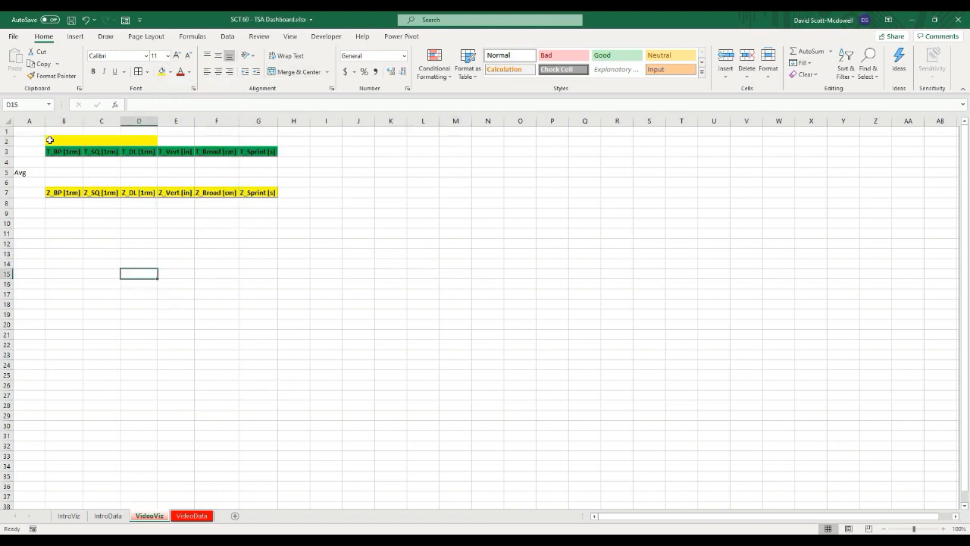
{"action": "left_click", "coordinate": [49, 141]}
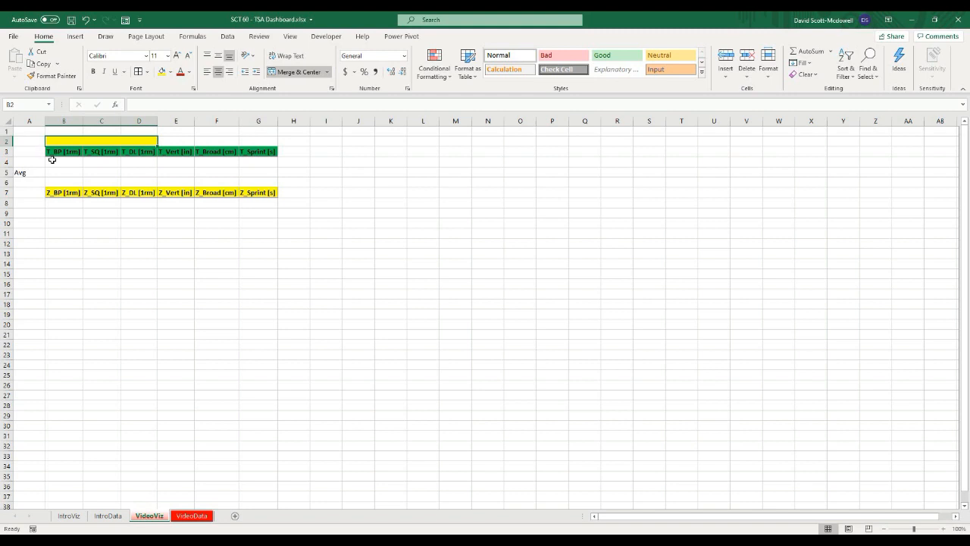
{"action": "left_click", "coordinate": [58, 161]}
{"action": "left_click", "coordinate": [67, 139]}
{"action": "left_click", "coordinate": [75, 162]}
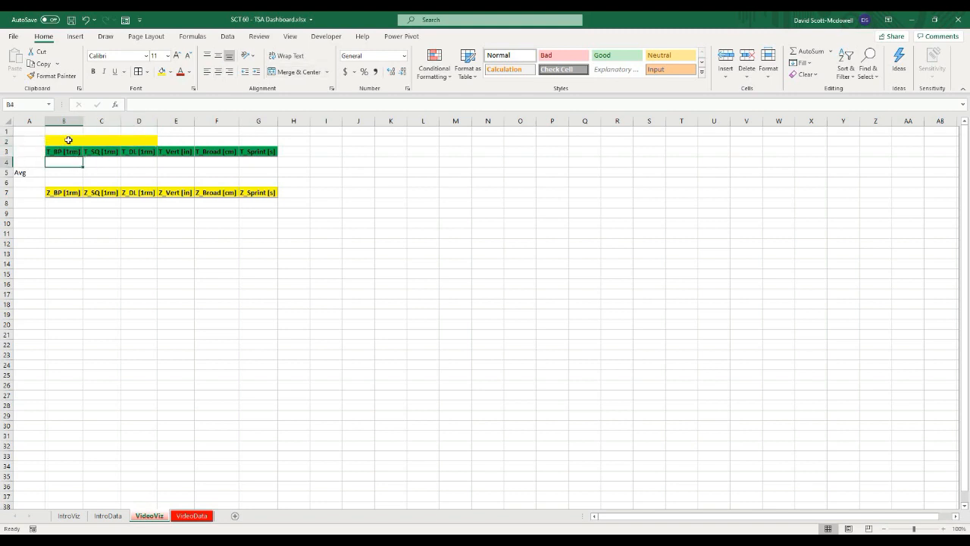
Step: Add list data validation to the merged B2 cell with source =indirect("tbl_data[athlete name]")
{"action": "left_click", "coordinate": [72, 139]}
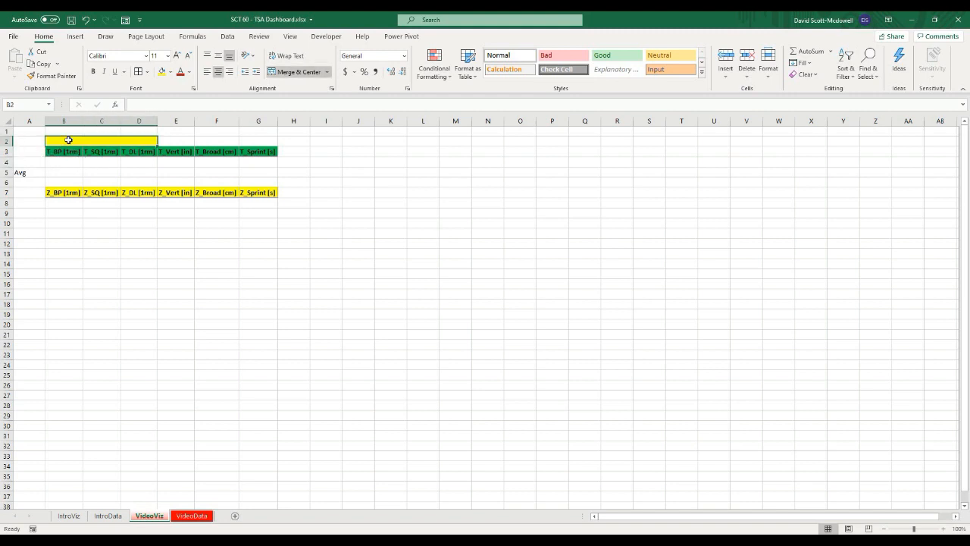
{"action": "left_click", "coordinate": [230, 37]}
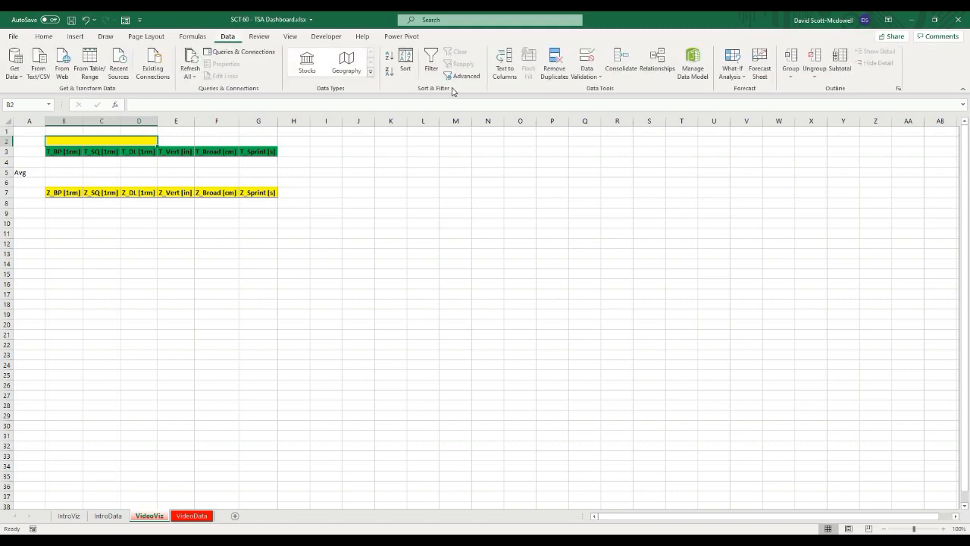
{"action": "left_click", "coordinate": [585, 77]}
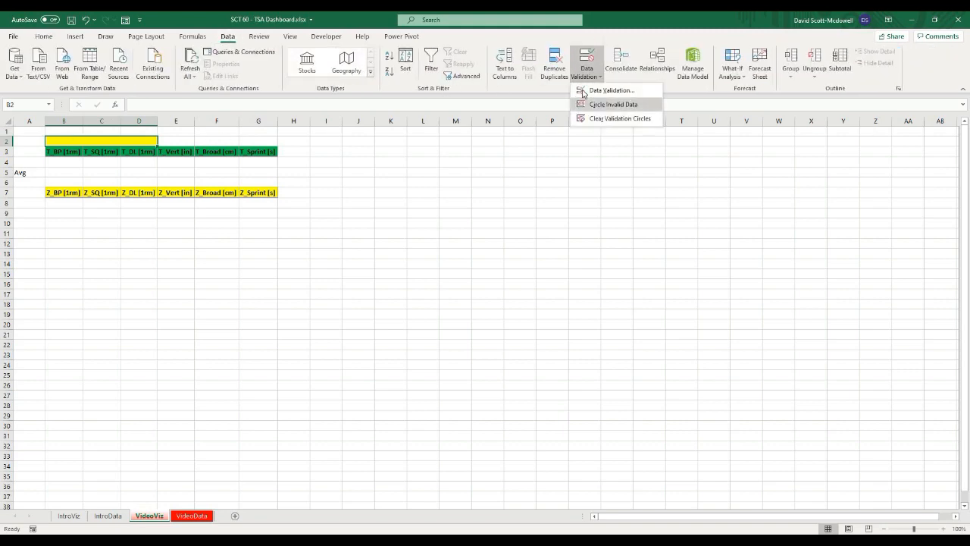
{"action": "left_click", "coordinate": [589, 92]}
{"action": "left_click", "coordinate": [497, 198]}
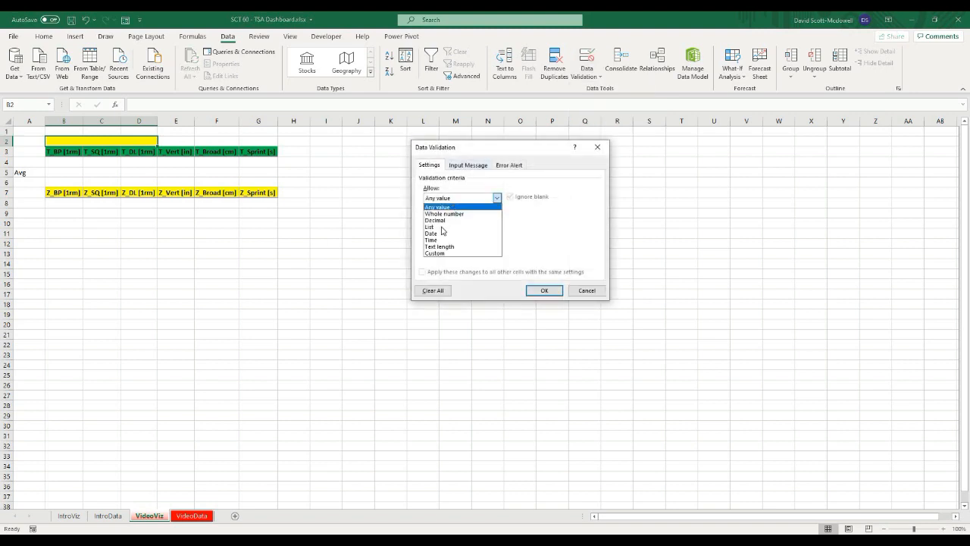
{"action": "left_click", "coordinate": [444, 227]}
{"action": "left_click", "coordinate": [444, 238]}
{"action": "type", "text": "="}
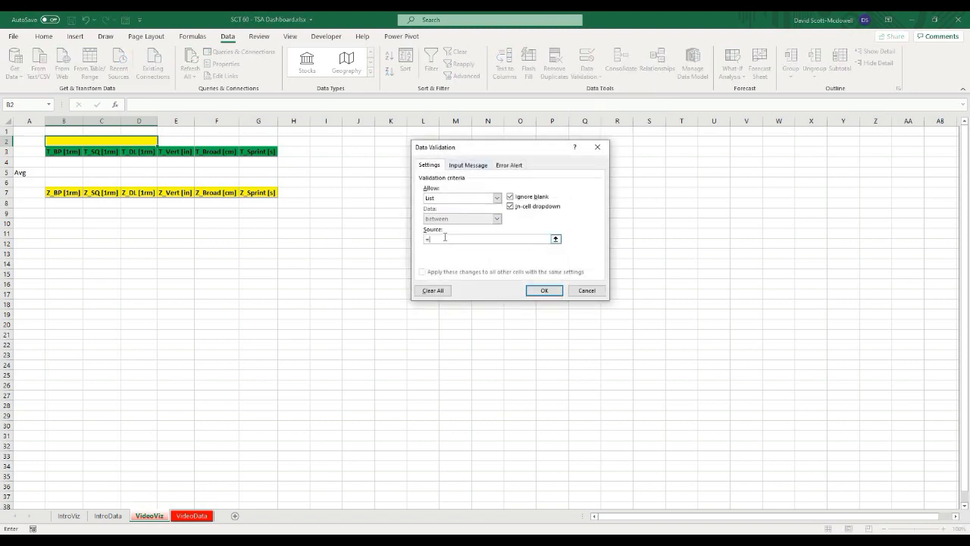
{"action": "type", "text": "indirect(\"tbl_data[athlete name"}
{"action": "left_click", "coordinate": [546, 291]}
Step: Apply the list validation and try the B2 athlete dropdown, finishing with Athlete 1 selected
{"action": "left_click", "coordinate": [171, 260]}
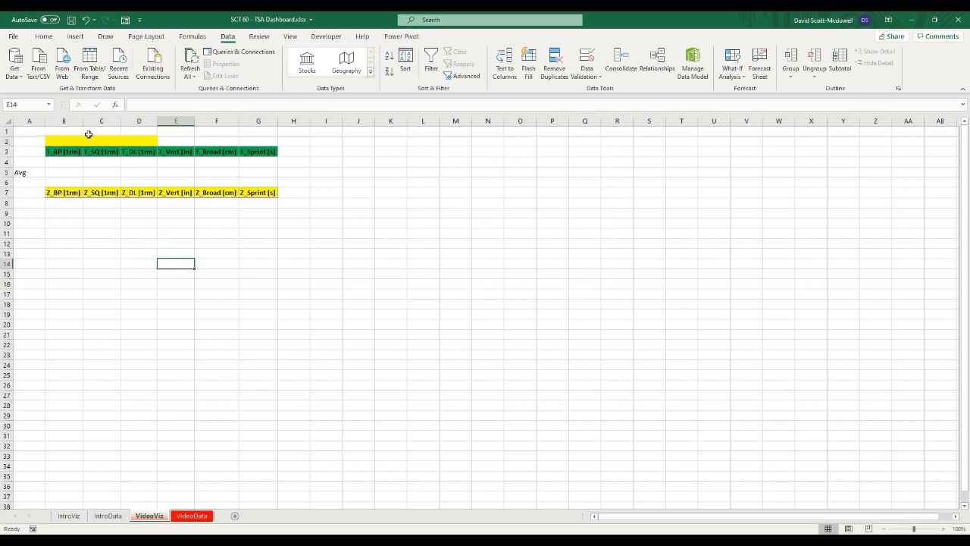
{"action": "left_click", "coordinate": [89, 133]}
{"action": "left_click", "coordinate": [90, 142]}
{"action": "left_click", "coordinate": [162, 142]}
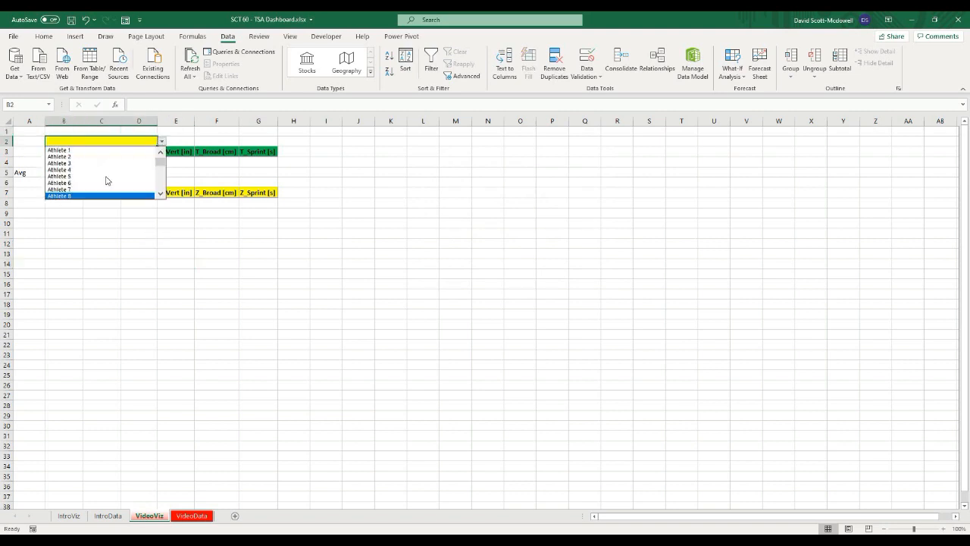
{"action": "mouse_move", "coordinate": [160, 160]}
{"action": "left_mouse_down"}
{"action": "mouse_move", "coordinate": [161, 197]}
{"action": "mouse_move", "coordinate": [156, 164]}
{"action": "left_mouse_up"}
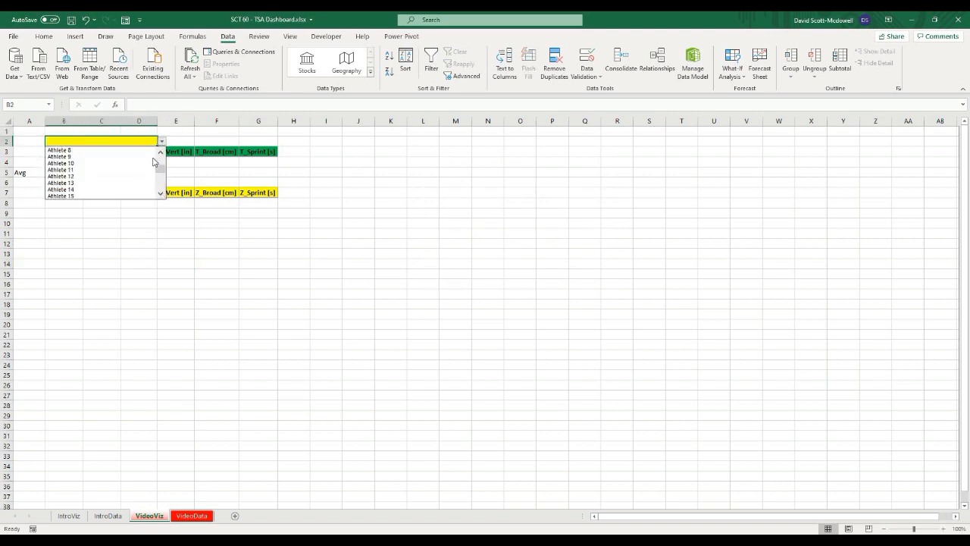
{"action": "left_click", "coordinate": [72, 173]}
{"action": "left_click", "coordinate": [161, 141]}
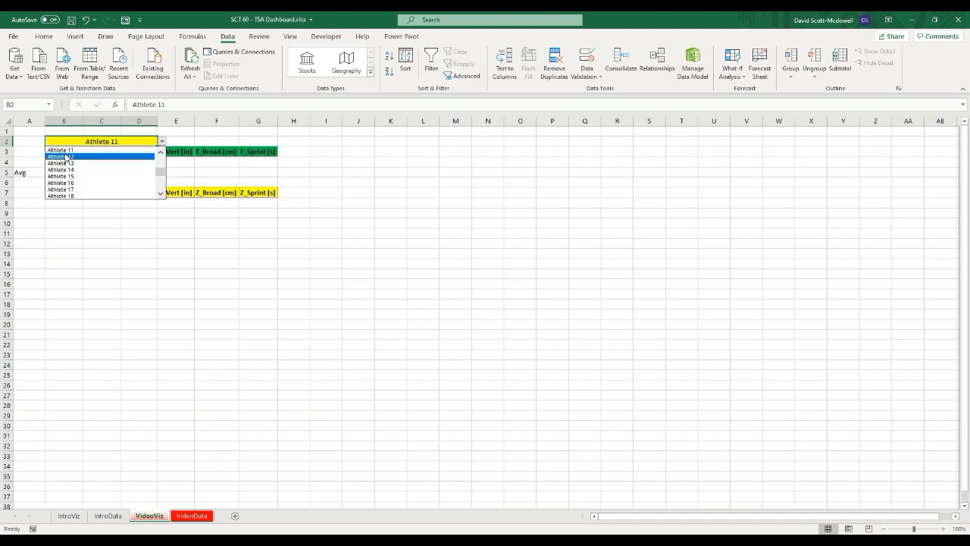
{"action": "left_click", "coordinate": [68, 156]}
{"action": "left_click", "coordinate": [161, 142]}
{"action": "scroll", "coordinate": [162, 163], "scroll_direction": "up", "scroll_amount": 4}
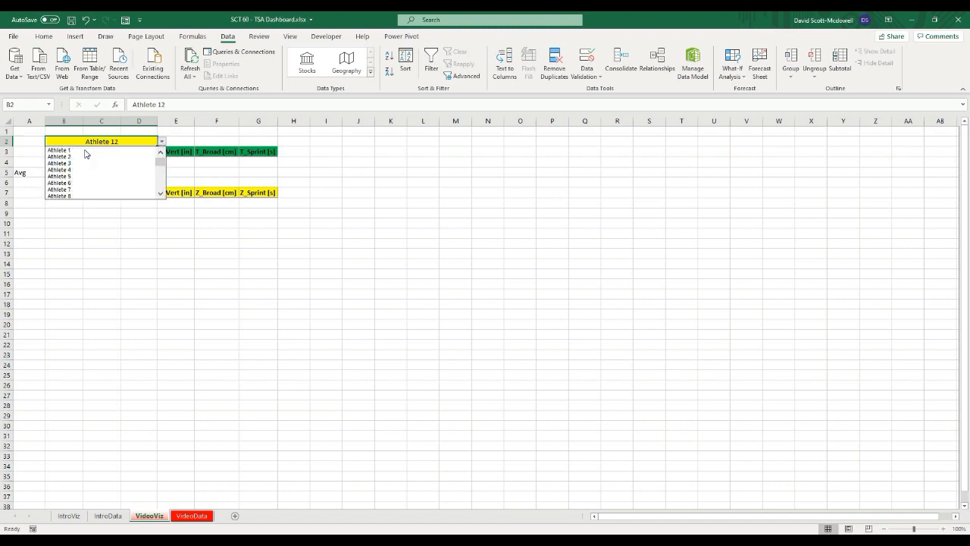
{"action": "left_click", "coordinate": [86, 150]}
{"action": "left_click", "coordinate": [304, 266]}
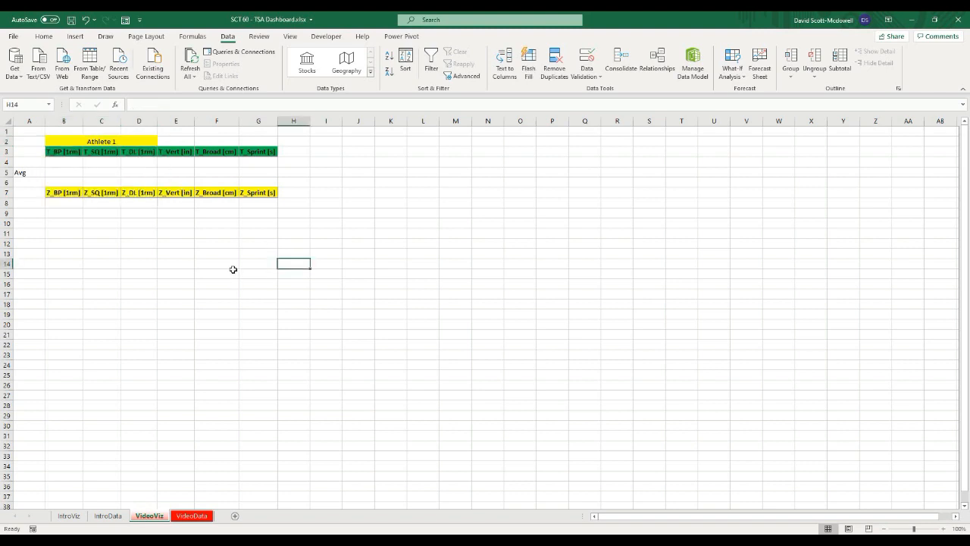
{"action": "left_click", "coordinate": [77, 171]}
{"action": "left_click", "coordinate": [90, 141]}
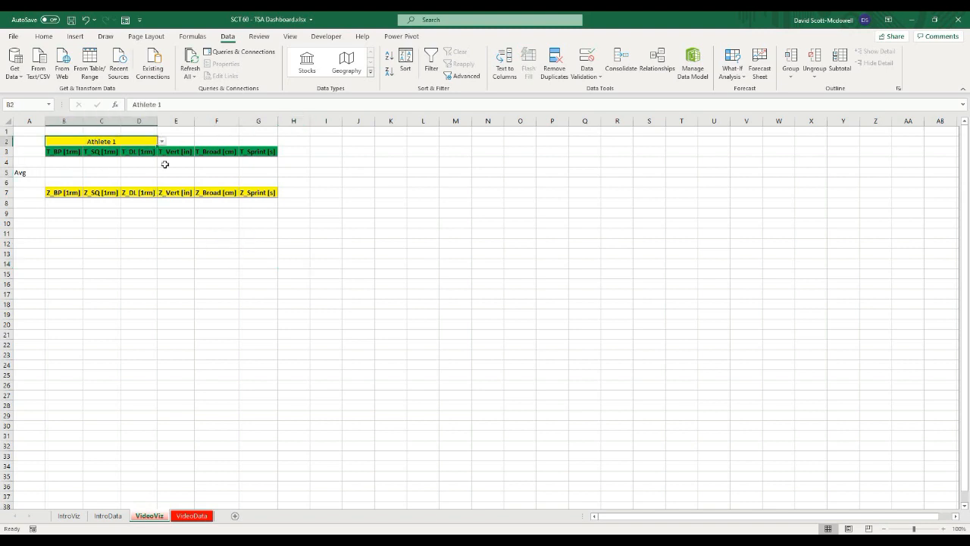
{"action": "left_click", "coordinate": [80, 306]}
{"action": "left_click", "coordinate": [63, 161]}
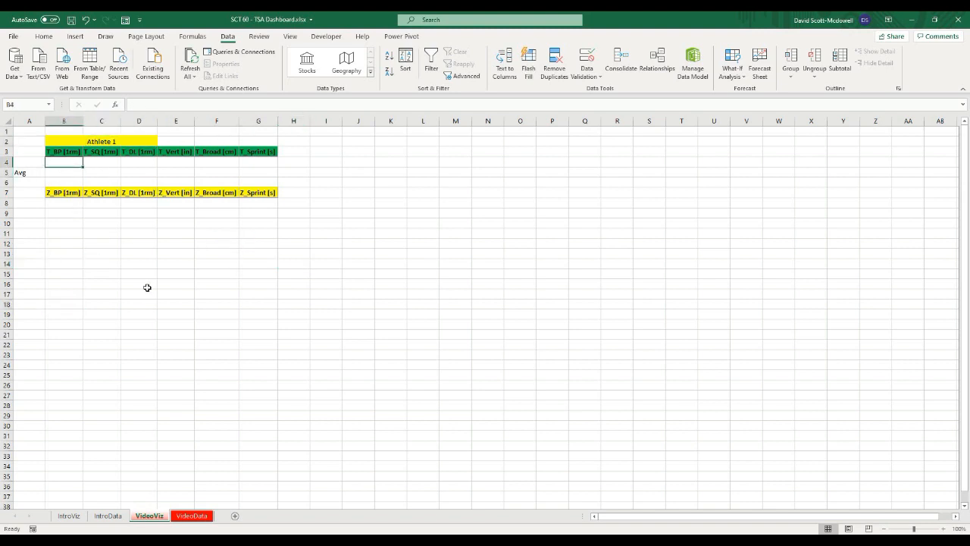
{"action": "left_click", "coordinate": [147, 286]}
{"action": "left_click", "coordinate": [67, 159]}
{"action": "left_click", "coordinate": [202, 357]}
{"action": "left_click", "coordinate": [57, 172]}
Step: Begin a FILTER formula in B4 using tbl_data[T_BP '[1rm']] as the array to filter
{"action": "left_click", "coordinate": [57, 162]}
{"action": "type", "text": "="}
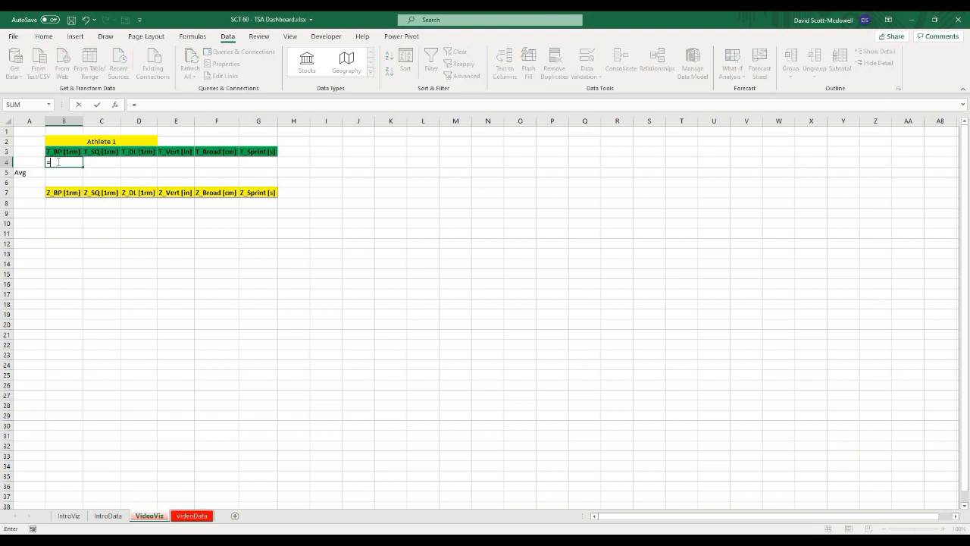
{"action": "type", "text": "filter"}
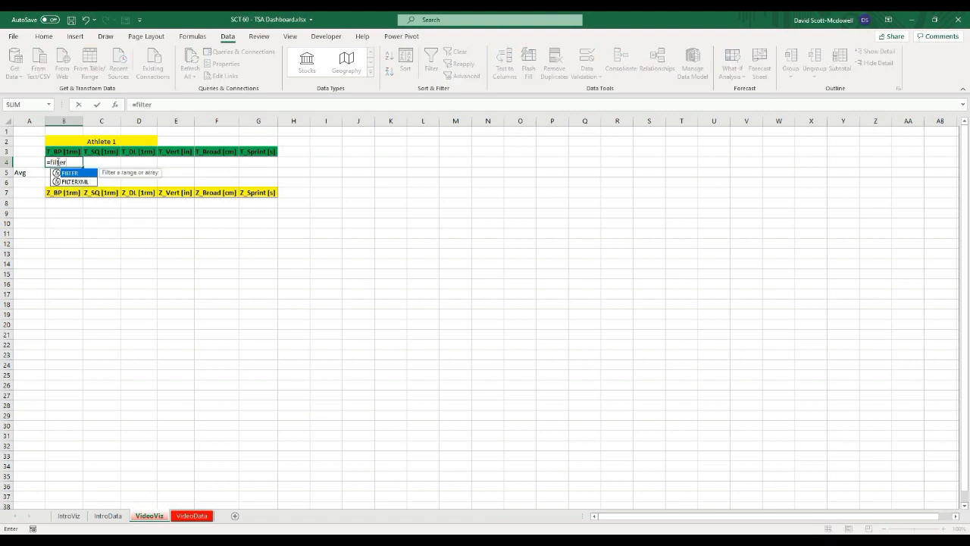
{"action": "type", "text": "("}
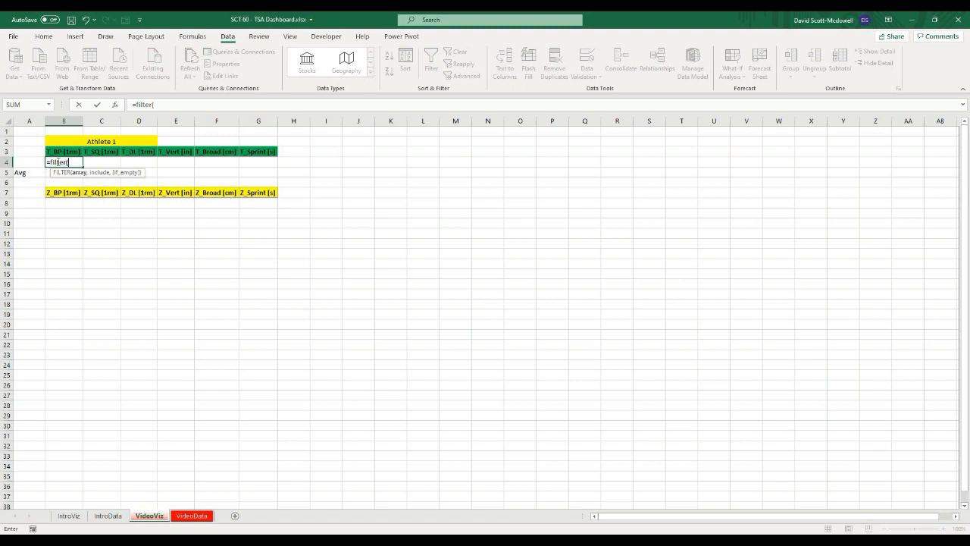
{"action": "type", "text": "t"}
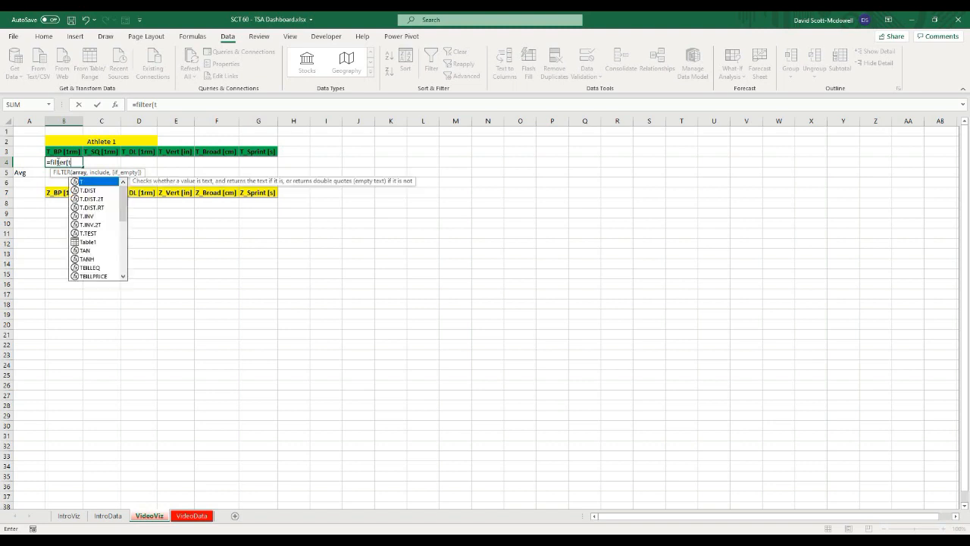
{"action": "type", "text": "bl_data"}
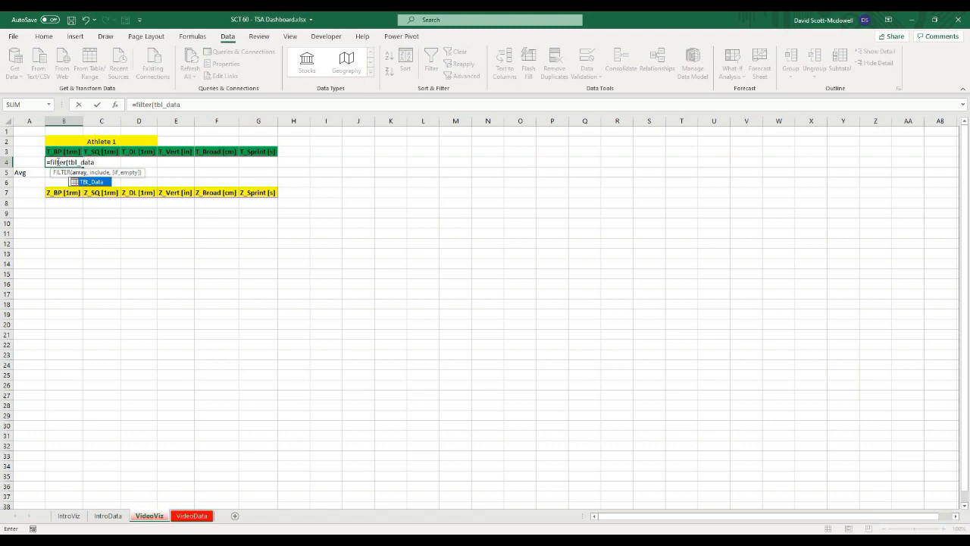
{"action": "type", "text": "["}
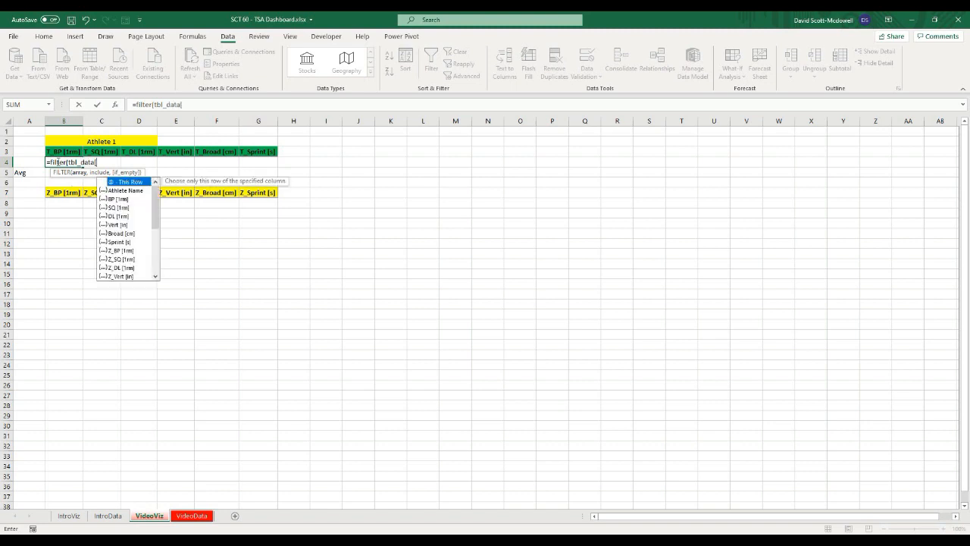
{"action": "type", "text": "t"}
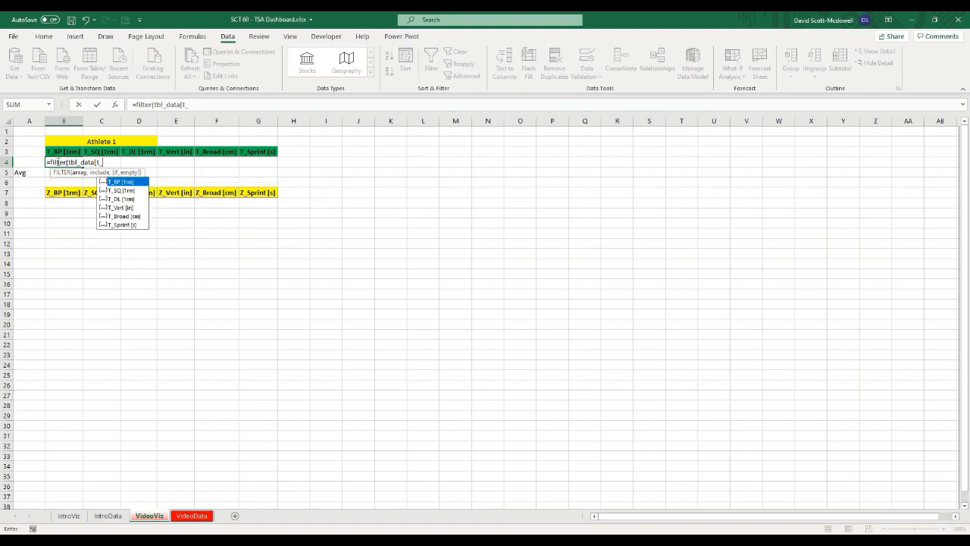
{"action": "type", "text": "_"}
{"action": "key", "text": "Tab"}
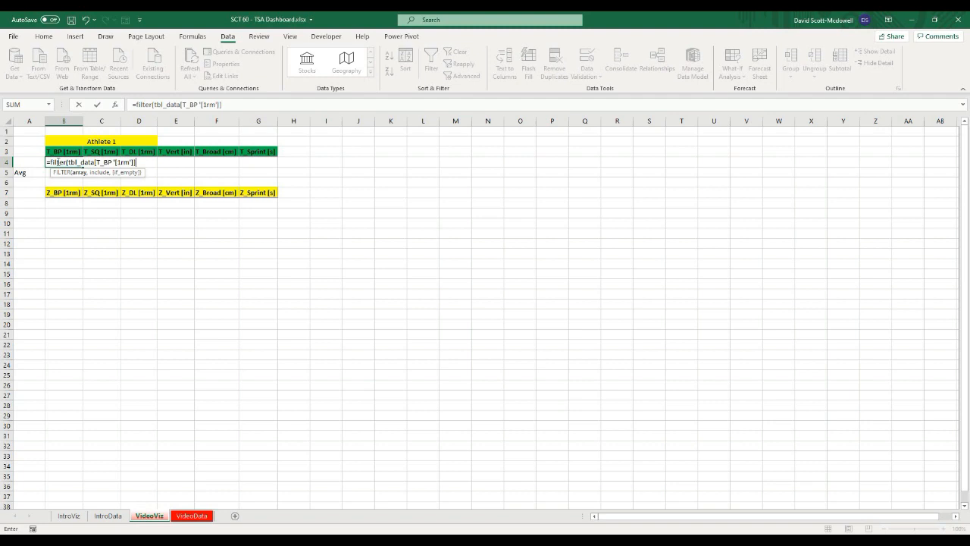
{"action": "type", "text": "], tb;"}
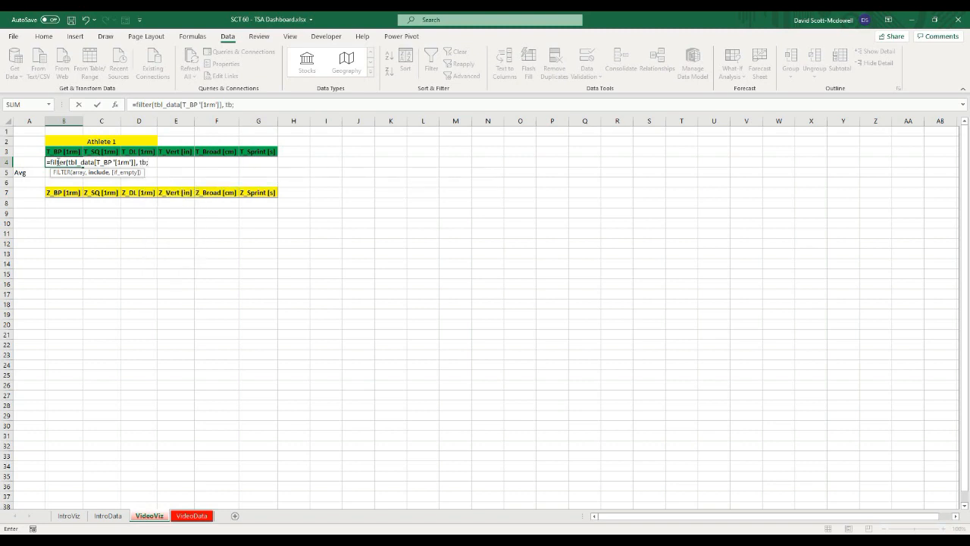
Step: Complete the B4 FILTER with the condition tbl_data[Athlete Name]=$B$2 and an empty-text fallback ""
{"action": "key", "text": "BackSpace"}
{"action": "type", "text": "l_da"}
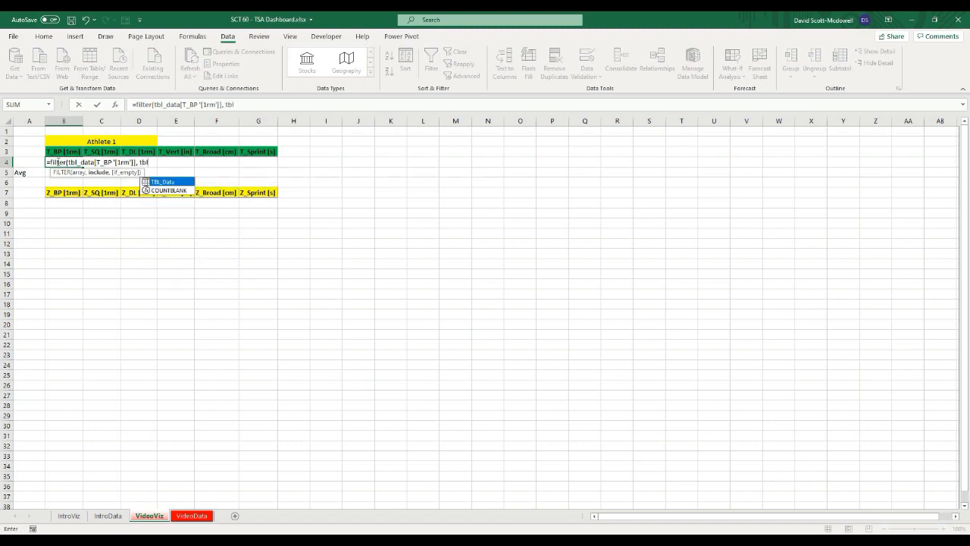
{"action": "type", "text": "ta"}
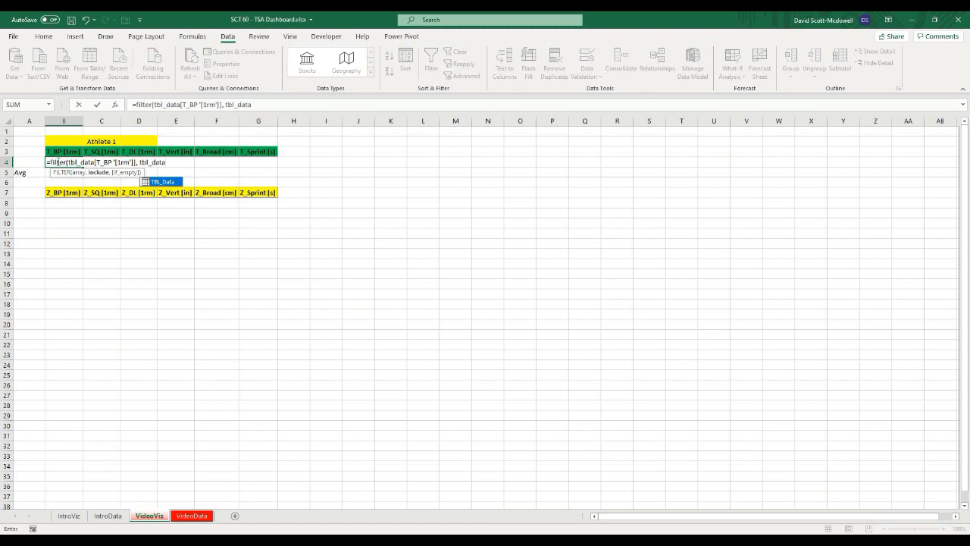
{"action": "type", "text": "[athlete"}
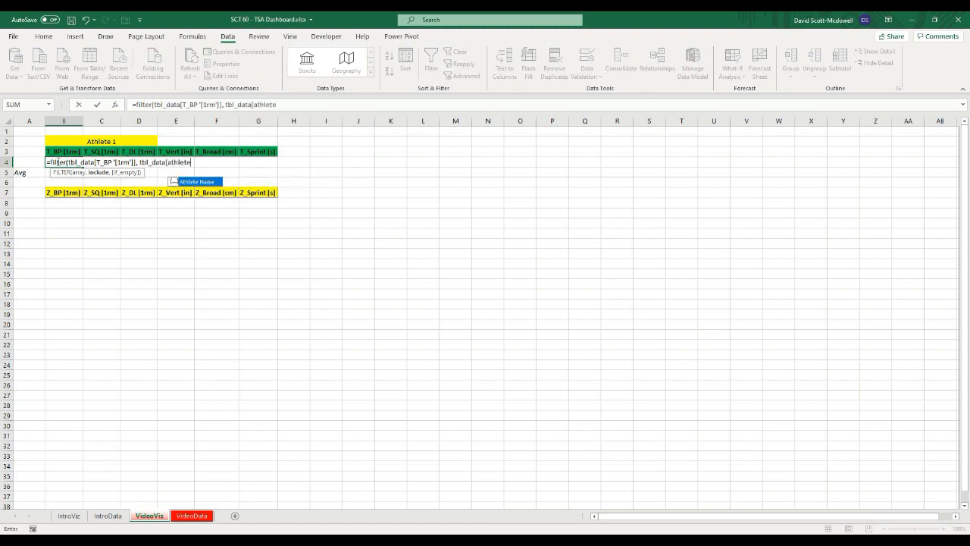
{"action": "key", "text": "Tab"}
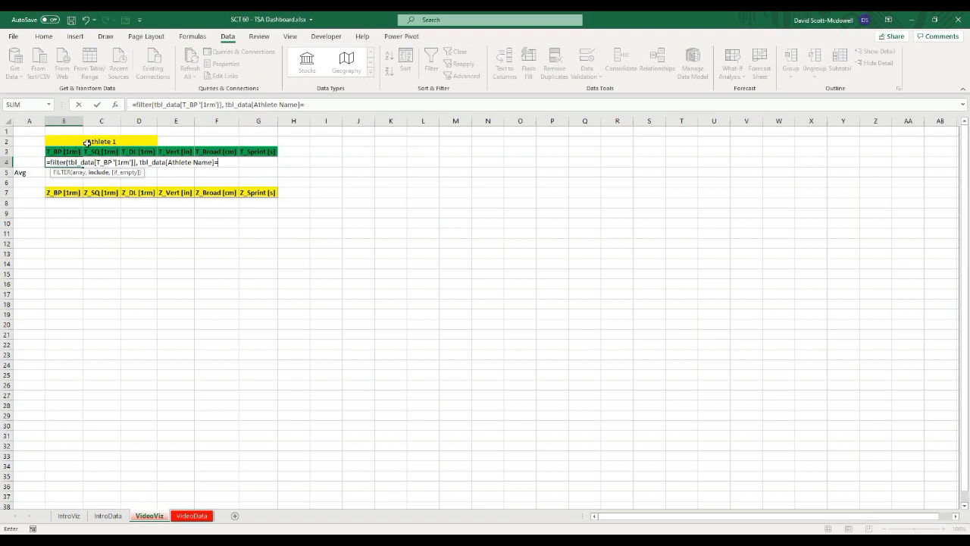
{"action": "left_click", "coordinate": [67, 139]}
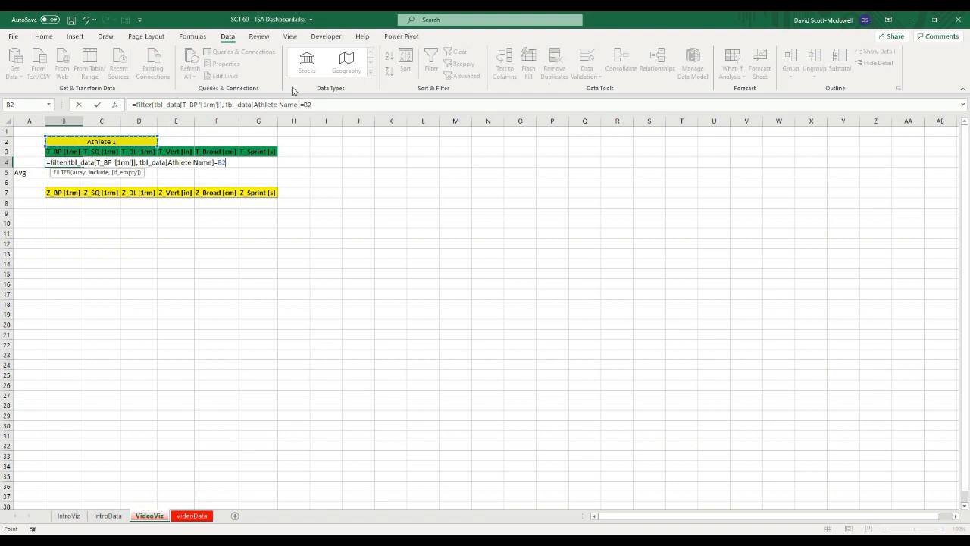
{"action": "left_click", "coordinate": [305, 105]}
{"action": "type", "text": "$B"}
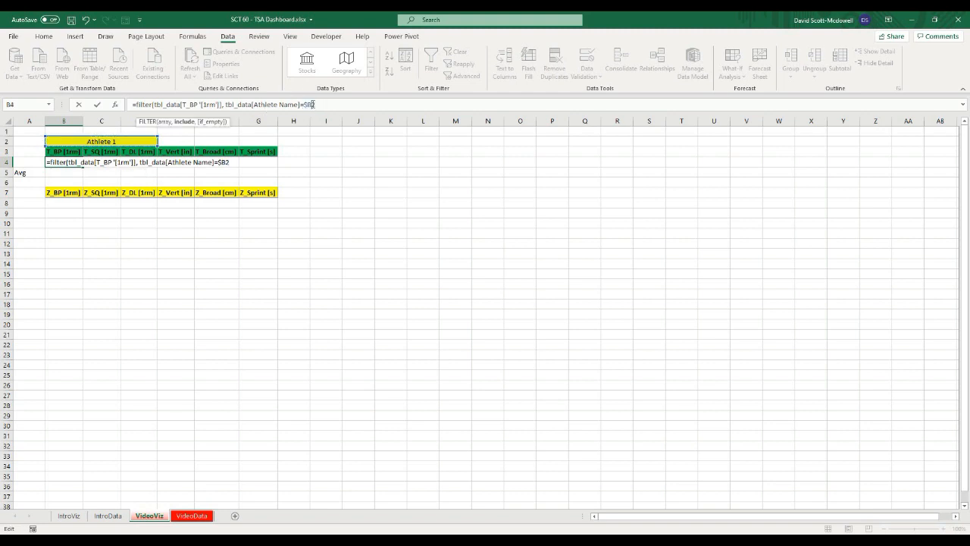
{"action": "type", "text": "$2,"}
{"action": "key", "text": "Return"}
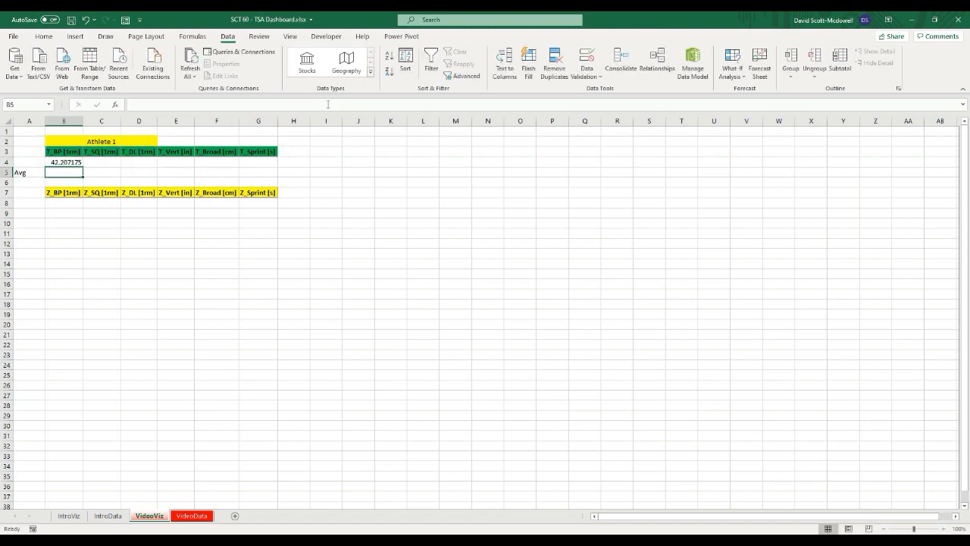
Step: Open the B4 FILTER formula for editing in the formula bar
{"action": "left_click", "coordinate": [57, 160]}
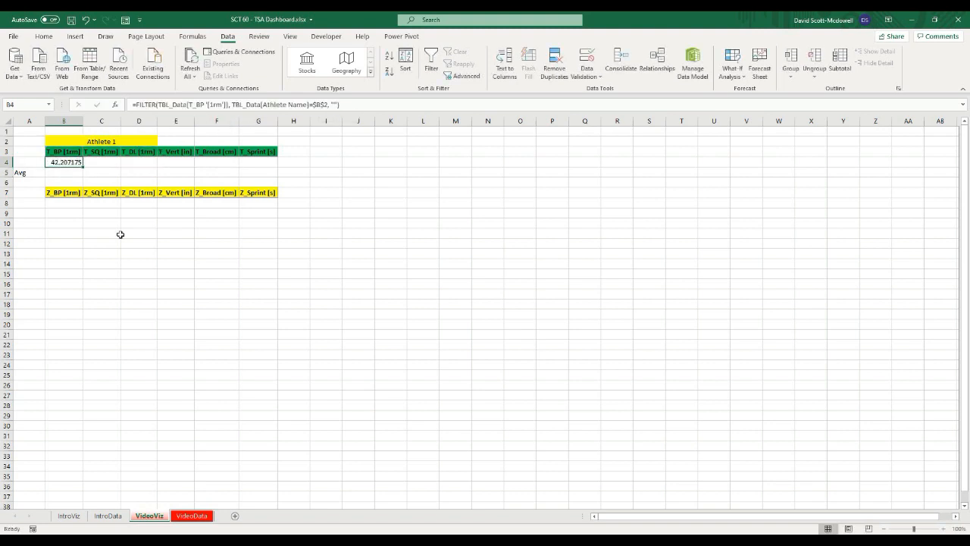
{"action": "left_click", "coordinate": [180, 249]}
{"action": "left_click", "coordinate": [66, 162]}
{"action": "left_click", "coordinate": [235, 105]}
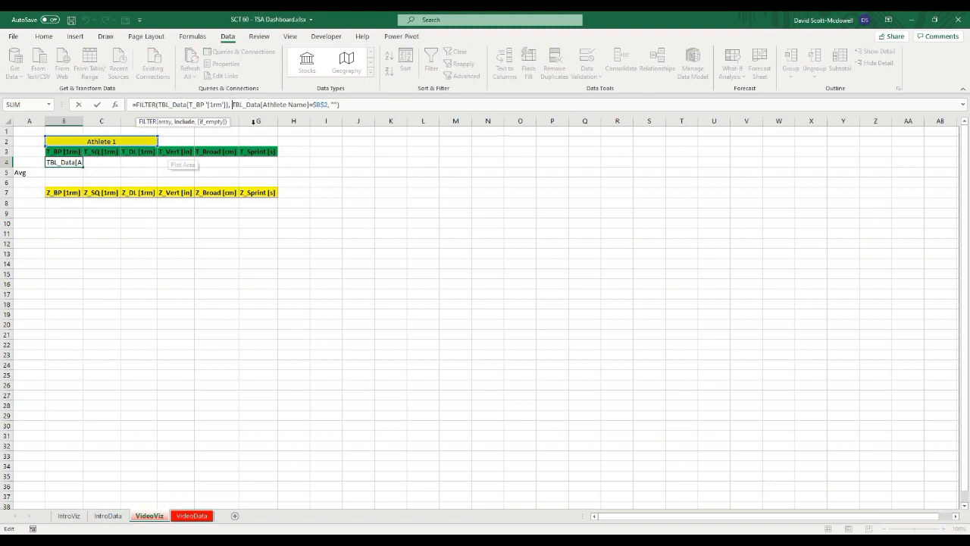
Step: Change the FILTER condition column to TBL_Data[[Athlete Name]:[Athlete Name]] so it stays fixed when copied across
{"action": "left_click", "coordinate": [233, 103]}
{"action": "type", "text": "["}
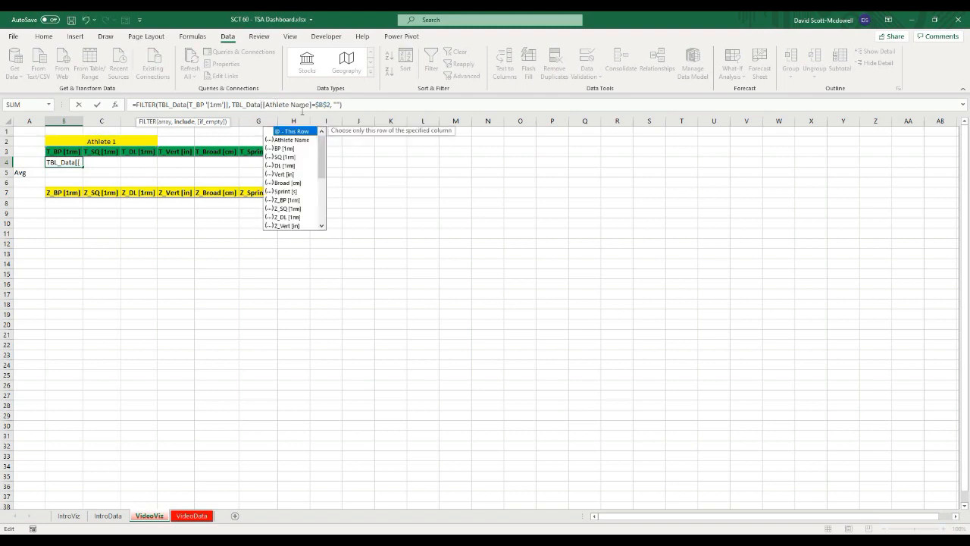
{"action": "left_click", "coordinate": [311, 105]}
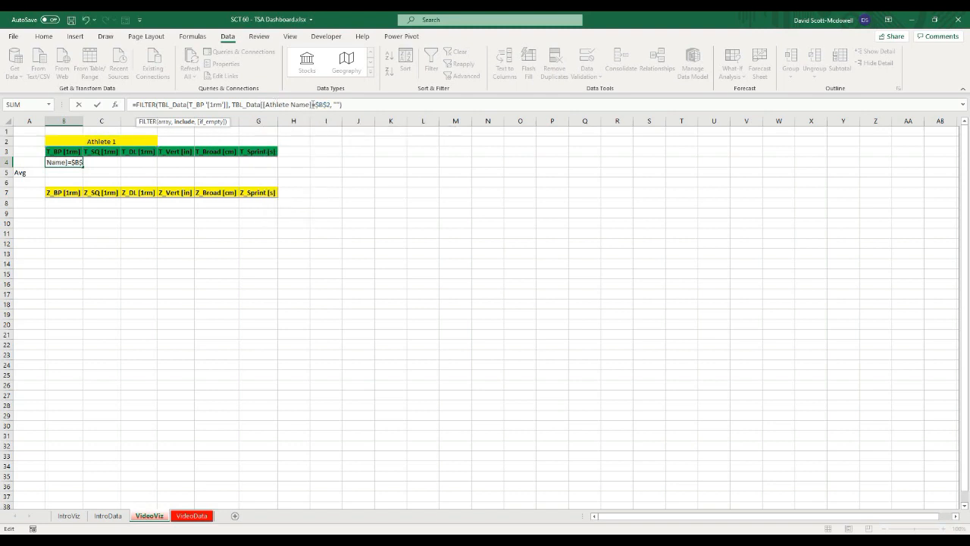
{"action": "type", "text": "]["}
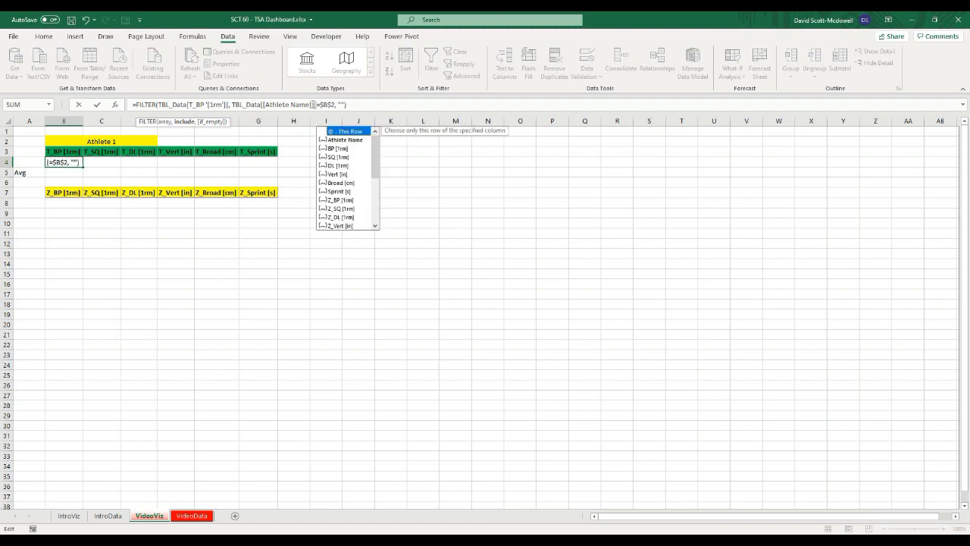
{"action": "key", "text": "Down"}
{"action": "key", "text": "Tab"}
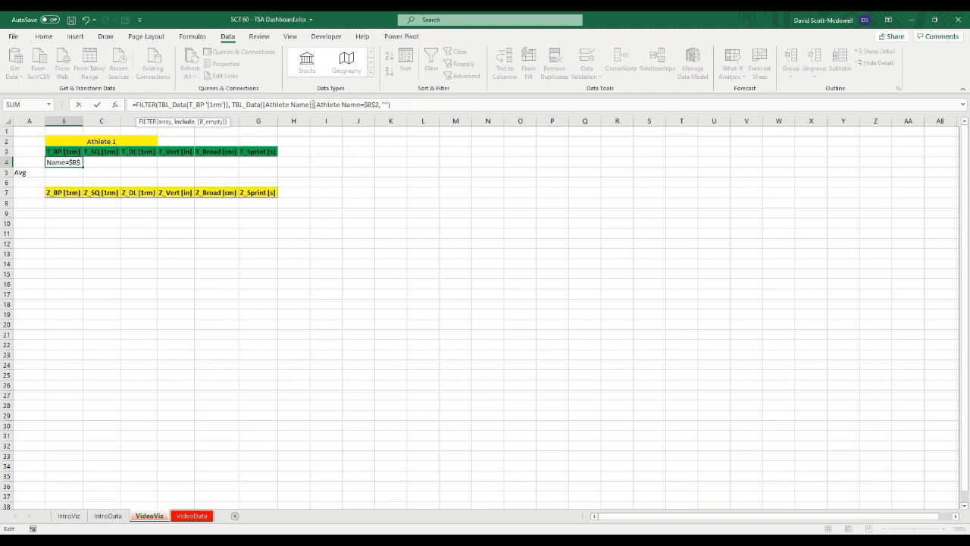
{"action": "type", "text": "]]"}
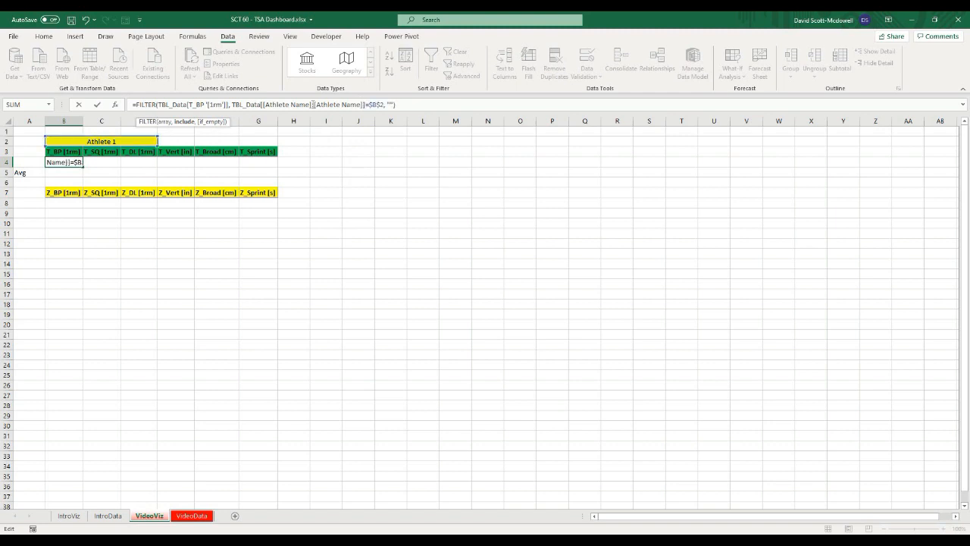
{"action": "key", "text": "Return"}
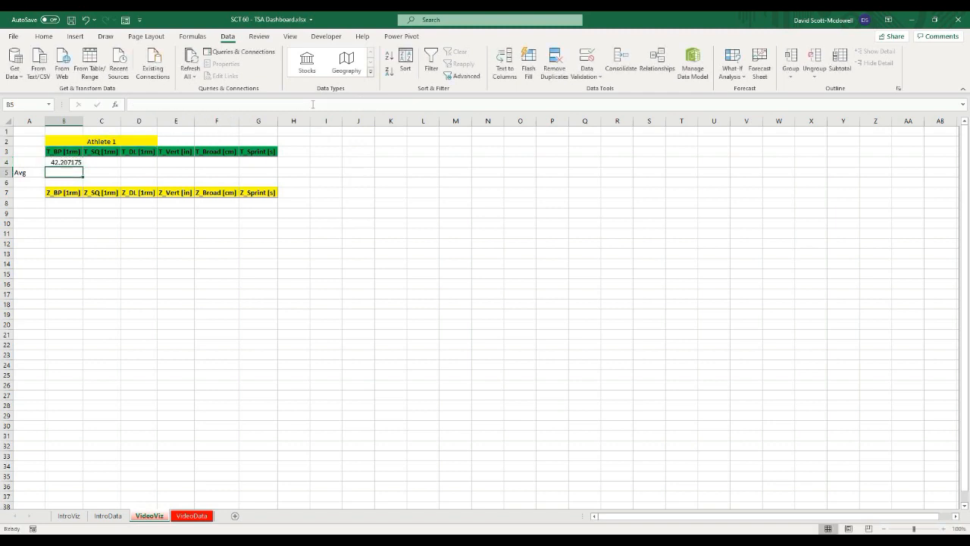
Step: Fill the B4 FILTER formula across the T-score row through G4
{"action": "left_click", "coordinate": [72, 163]}
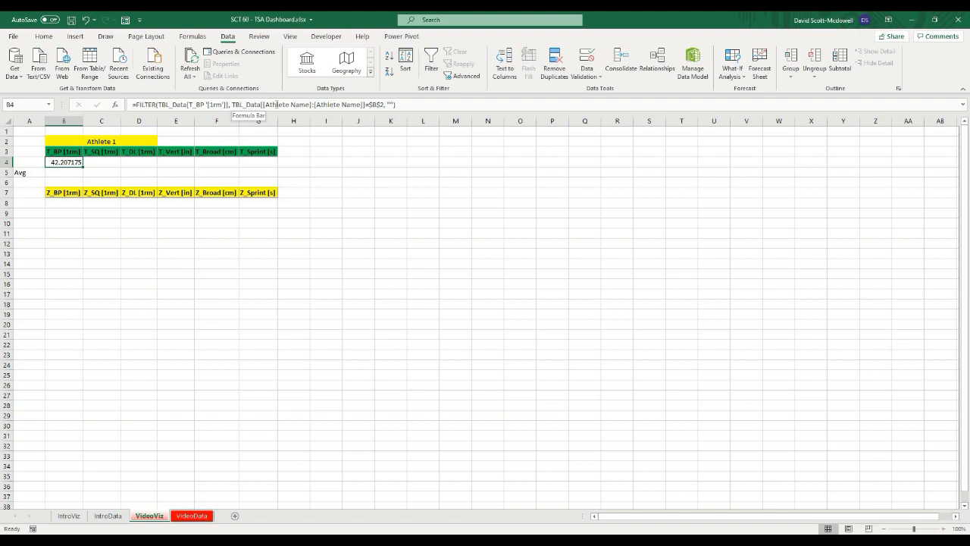
{"action": "left_click", "coordinate": [405, 104]}
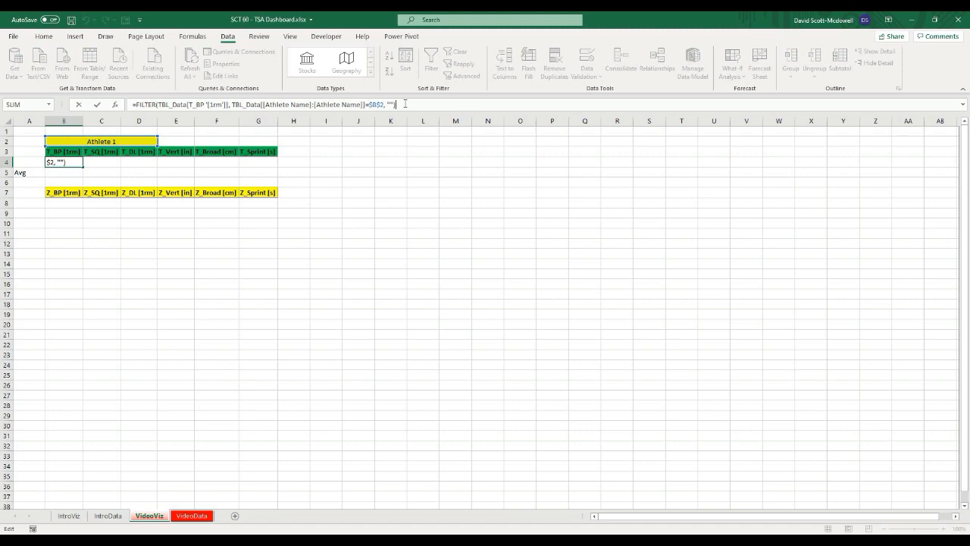
{"action": "key", "text": "Return"}
{"action": "left_click", "coordinate": [71, 161]}
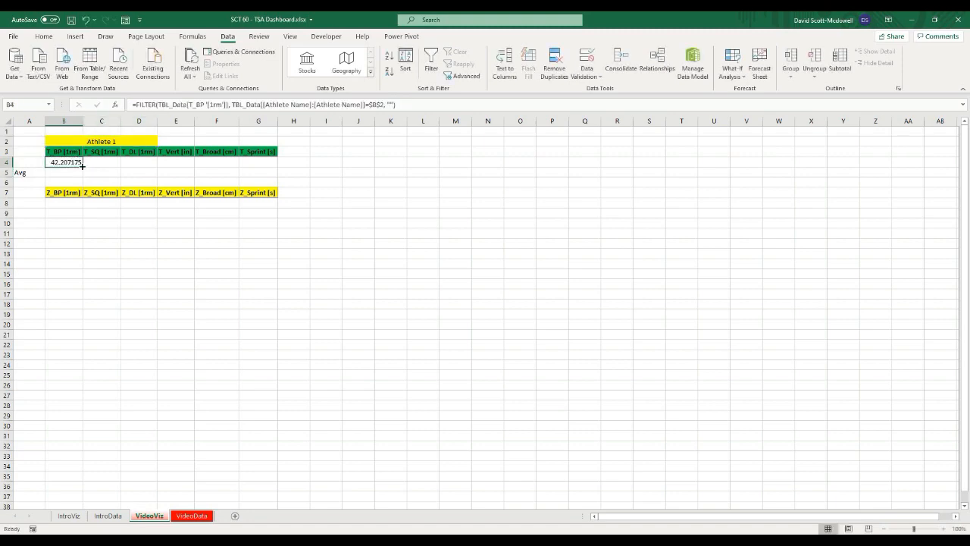
{"action": "left_click_drag", "start_coordinate": [276, 167], "coordinate": [277, 166]}
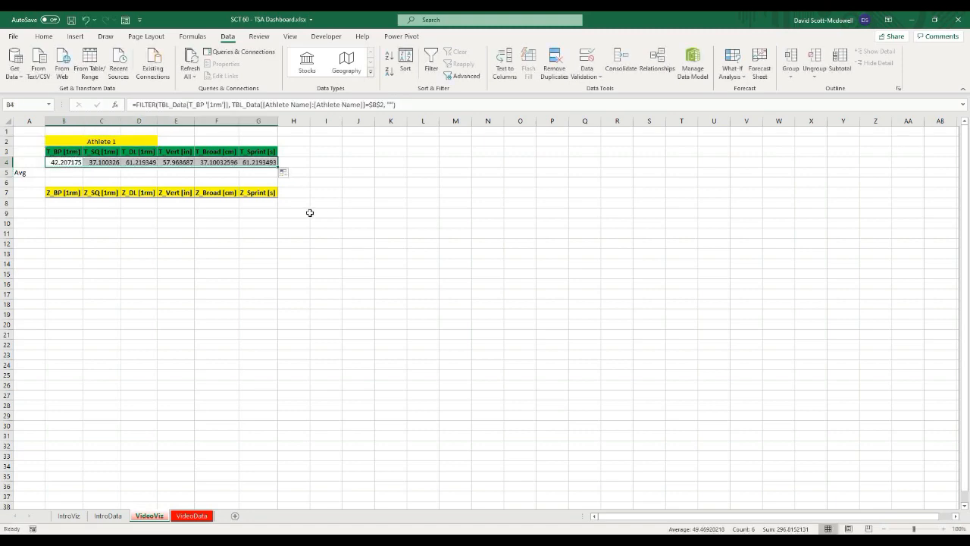
{"action": "left_click", "coordinate": [358, 254]}
{"action": "left_click", "coordinate": [72, 162]}
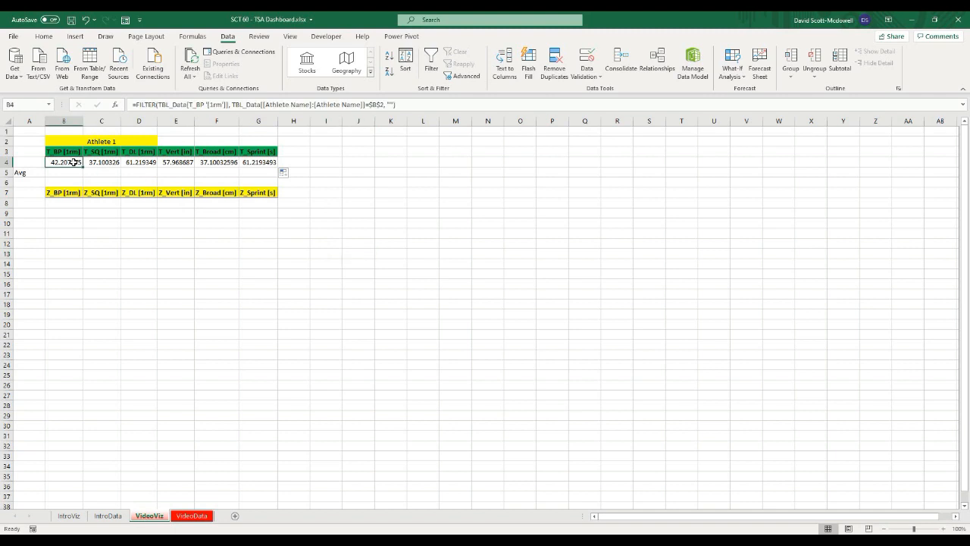
{"action": "left_click", "coordinate": [123, 239]}
Step: Enter 50 as the average in B5 and fill it across the Avg row through G5
{"action": "left_click", "coordinate": [56, 171]}
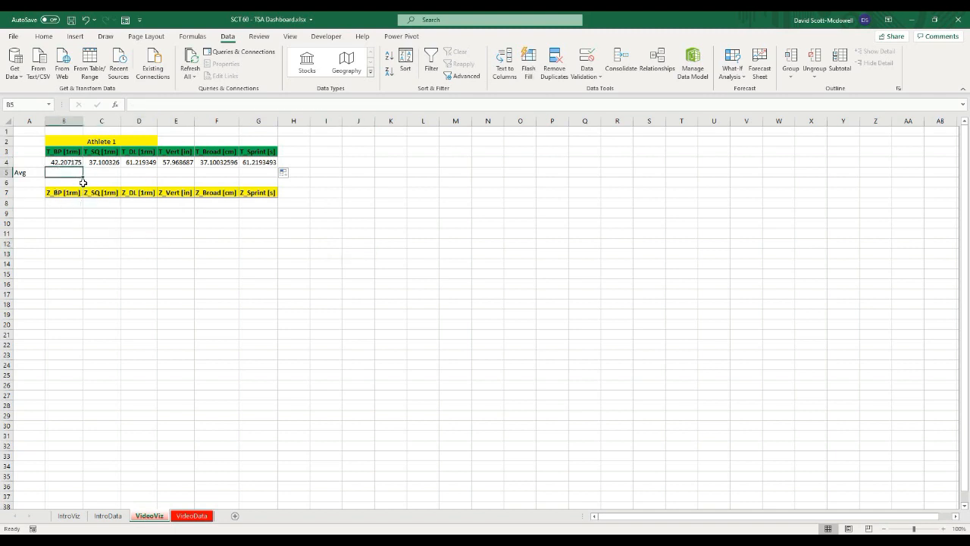
{"action": "type", "text": "50"}
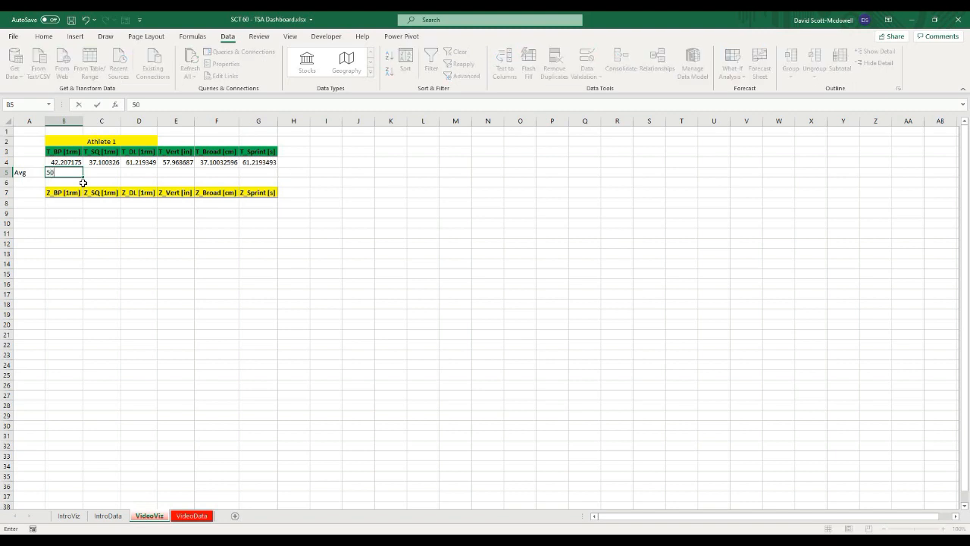
{"action": "key", "text": "Tab"}
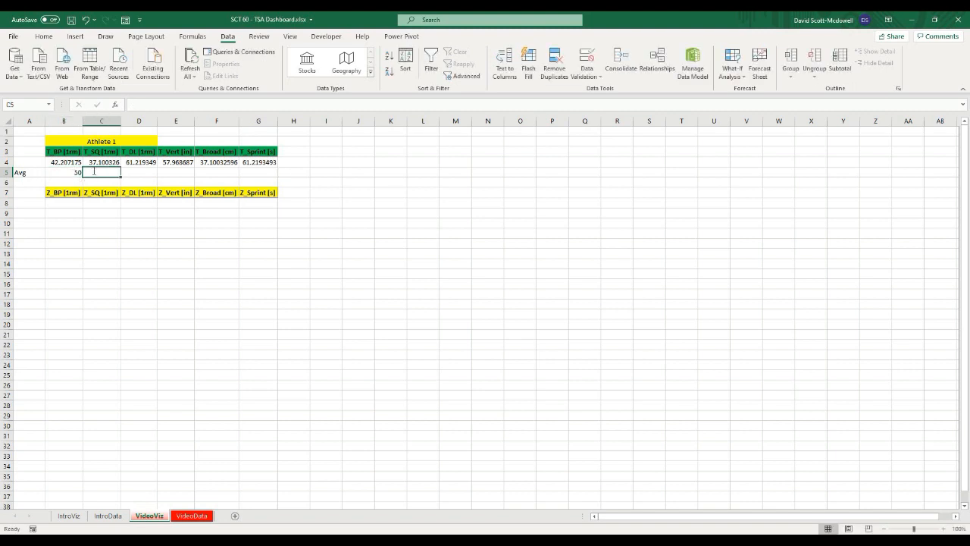
{"action": "left_click", "coordinate": [76, 172]}
{"action": "left_click_drag", "start_coordinate": [82, 177], "coordinate": [270, 176]}
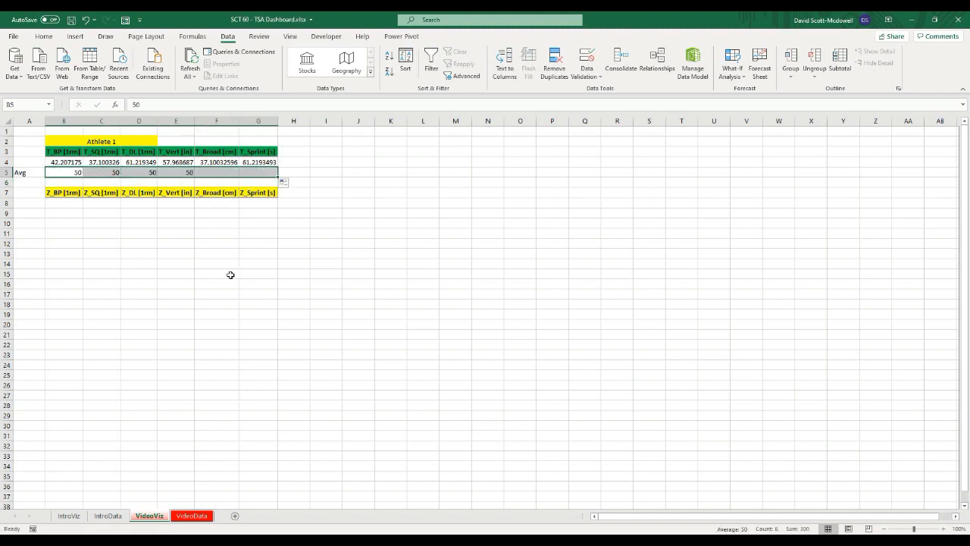
{"action": "left_click", "coordinate": [230, 275]}
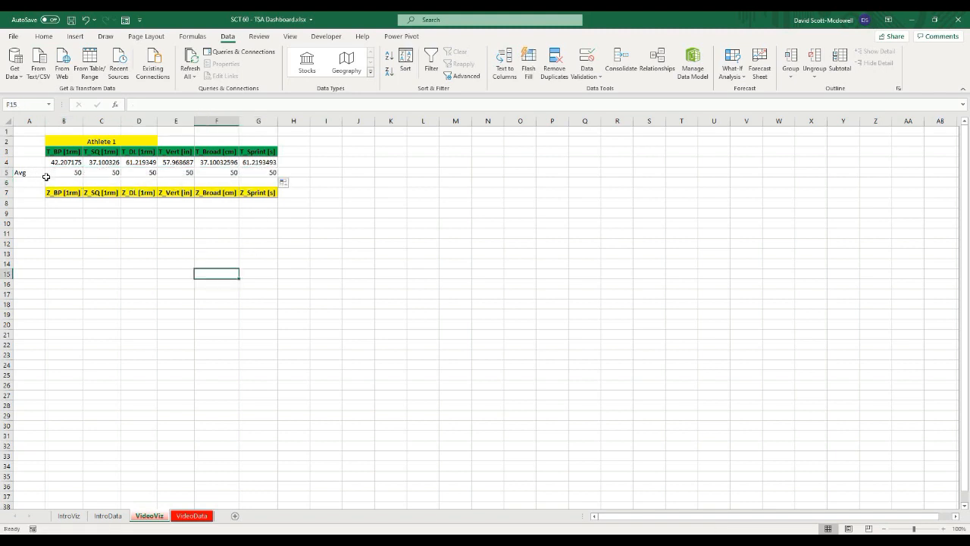
Step: Test the B2 athlete selector with several athletes, ending on Athlete 14
{"action": "left_click", "coordinate": [165, 254]}
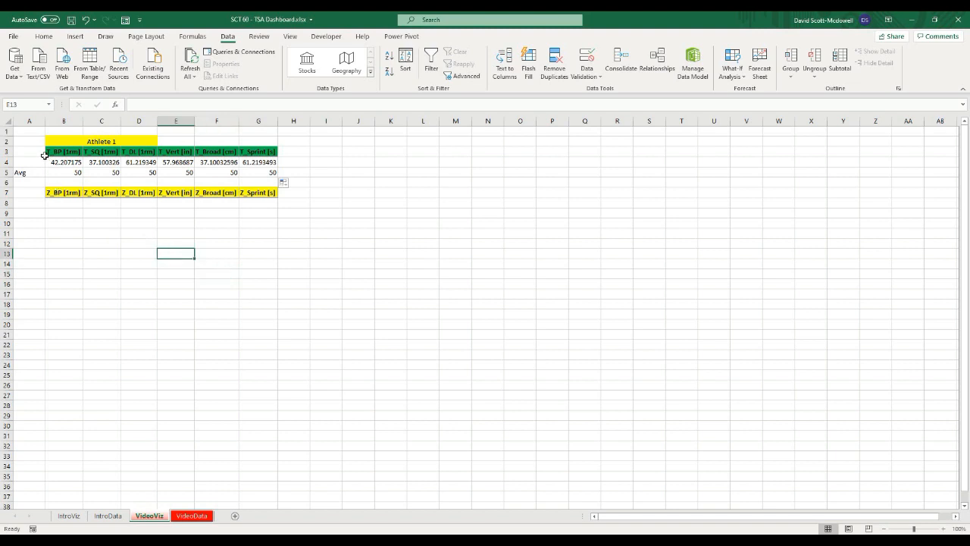
{"action": "left_click", "coordinate": [82, 142]}
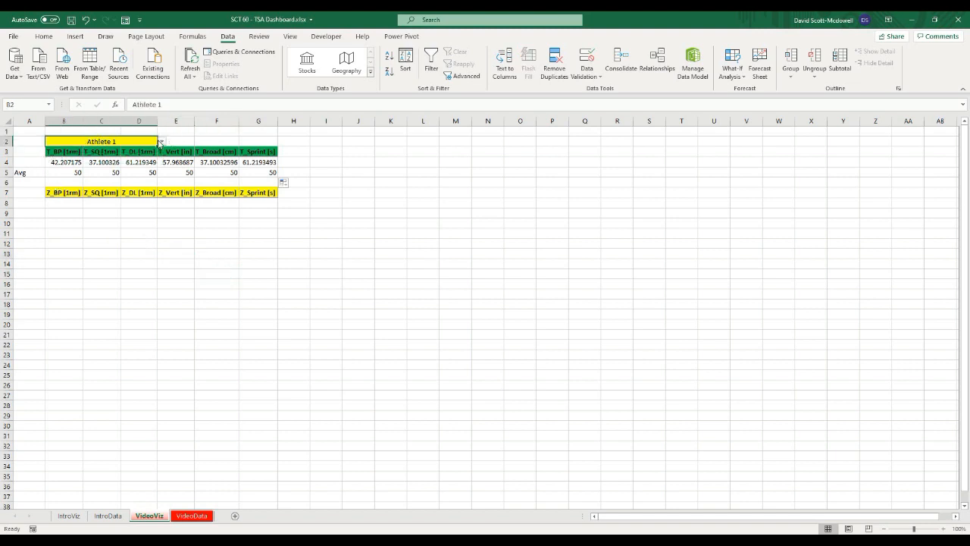
{"action": "left_click", "coordinate": [161, 141]}
{"action": "left_click", "coordinate": [91, 167]}
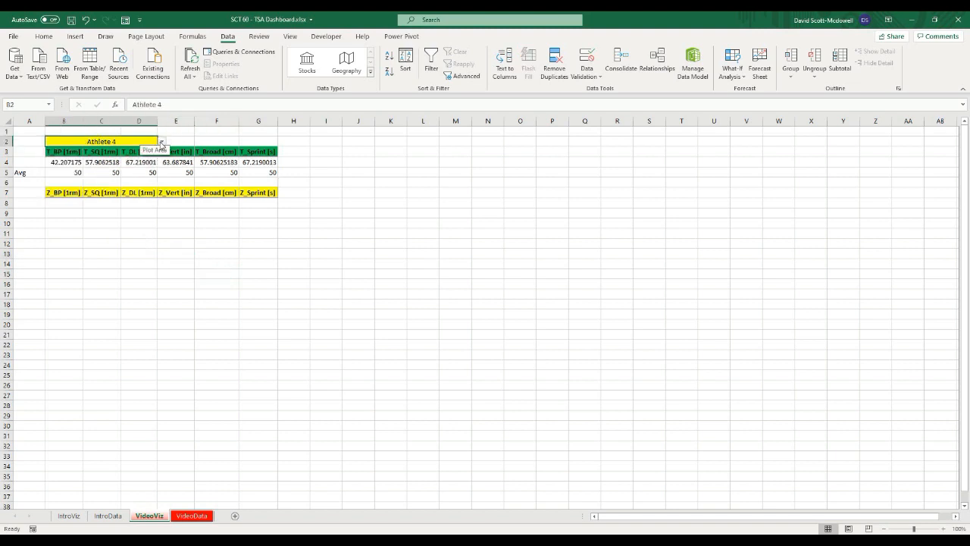
{"action": "left_click", "coordinate": [161, 141]}
{"action": "left_click", "coordinate": [78, 190]}
{"action": "left_click", "coordinate": [161, 141]}
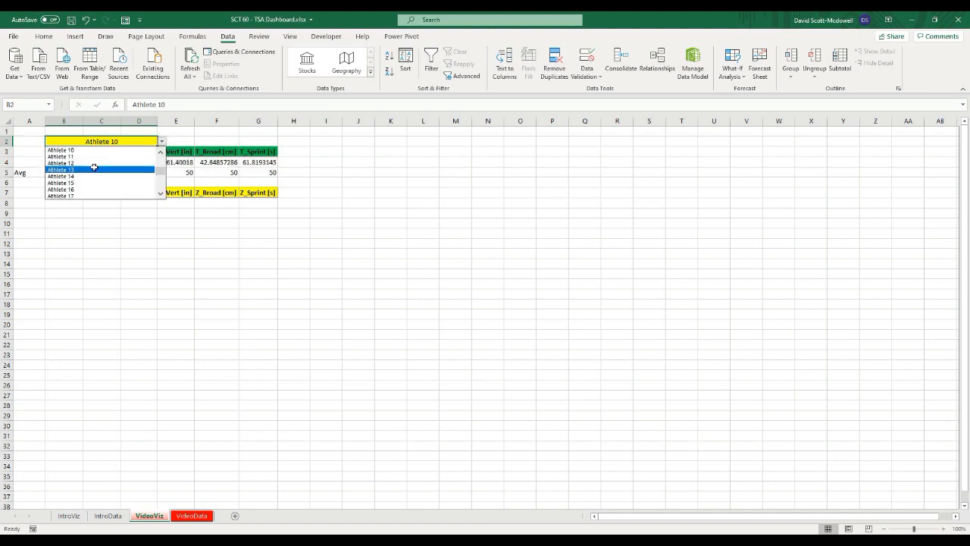
{"action": "left_click", "coordinate": [91, 170]}
{"action": "left_click", "coordinate": [161, 141]}
{"action": "left_click", "coordinate": [153, 157]}
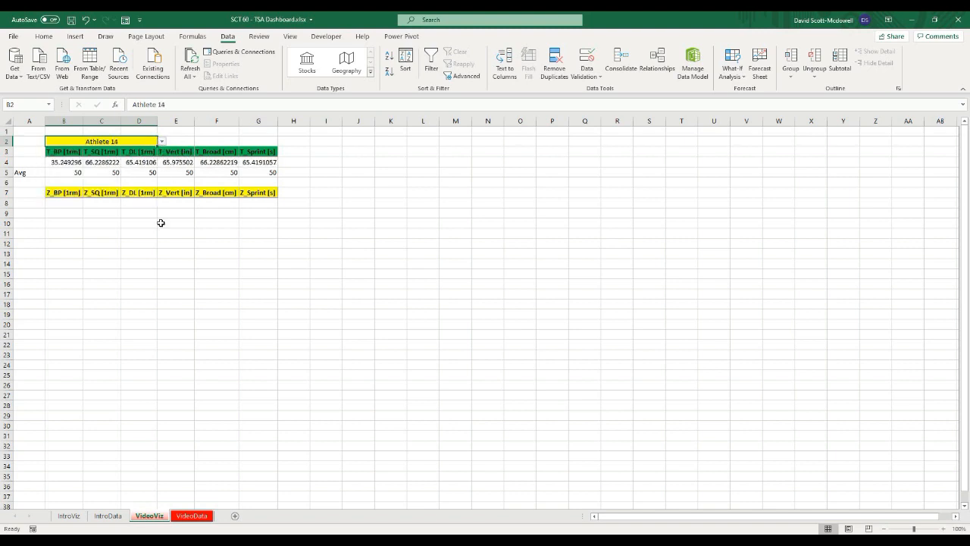
{"action": "left_click", "coordinate": [91, 272]}
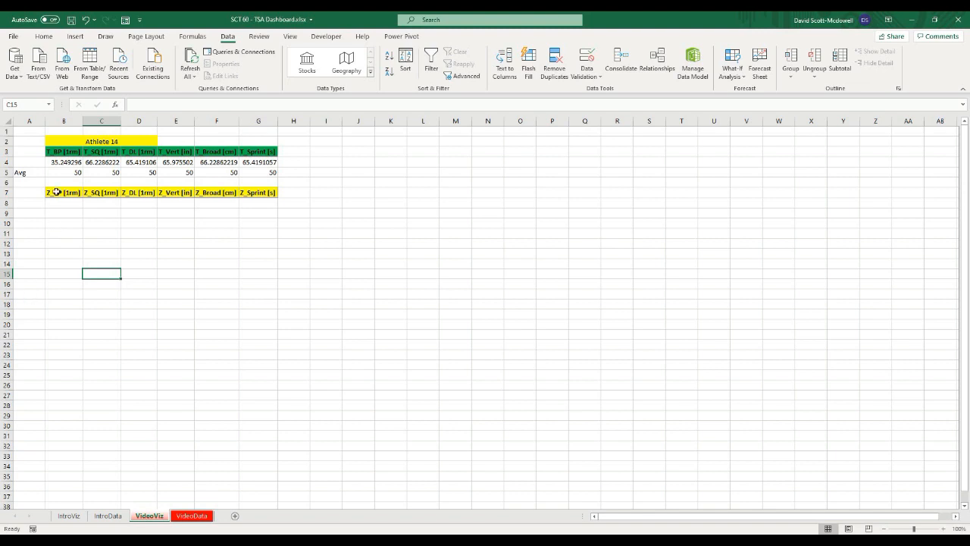
Step: Insert a Filled Radar chart from the T-score headers and values in B3:G4
{"action": "left_click", "coordinate": [56, 150]}
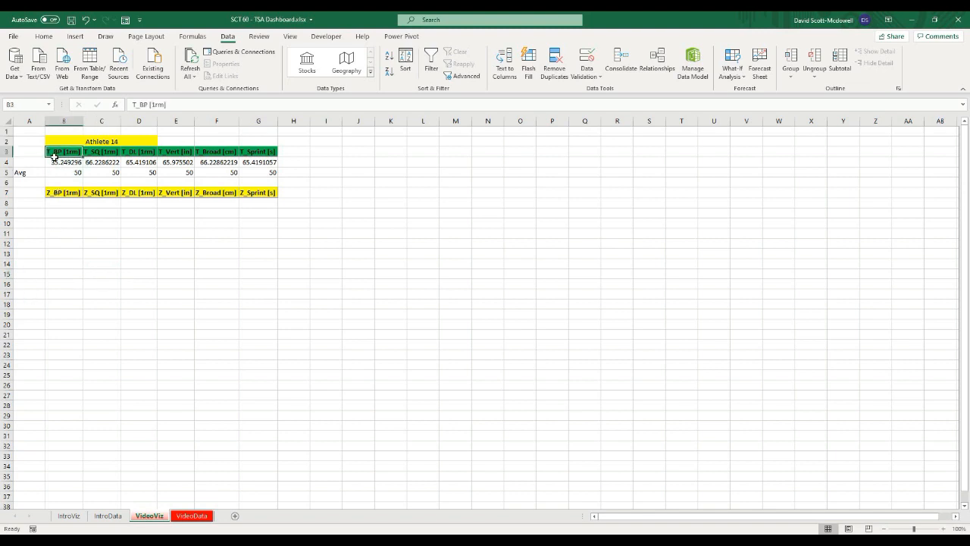
{"action": "left_click_drag", "start_coordinate": [54, 155], "coordinate": [195, 183]}
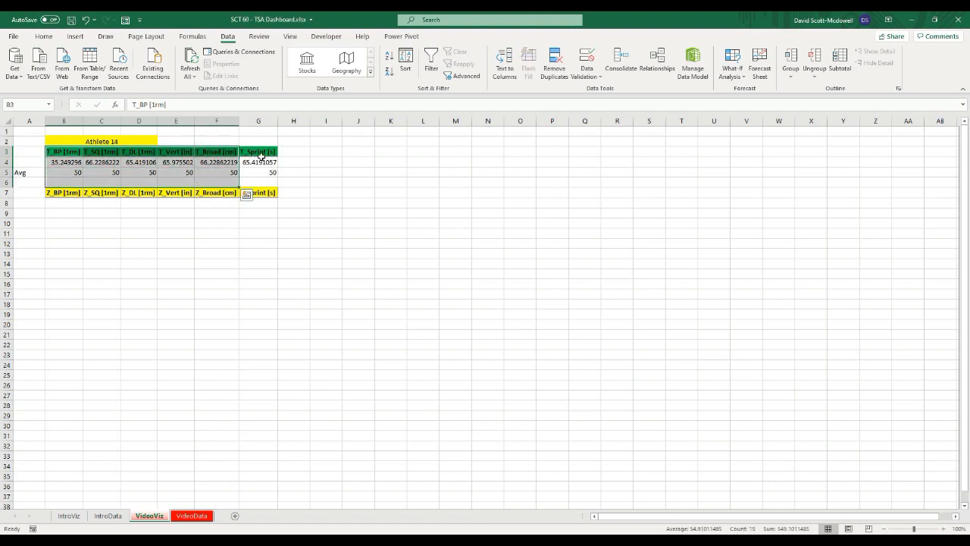
{"action": "left_click", "coordinate": [322, 186]}
{"action": "left_click_drag", "start_coordinate": [68, 154], "coordinate": [250, 160]}
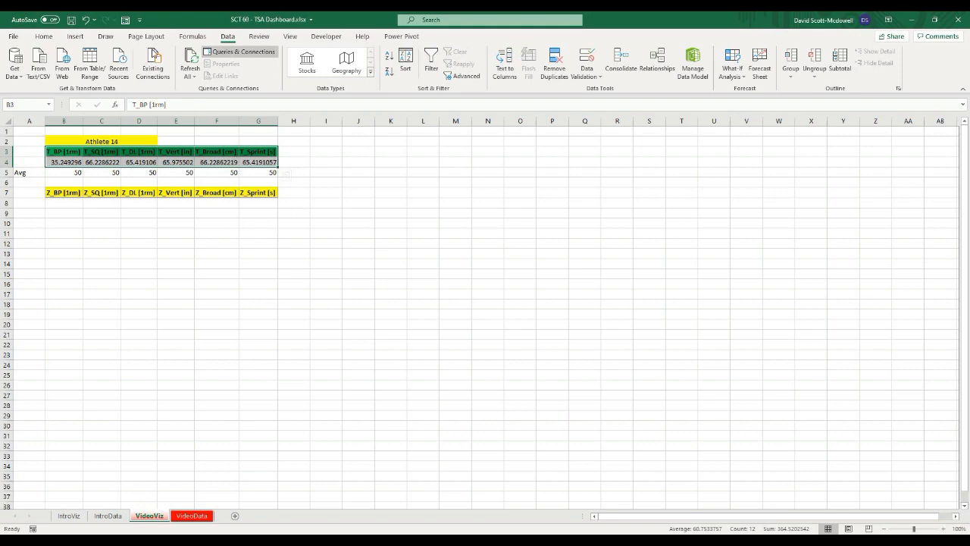
{"action": "left_click", "coordinate": [75, 36]}
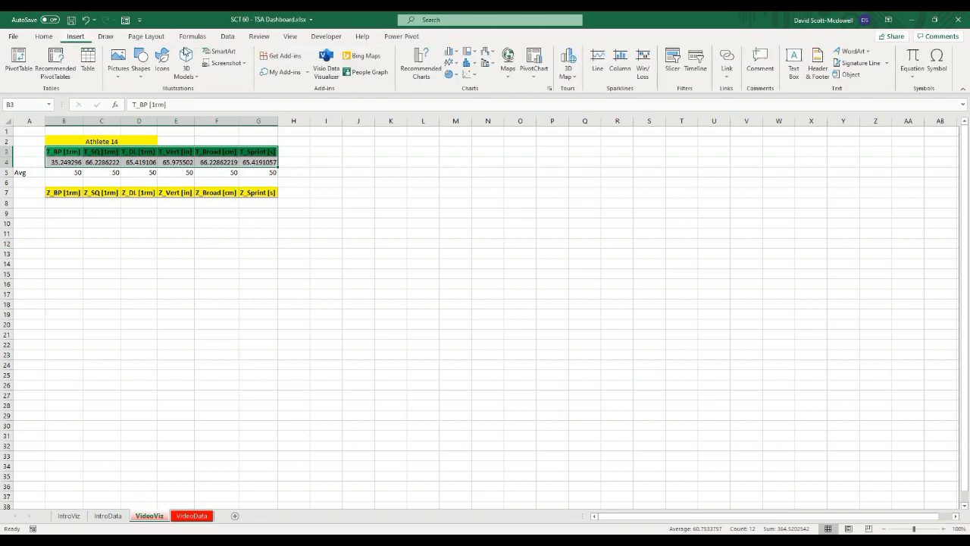
{"action": "left_click", "coordinate": [421, 62]}
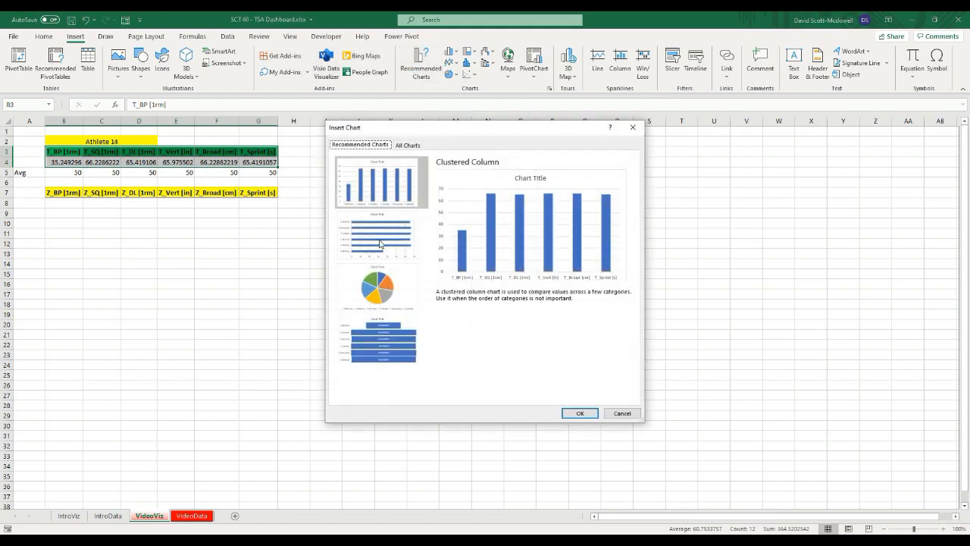
{"action": "left_click", "coordinate": [414, 145]}
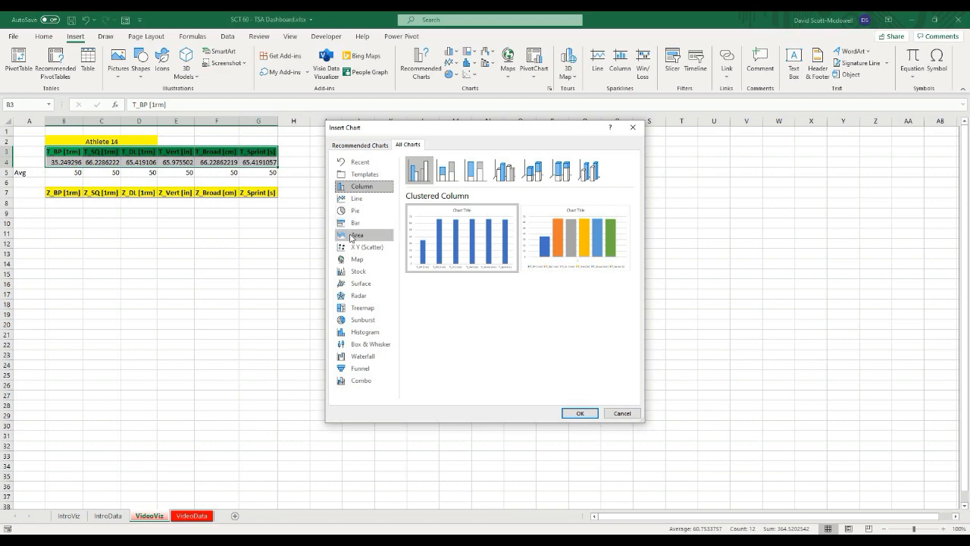
{"action": "left_click", "coordinate": [357, 296]}
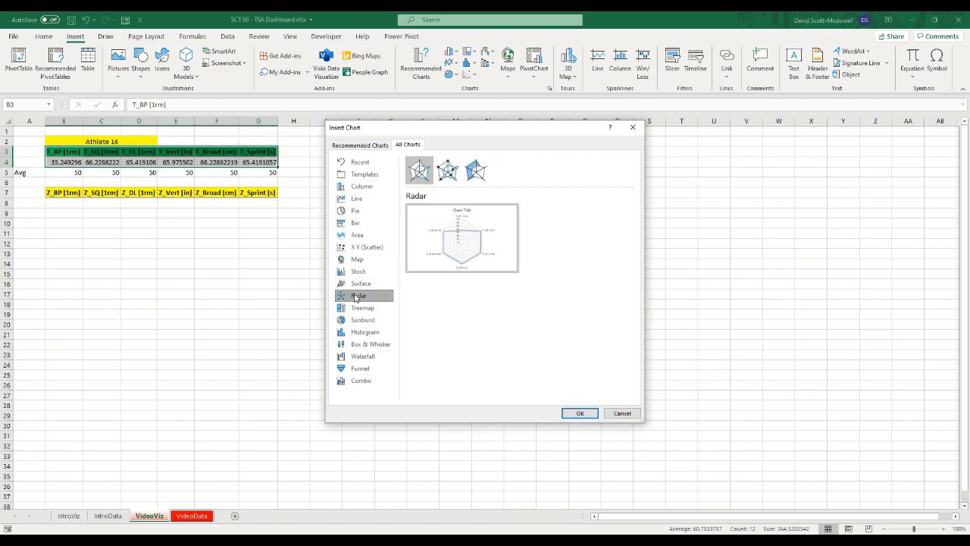
{"action": "left_click", "coordinate": [480, 176]}
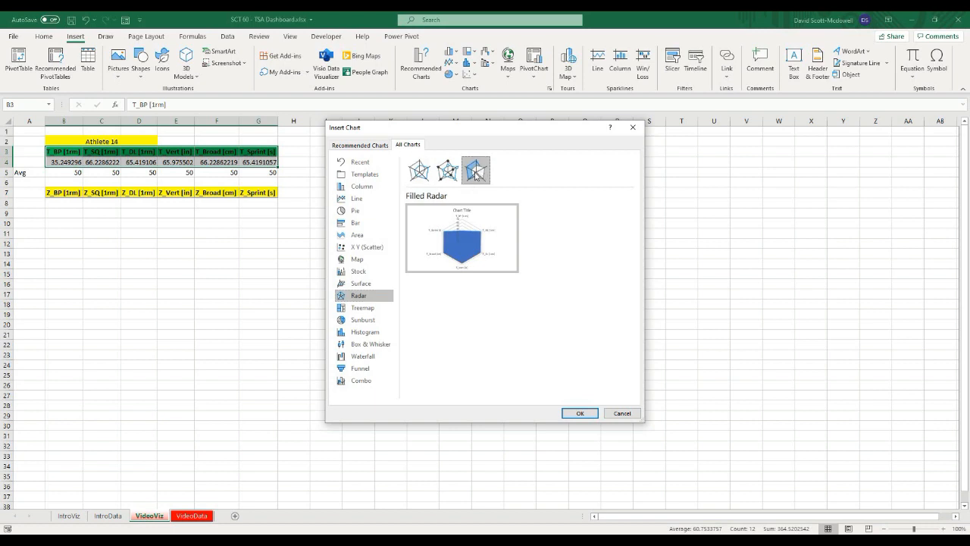
{"action": "left_click", "coordinate": [575, 413]}
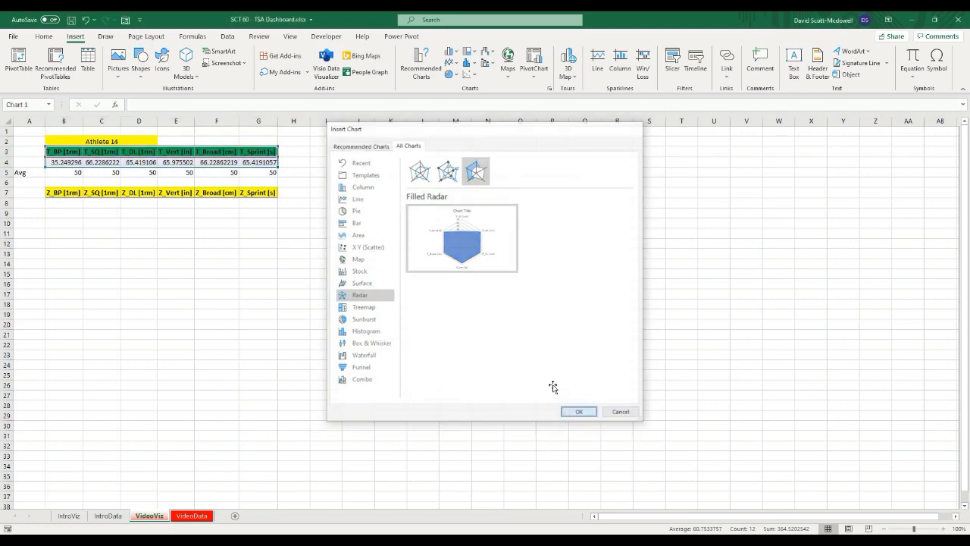
Step: Move and enlarge the radar chart beside the table and delete its title
{"action": "left_click_drag", "start_coordinate": [455, 259], "coordinate": [370, 158]}
{"action": "left_click_drag", "start_coordinate": [553, 293], "coordinate": [598, 323]}
{"action": "left_click", "coordinate": [449, 161]}
{"action": "key", "text": "Delete"}
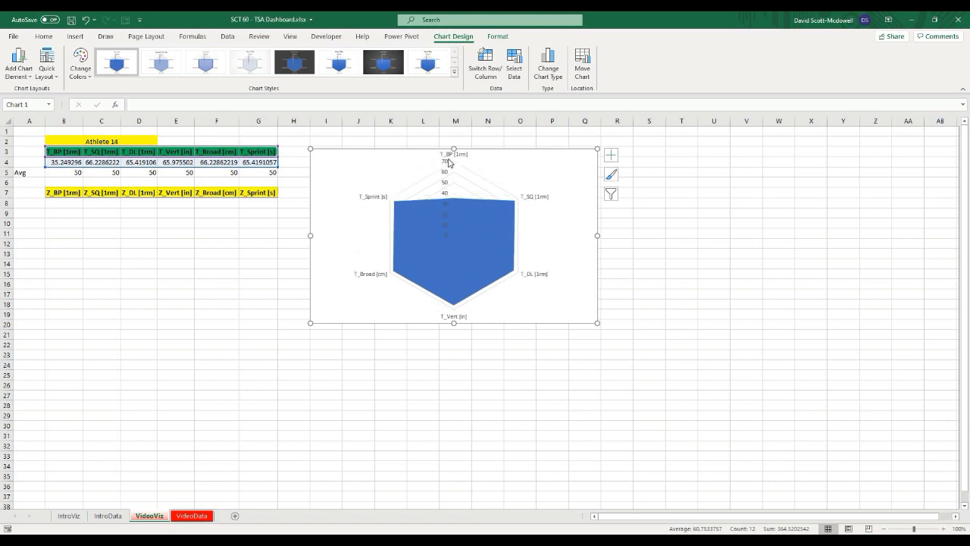
Step: Apply the fourth chart style, a light gradient, to the radar chart
{"action": "left_click", "coordinate": [493, 232]}
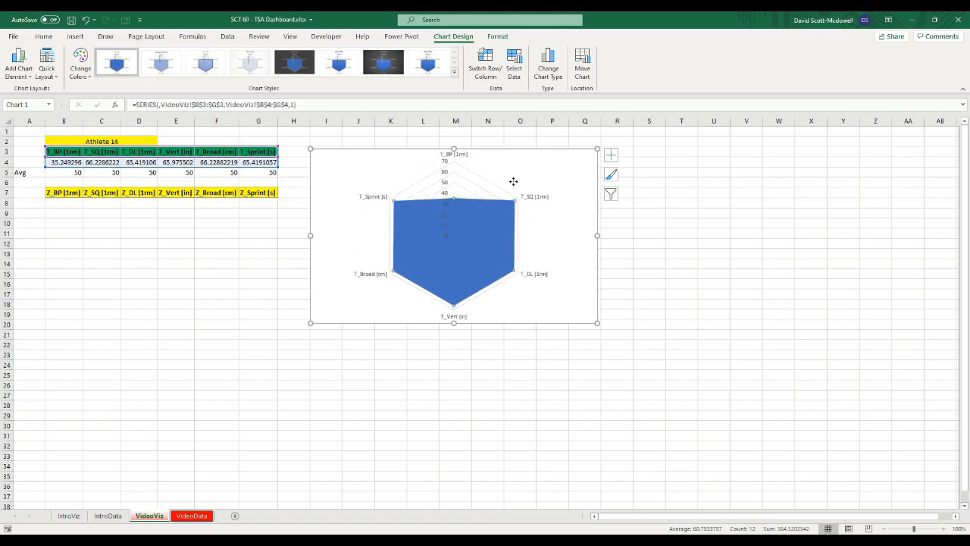
{"action": "left_click", "coordinate": [514, 182]}
{"action": "left_click", "coordinate": [566, 160]}
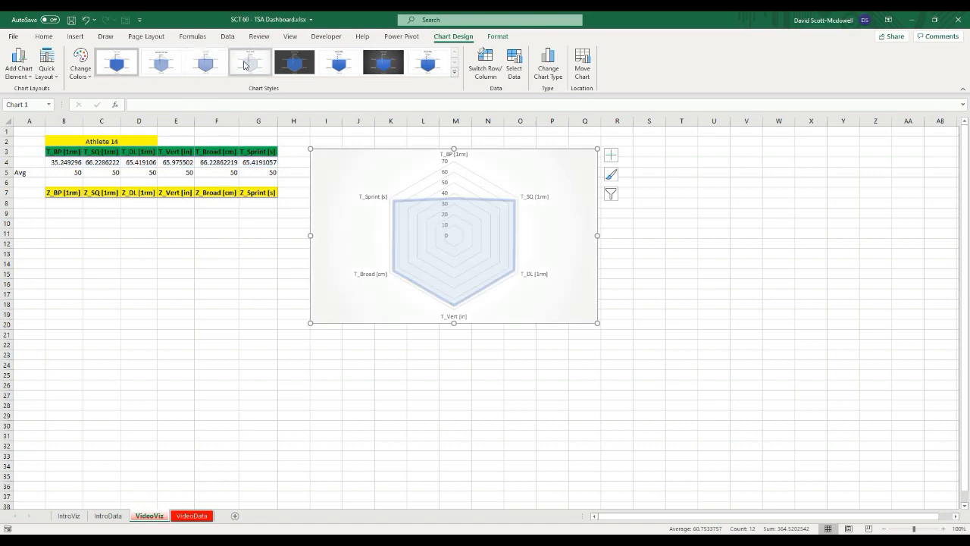
{"action": "left_click", "coordinate": [245, 66]}
{"action": "left_click", "coordinate": [353, 336]}
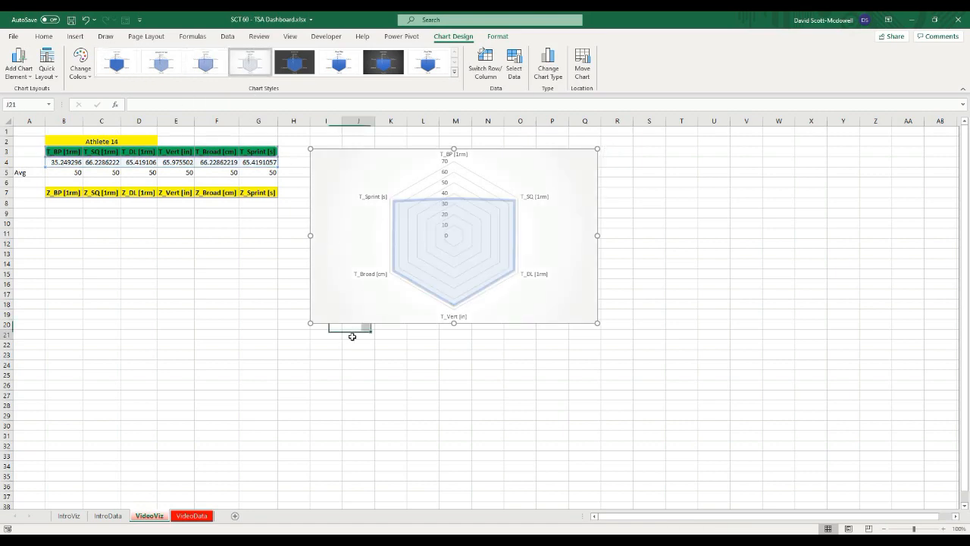
Step: Apply the second chart style to the radar chart
{"action": "left_click", "coordinate": [355, 154]}
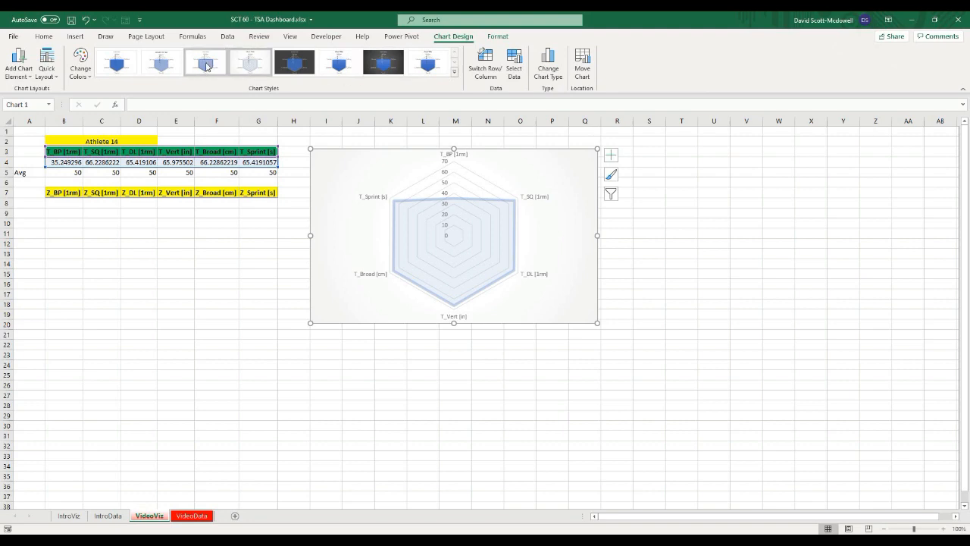
{"action": "left_click", "coordinate": [170, 64]}
{"action": "left_click", "coordinate": [356, 342]}
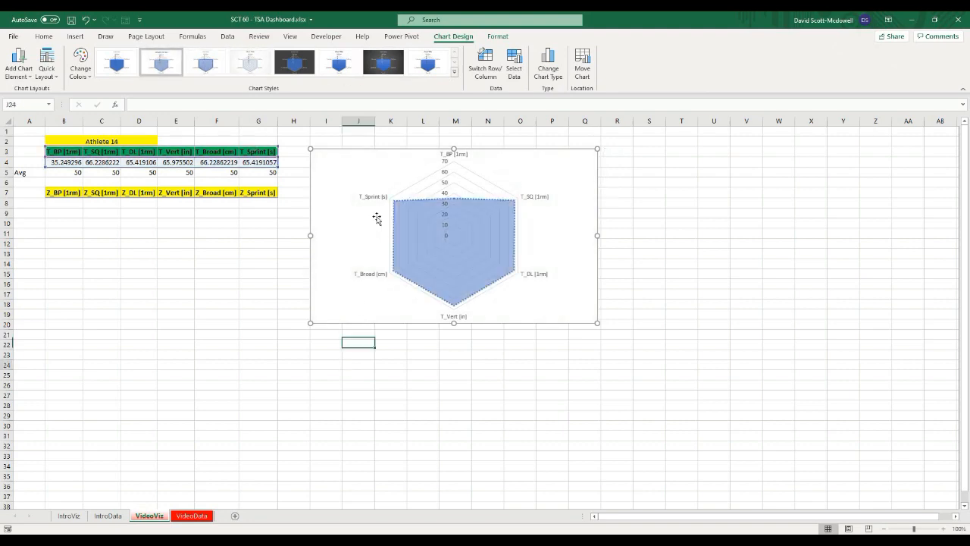
{"action": "left_click", "coordinate": [332, 160]}
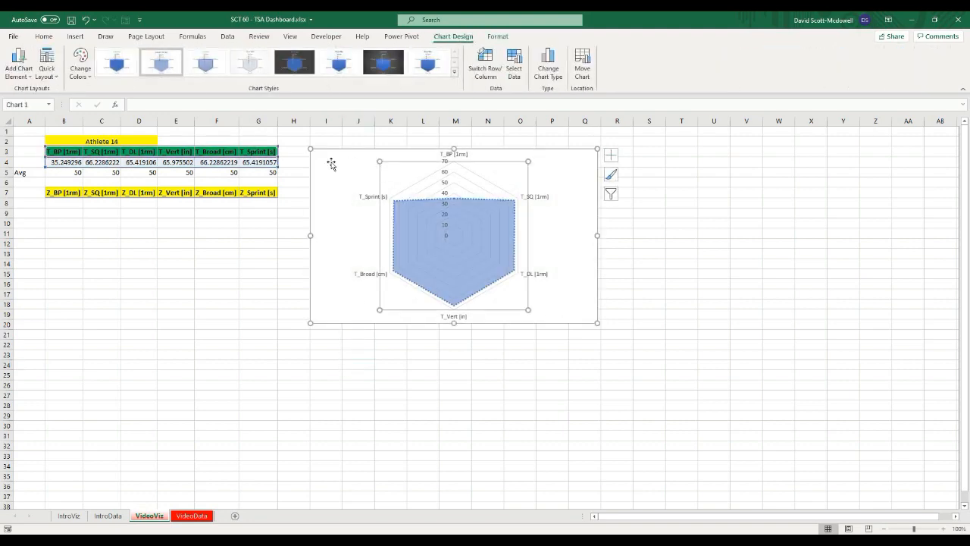
{"action": "left_click", "coordinate": [362, 199]}
{"action": "left_click", "coordinate": [342, 351]}
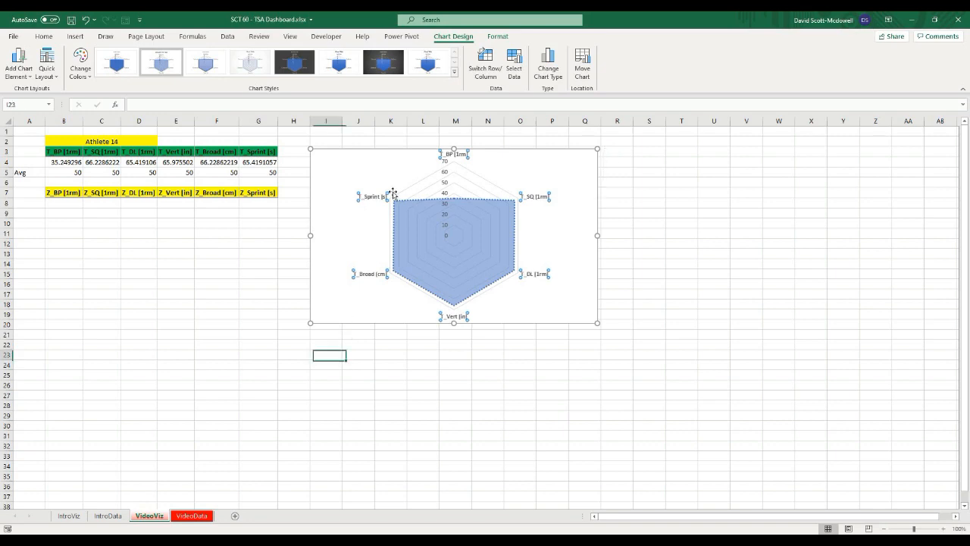
{"action": "left_click", "coordinate": [327, 190]}
{"action": "left_click", "coordinate": [349, 345]}
{"action": "left_click", "coordinate": [325, 189]}
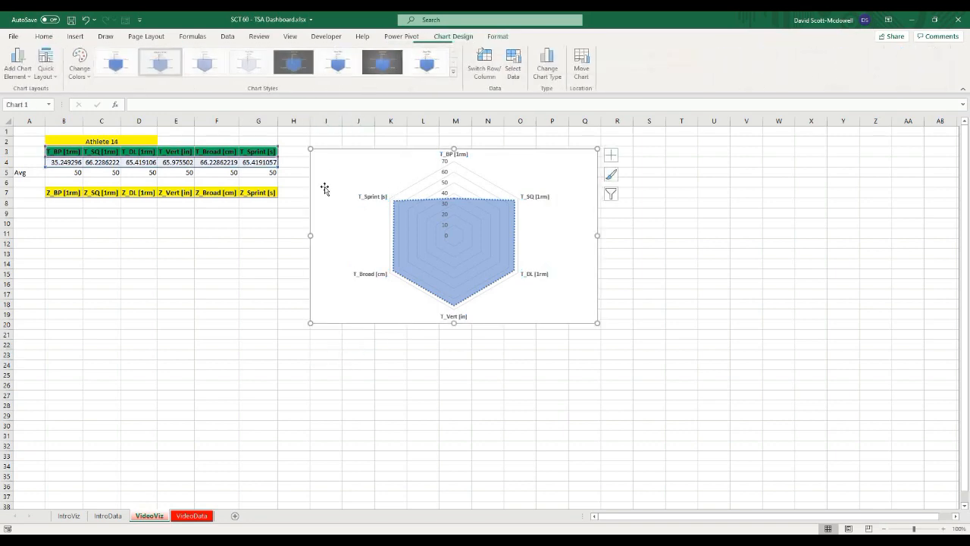
{"action": "left_click", "coordinate": [351, 355]}
{"action": "left_click", "coordinate": [338, 176]}
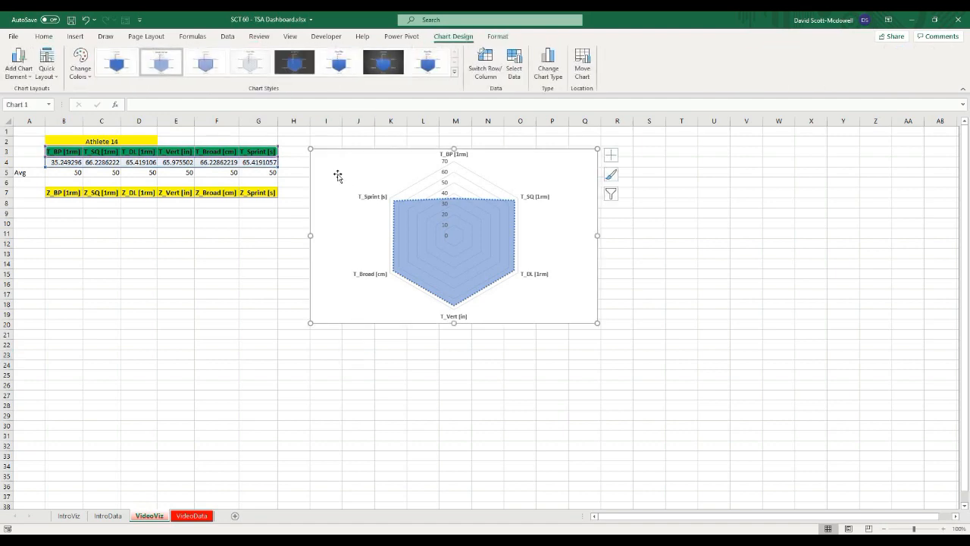
{"action": "left_click", "coordinate": [326, 365]}
{"action": "left_click", "coordinate": [332, 195]}
Step: Edit the radar chart's existing series so its name references the athlete name cell B2
{"action": "right_click", "coordinate": [331, 192]}
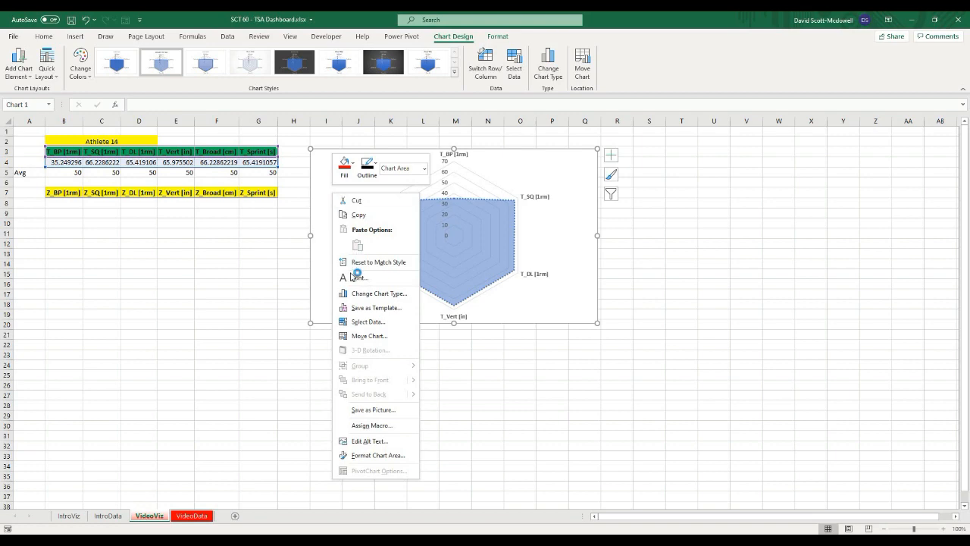
{"action": "left_click", "coordinate": [366, 324]}
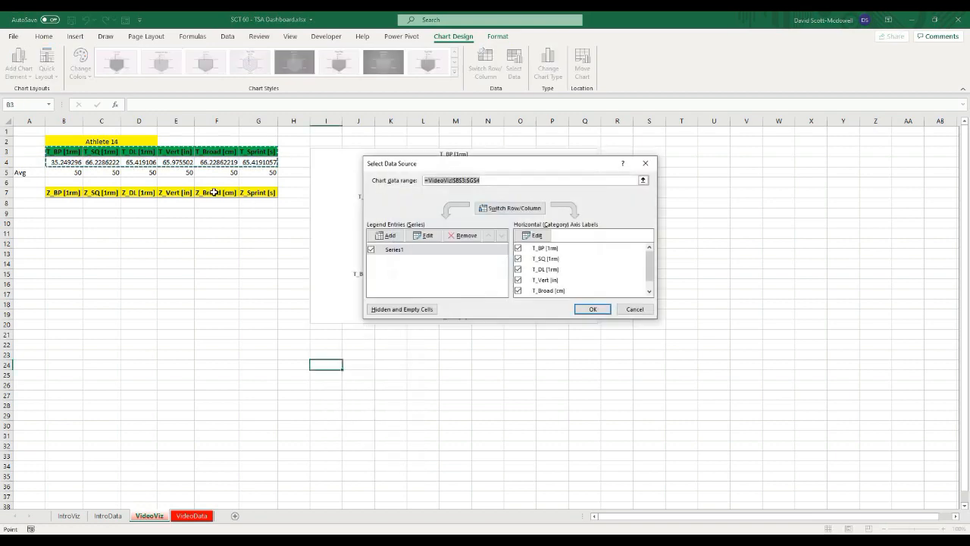
{"action": "left_click", "coordinate": [388, 236]}
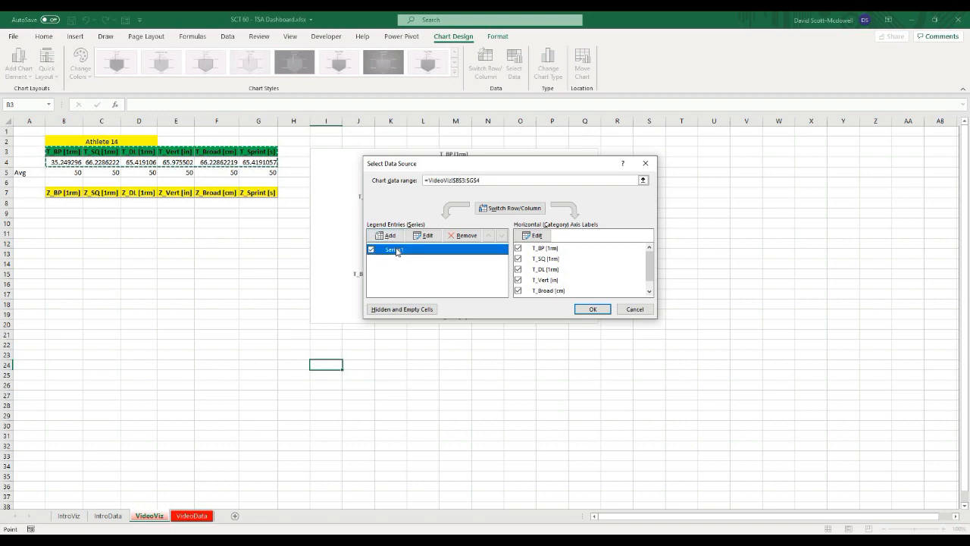
{"action": "left_click", "coordinate": [527, 230]}
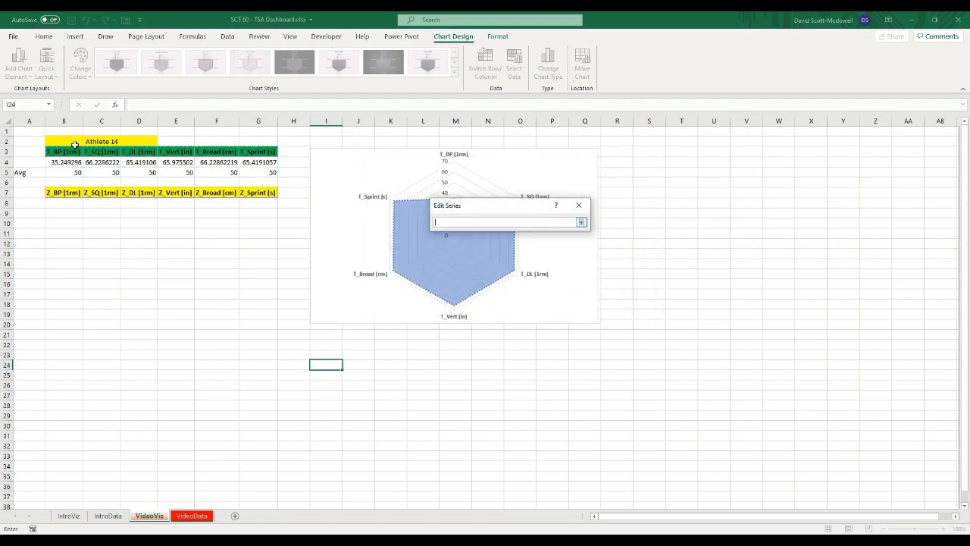
{"action": "left_click", "coordinate": [65, 141]}
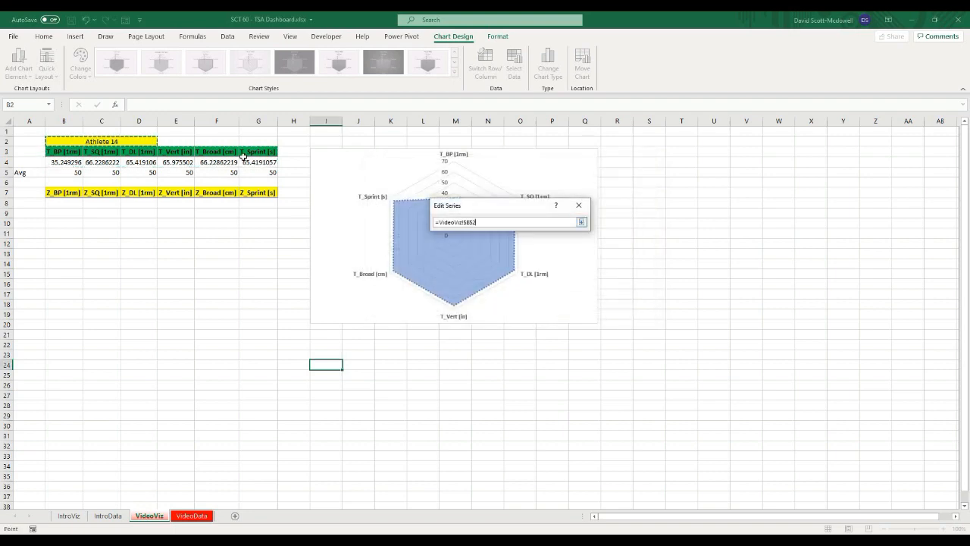
{"action": "left_click", "coordinate": [581, 222]}
{"action": "left_click", "coordinate": [526, 268]}
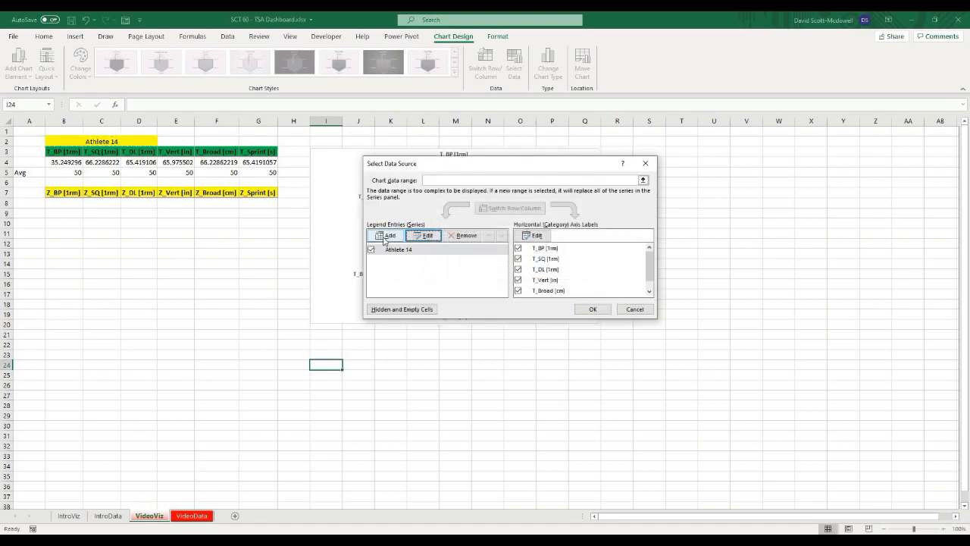
Step: Add a second series to the radar chart named from A5 with values B5:G5 (the Avg row)
{"action": "left_click", "coordinate": [385, 239]}
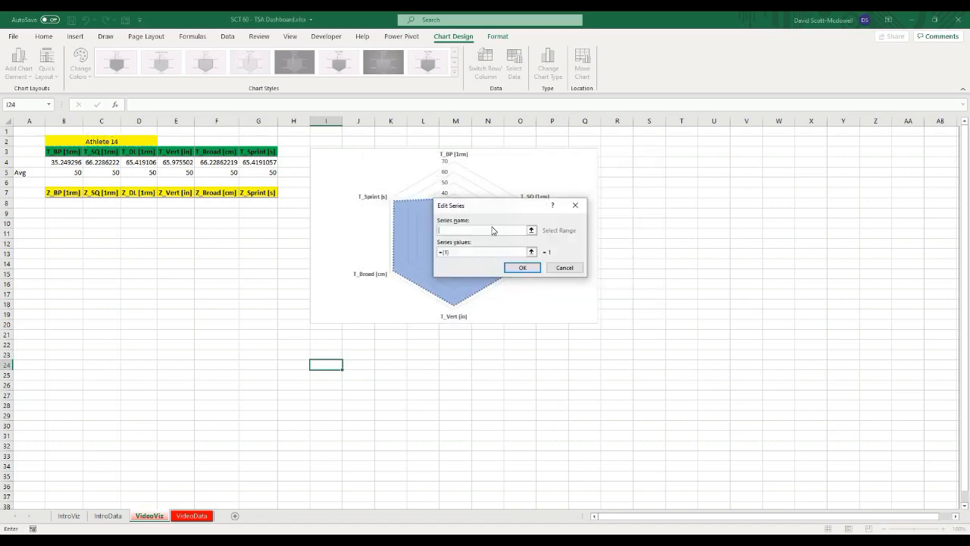
{"action": "left_click", "coordinate": [533, 230]}
{"action": "left_click", "coordinate": [26, 172]}
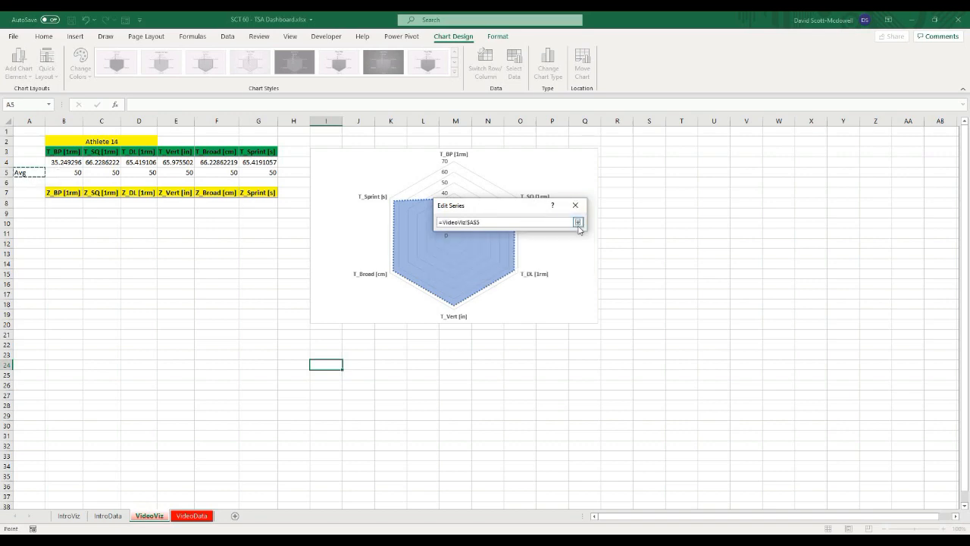
{"action": "left_click", "coordinate": [578, 222]}
{"action": "left_click", "coordinate": [531, 251]}
{"action": "left_click_drag", "start_coordinate": [62, 172], "coordinate": [274, 173]}
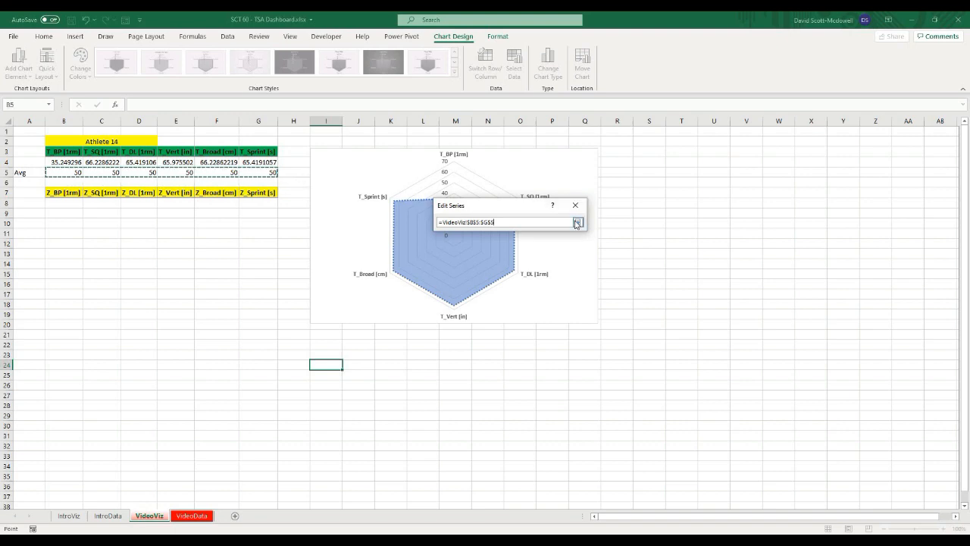
{"action": "left_click", "coordinate": [577, 222]}
{"action": "left_click", "coordinate": [521, 268]}
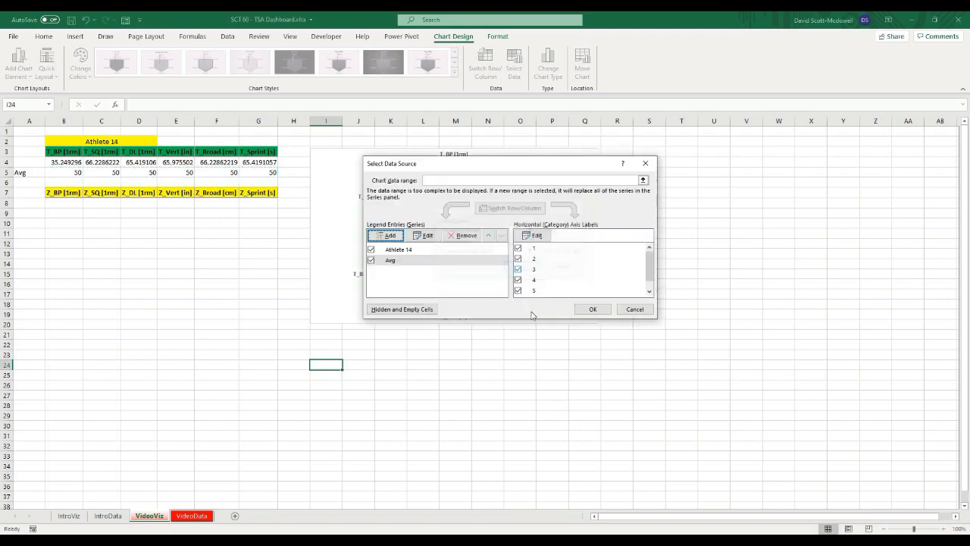
{"action": "left_click", "coordinate": [593, 310]}
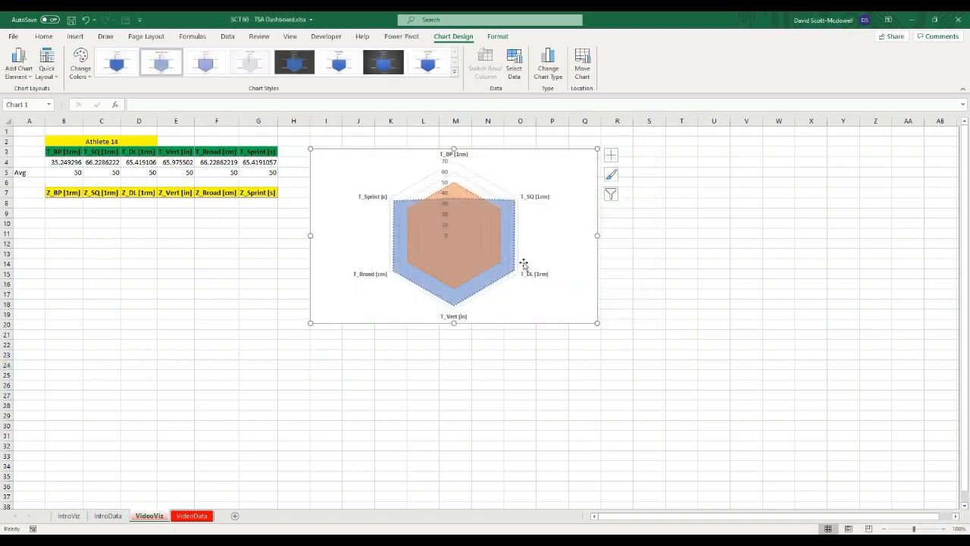
Step: Fill the Avg series with Blue, Accent 1 at 50% transparency and give it a matching blue outline
{"action": "left_click", "coordinate": [457, 190]}
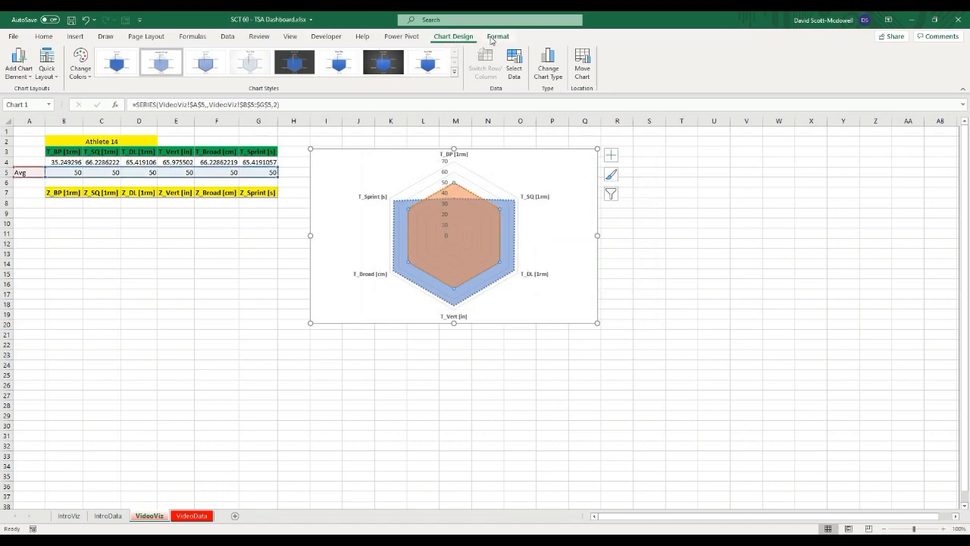
{"action": "key", "text": "Escape"}
{"action": "left_click", "coordinate": [453, 194]}
{"action": "left_click", "coordinate": [497, 36]}
{"action": "left_click", "coordinate": [407, 51]}
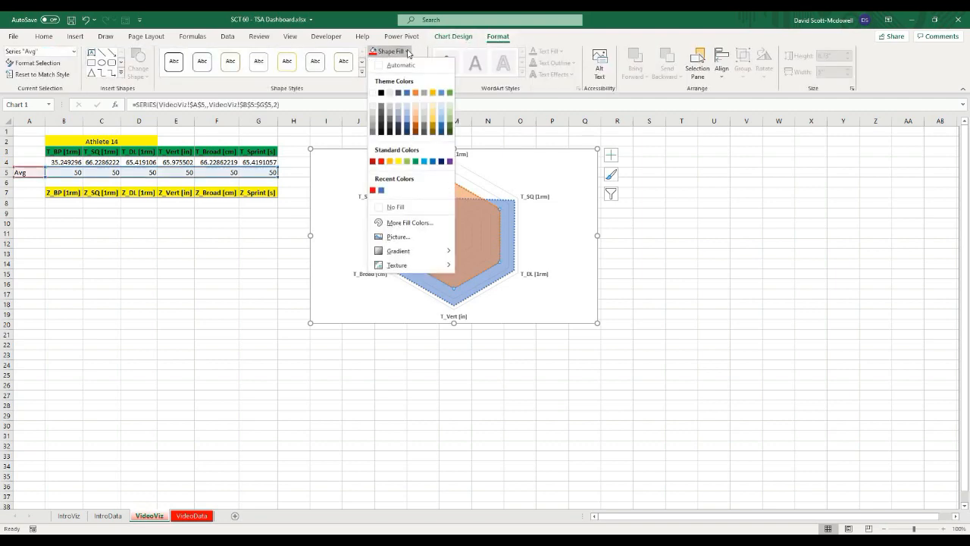
{"action": "left_click", "coordinate": [407, 97]}
{"action": "left_click", "coordinate": [408, 51]}
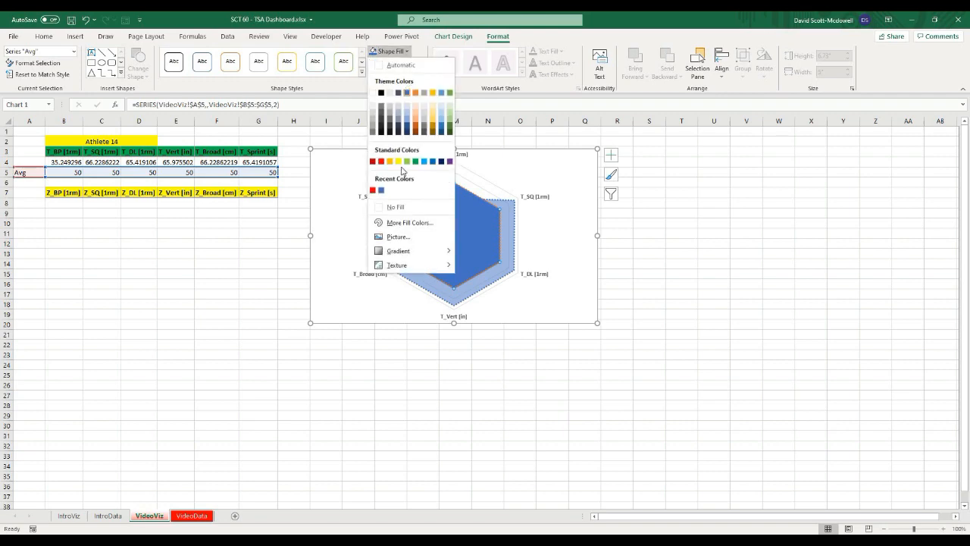
{"action": "left_click", "coordinate": [402, 223]}
{"action": "left_click", "coordinate": [495, 315]}
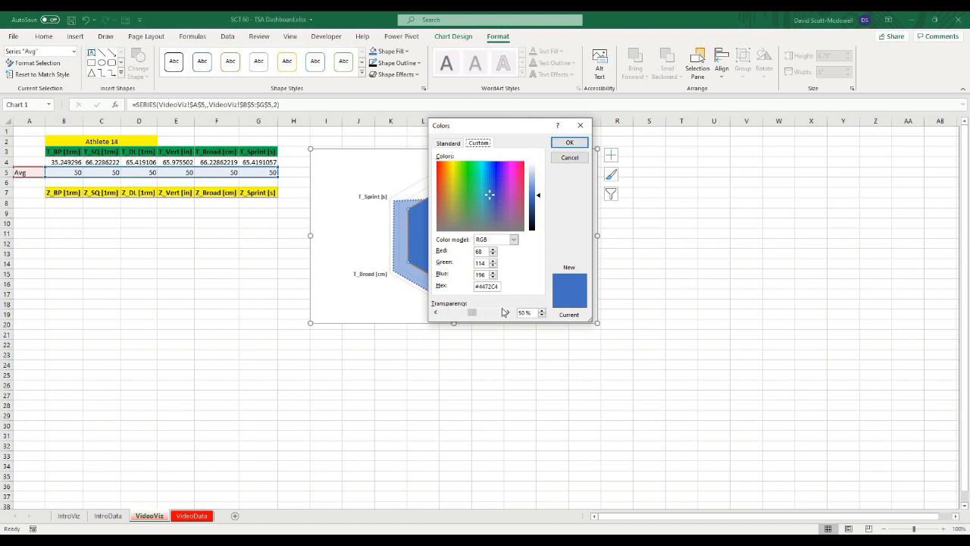
{"action": "left_click", "coordinate": [573, 144]}
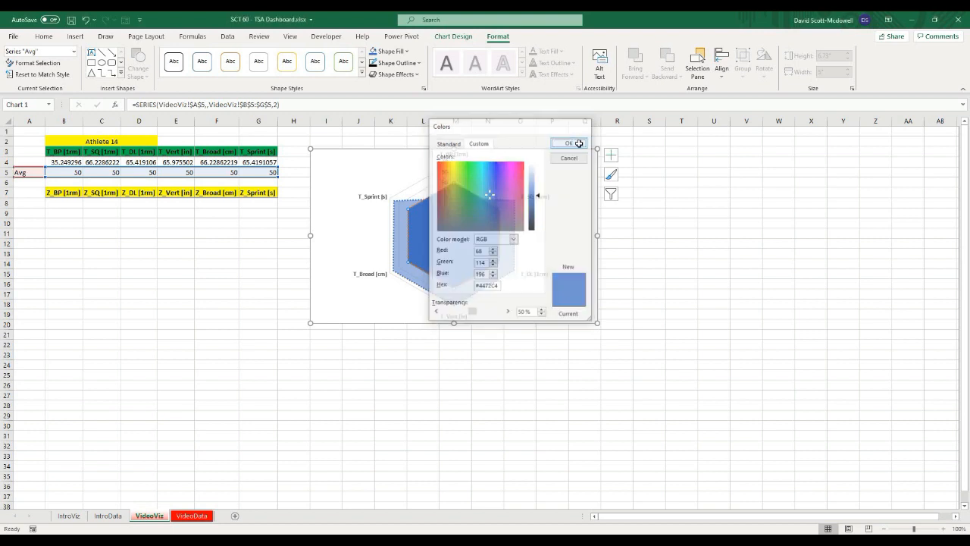
{"action": "left_click", "coordinate": [418, 65]}
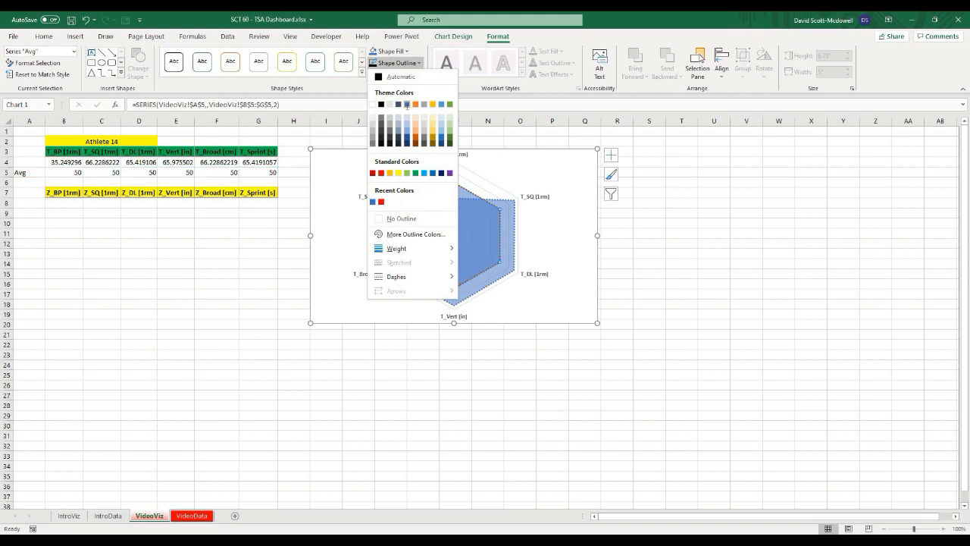
{"action": "left_click", "coordinate": [409, 104]}
{"action": "key", "text": "Escape"}
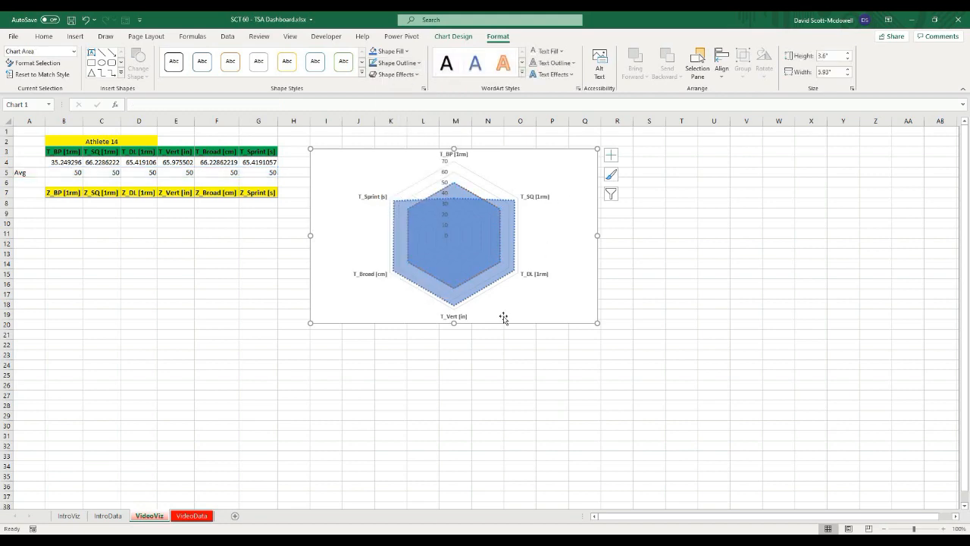
Step: Fill the Athlete 14 series red at 50% transparency and set its outline to Automatic
{"action": "left_click", "coordinate": [401, 220]}
{"action": "left_click", "coordinate": [407, 52]}
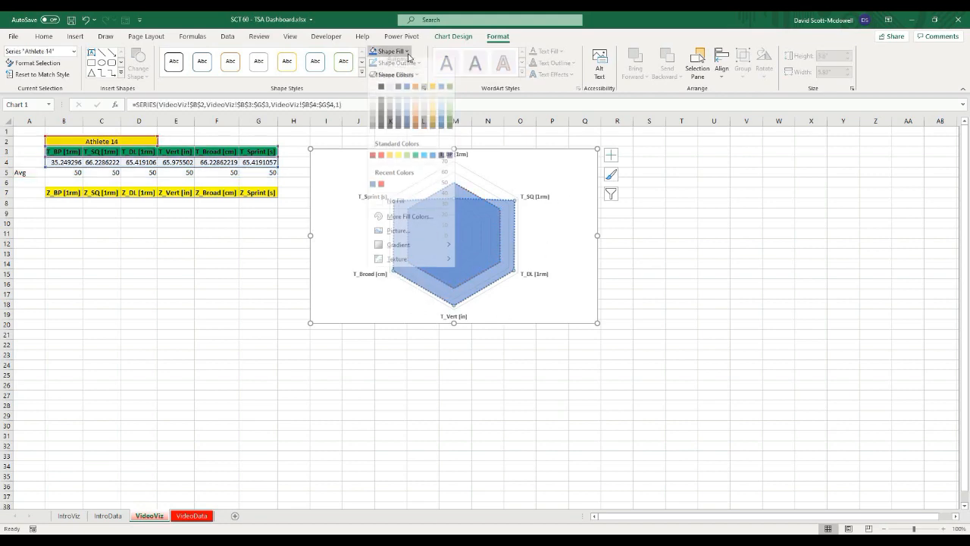
{"action": "left_click", "coordinate": [381, 161]}
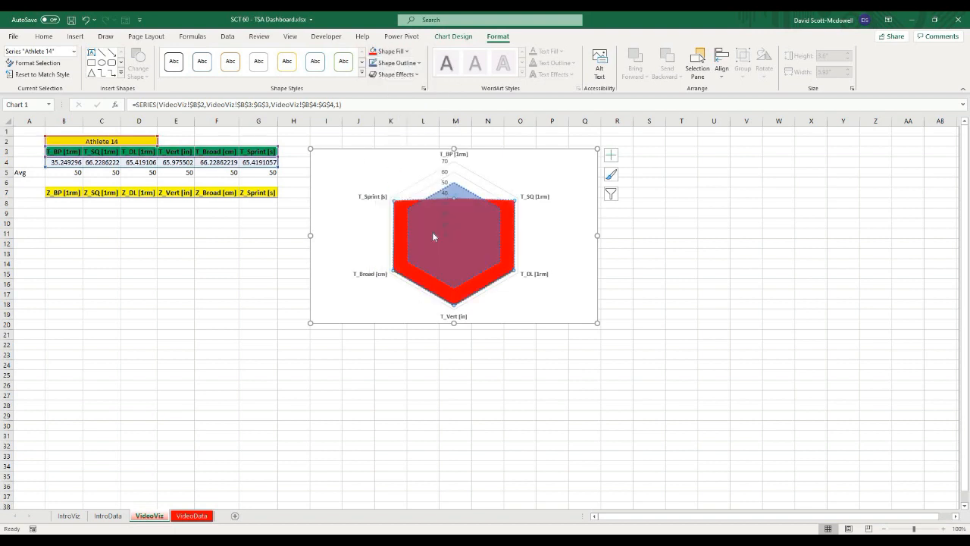
{"action": "left_click", "coordinate": [408, 52]}
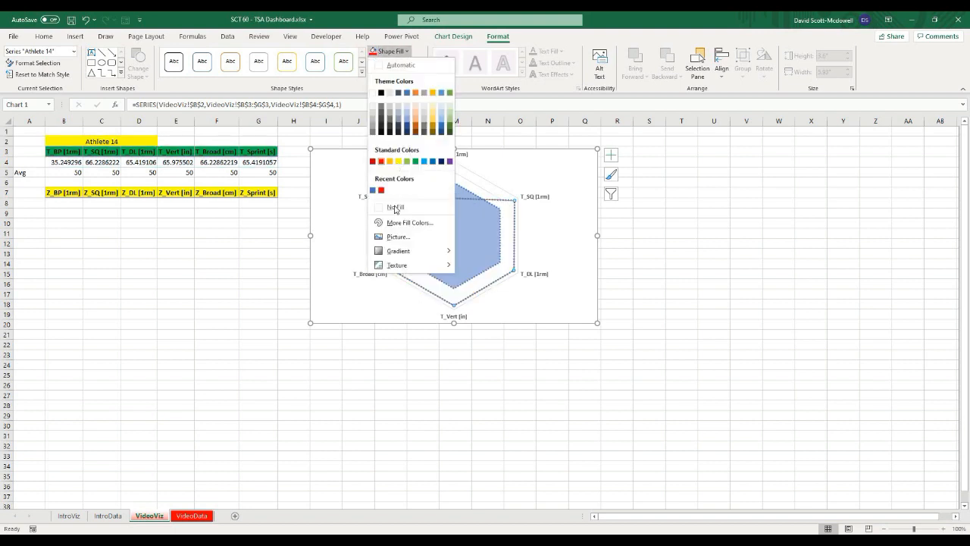
{"action": "left_click", "coordinate": [399, 223]}
{"action": "left_click", "coordinate": [488, 312]}
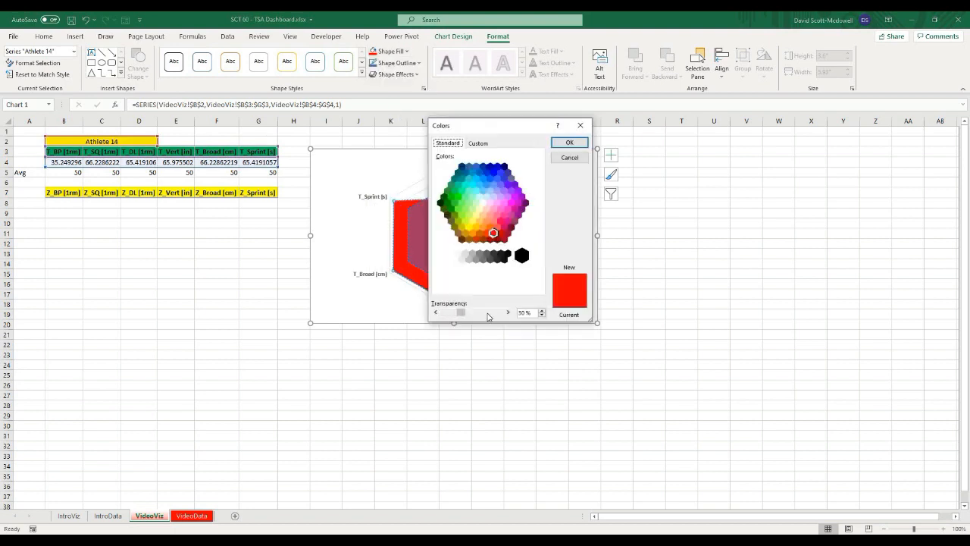
{"action": "left_click", "coordinate": [571, 143]}
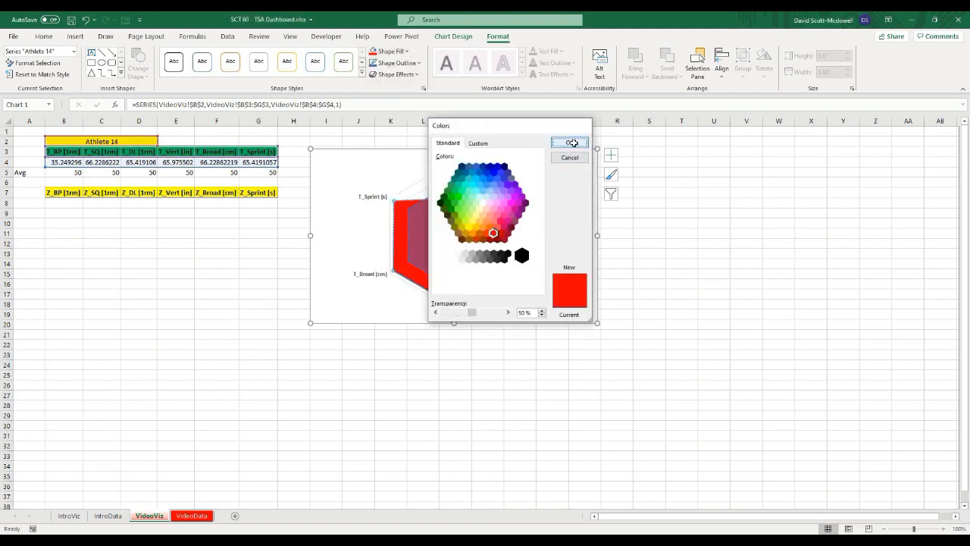
{"action": "left_click", "coordinate": [401, 66]}
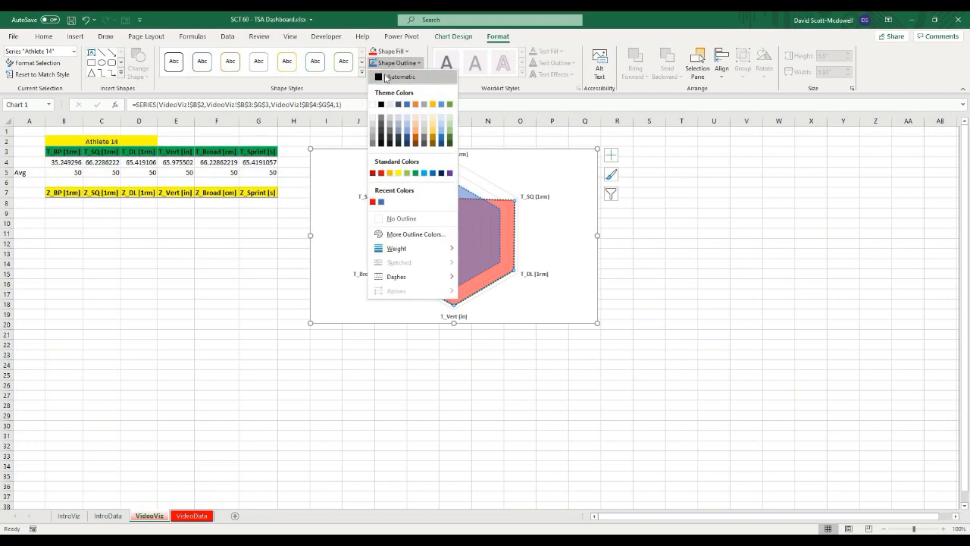
{"action": "left_click", "coordinate": [386, 78]}
{"action": "left_click", "coordinate": [776, 314]}
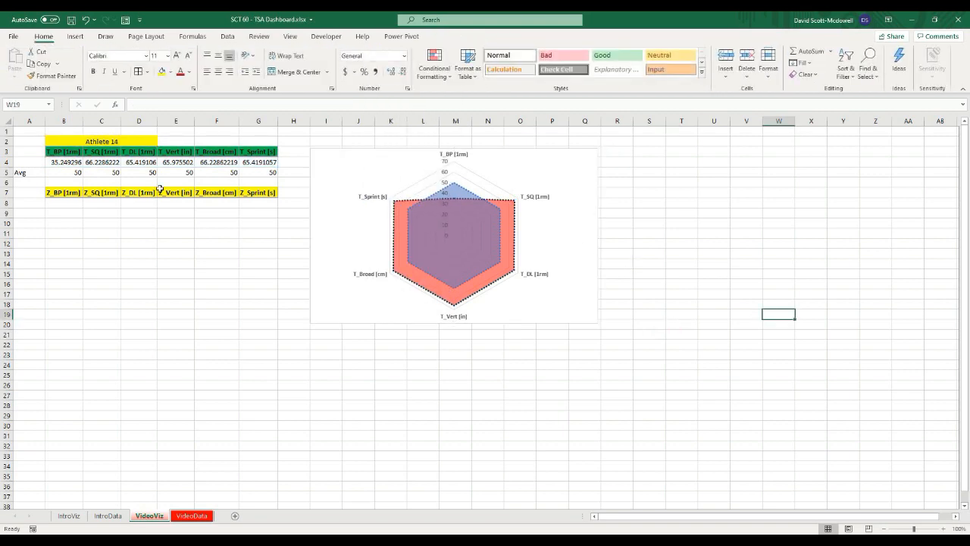
Step: Set the radar value axis maximum bound to 100
{"action": "left_click", "coordinate": [447, 167]}
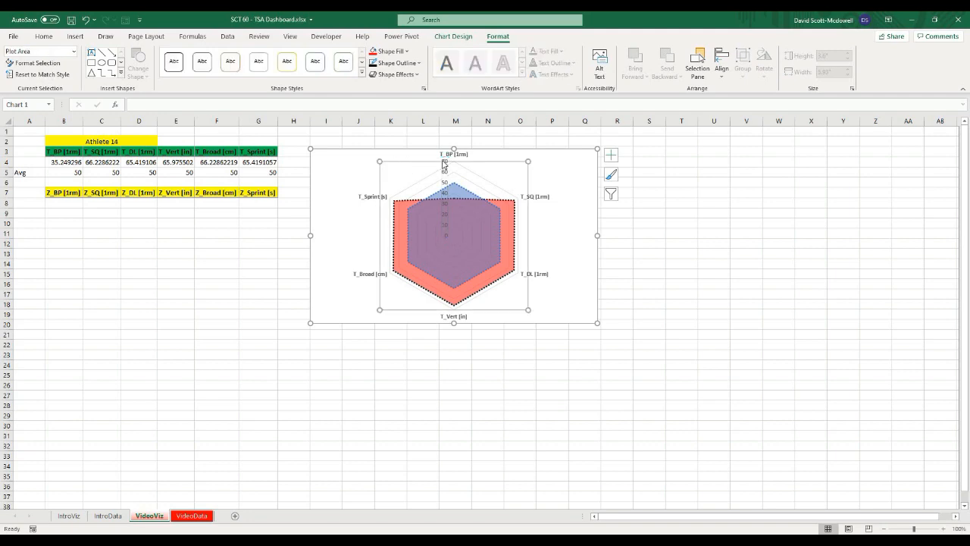
{"action": "left_click", "coordinate": [332, 158]}
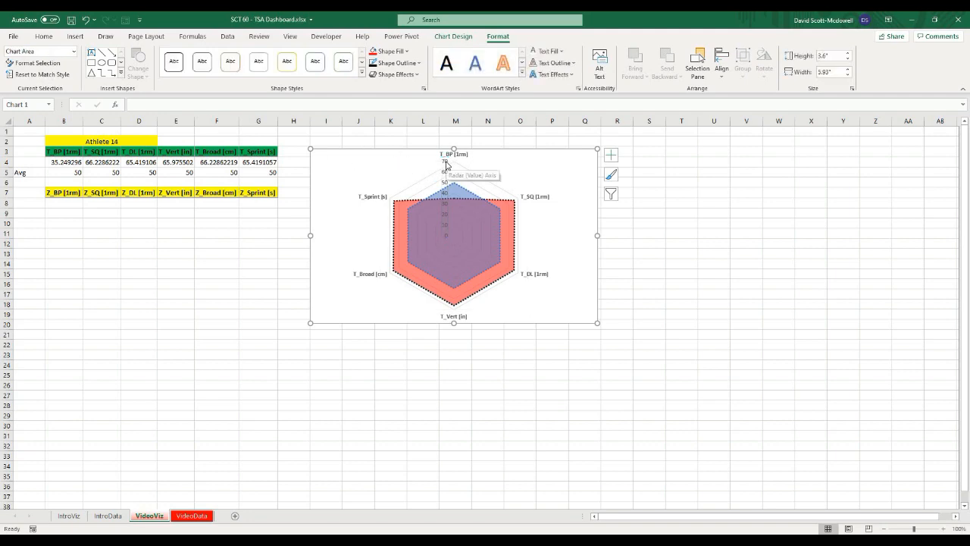
{"action": "double_click", "coordinate": [446, 166]}
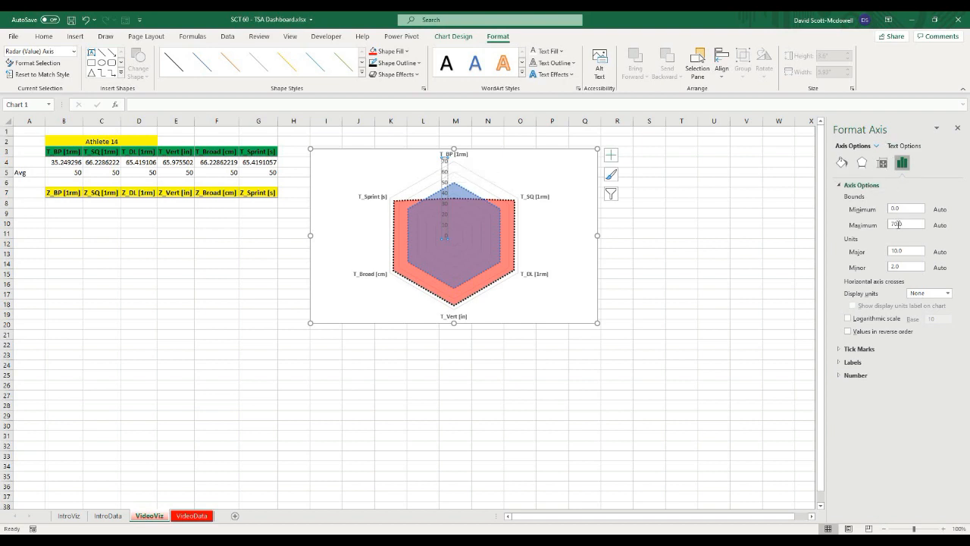
{"action": "left_click", "coordinate": [897, 224]}
{"action": "double_click", "coordinate": [883, 225]}
{"action": "type", "text": "100"}
{"action": "key", "text": "Return"}
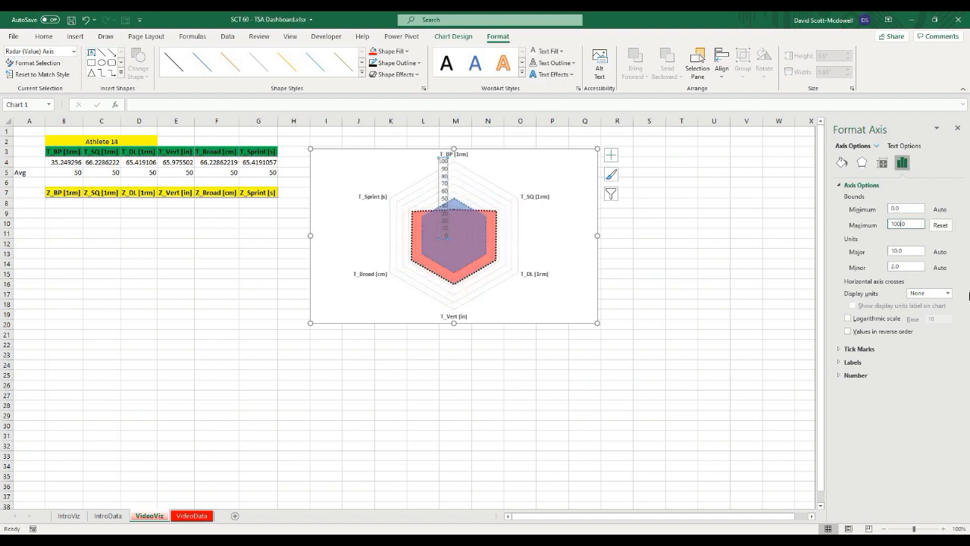
{"action": "left_click", "coordinate": [661, 235]}
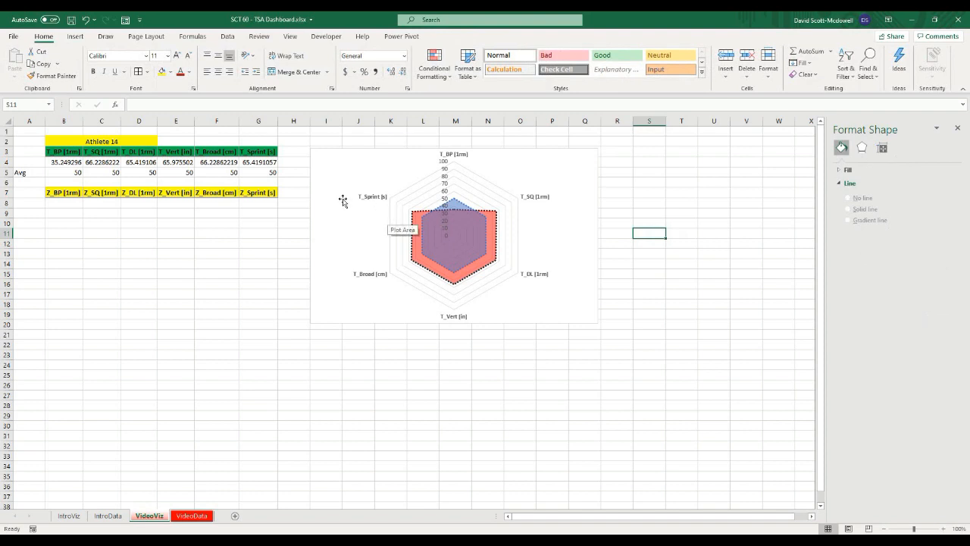
Step: Switch the athlete selector through several athletes to test the radar chart, finishing on Athlete 4
{"action": "left_click", "coordinate": [121, 141]}
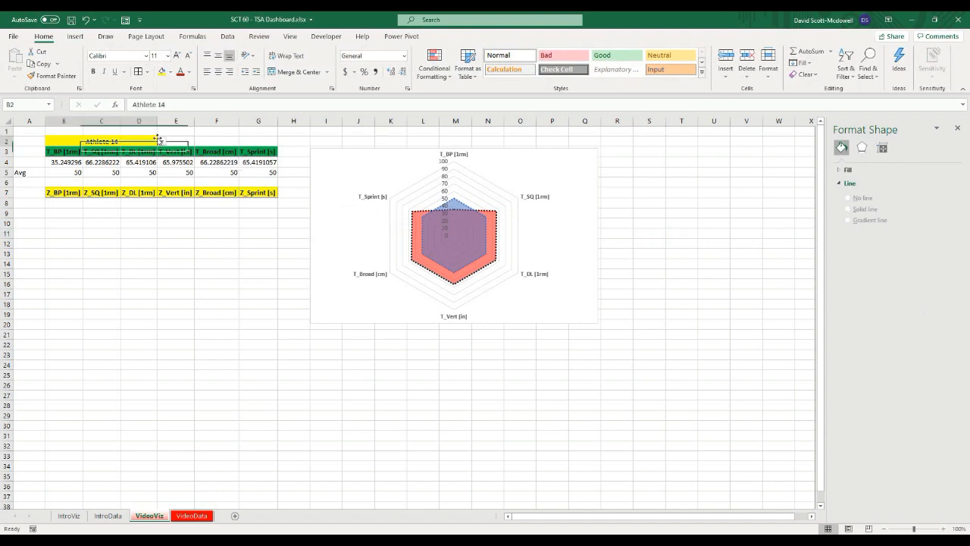
{"action": "left_click", "coordinate": [95, 175]}
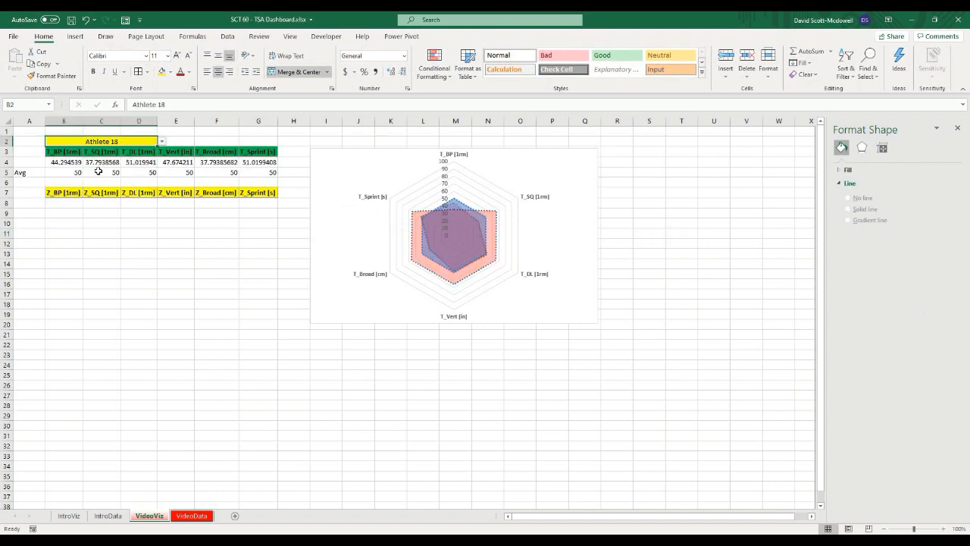
{"action": "left_click", "coordinate": [161, 141]}
{"action": "left_click", "coordinate": [104, 189]}
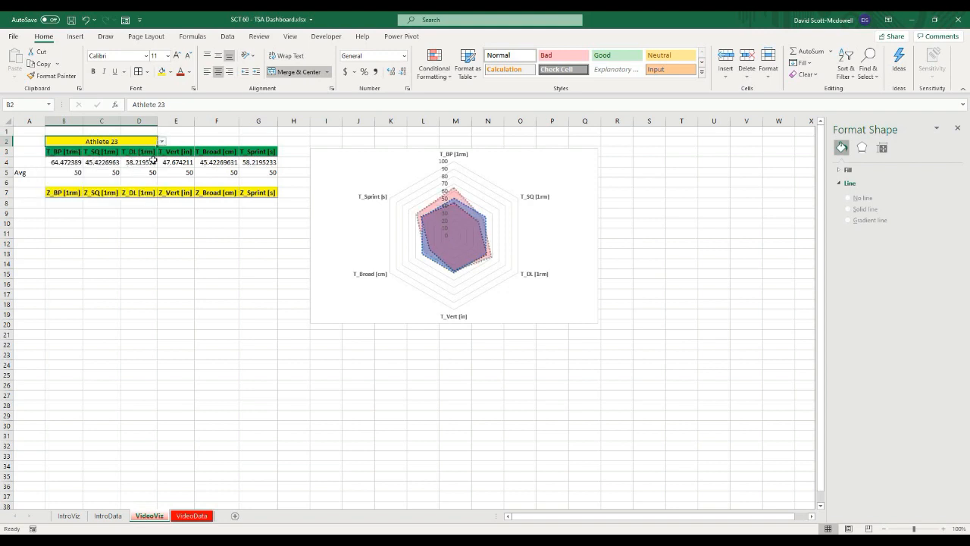
{"action": "left_click", "coordinate": [161, 141]}
{"action": "scroll", "coordinate": [102, 170], "scroll_direction": "up", "scroll_amount": 4}
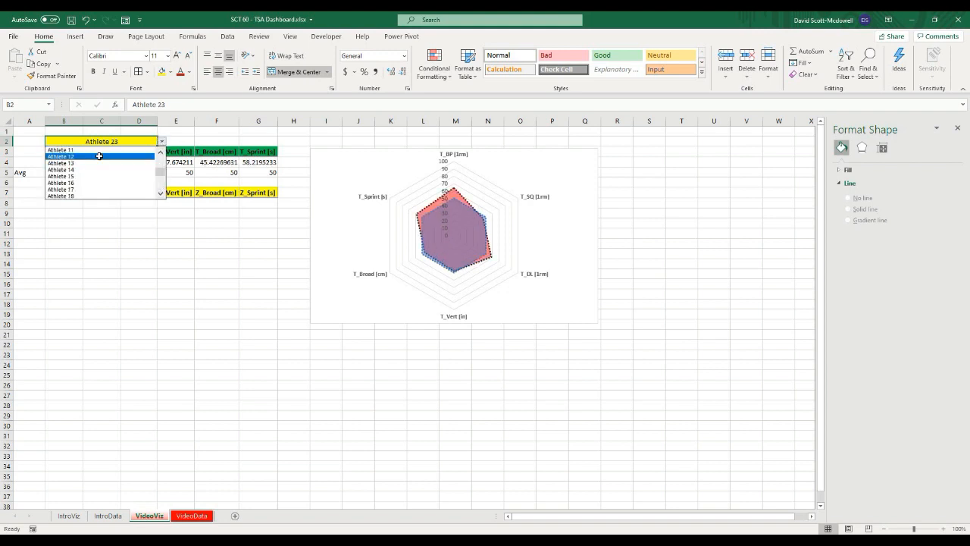
{"action": "left_click", "coordinate": [99, 152]}
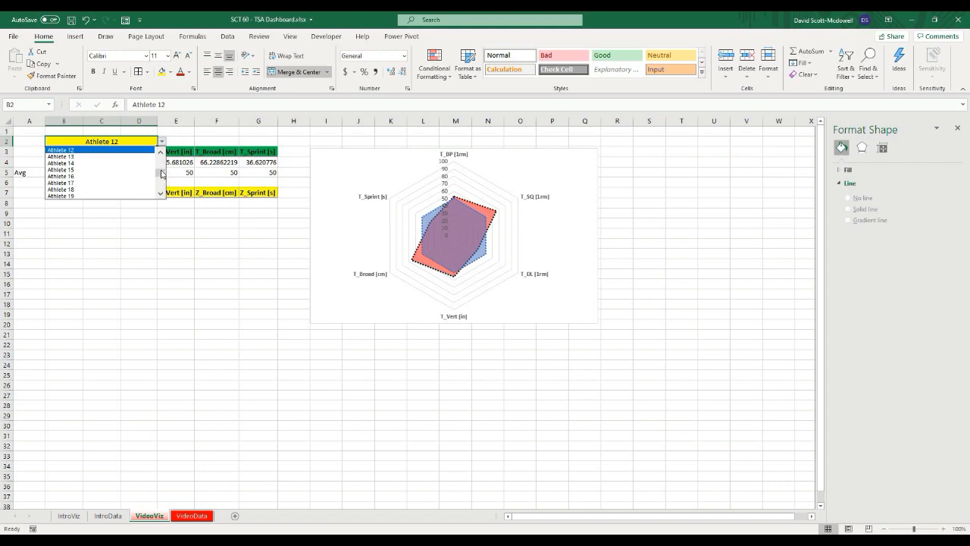
{"action": "left_click", "coordinate": [97, 153]}
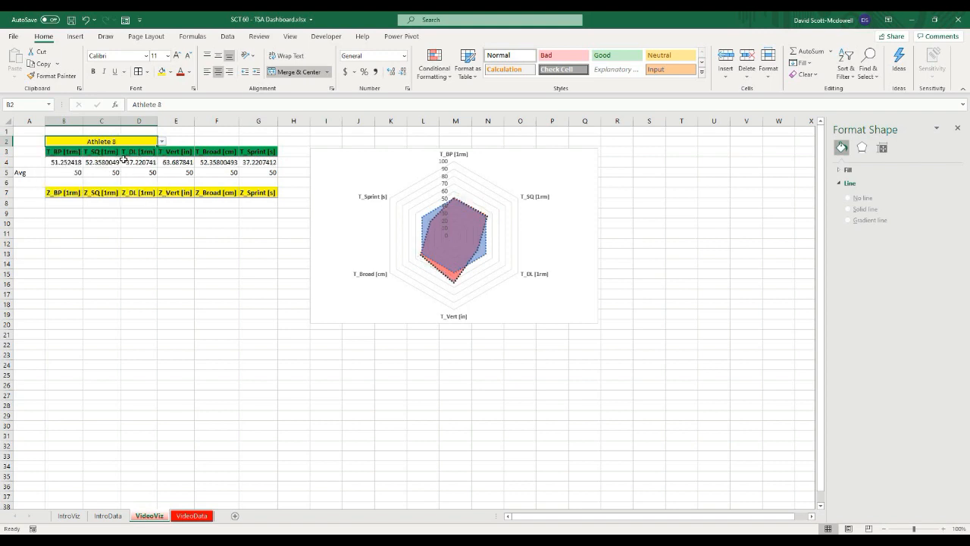
{"action": "left_click", "coordinate": [300, 384]}
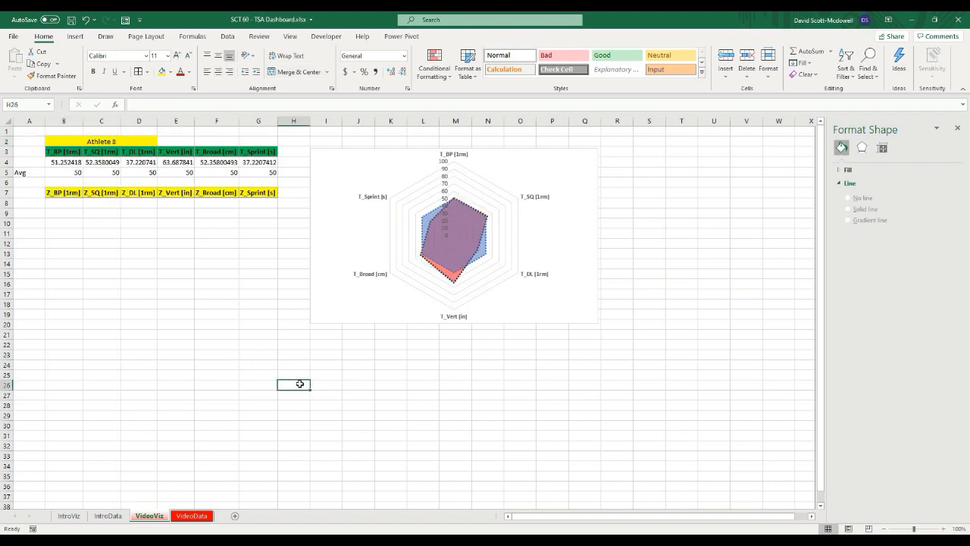
{"action": "left_click", "coordinate": [146, 141]}
{"action": "left_click", "coordinate": [161, 141]}
{"action": "scroll", "coordinate": [158, 169], "scroll_direction": "up", "scroll_amount": 3}
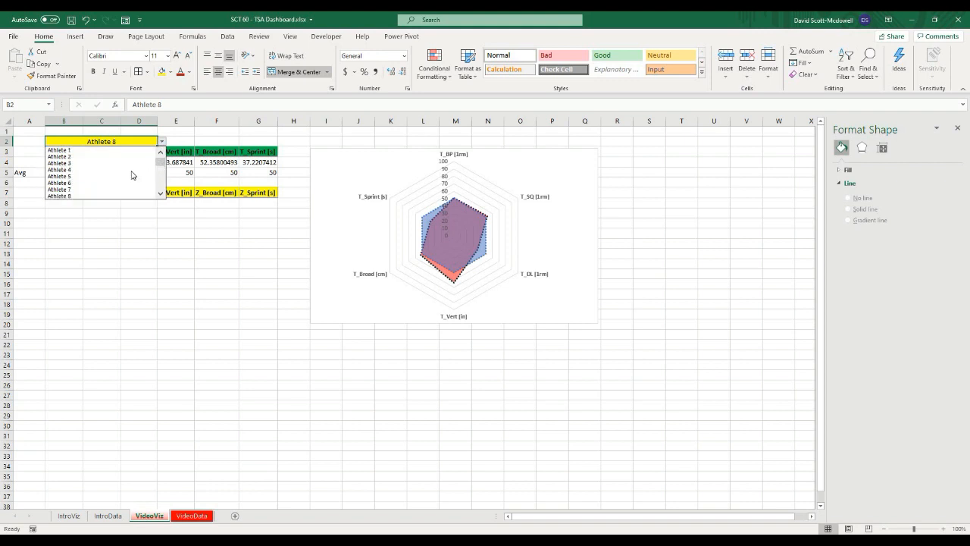
{"action": "left_click", "coordinate": [134, 169]}
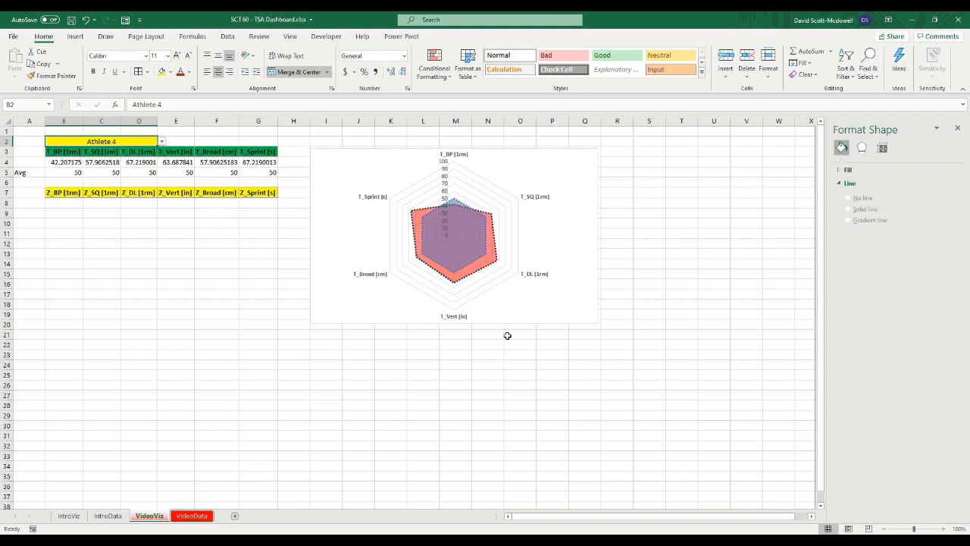
{"action": "left_click", "coordinate": [397, 293]}
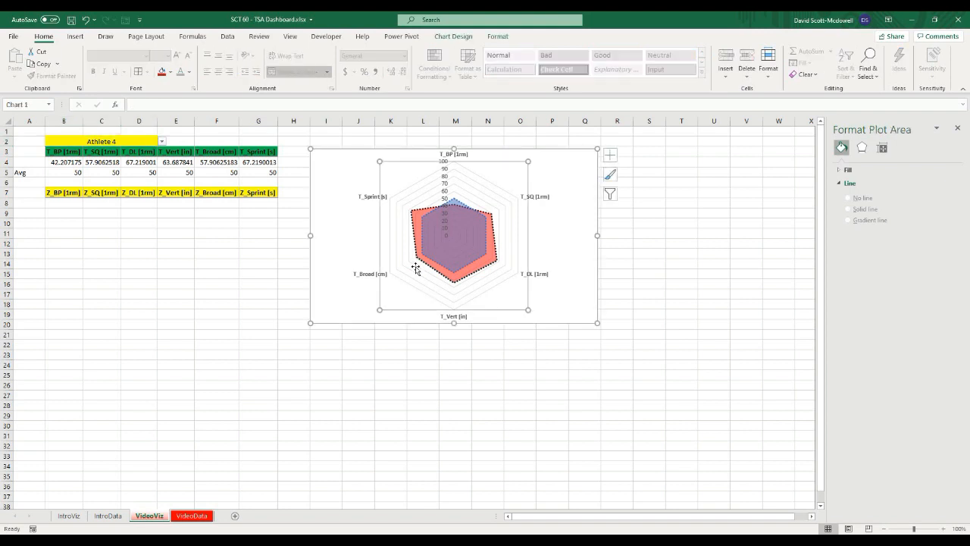
{"action": "left_click", "coordinate": [373, 287]}
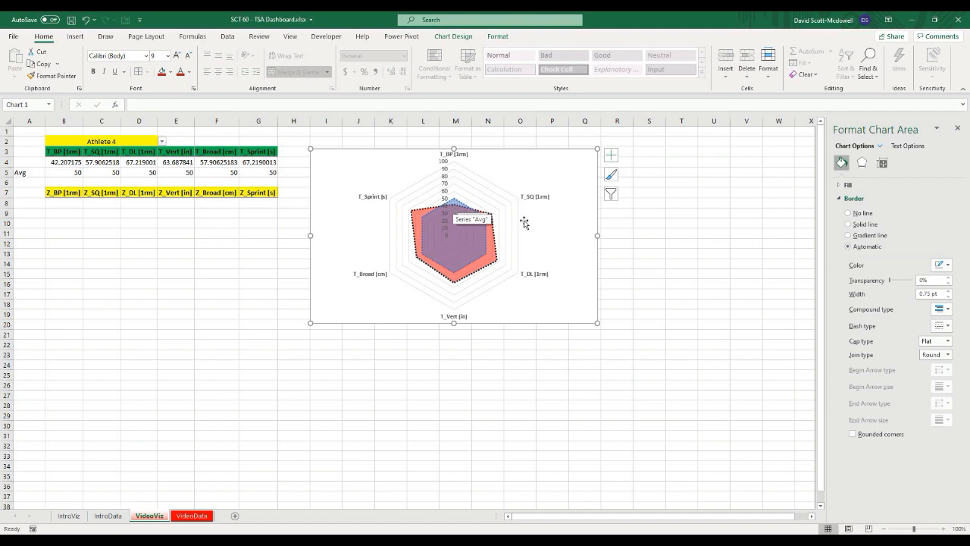
{"action": "left_click", "coordinate": [519, 405]}
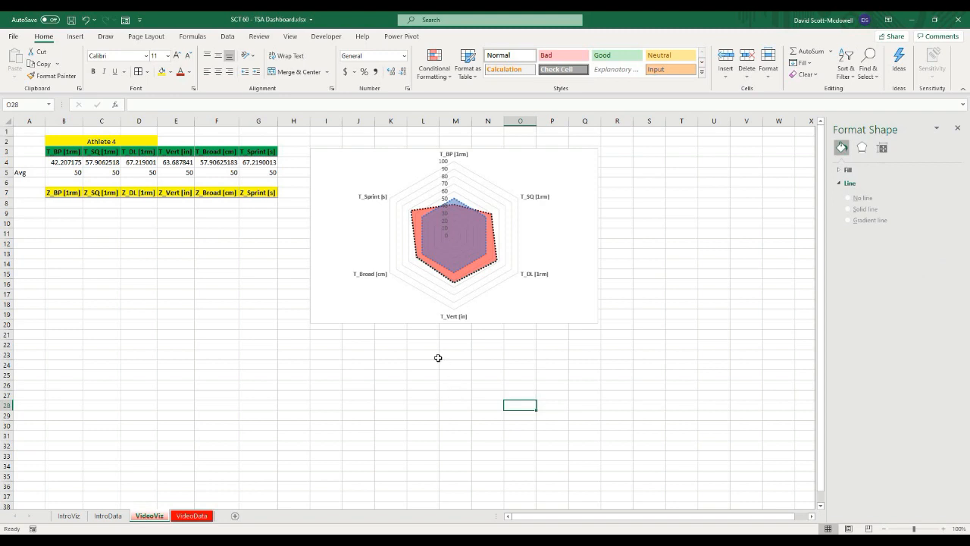
{"action": "left_click", "coordinate": [172, 231]}
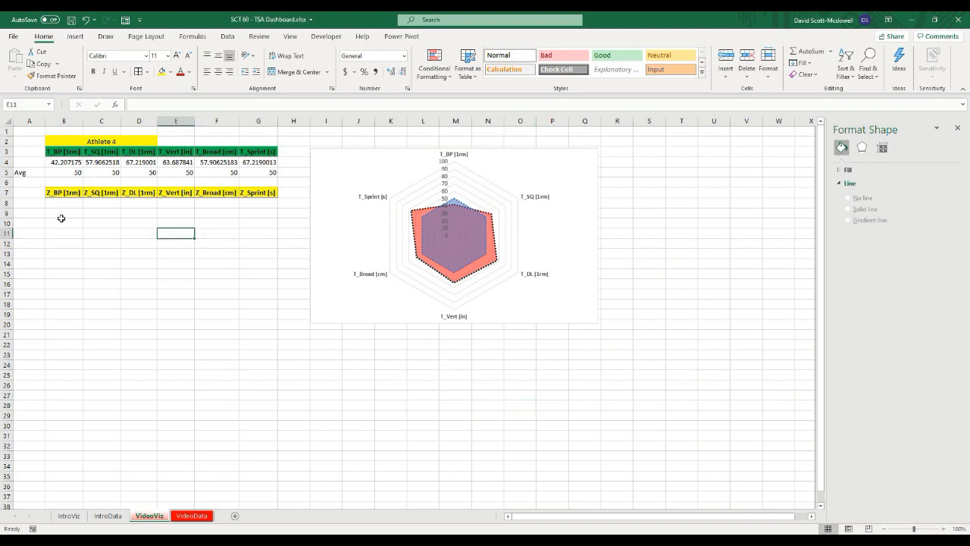
Step: Copy the B4 FILTER formula into B8 and change its returned column to Z_BP [1rm]
{"action": "left_click", "coordinate": [70, 195]}
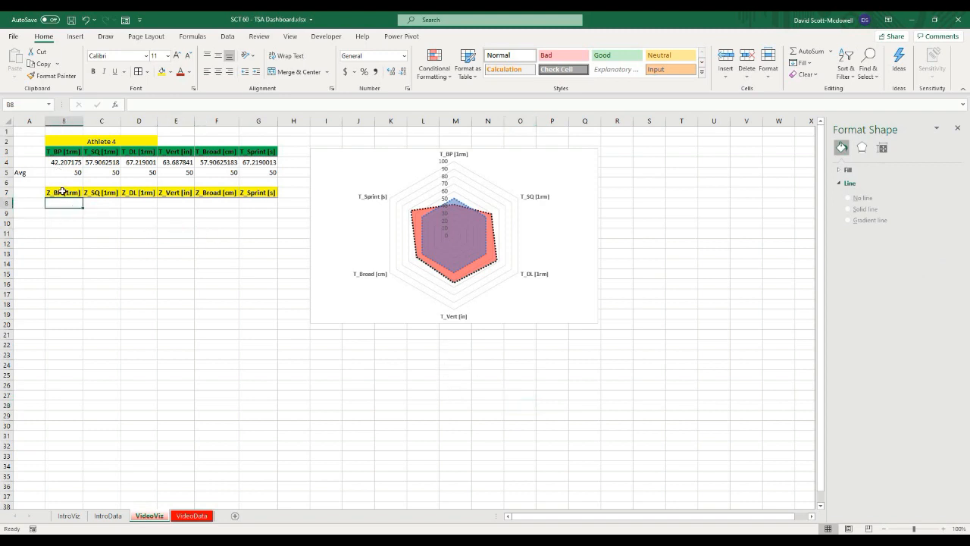
{"action": "left_click", "coordinate": [76, 215]}
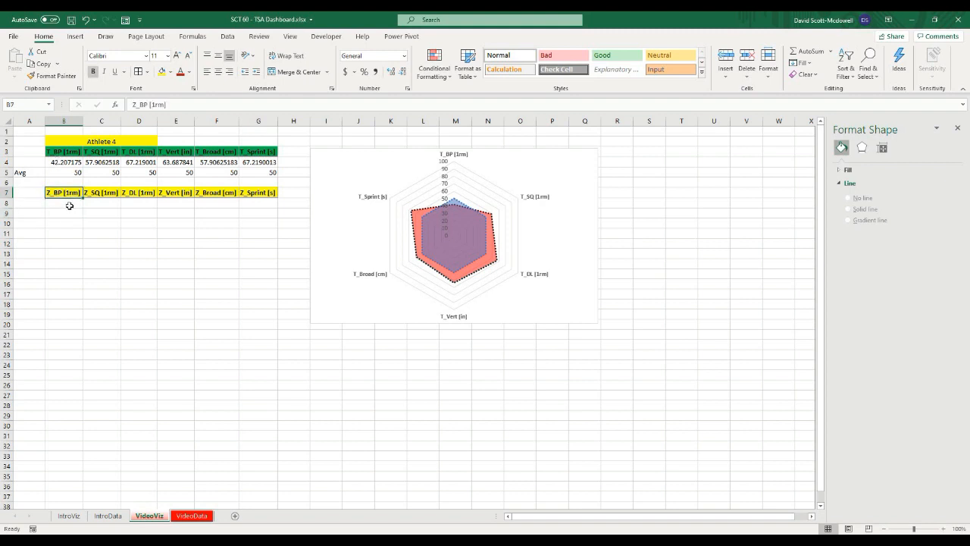
{"action": "left_click", "coordinate": [64, 193]}
{"action": "left_click", "coordinate": [59, 162]}
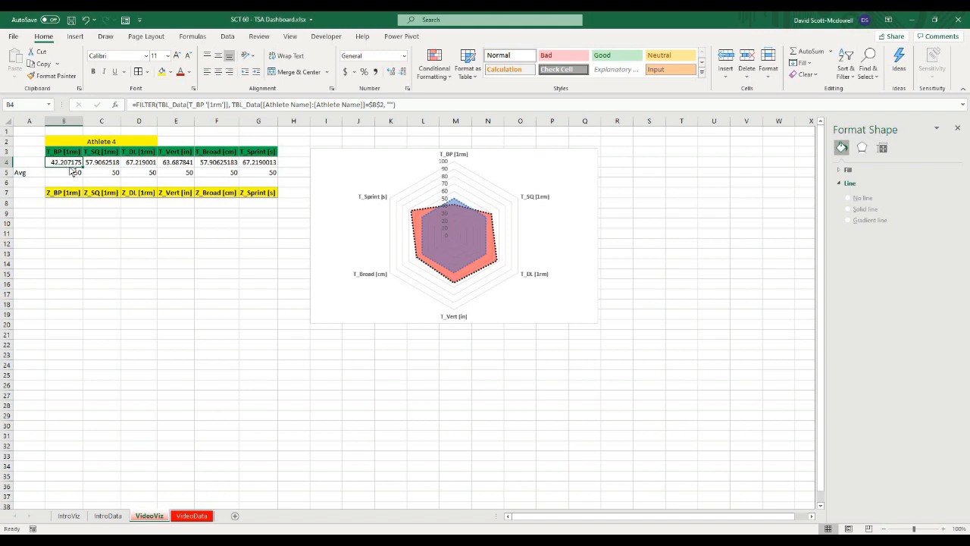
{"action": "key", "text": "ctrl+c"}
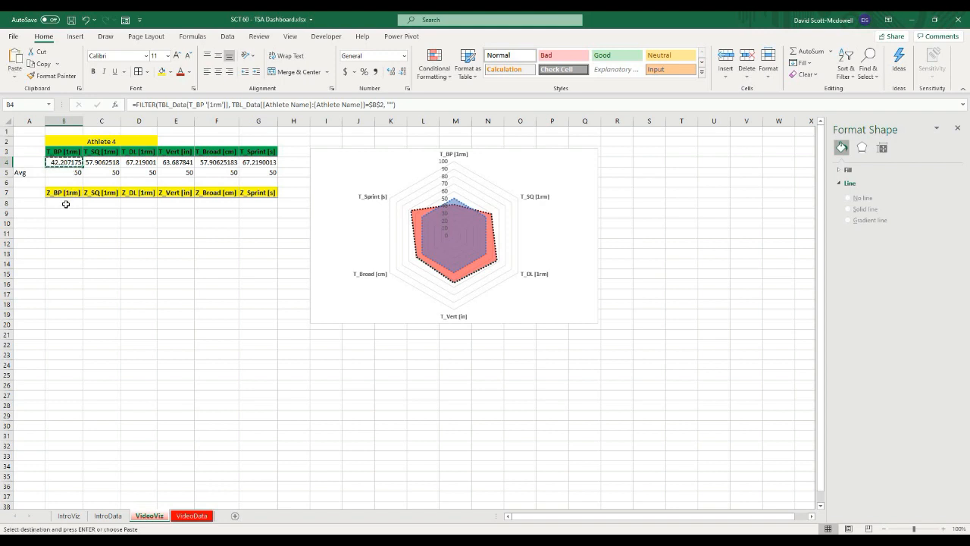
{"action": "left_click", "coordinate": [66, 204]}
{"action": "key", "text": "ctrl+v"}
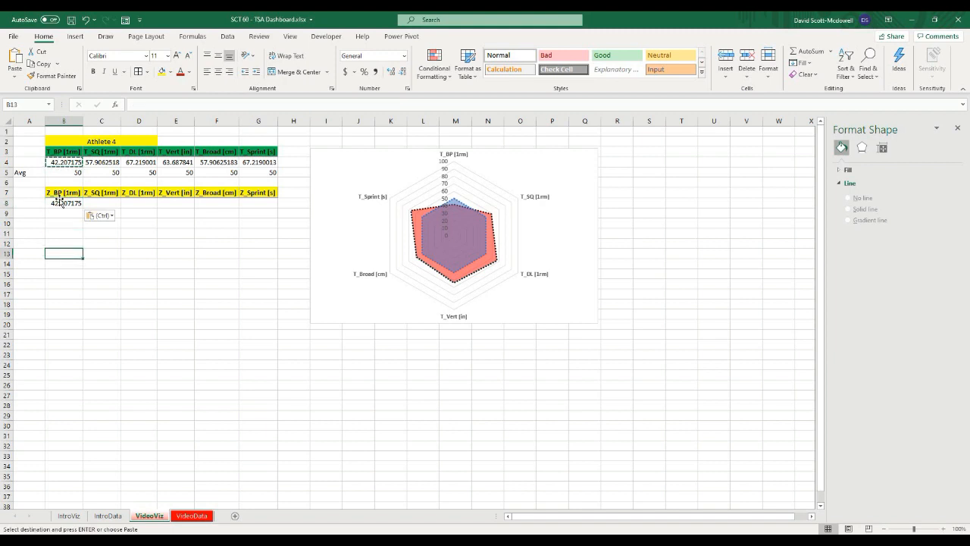
{"action": "left_click", "coordinate": [369, 103]}
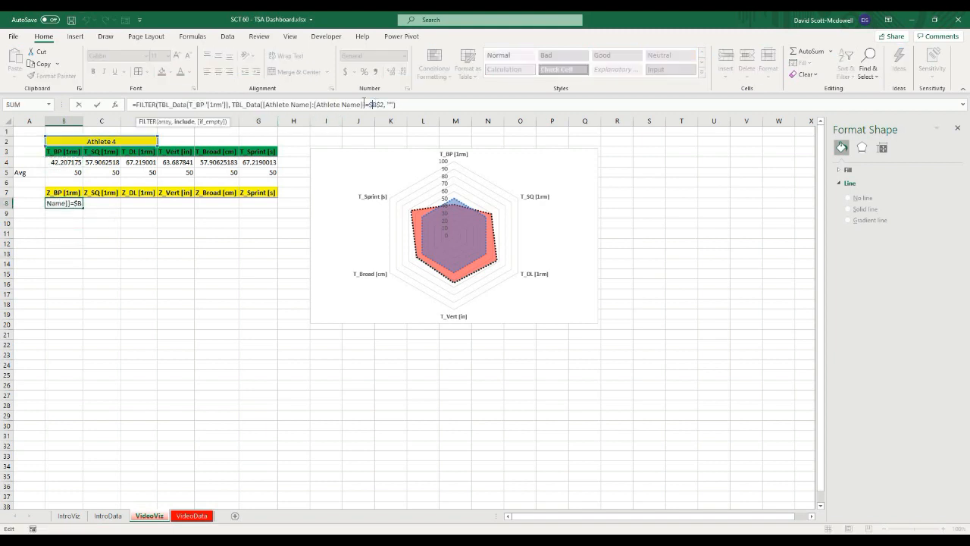
{"action": "left_click", "coordinate": [196, 105]}
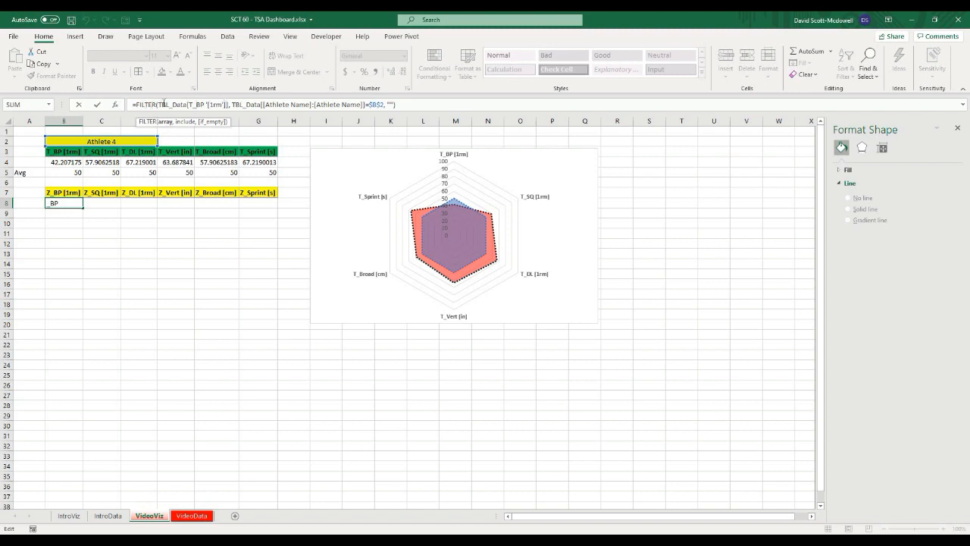
{"action": "left_click_drag", "start_coordinate": [187, 105], "coordinate": [229, 104]}
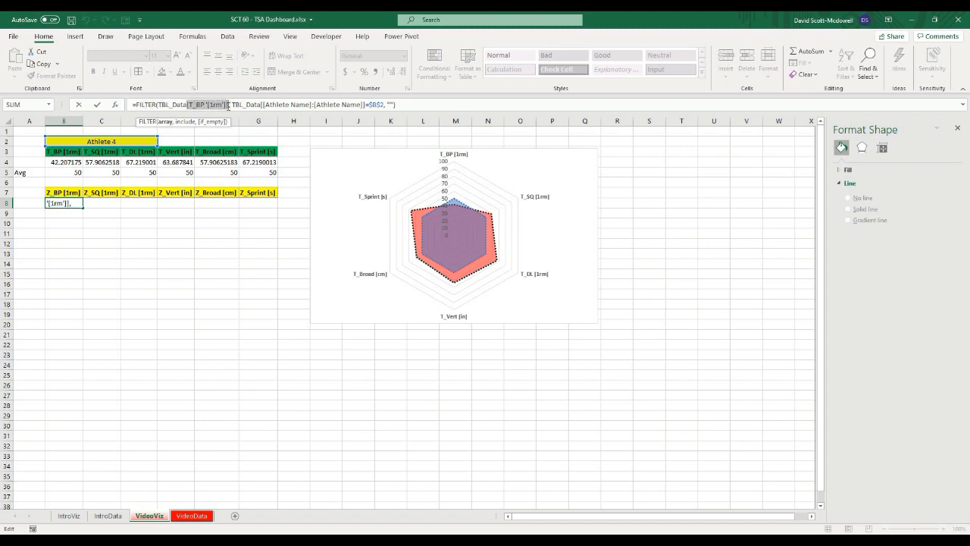
{"action": "key", "text": "BackSpace"}
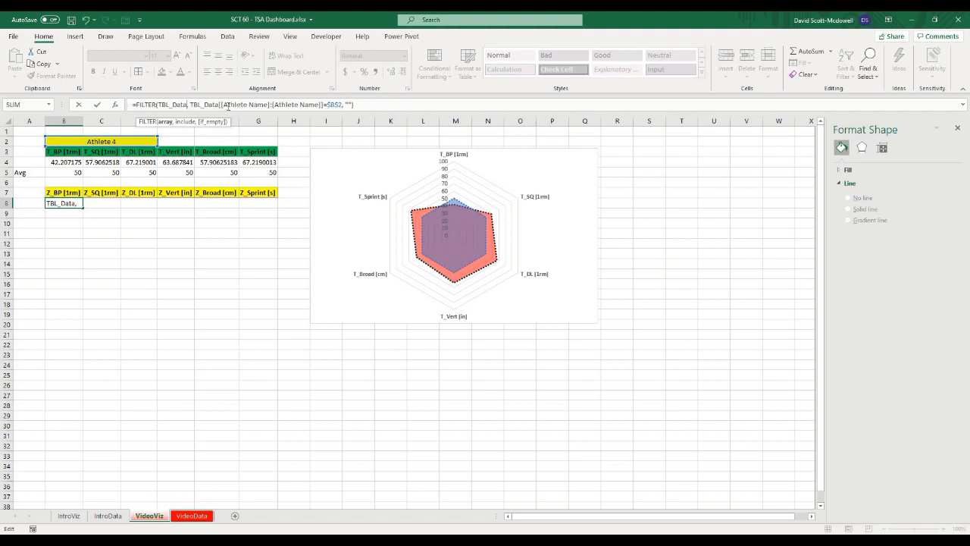
{"action": "type", "text": "["}
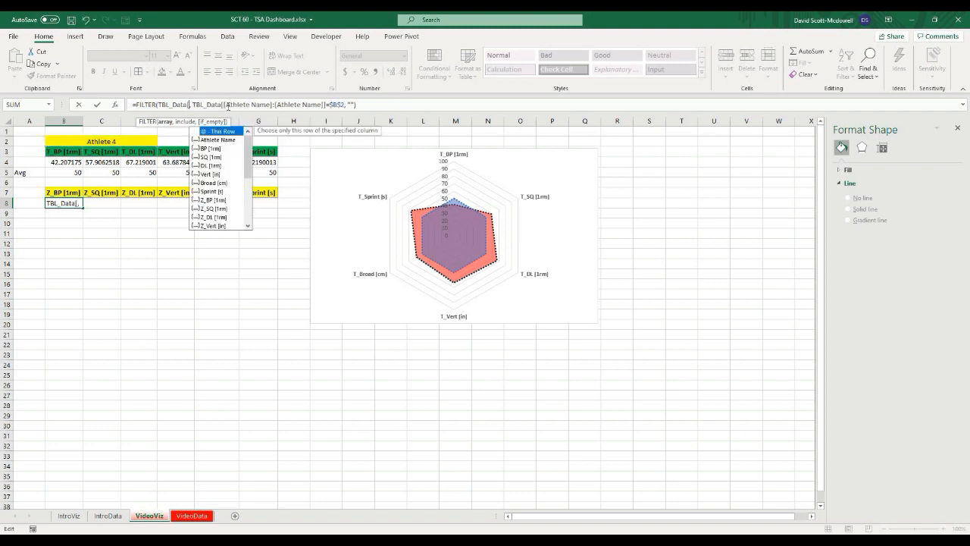
{"action": "type", "text": "z"}
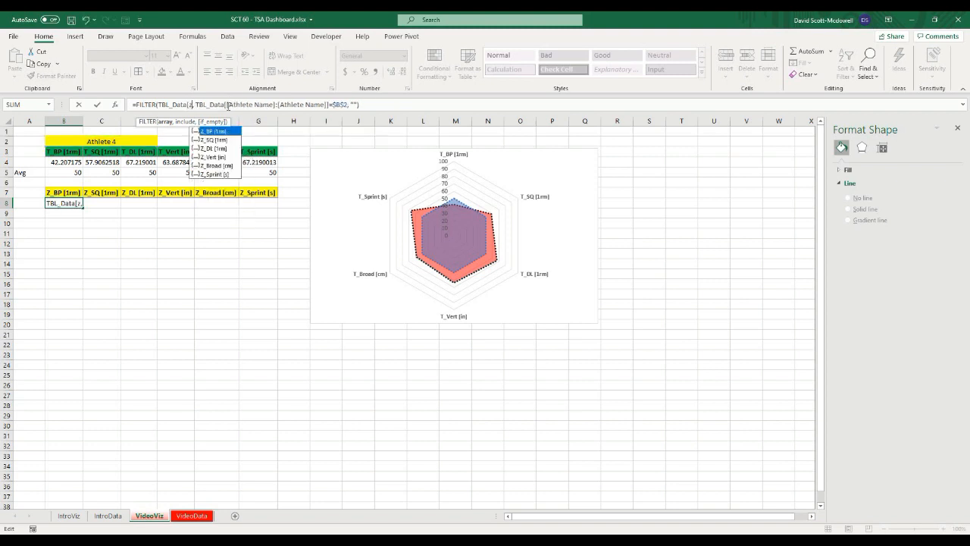
{"action": "double_click", "coordinate": [211, 132]}
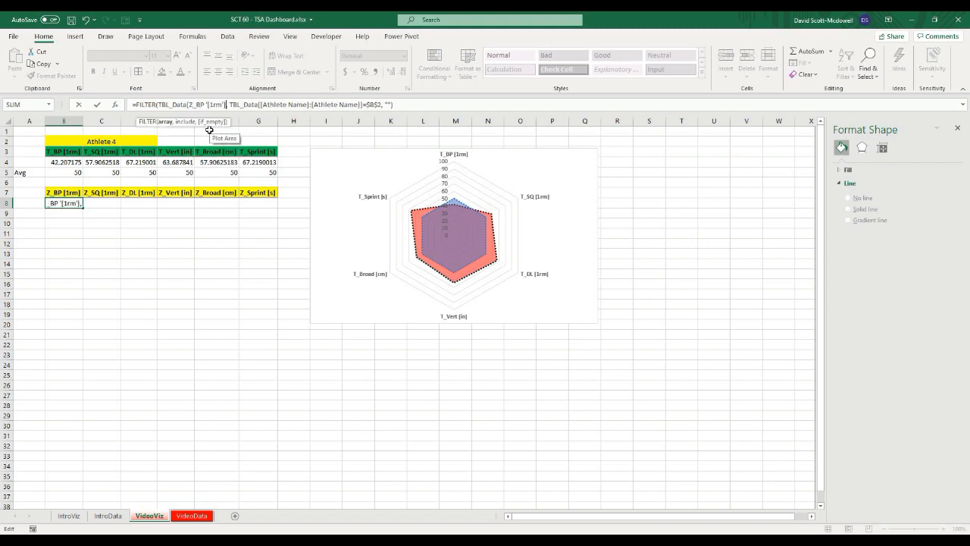
{"action": "type", "text": "]"}
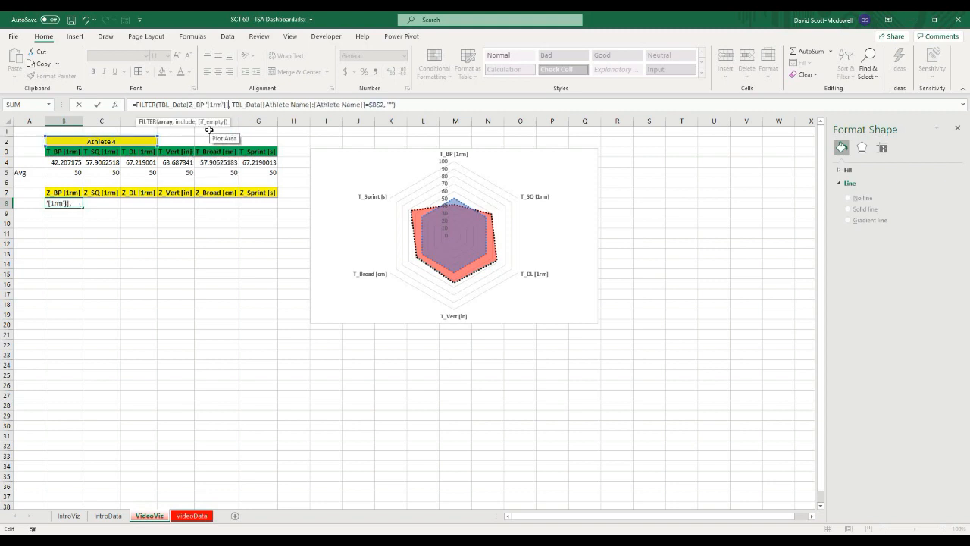
{"action": "key", "text": "Return"}
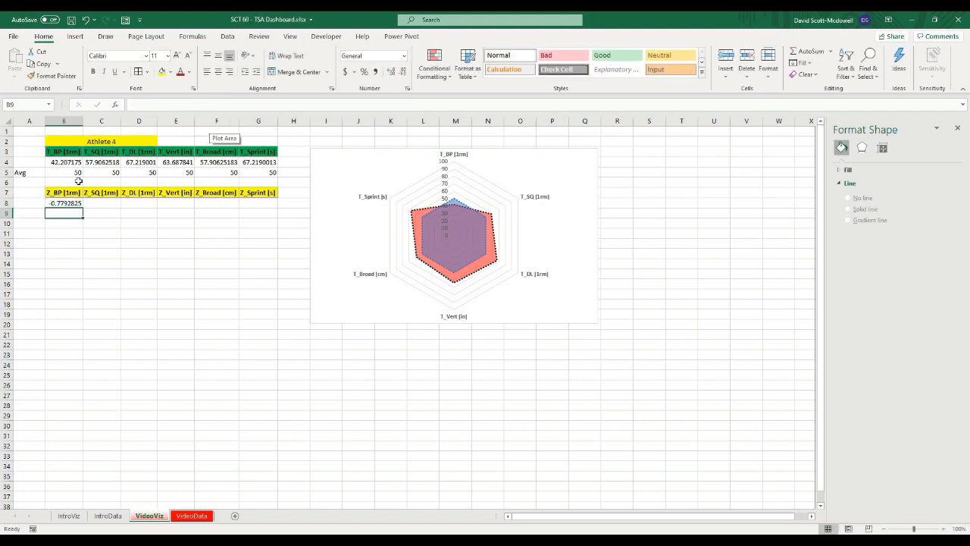
Step: Fill the Z-score FILTER formula across B8:G8
{"action": "left_click", "coordinate": [74, 205]}
{"action": "left_click_drag", "start_coordinate": [83, 207], "coordinate": [262, 205]}
{"action": "left_click", "coordinate": [161, 260]}
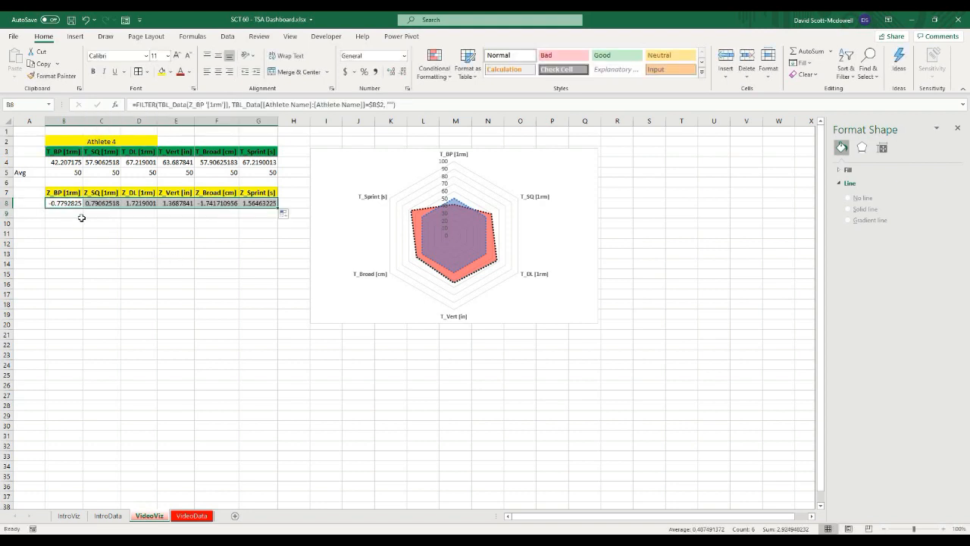
{"action": "left_click", "coordinate": [74, 207]}
Step: Move the radar chart down below the tables
{"action": "left_click", "coordinate": [368, 152]}
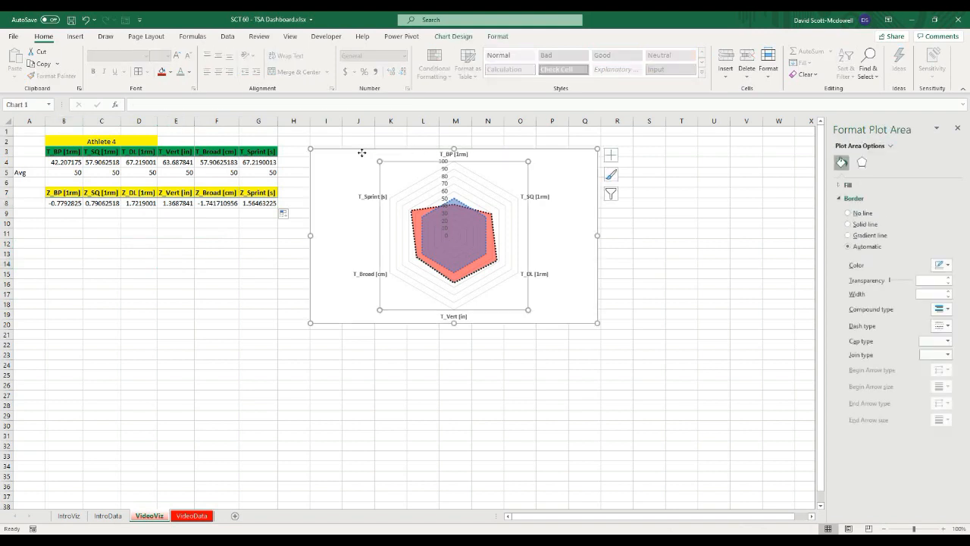
{"action": "left_click_drag", "start_coordinate": [360, 180], "coordinate": [362, 274]}
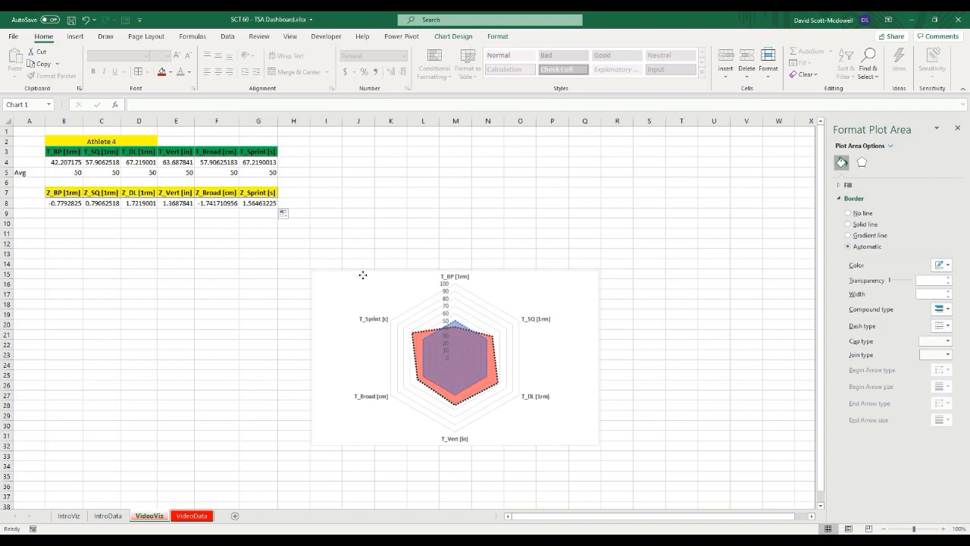
{"action": "left_click", "coordinate": [389, 222]}
Step: Insert the recommended clustered column chart from the Z-score headers and values in B7:G8
{"action": "left_click_drag", "start_coordinate": [55, 195], "coordinate": [258, 204]}
{"action": "left_click", "coordinate": [98, 225]}
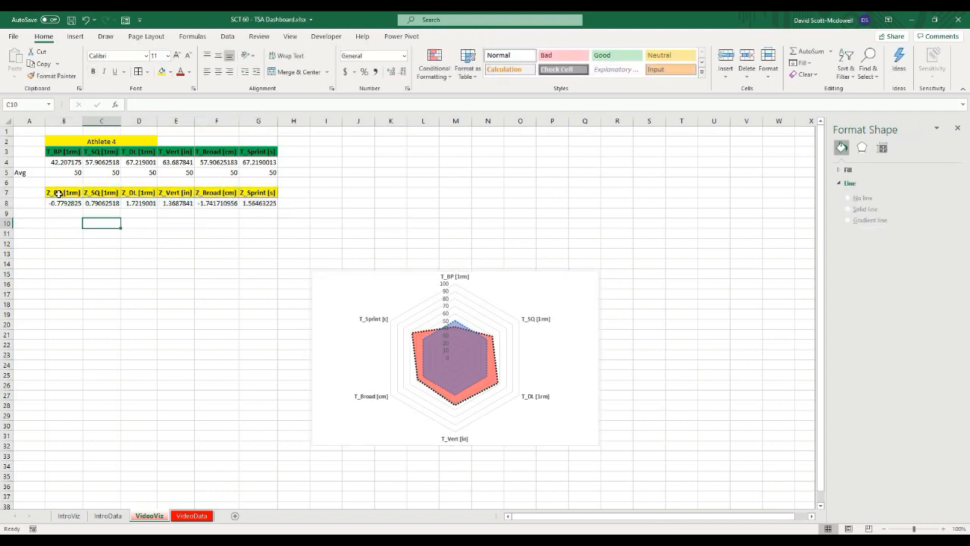
{"action": "left_click", "coordinate": [59, 193]}
{"action": "left_click_drag", "start_coordinate": [58, 193], "coordinate": [258, 201]}
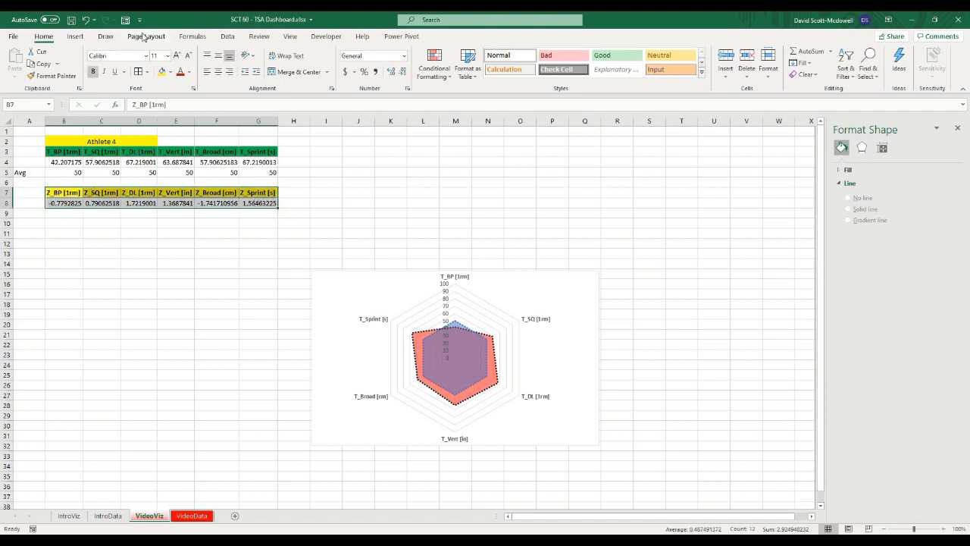
{"action": "left_click", "coordinate": [75, 36]}
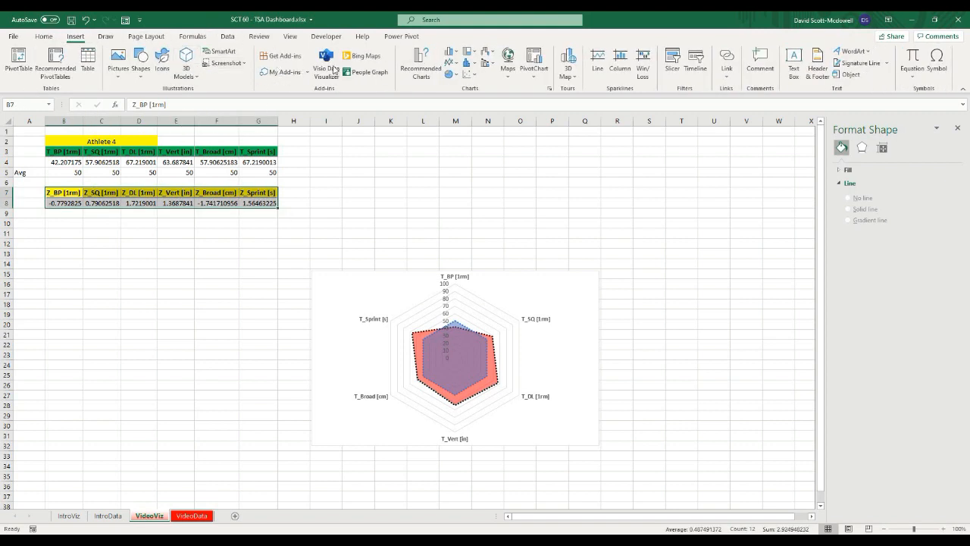
{"action": "left_click", "coordinate": [421, 65]}
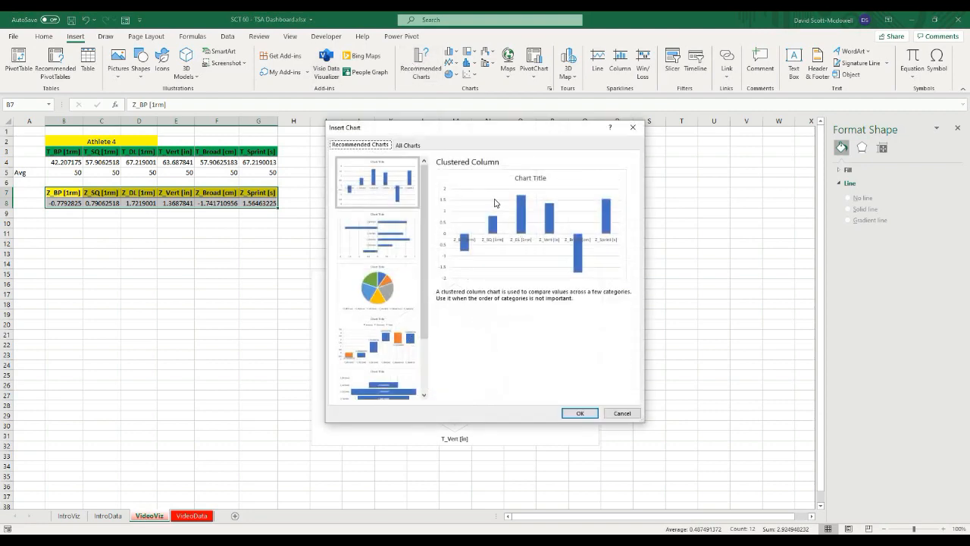
{"action": "left_click", "coordinate": [580, 413]}
Step: Position and resize the column chart above the radar chart, matching its width
{"action": "left_click_drag", "start_coordinate": [381, 253], "coordinate": [336, 121]}
{"action": "left_click_drag", "start_coordinate": [330, 311], "coordinate": [325, 336]}
{"action": "left_click", "coordinate": [363, 146]}
{"action": "left_click_drag", "start_coordinate": [363, 145], "coordinate": [368, 163]}
{"action": "left_click_drag", "start_coordinate": [555, 217], "coordinate": [598, 217]}
{"action": "left_click", "coordinate": [741, 367]}
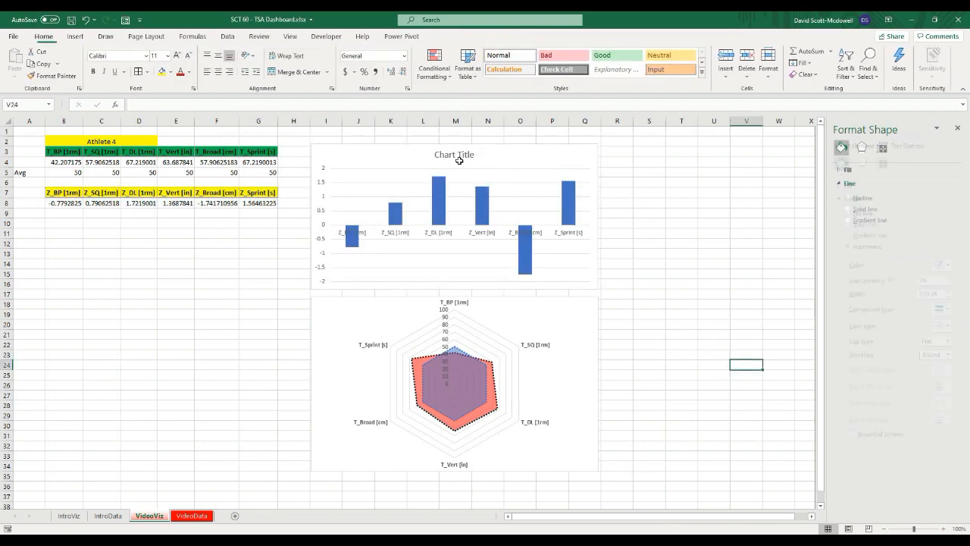
Step: Delete the column chart's title and make the category axis labels bold
{"action": "left_click", "coordinate": [457, 157]}
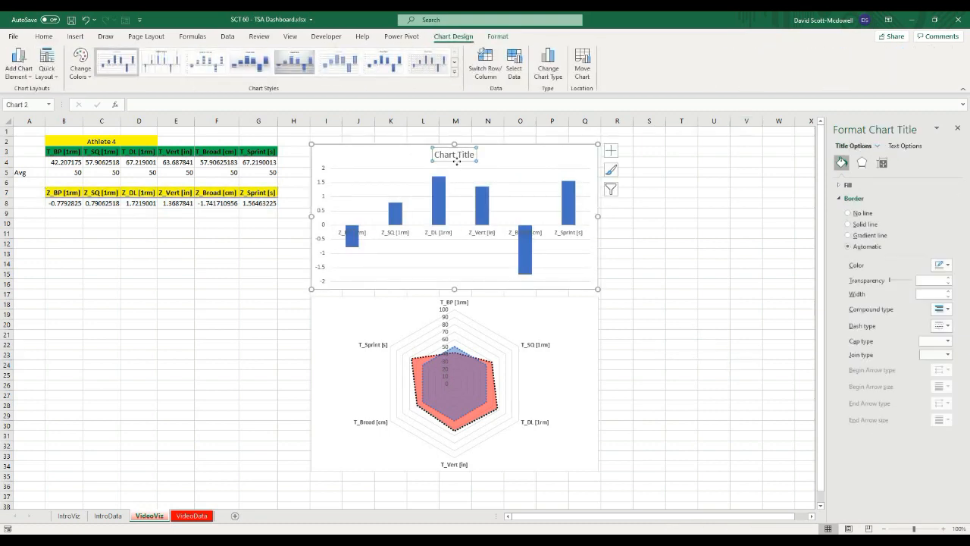
{"action": "key", "text": "Delete"}
{"action": "left_click", "coordinate": [438, 224]}
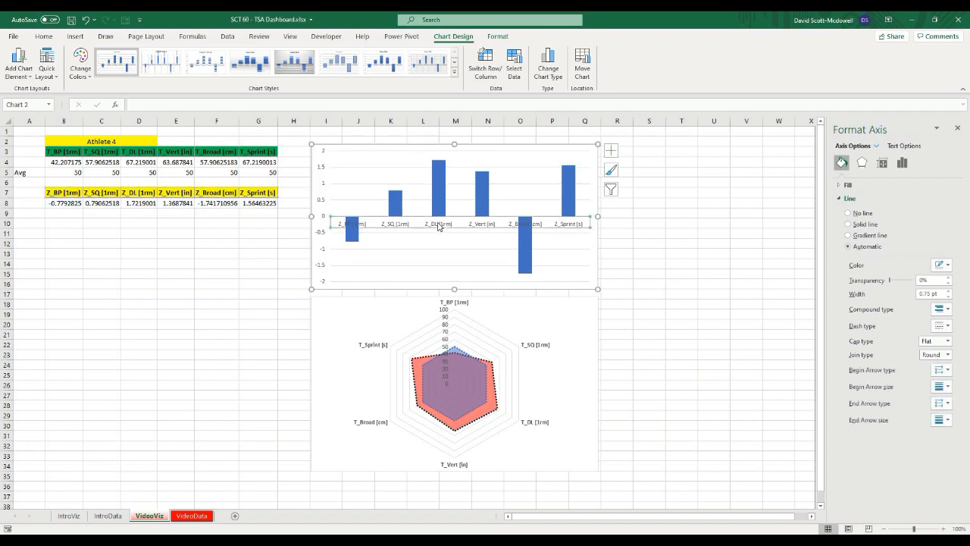
{"action": "key", "text": "ctrl+b"}
{"action": "left_click", "coordinate": [724, 201]}
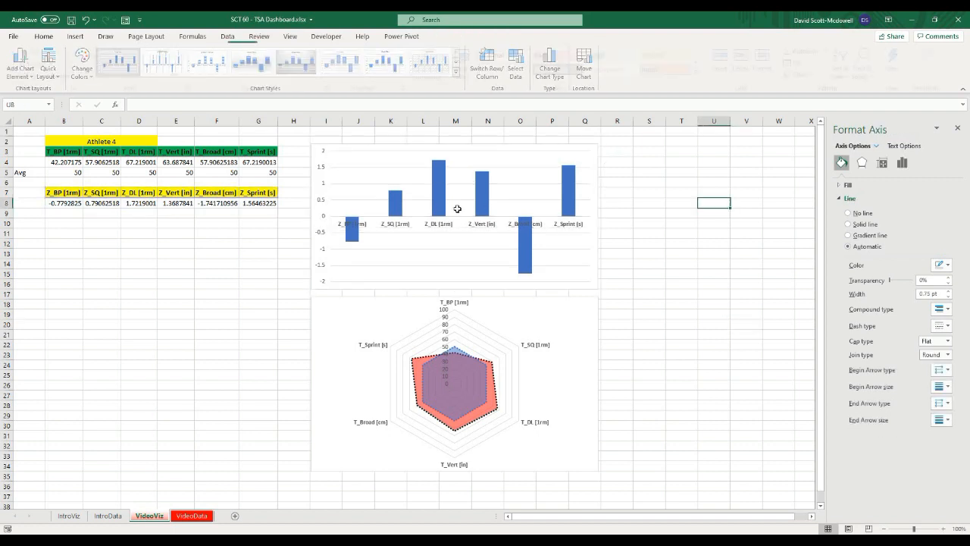
Step: Fill the Z-score bars red with no outline and set the fill transparency to 50%
{"action": "left_click", "coordinate": [488, 153]}
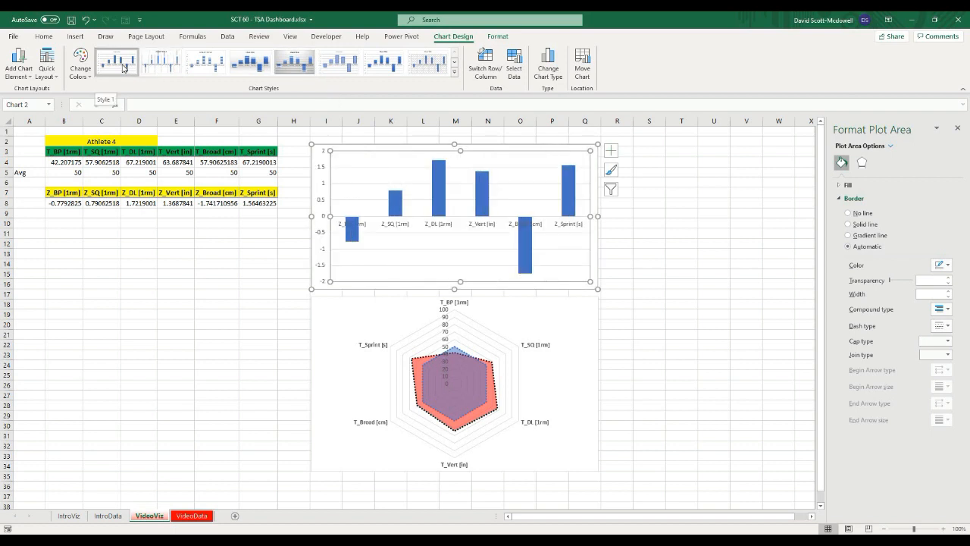
{"action": "left_click", "coordinate": [497, 38]}
{"action": "left_click", "coordinate": [439, 189]}
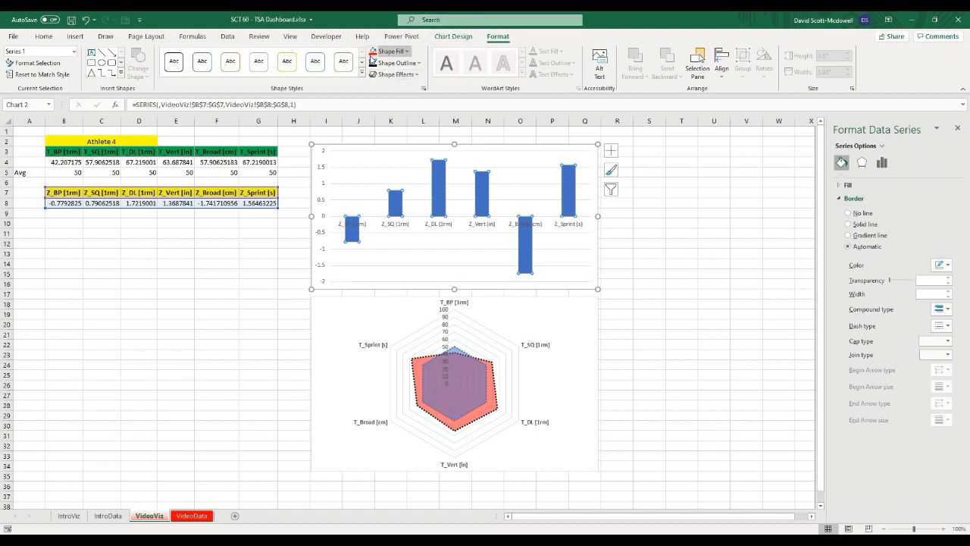
{"action": "left_click", "coordinate": [372, 53]}
{"action": "left_click", "coordinate": [421, 65]}
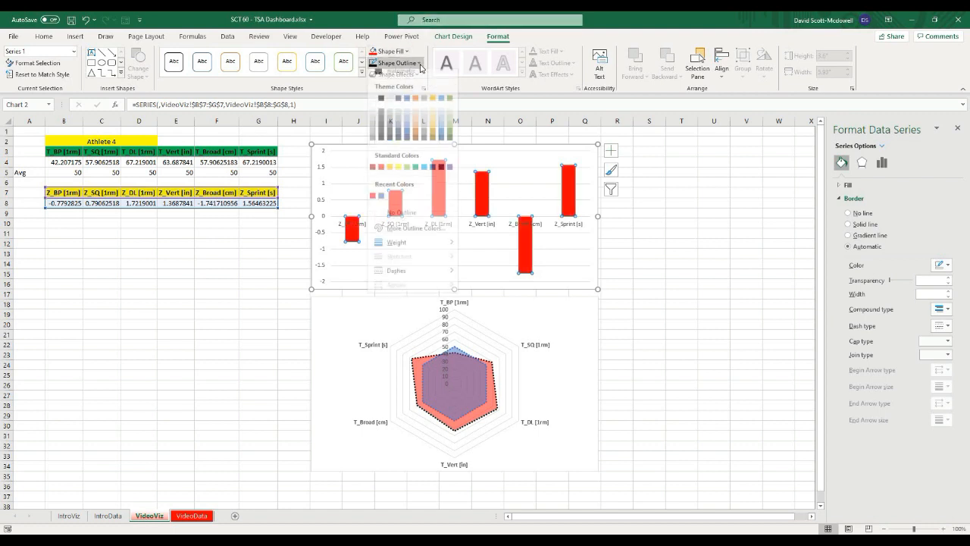
{"action": "left_click", "coordinate": [395, 220]}
{"action": "left_click", "coordinate": [408, 52]}
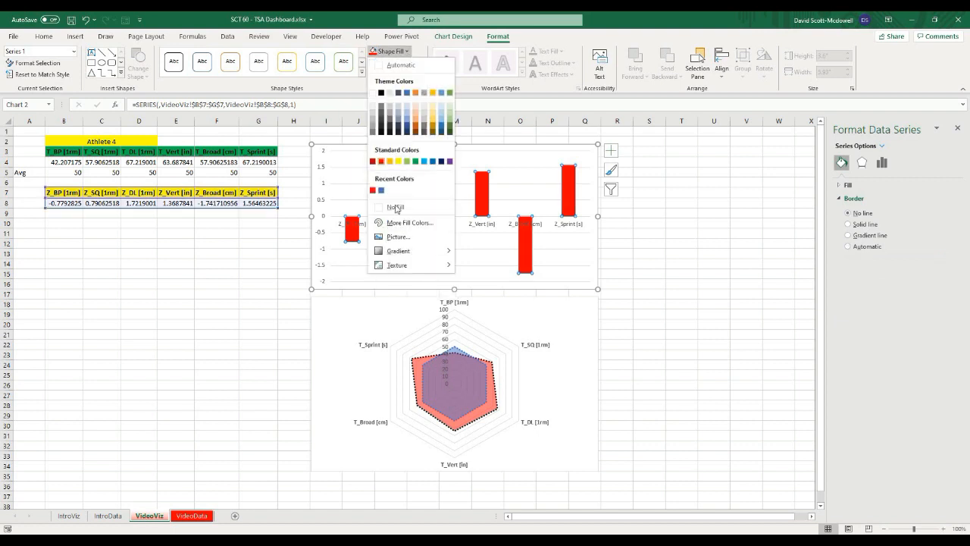
{"action": "left_click", "coordinate": [400, 224]}
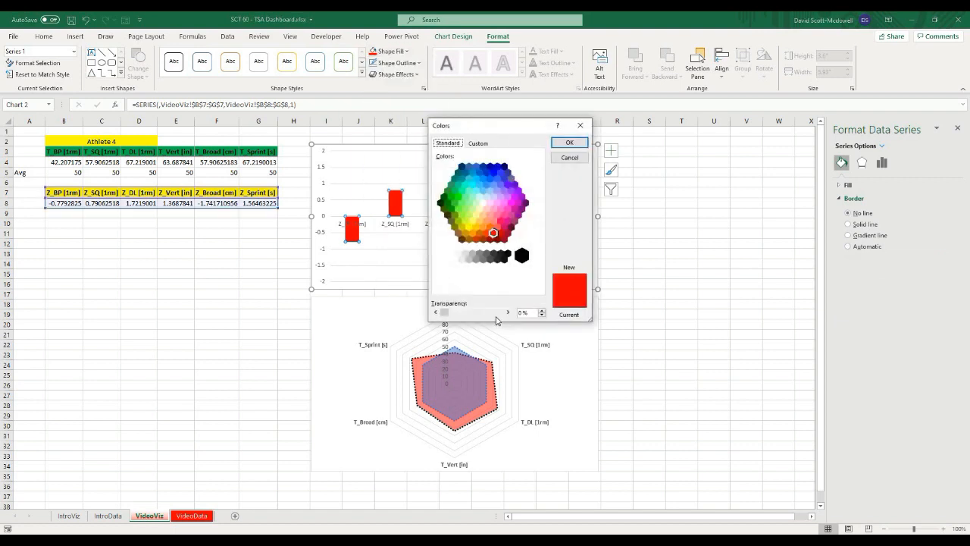
{"action": "left_click", "coordinate": [497, 315]}
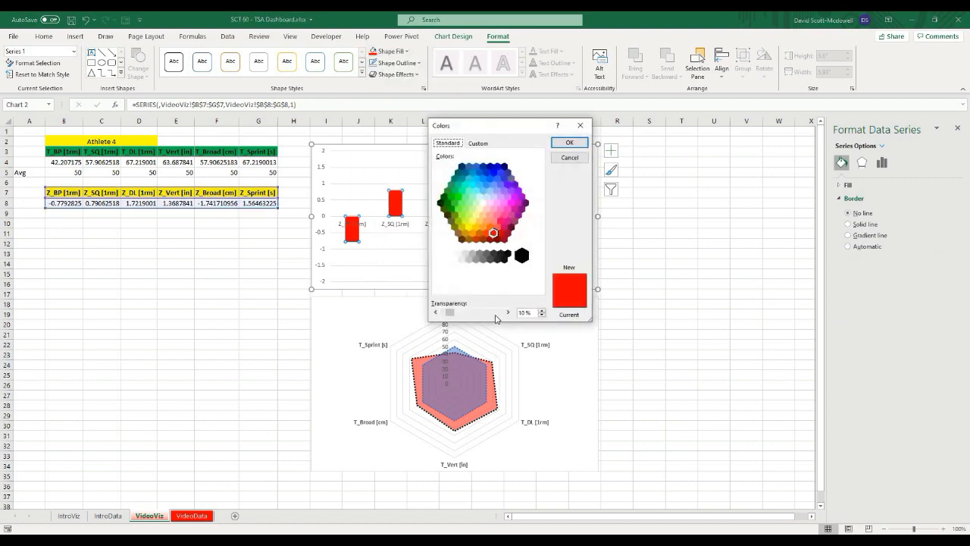
{"action": "left_click", "coordinate": [570, 143]}
{"action": "left_click", "coordinate": [695, 232]}
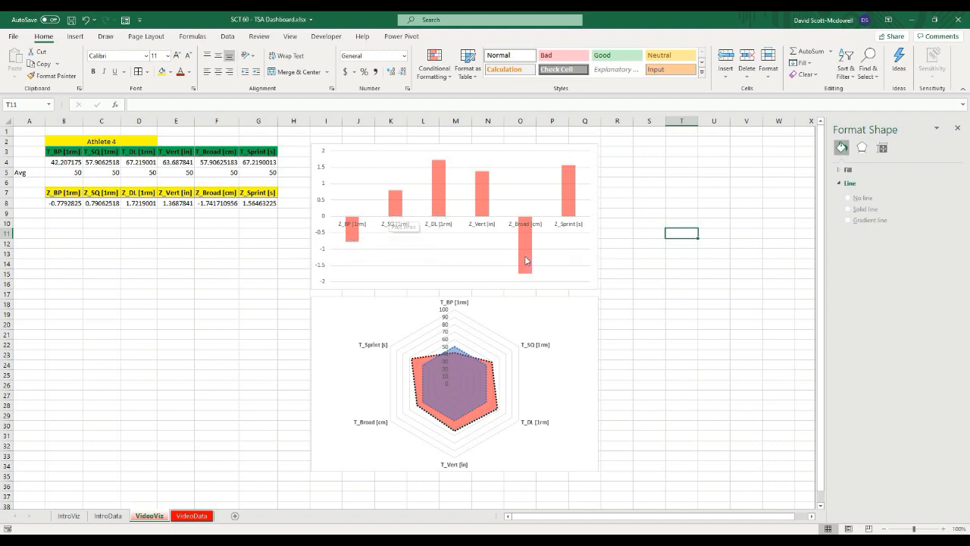
{"action": "mouse_move", "coordinate": [527, 260]}
{"action": "left_click", "coordinate": [482, 195]}
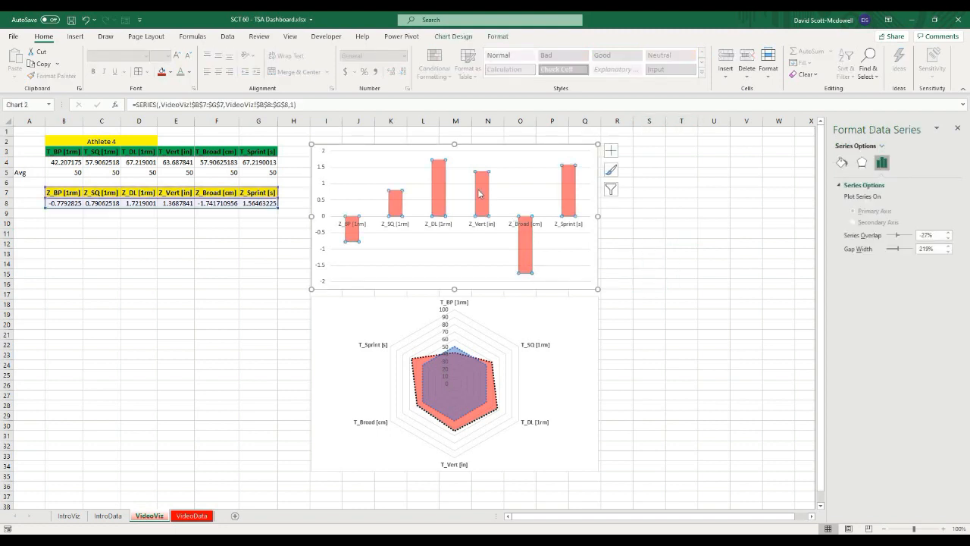
{"action": "left_click", "coordinate": [484, 199]}
{"action": "left_click", "coordinate": [437, 192]}
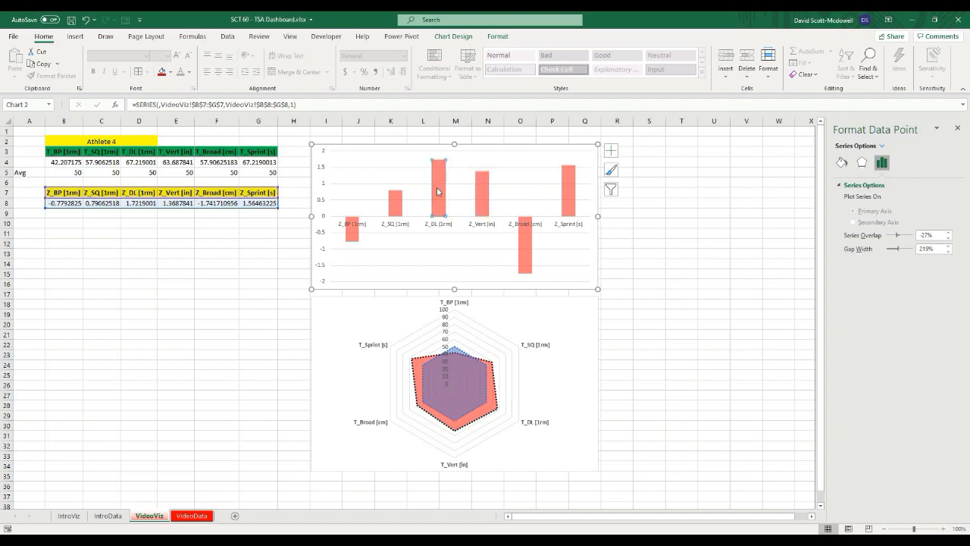
{"action": "left_click", "coordinate": [710, 273]}
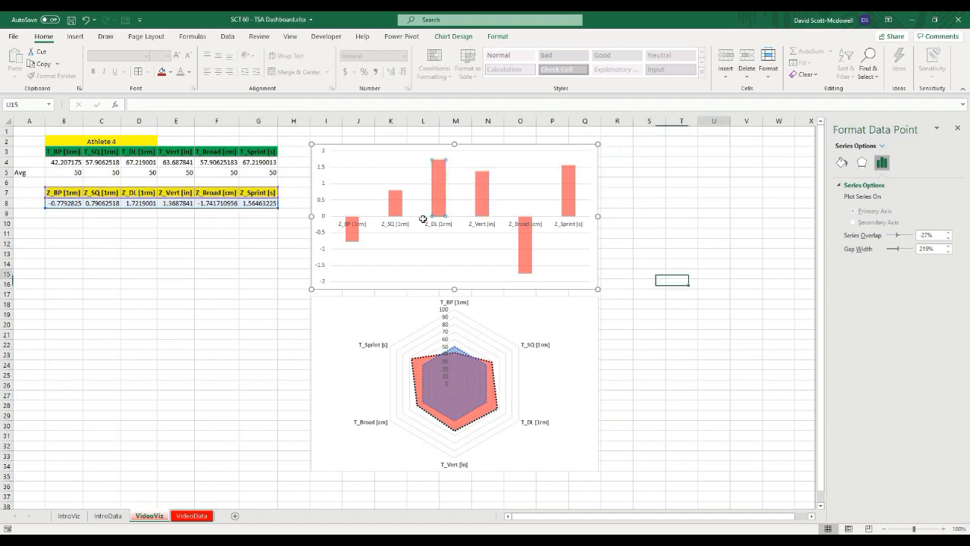
Step: Switch the athlete selector to Athlete 7 and then to Athlete 12 to test the charts
{"action": "left_click", "coordinate": [144, 141]}
{"action": "left_click", "coordinate": [162, 141]}
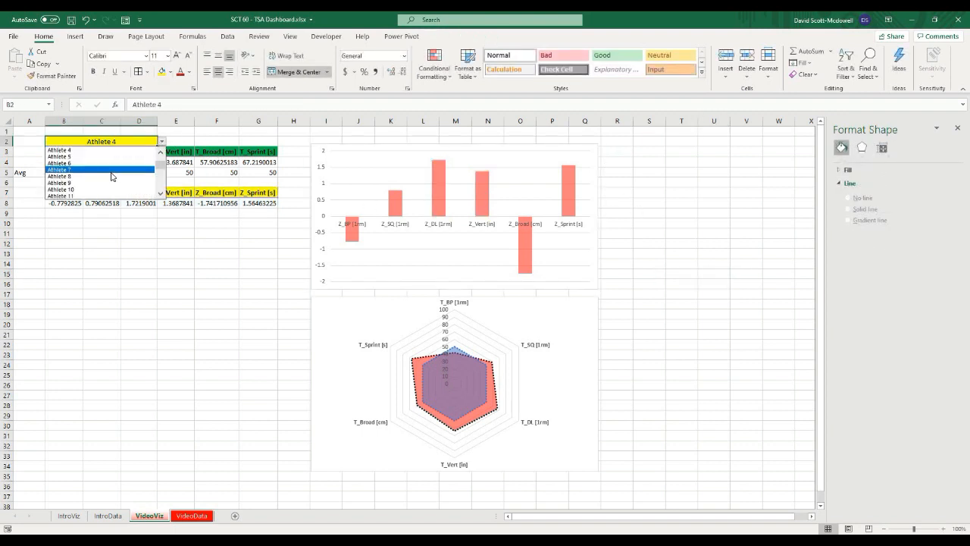
{"action": "left_click", "coordinate": [114, 170]}
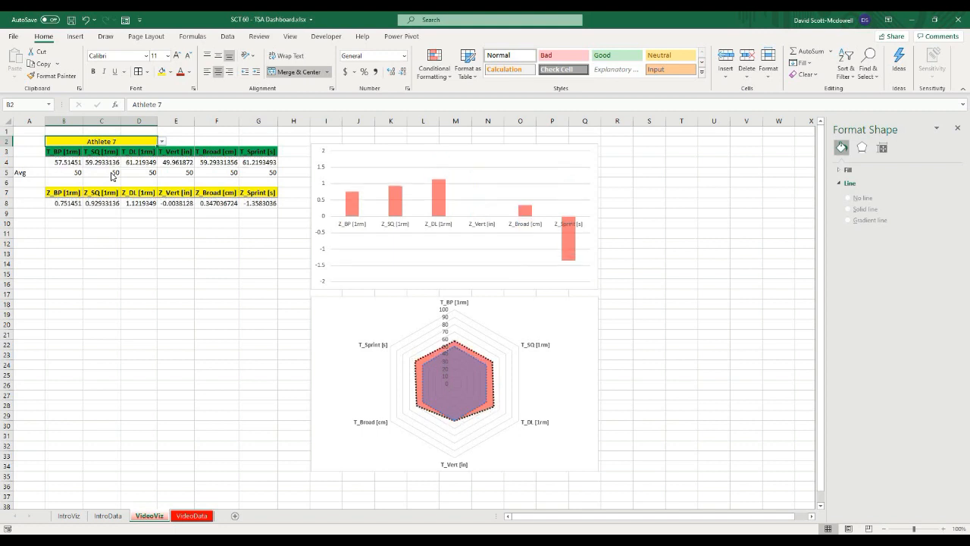
{"action": "left_click", "coordinate": [162, 141]}
{"action": "left_click", "coordinate": [103, 185]}
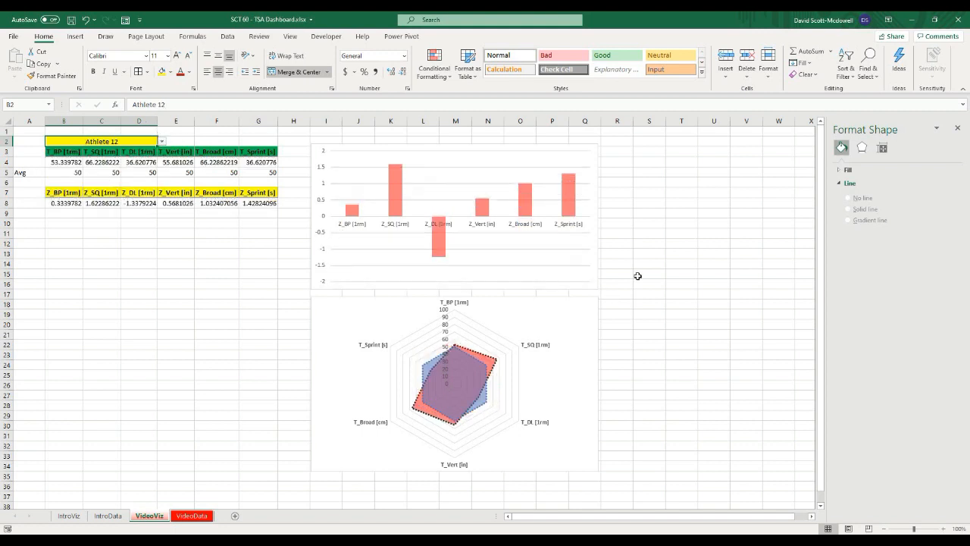
Step: Set the column series gap width to 80%
{"action": "left_click", "coordinate": [440, 256]}
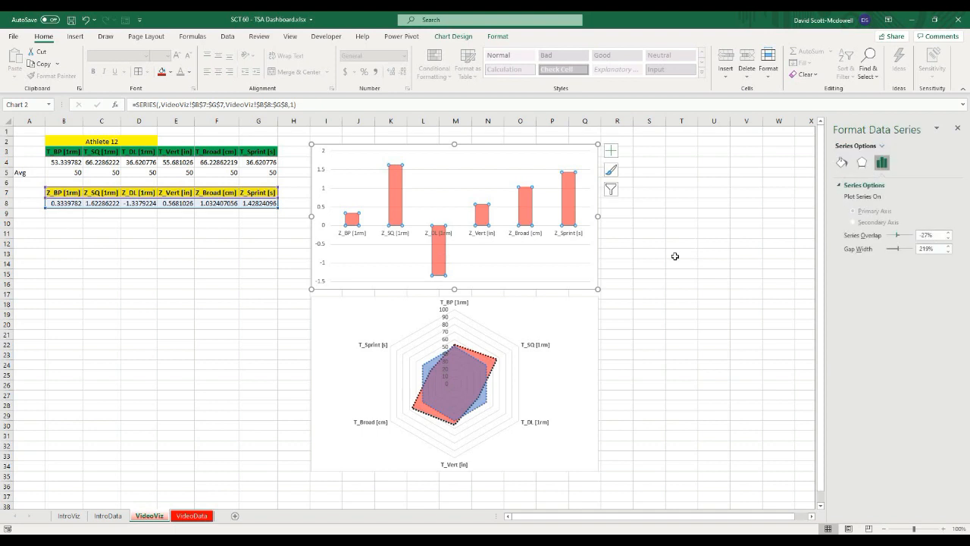
{"action": "left_click", "coordinate": [699, 288]}
{"action": "left_click", "coordinate": [395, 216]}
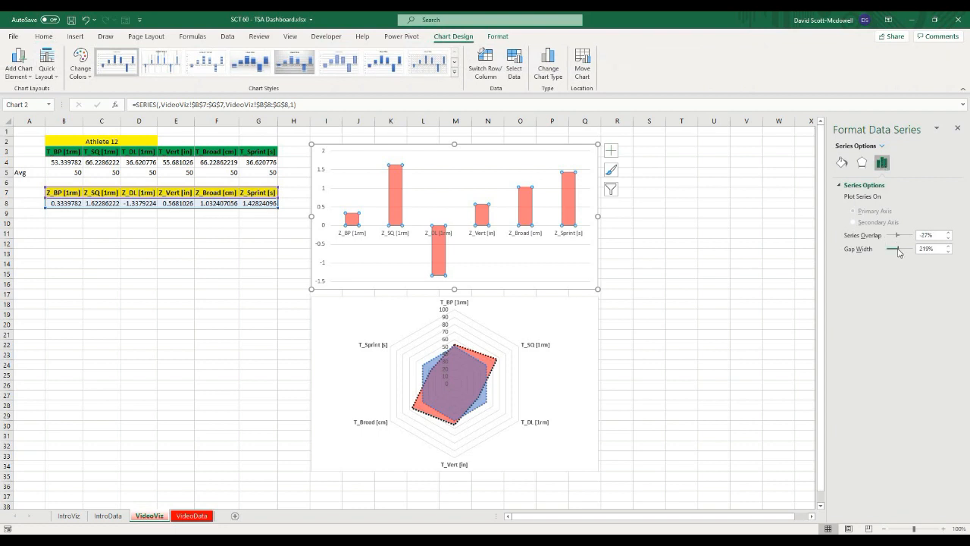
{"action": "left_click_drag", "start_coordinate": [895, 252], "coordinate": [893, 252]}
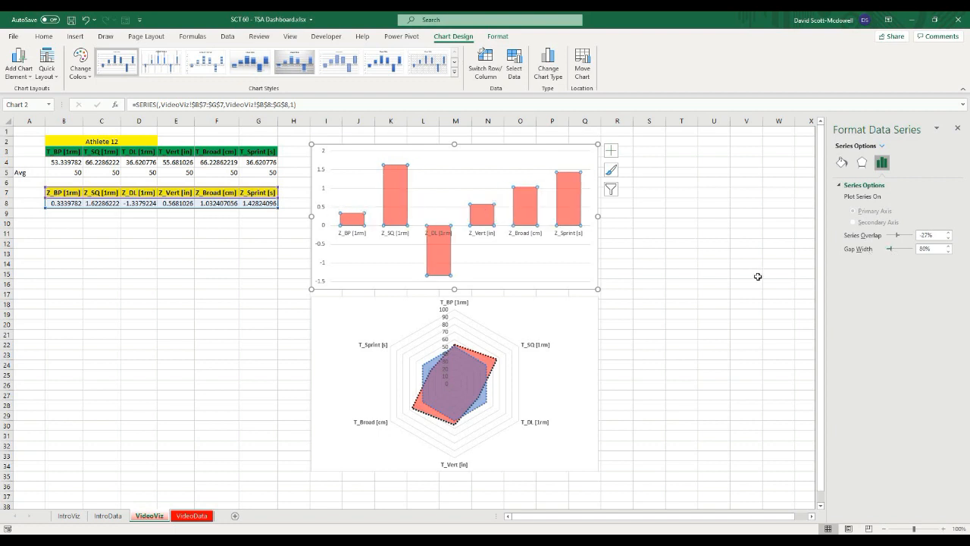
{"action": "left_click", "coordinate": [758, 277]}
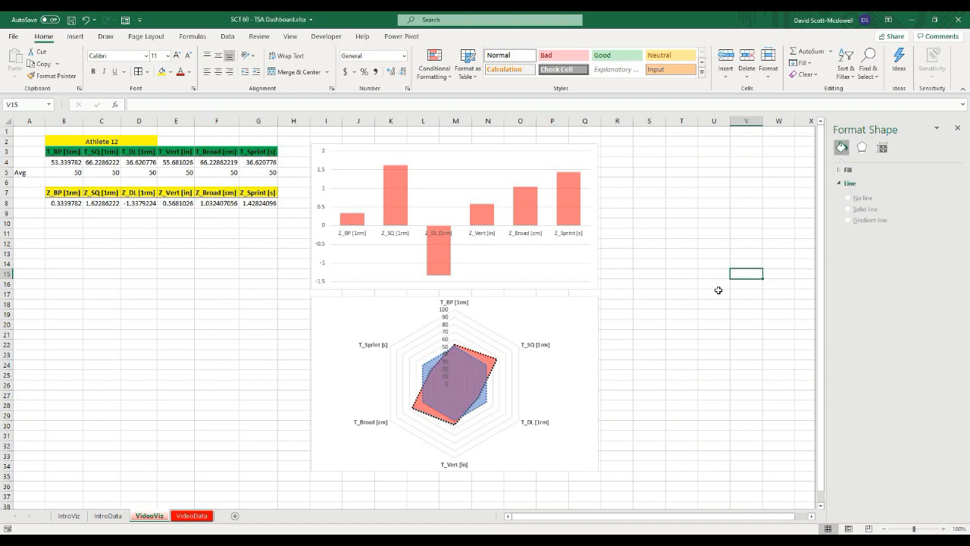
Step: Enlarge the category axis label font size by two steps
{"action": "left_click", "coordinate": [358, 236]}
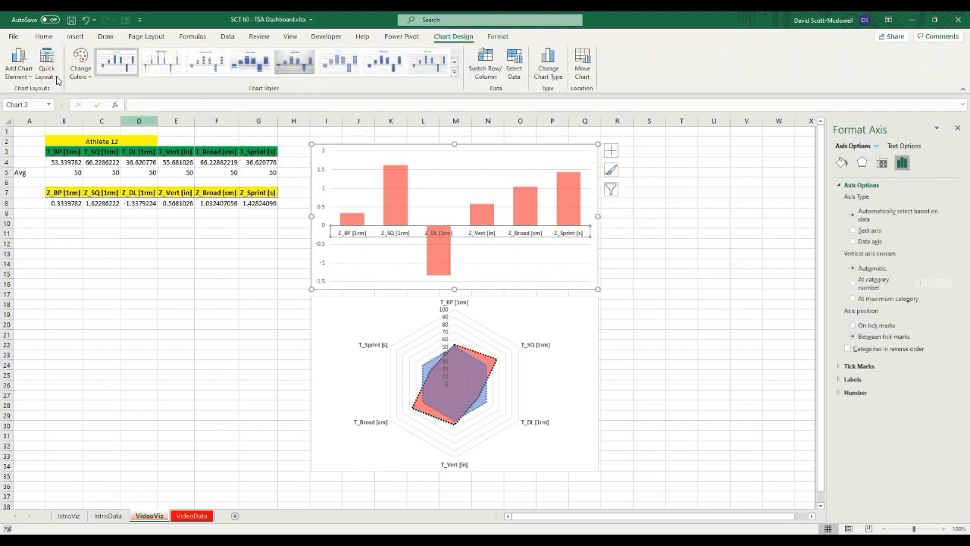
{"action": "left_click", "coordinate": [43, 36]}
{"action": "left_click", "coordinate": [178, 56]}
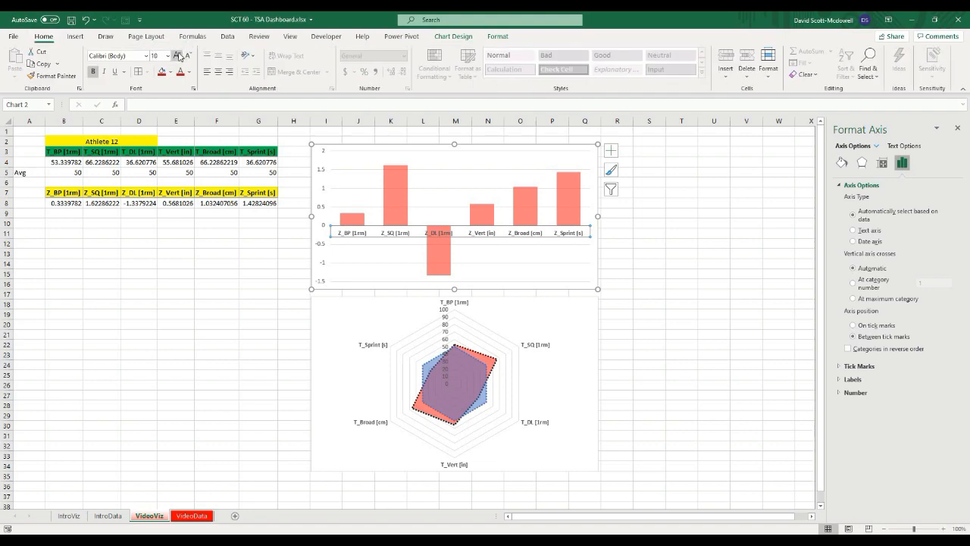
{"action": "left_click", "coordinate": [177, 55]}
{"action": "left_click", "coordinate": [687, 264]}
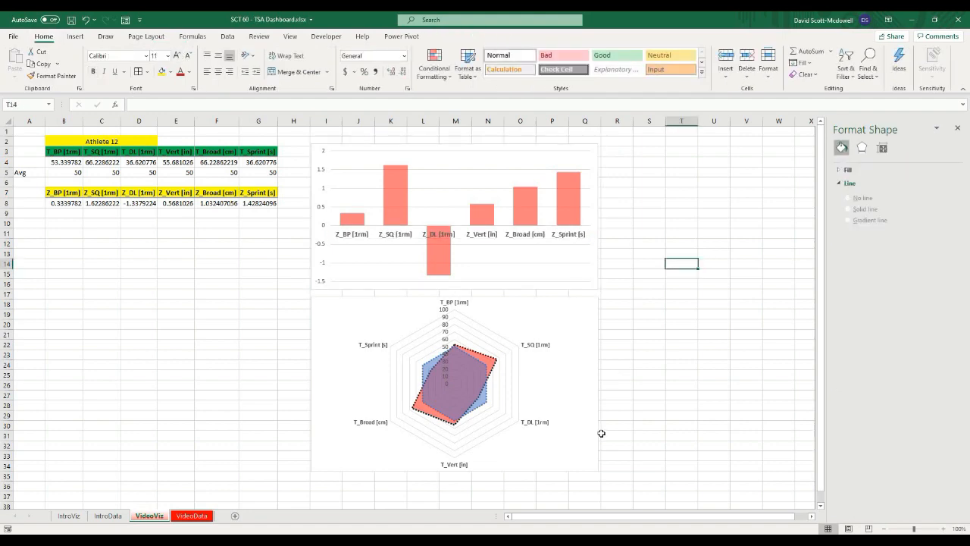
{"action": "left_click", "coordinate": [674, 333]}
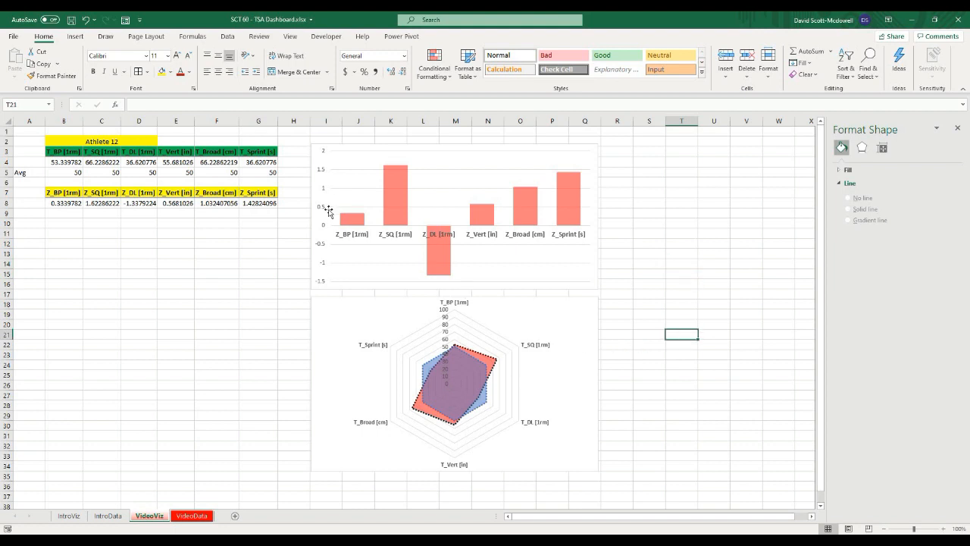
{"action": "left_click", "coordinate": [236, 304]}
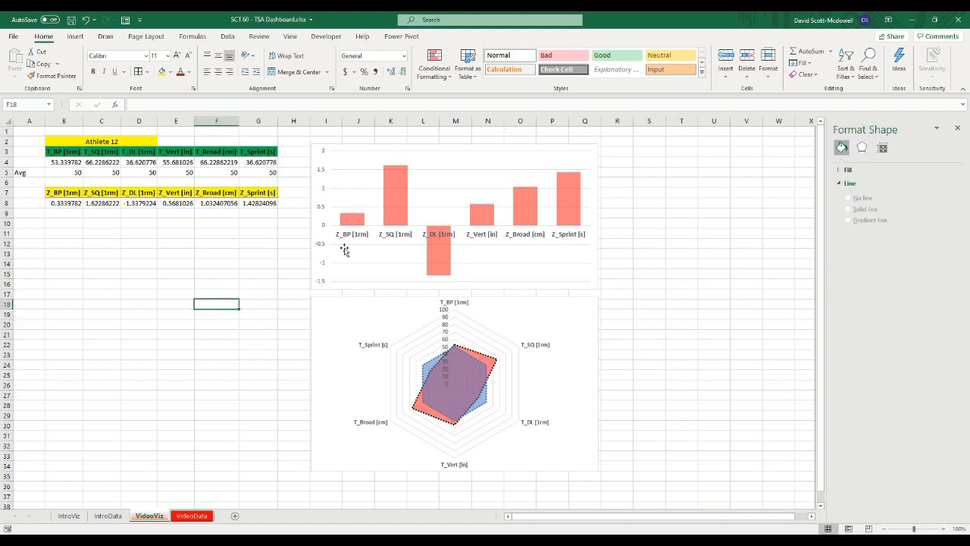
{"action": "left_click", "coordinate": [136, 253]}
{"action": "left_click", "coordinate": [38, 236]}
{"action": "left_click", "coordinate": [94, 265]}
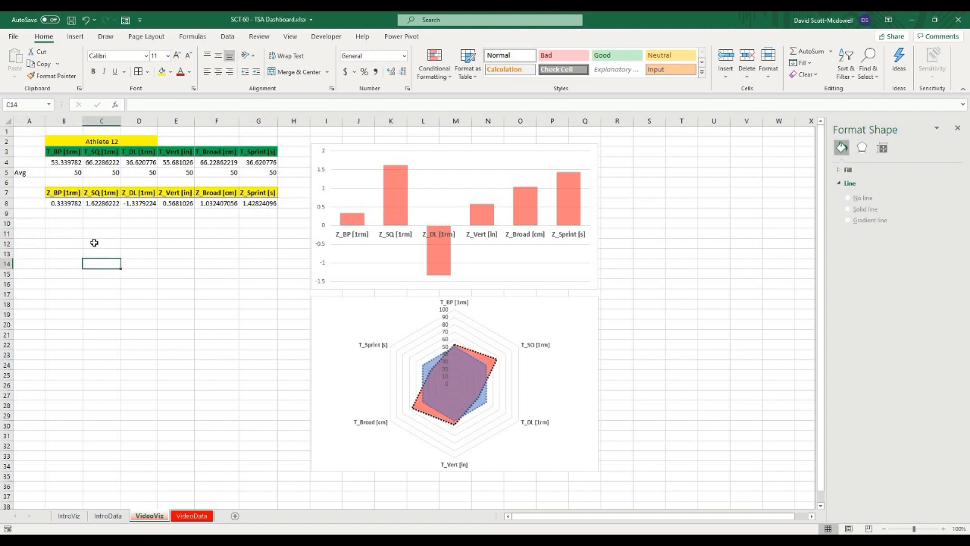
{"action": "left_click", "coordinate": [168, 439]}
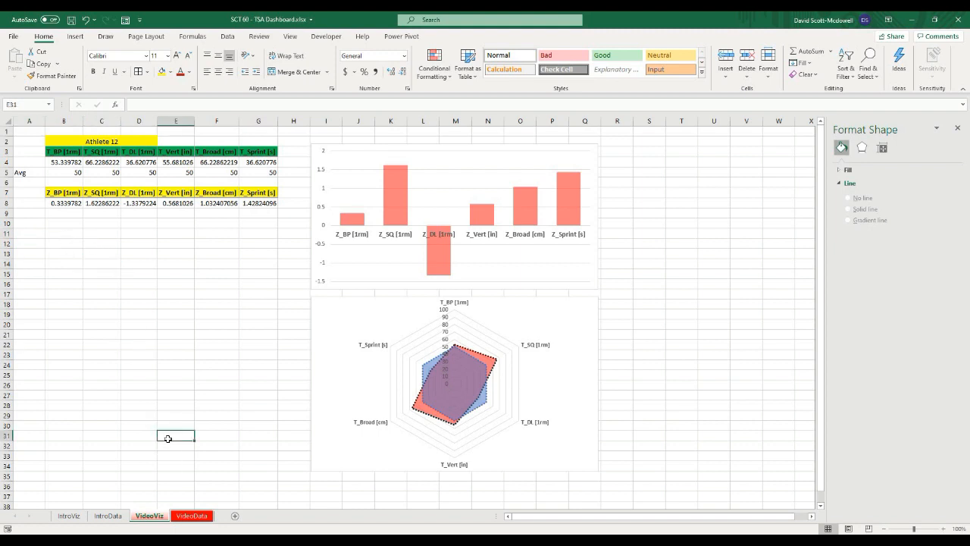
Step: On the VideoData sheet, add a centered TSA column header in U1 next to the data table
{"action": "left_click", "coordinate": [192, 516]}
{"action": "left_click_drag", "start_coordinate": [682, 518], "coordinate": [692, 518]}
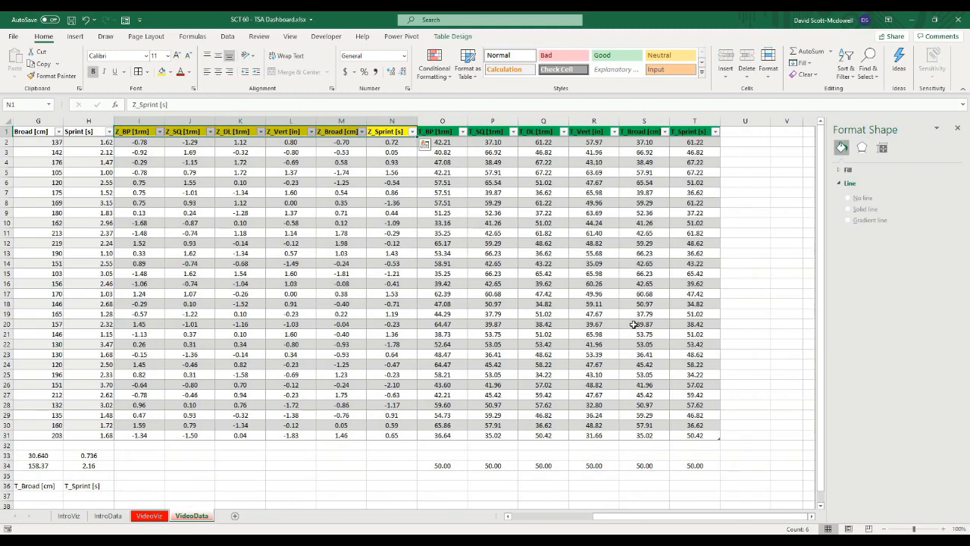
{"action": "left_click", "coordinate": [738, 134]}
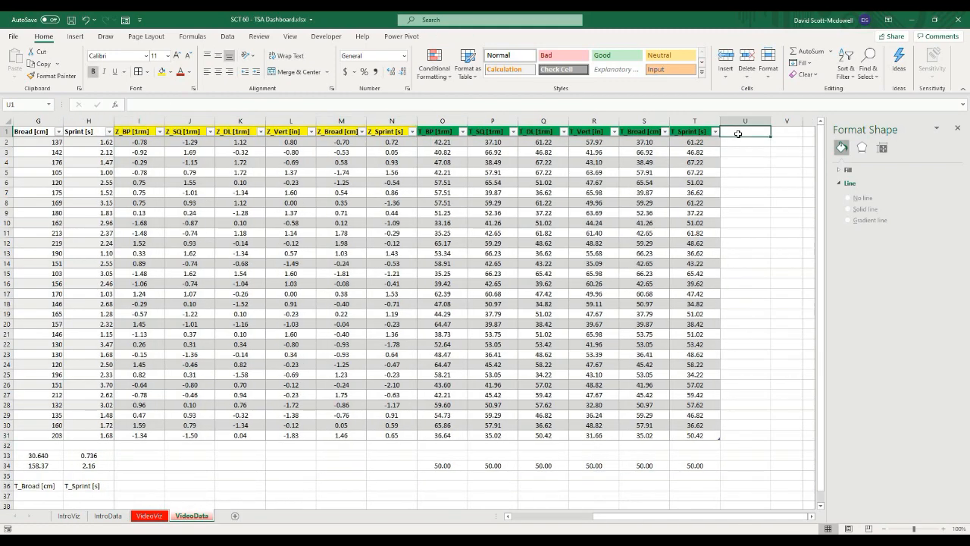
{"action": "type", "text": "TSA"}
{"action": "key", "text": "ctrl+Return"}
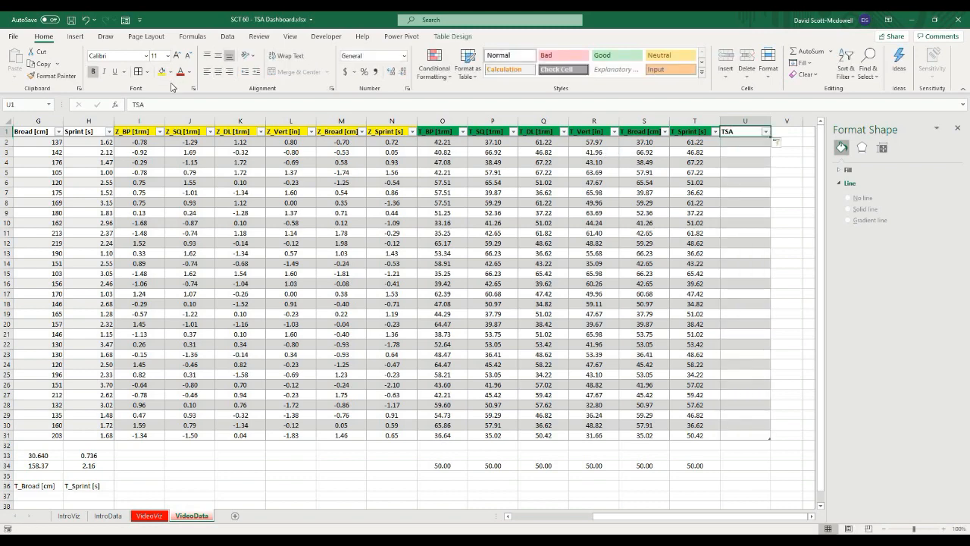
{"action": "left_click", "coordinate": [218, 71]}
{"action": "left_click", "coordinate": [735, 215]}
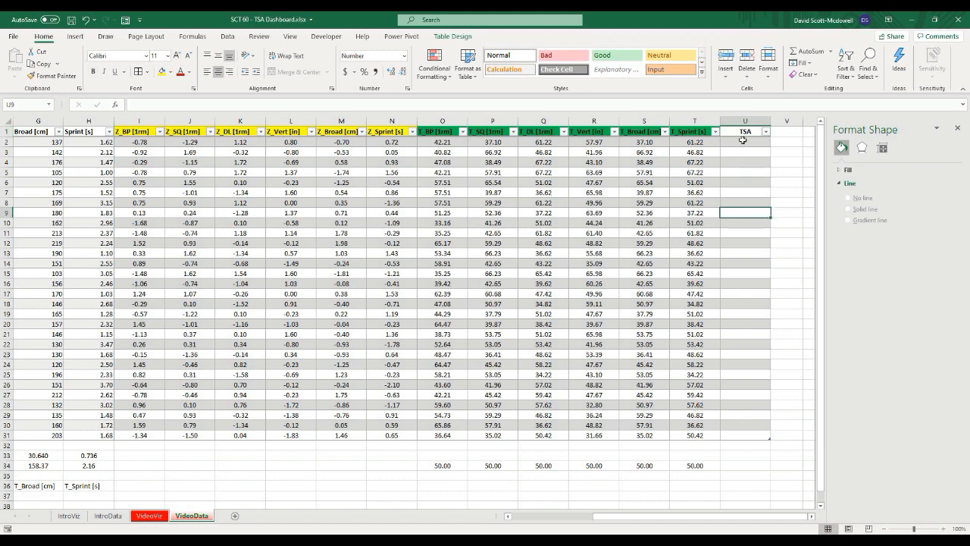
Step: Enter a SUM formula in U2 totalling the row's T-score columns T_BP through T_Sprint
{"action": "left_click", "coordinate": [743, 141]}
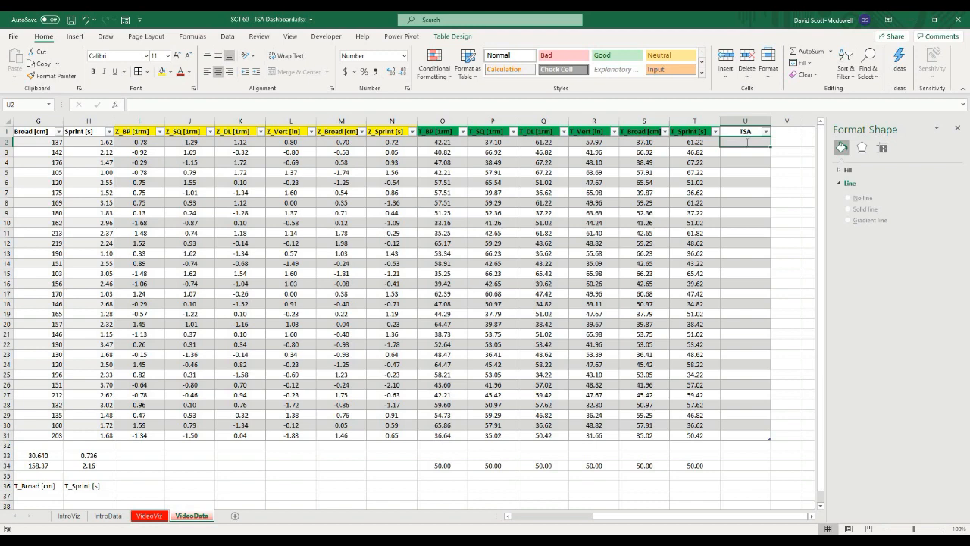
{"action": "type", "text": "=sum("}
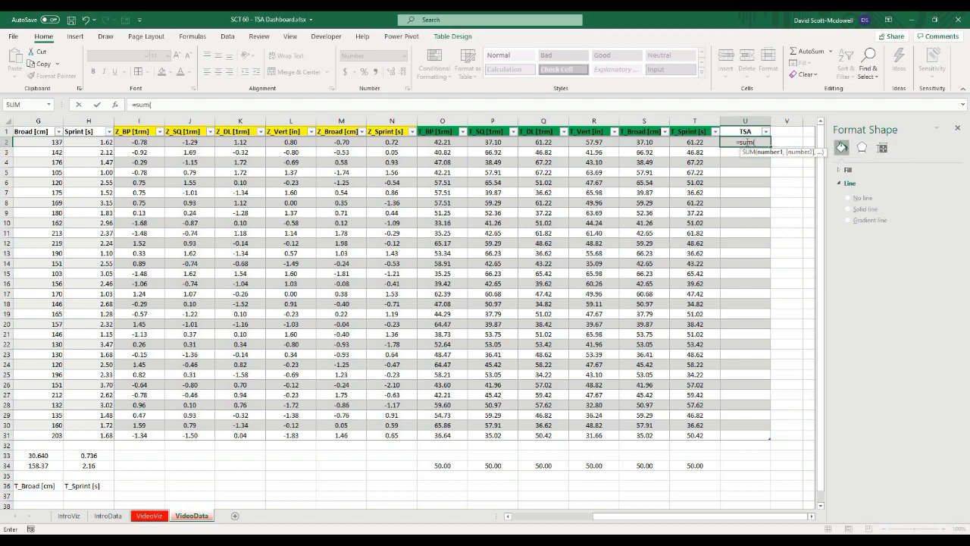
{"action": "left_click_drag", "start_coordinate": [437, 144], "coordinate": [681, 141]}
{"action": "key", "text": "Return"}
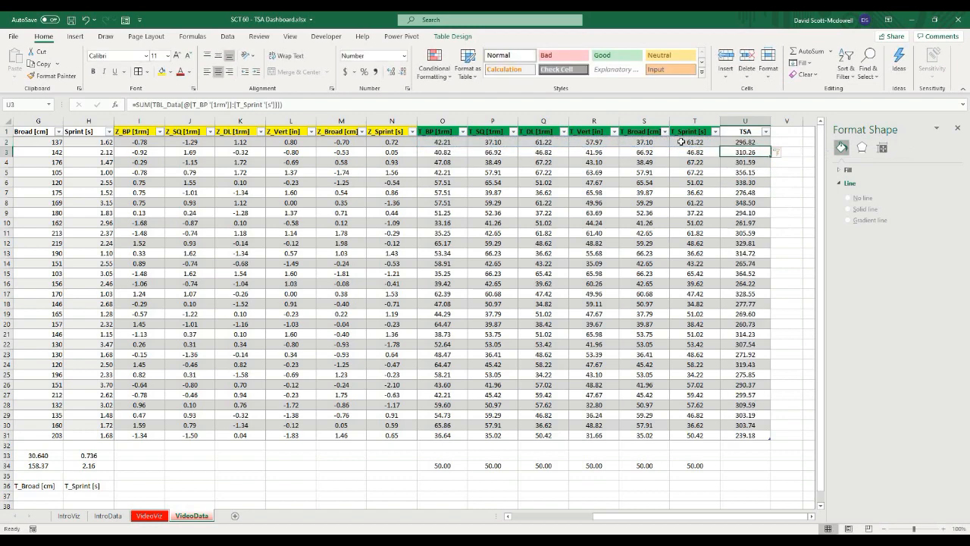
{"action": "left_click", "coordinate": [796, 194]}
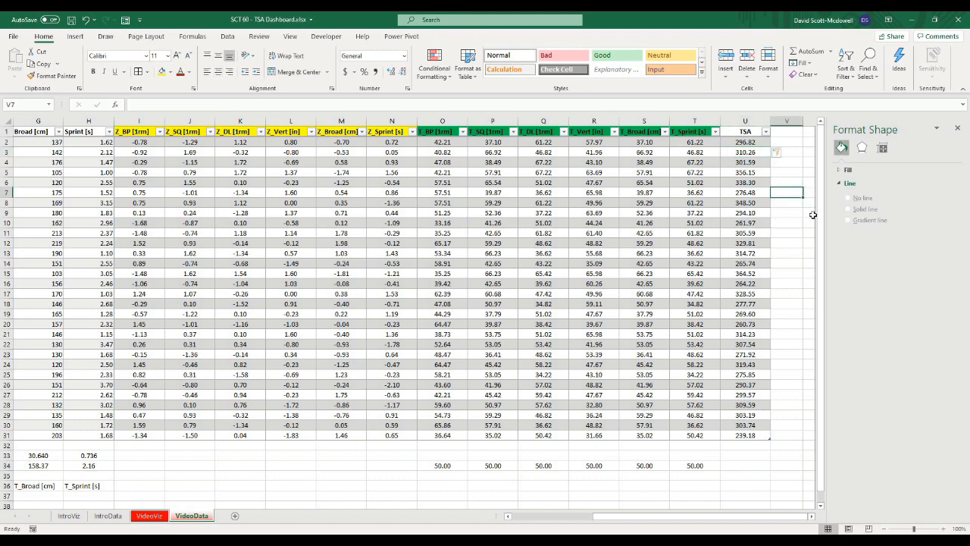
Step: Wrap the TSA formula in U2 in MROUND so the total rounds to the nearest 0.5
{"action": "left_click", "coordinate": [812, 214]}
{"action": "left_click", "coordinate": [734, 143]}
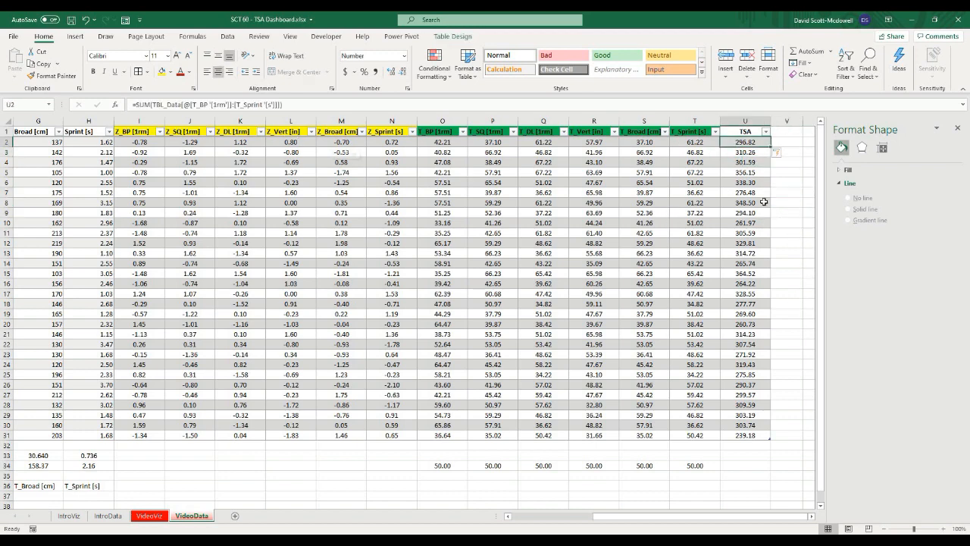
{"action": "left_click", "coordinate": [799, 173]}
{"action": "left_click", "coordinate": [737, 142]}
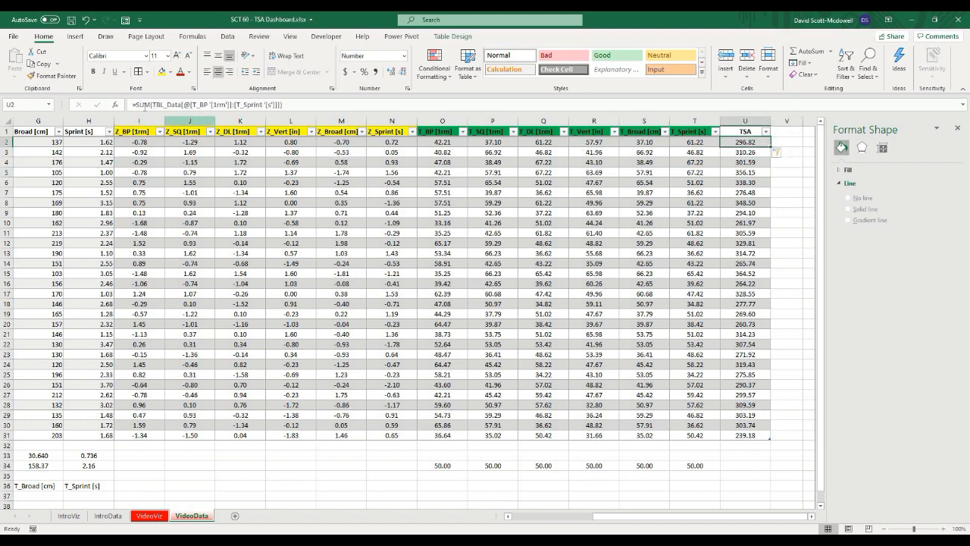
{"action": "left_click", "coordinate": [135, 104]}
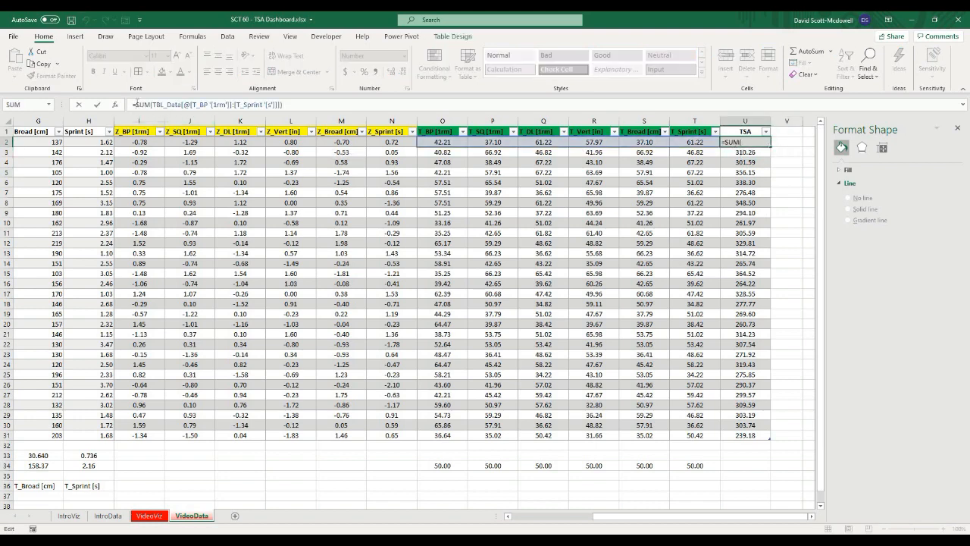
{"action": "type", "text": "mround("}
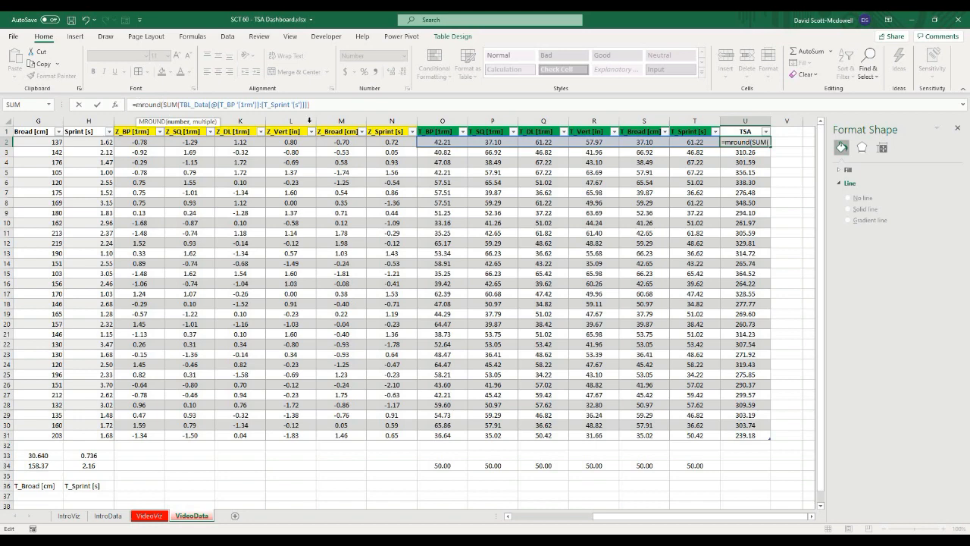
{"action": "left_click", "coordinate": [330, 104]}
{"action": "type", "text": ", 0.5)"}
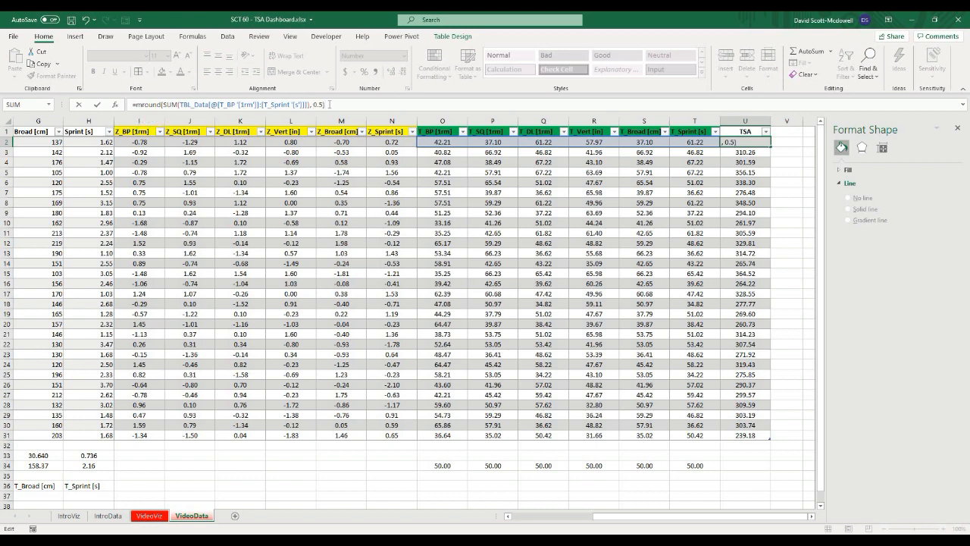
{"action": "key", "text": "Return"}
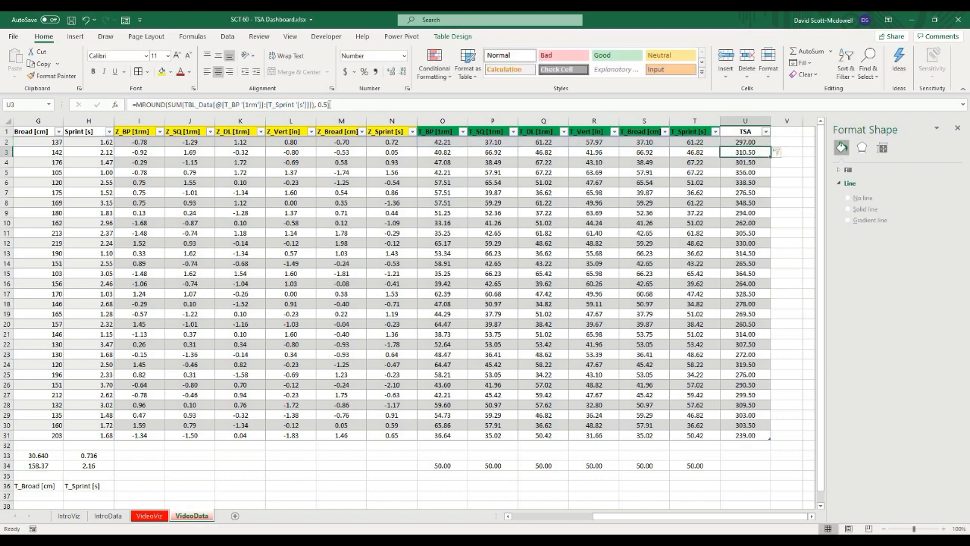
Step: Give the TSA header cell U1 a blue fill
{"action": "left_click", "coordinate": [805, 293]}
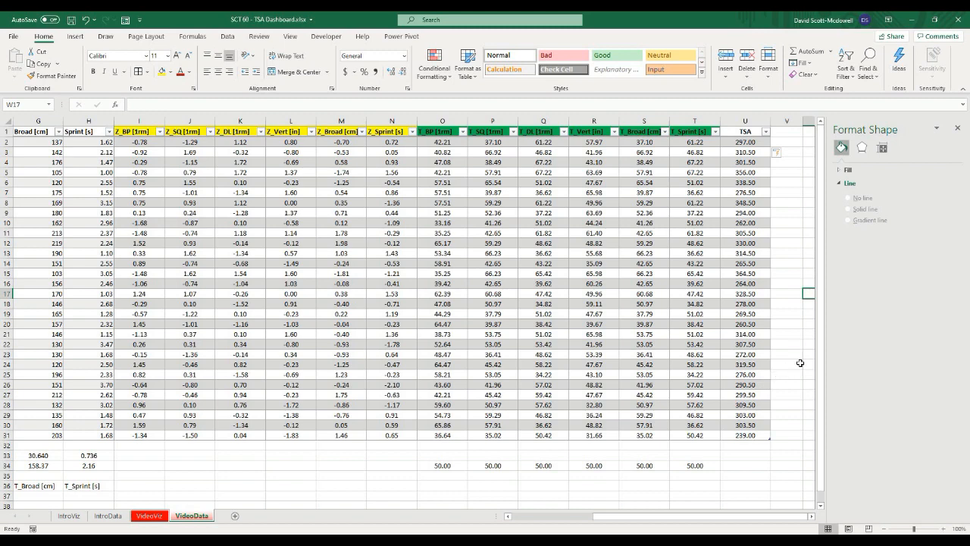
{"action": "left_click", "coordinate": [743, 131]}
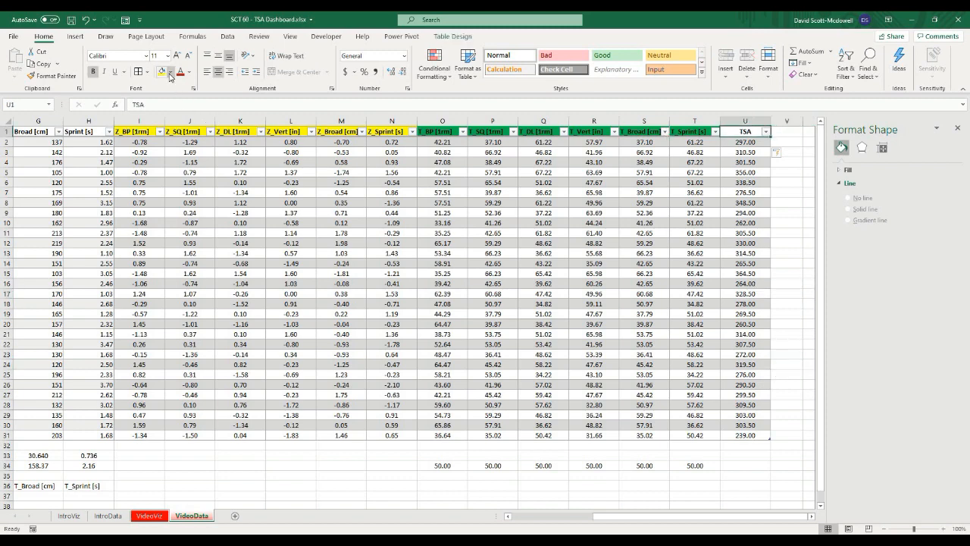
{"action": "left_click", "coordinate": [170, 77]}
{"action": "left_click", "coordinate": [224, 168]}
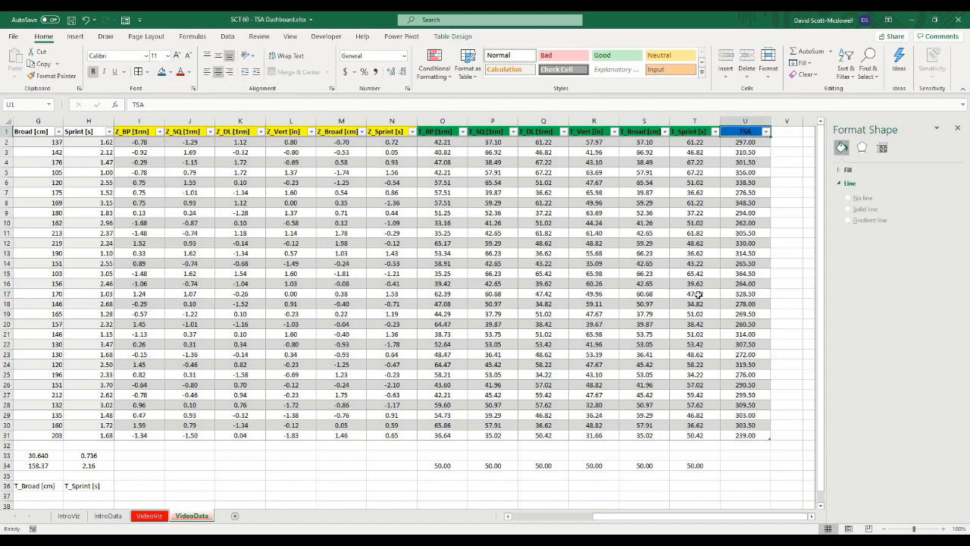
{"action": "left_click", "coordinate": [790, 264]}
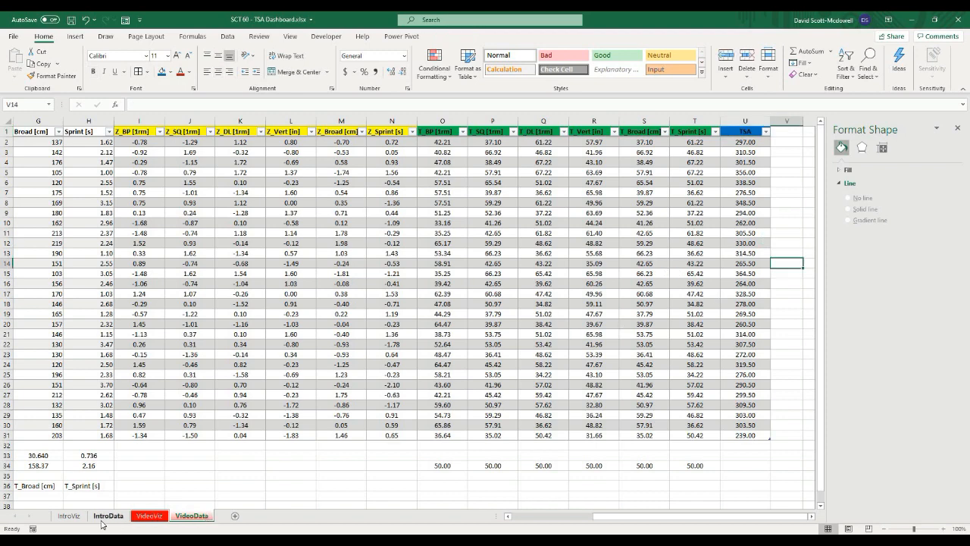
Step: On the VideoViz sheet, enter the labels TSA Team in C10 and TSA Athlete in D10
{"action": "left_click", "coordinate": [149, 515]}
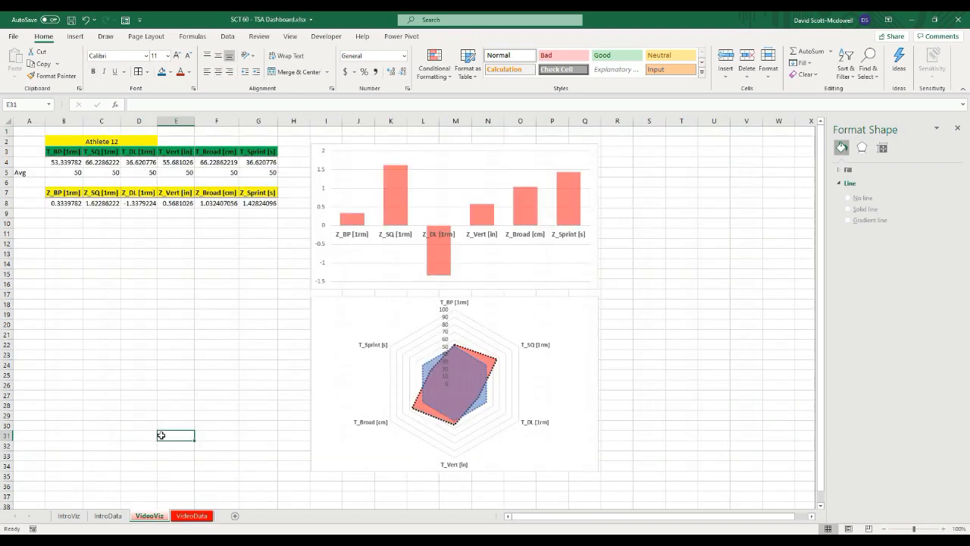
{"action": "left_click", "coordinate": [55, 203]}
{"action": "left_click", "coordinate": [47, 225]}
{"action": "left_click", "coordinate": [93, 224]}
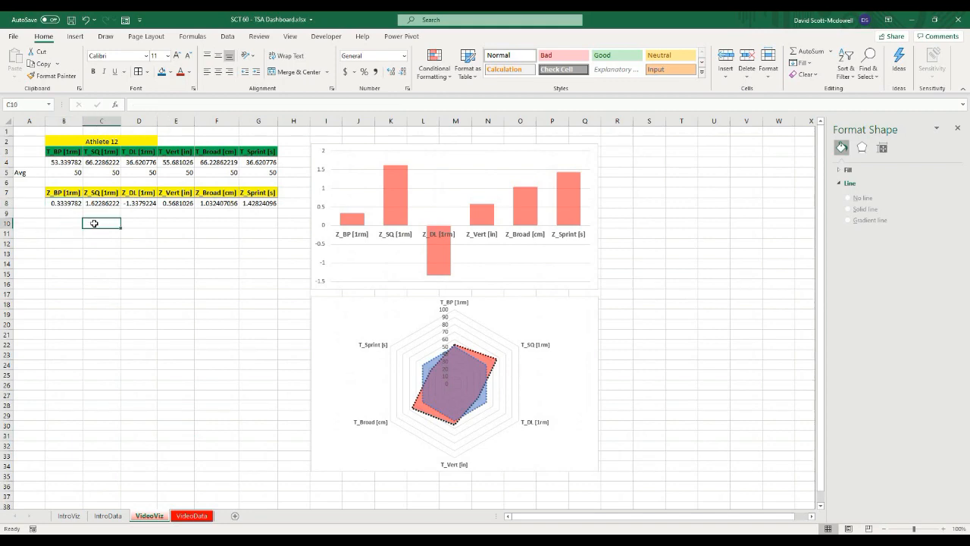
{"action": "type", "text": "TSA Team"}
{"action": "key", "text": "Tab"}
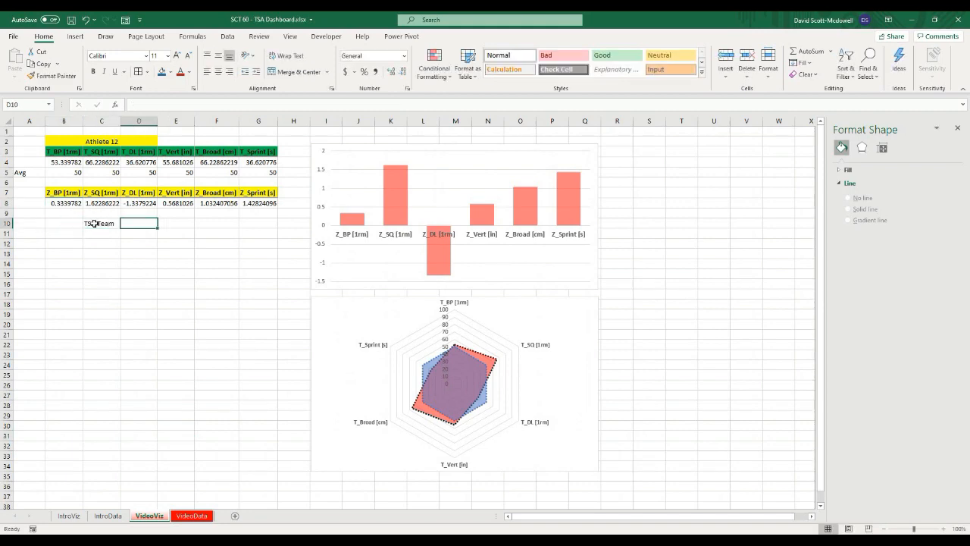
{"action": "type", "text": "TSA Athlete"}
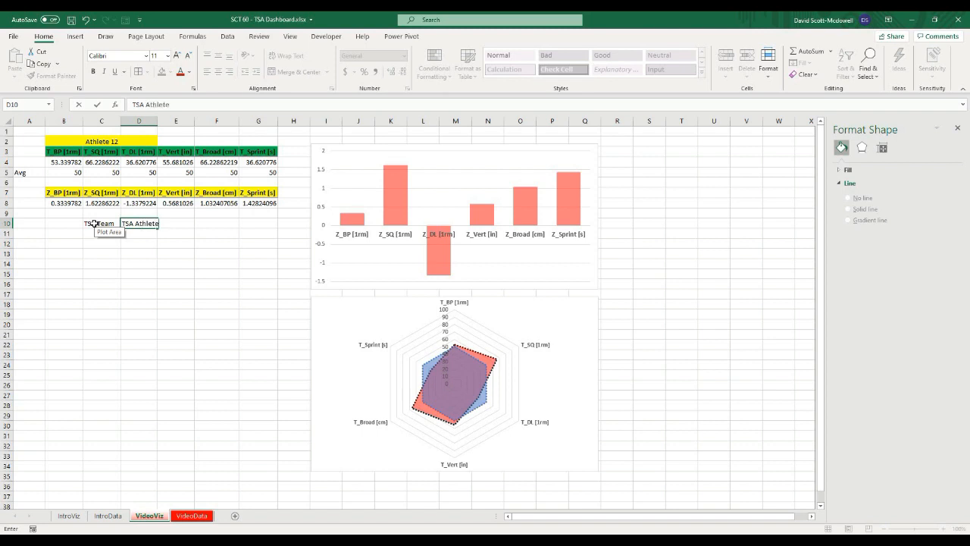
{"action": "key", "text": "Return"}
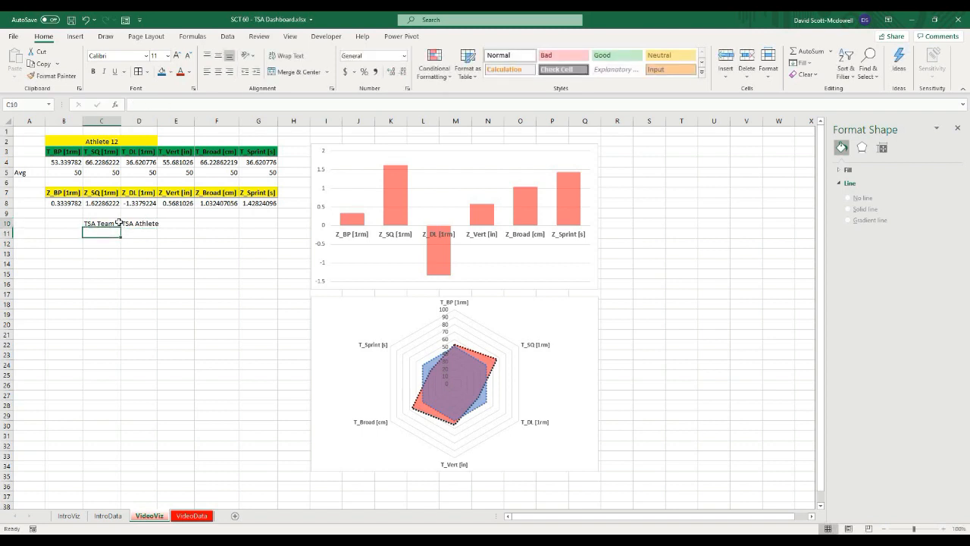
Step: Make the TSA Team and TSA Athlete labels bold and centered
{"action": "left_click_drag", "start_coordinate": [106, 221], "coordinate": [147, 216]}
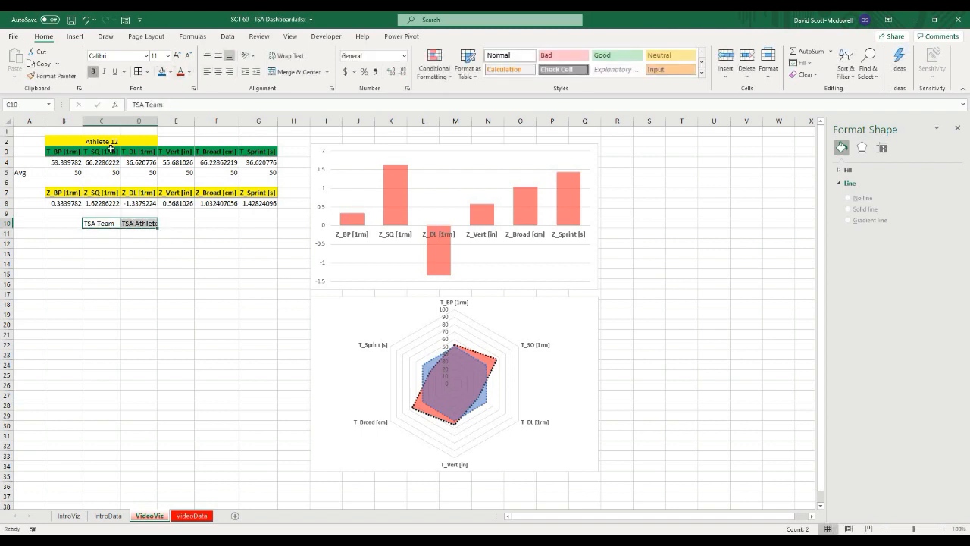
{"action": "left_click", "coordinate": [93, 71]}
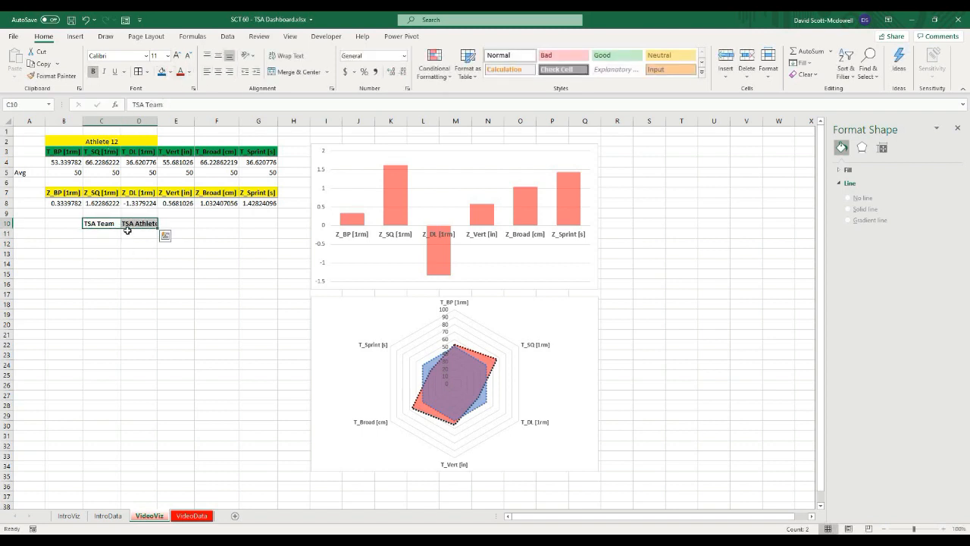
{"action": "left_click", "coordinate": [218, 71]}
{"action": "left_click_drag", "start_coordinate": [107, 304], "coordinate": [110, 294]}
Step: Turn on Shrink to fit for the two TSA label cells through Format Cells alignment options
{"action": "left_click_drag", "start_coordinate": [101, 223], "coordinate": [138, 223]}
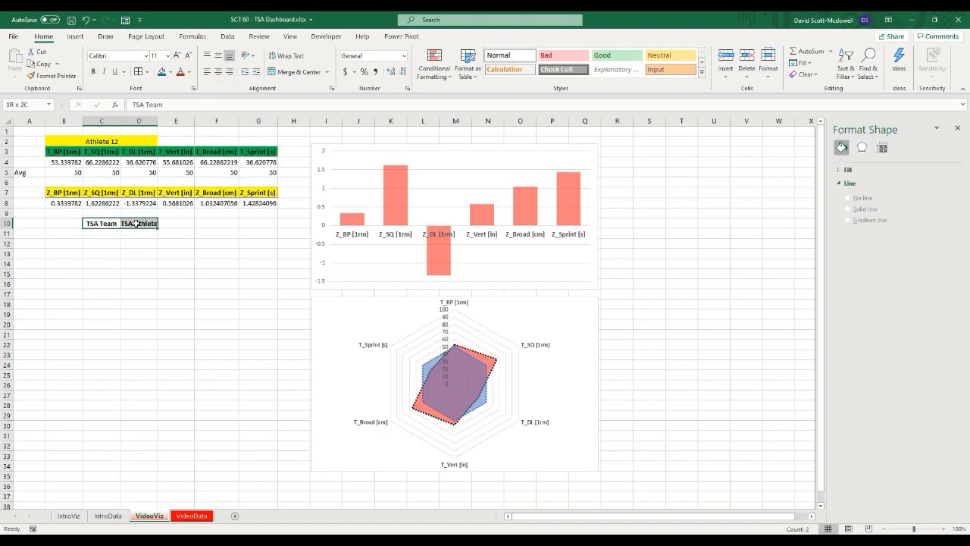
{"action": "right_click", "coordinate": [104, 224]}
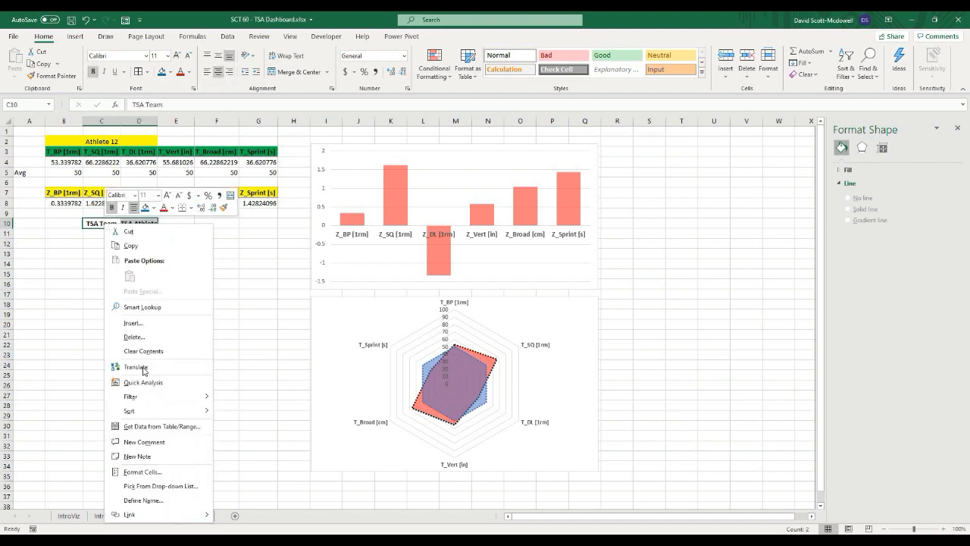
{"action": "left_click", "coordinate": [139, 473]}
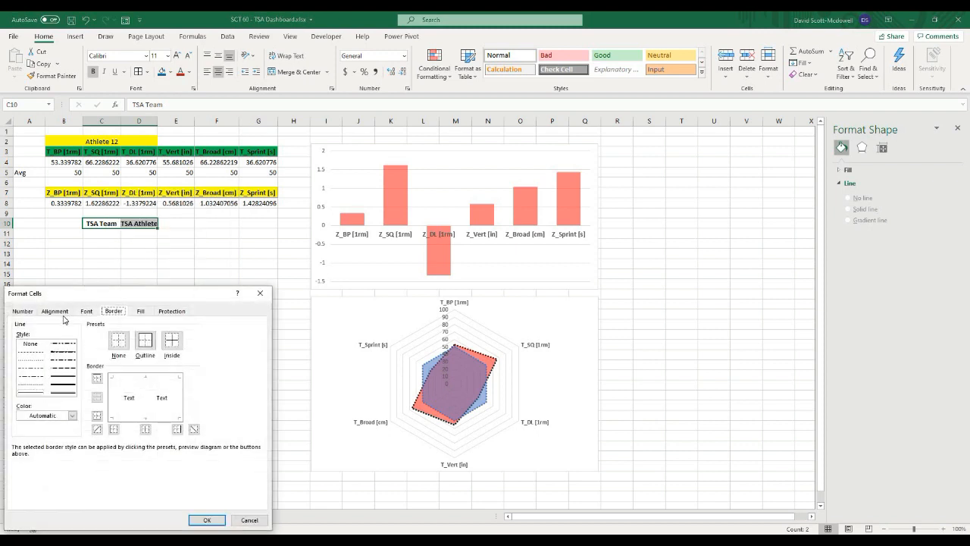
{"action": "left_click", "coordinate": [56, 311]}
{"action": "left_click", "coordinate": [47, 409]}
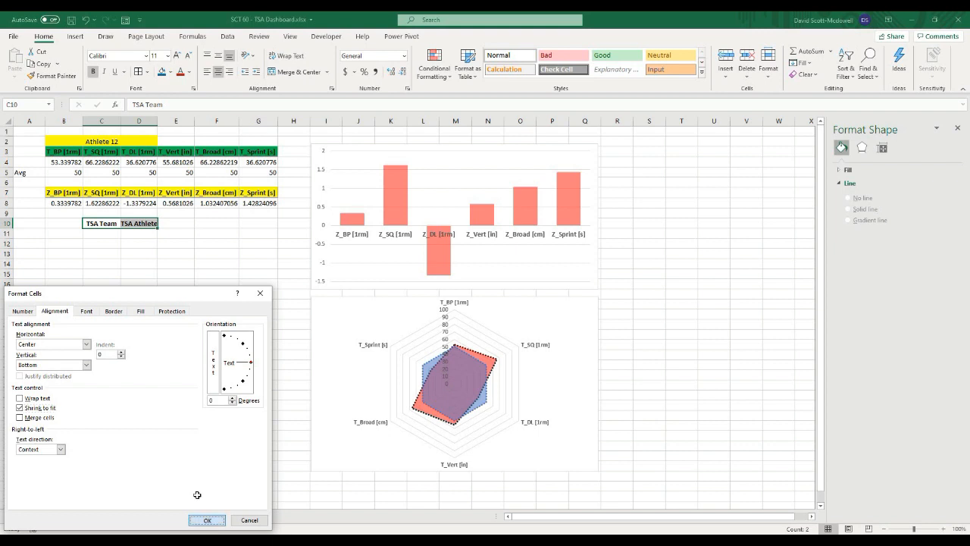
{"action": "left_click", "coordinate": [206, 520]}
Step: Enter a long test string in D10 to check the shrink-to-fit behaviour
{"action": "left_click", "coordinate": [223, 353]}
{"action": "left_click", "coordinate": [130, 224]}
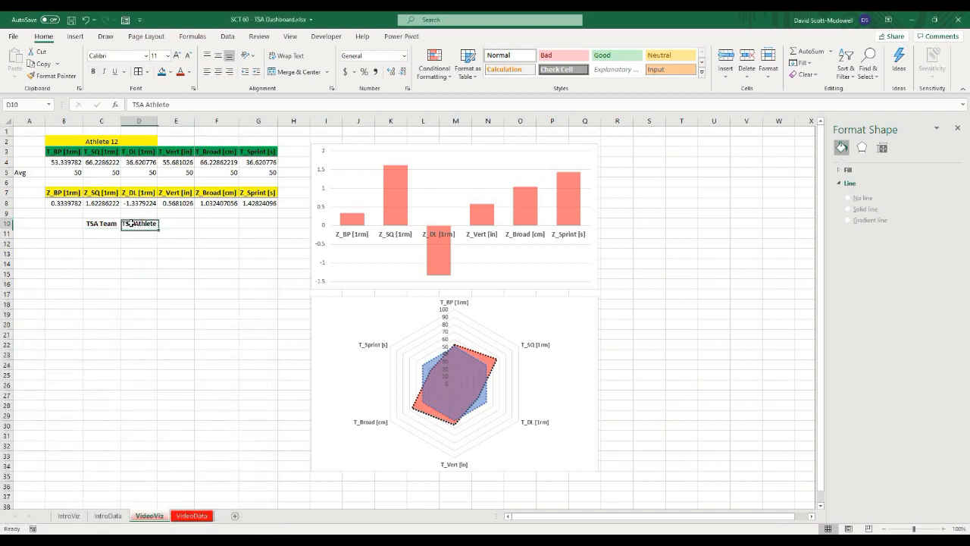
{"action": "left_click", "coordinate": [177, 258]}
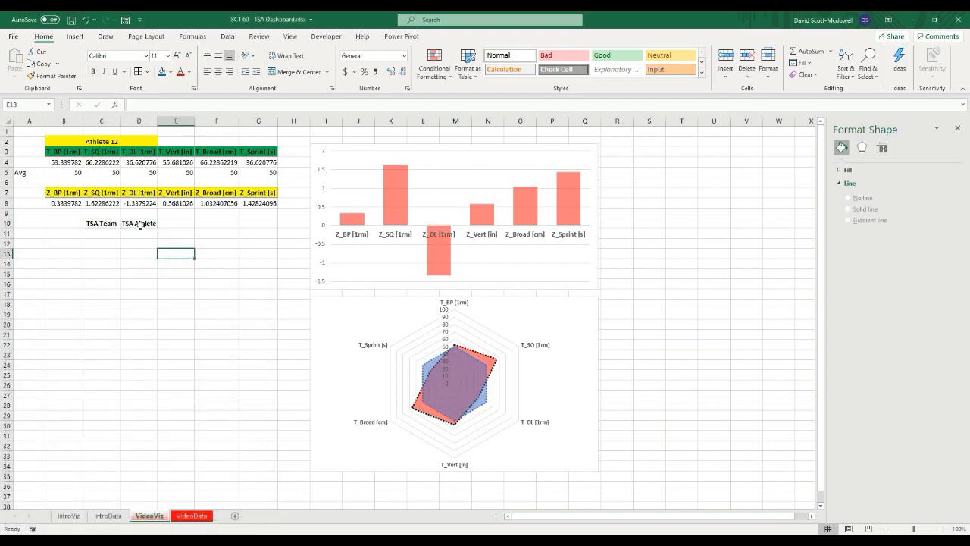
{"action": "left_click", "coordinate": [140, 225]}
{"action": "left_click", "coordinate": [130, 274]}
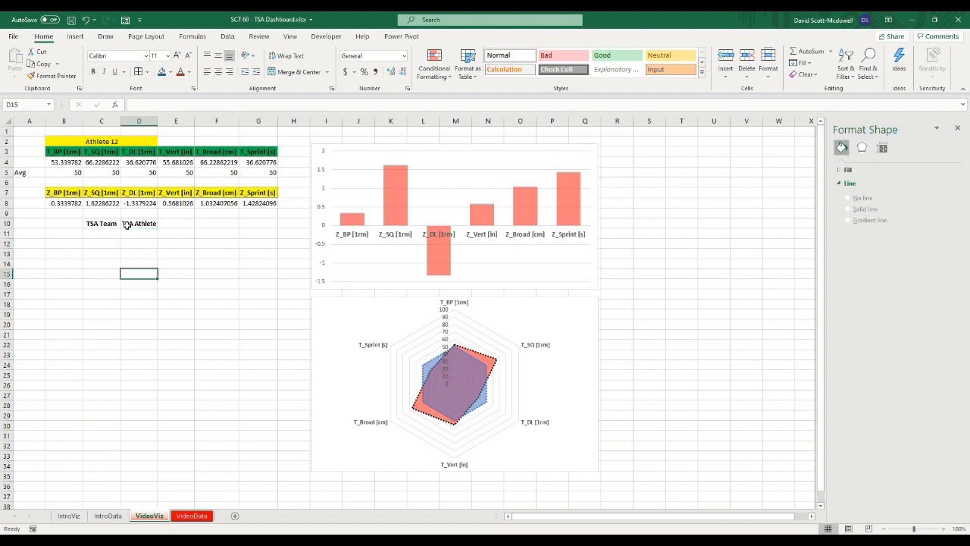
{"action": "left_click", "coordinate": [130, 223]}
{"action": "type", "text": "saoduihsaodhasdhsaodihsadhi"}
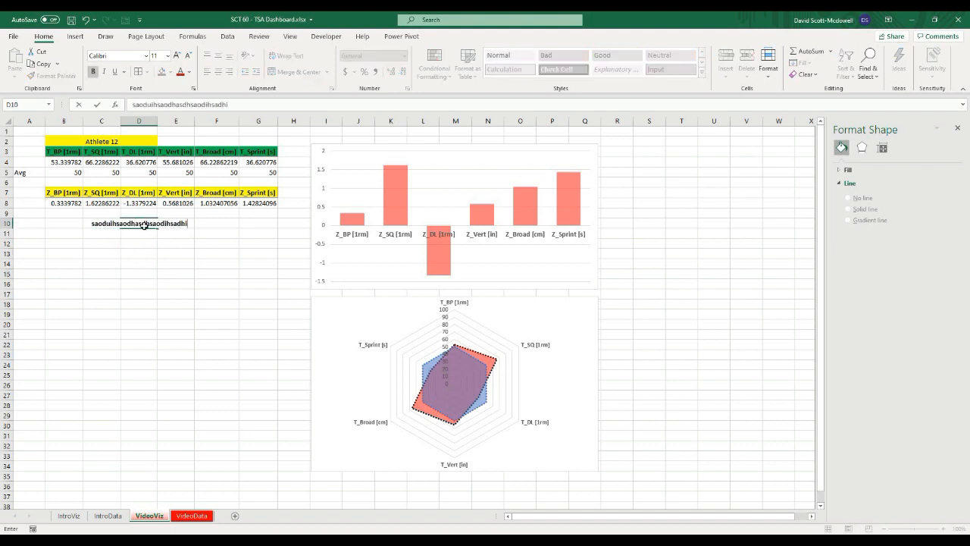
{"action": "key", "text": "Return"}
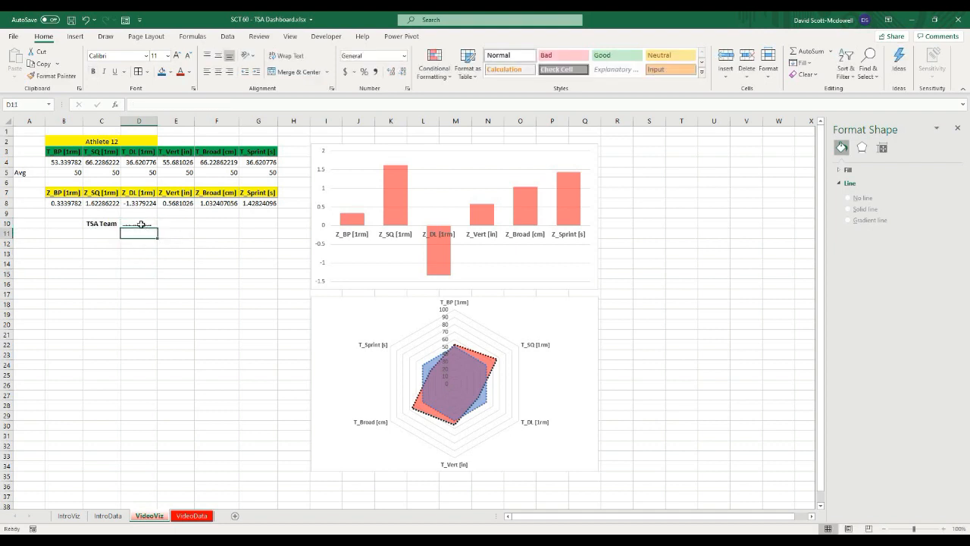
Step: Re-enter TSA Athlete as the label in D10
{"action": "left_click", "coordinate": [140, 254]}
{"action": "left_click", "coordinate": [141, 224]}
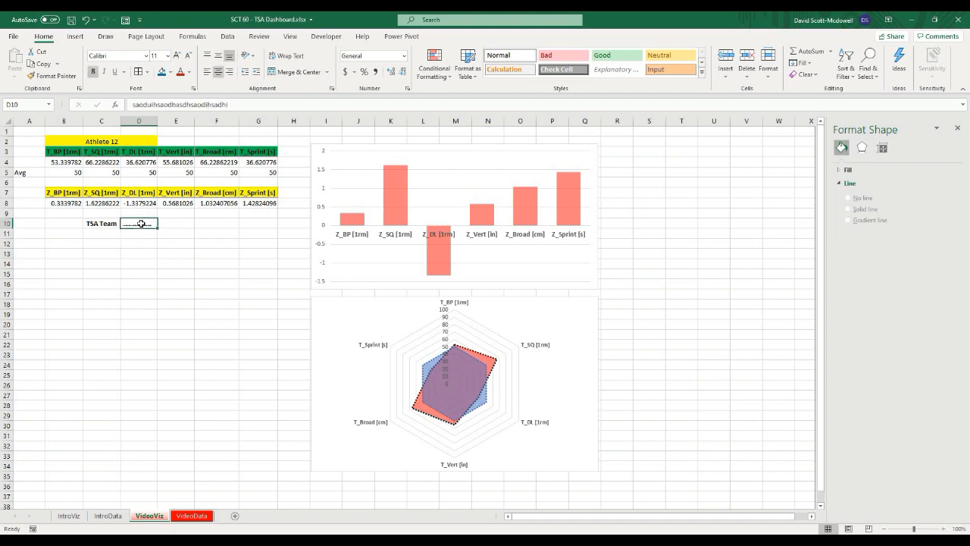
{"action": "type", "text": "TSA A"}
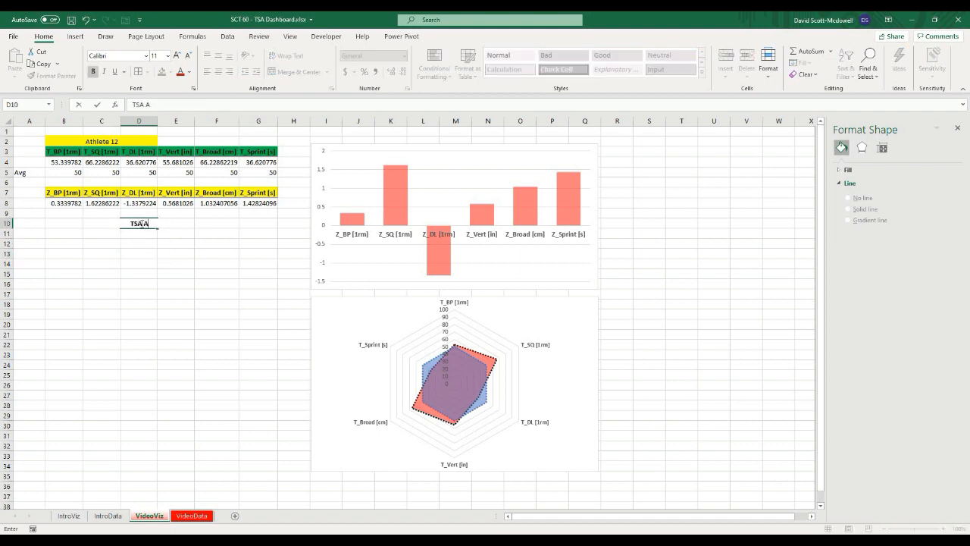
{"action": "type", "text": "thlete"}
{"action": "key", "text": "Return"}
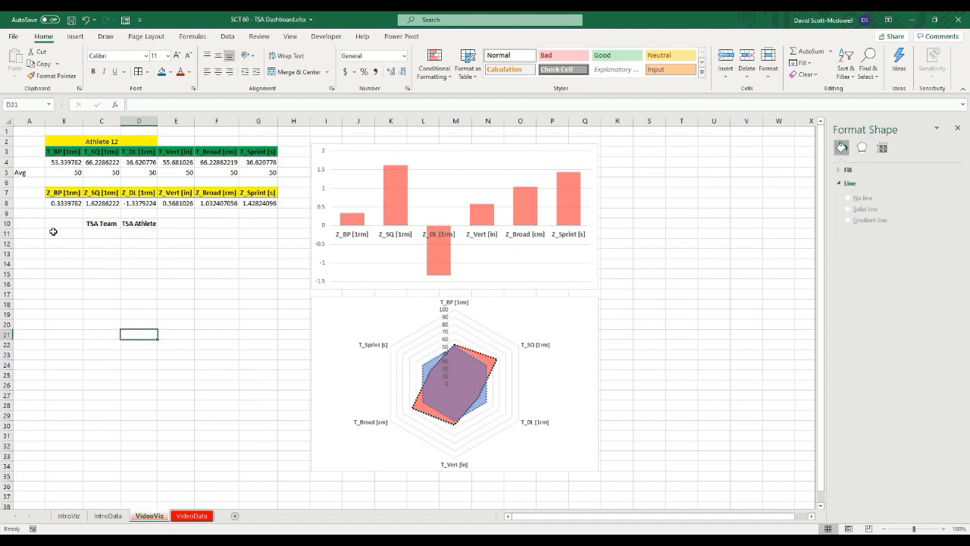
Step: In B11, enter a UNIQUE formula listing the Athlete Name column of TBL_Data
{"action": "left_click", "coordinate": [65, 235]}
{"action": "left_click", "coordinate": [136, 250]}
{"action": "left_click", "coordinate": [56, 235]}
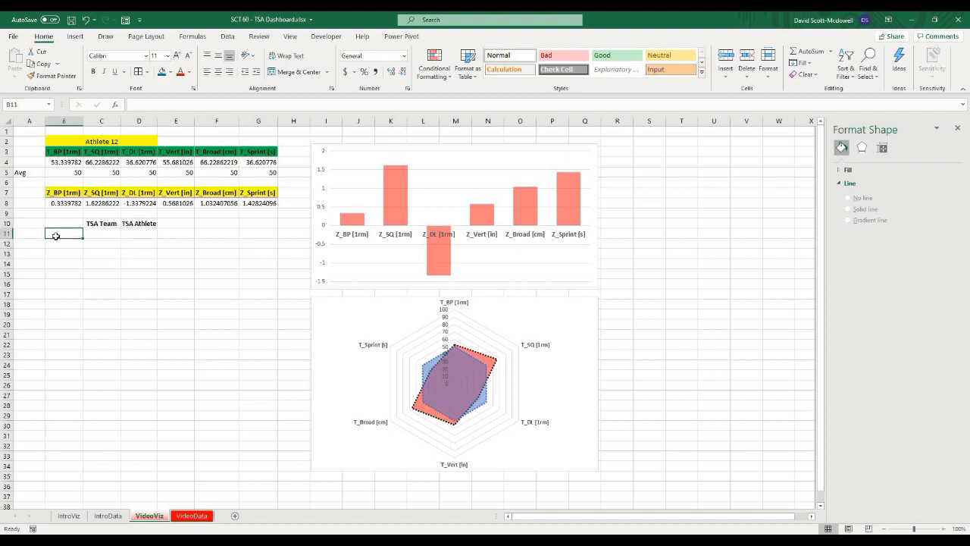
{"action": "type", "text": "=unique("}
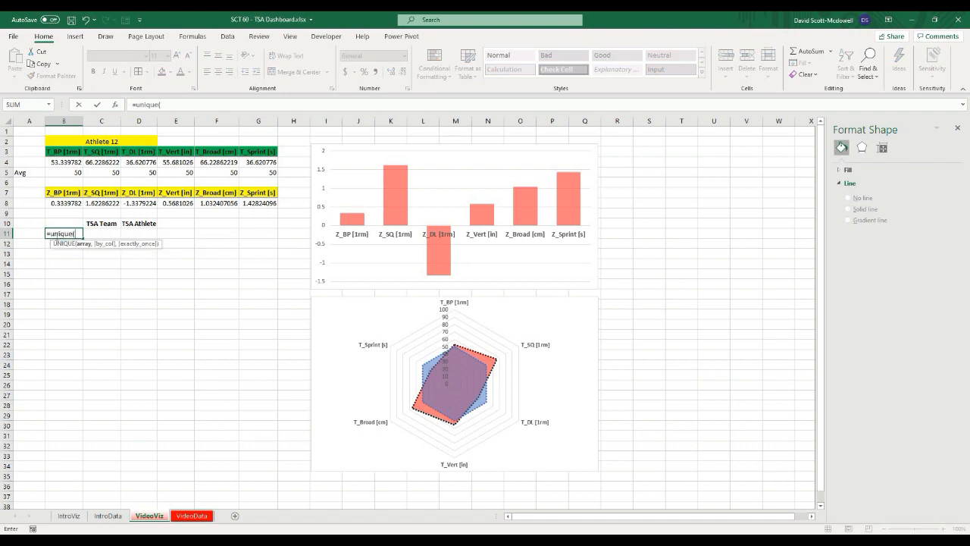
{"action": "type", "text": "tbl"}
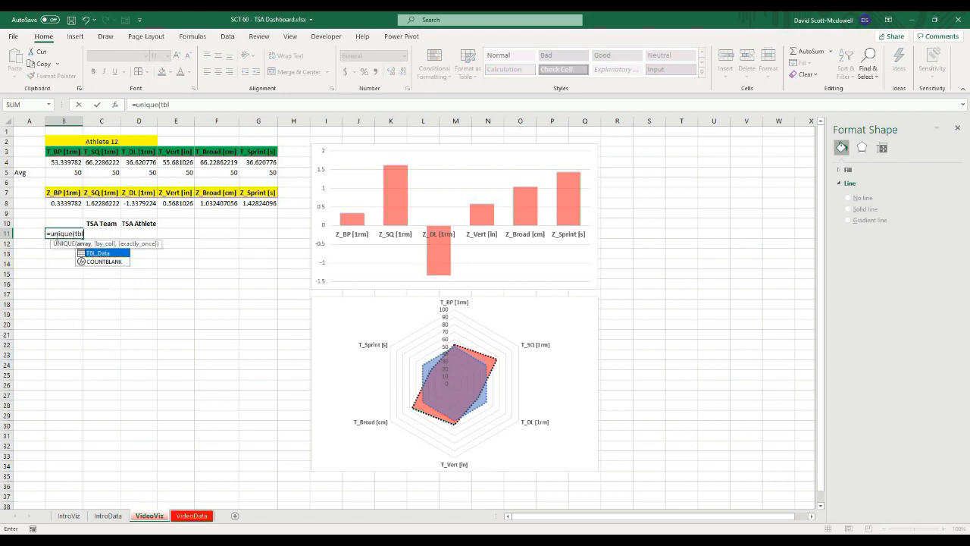
{"action": "key", "text": "Tab"}
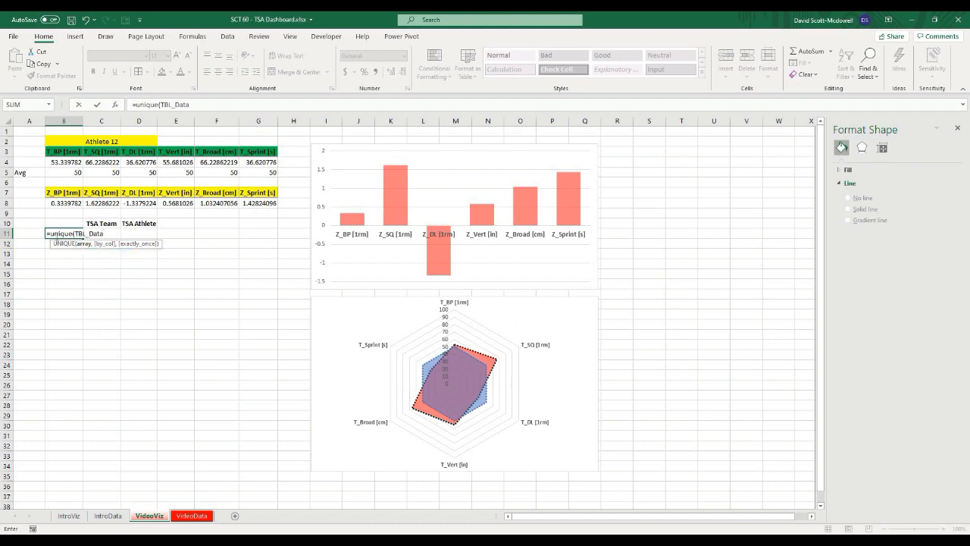
{"action": "type", "text": "["}
{"action": "key", "text": "Down"}
{"action": "key", "text": "Tab"}
{"action": "type", "text": ")"}
{"action": "key", "text": "Return"}
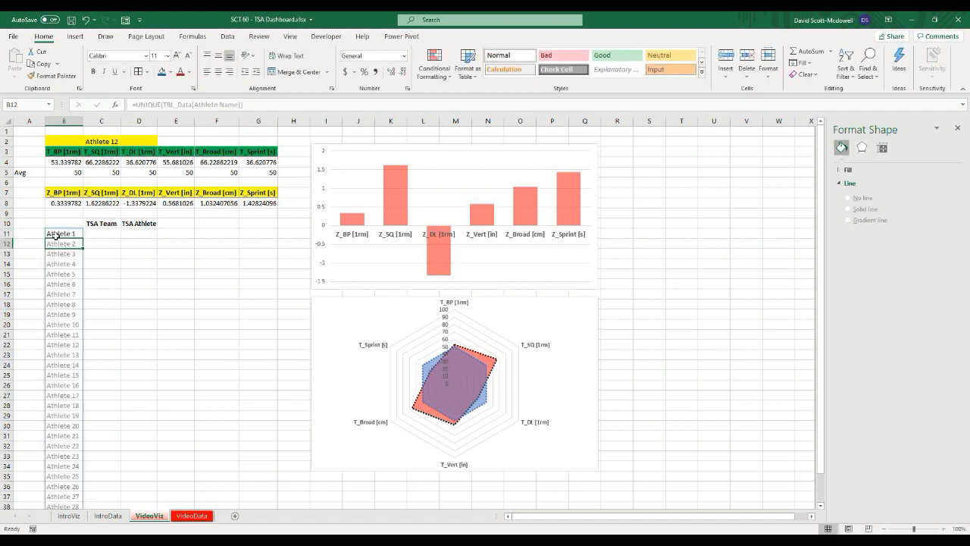
{"action": "left_click", "coordinate": [160, 302]}
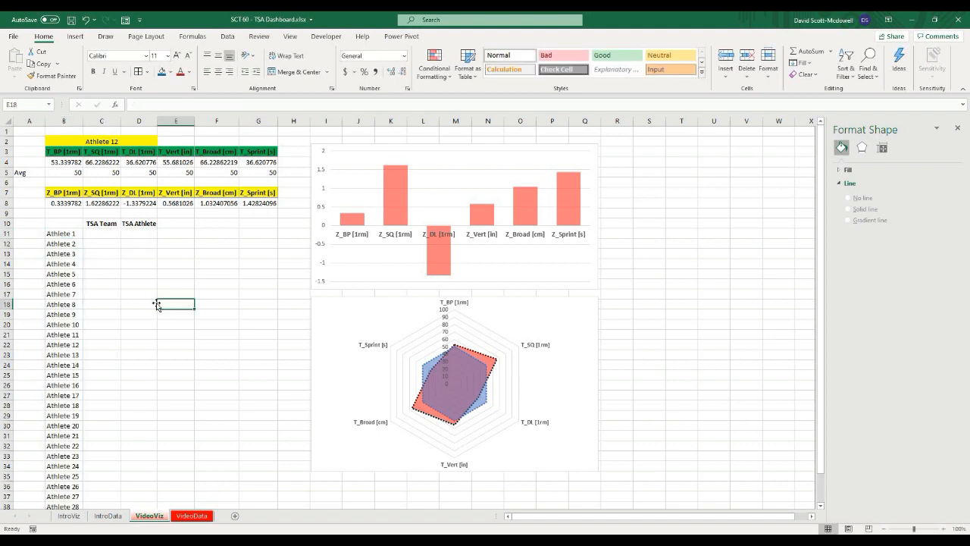
{"action": "left_click", "coordinate": [107, 237]}
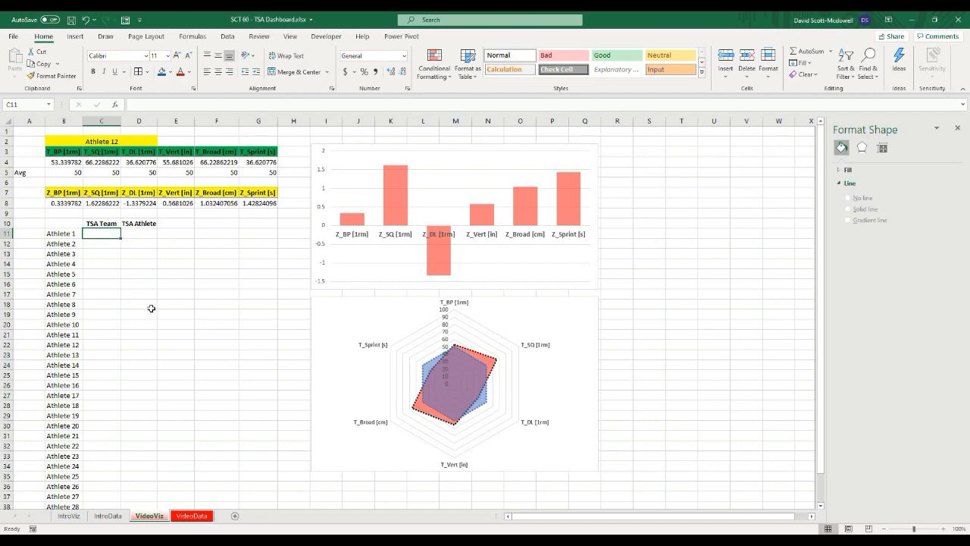
{"action": "scroll", "coordinate": [159, 318], "scroll_direction": "down", "scroll_amount": 1}
{"action": "scroll", "coordinate": [174, 327], "scroll_direction": "down", "scroll_amount": 1}
{"action": "scroll", "coordinate": [174, 326], "scroll_direction": "up", "scroll_amount": 2}
{"action": "left_click", "coordinate": [84, 141]}
{"action": "left_click", "coordinate": [196, 304]}
{"action": "left_click", "coordinate": [147, 235]}
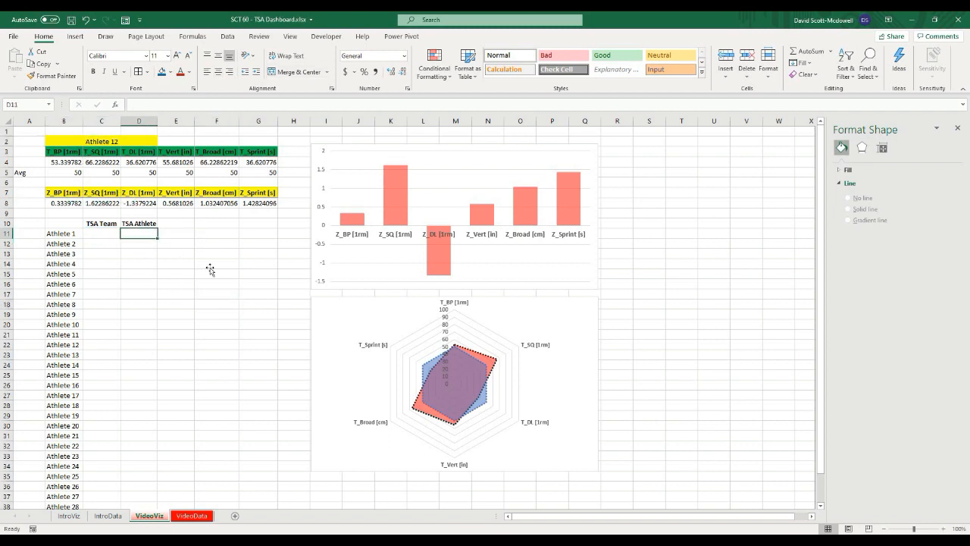
{"action": "left_click", "coordinate": [207, 264]}
{"action": "left_click_drag", "start_coordinate": [140, 232], "coordinate": [140, 265]}
{"action": "left_click", "coordinate": [251, 270]}
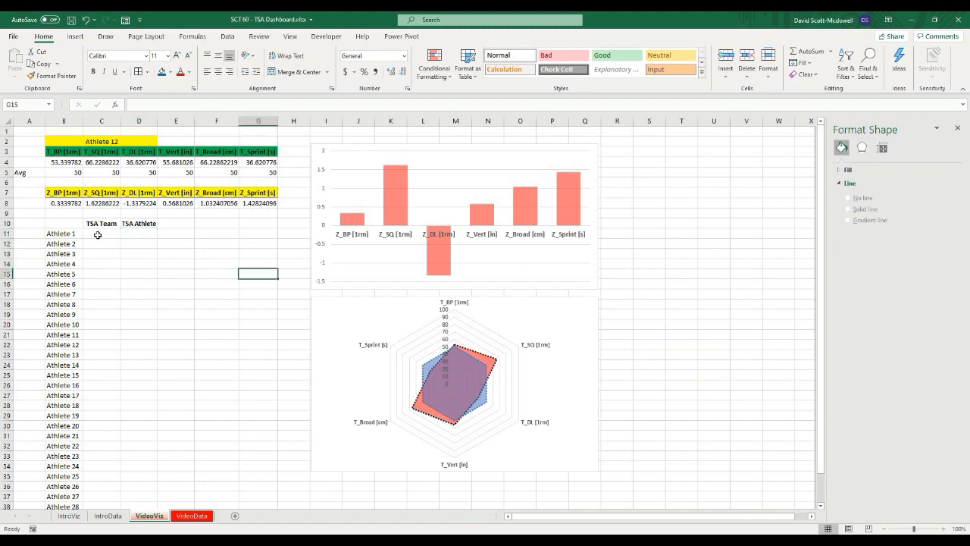
Step: In C11, enter =SUMIFS(TBL_Data[TSA], TBL_Data[Athlete Name], B11, TBL_Data[Athlete Name], "<>"&$B$2) to total team TSA excluding the selected athlete
{"action": "left_click", "coordinate": [98, 235]}
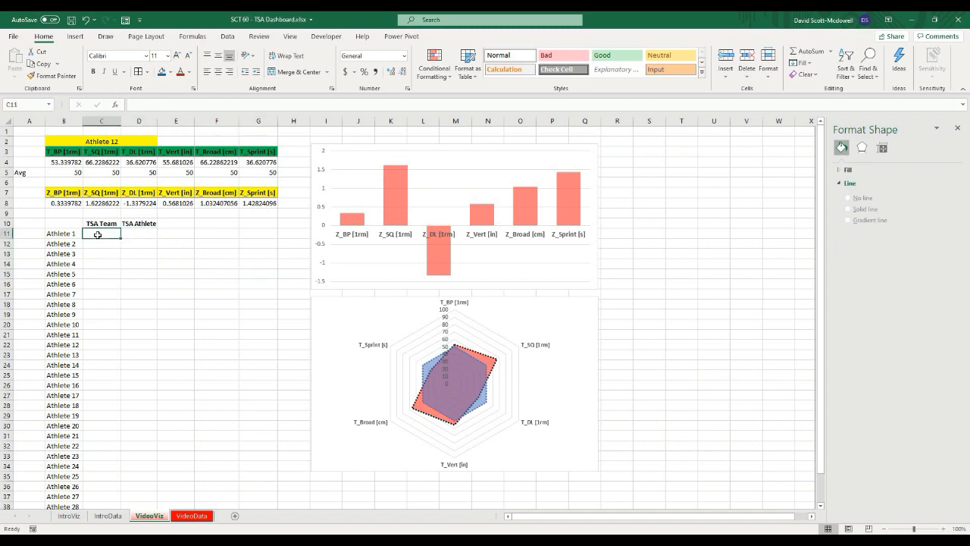
{"action": "type", "text": "="}
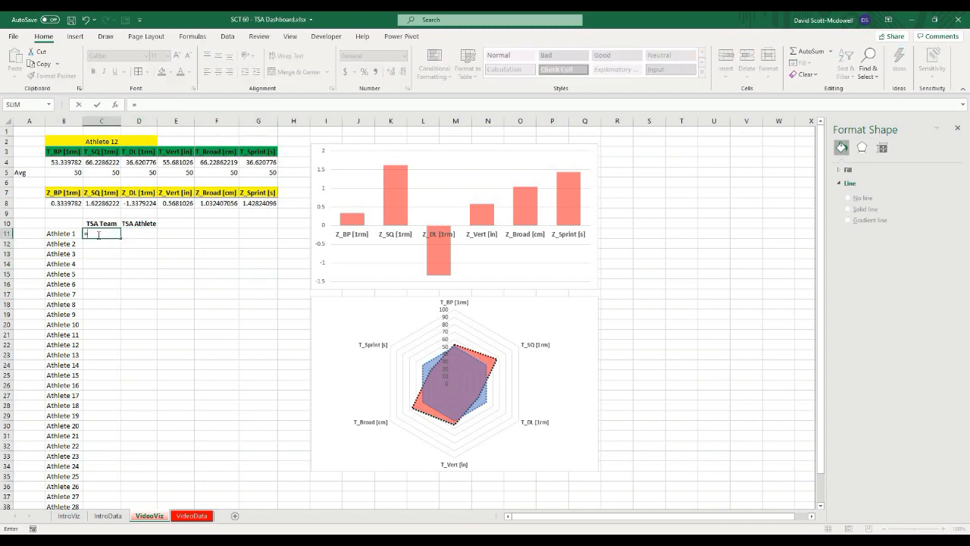
{"action": "type", "text": "sumifs("}
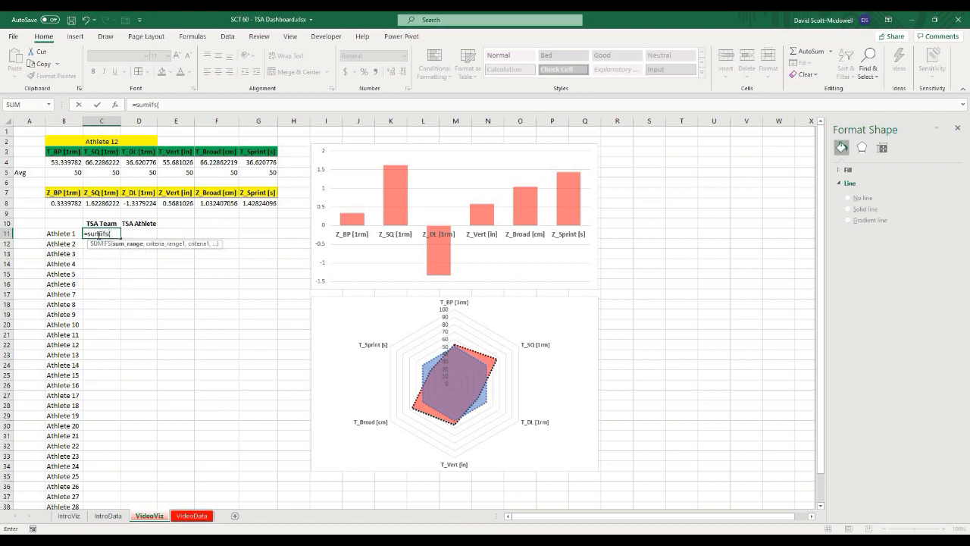
{"action": "type", "text": "TBL_Data"}
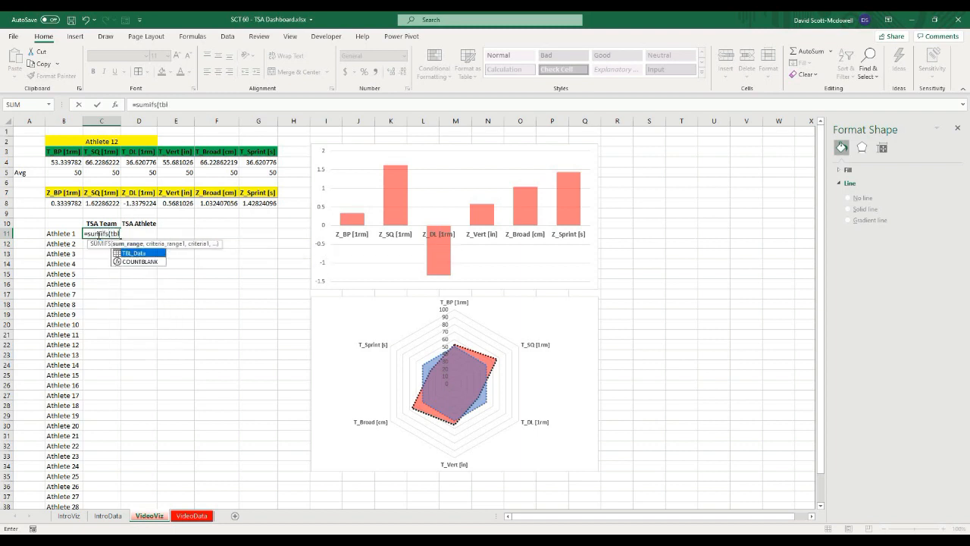
{"action": "type", "text": "["}
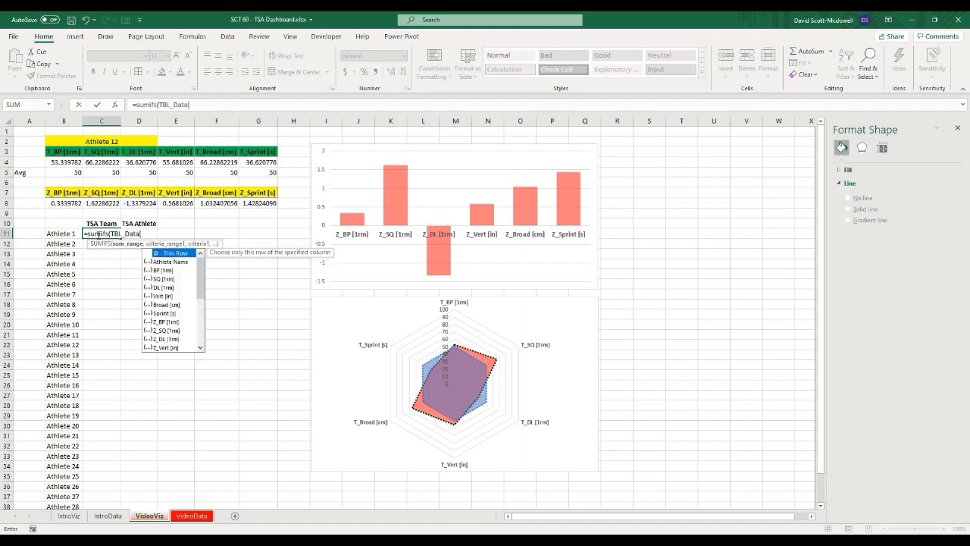
{"action": "type", "text": "TSA"}
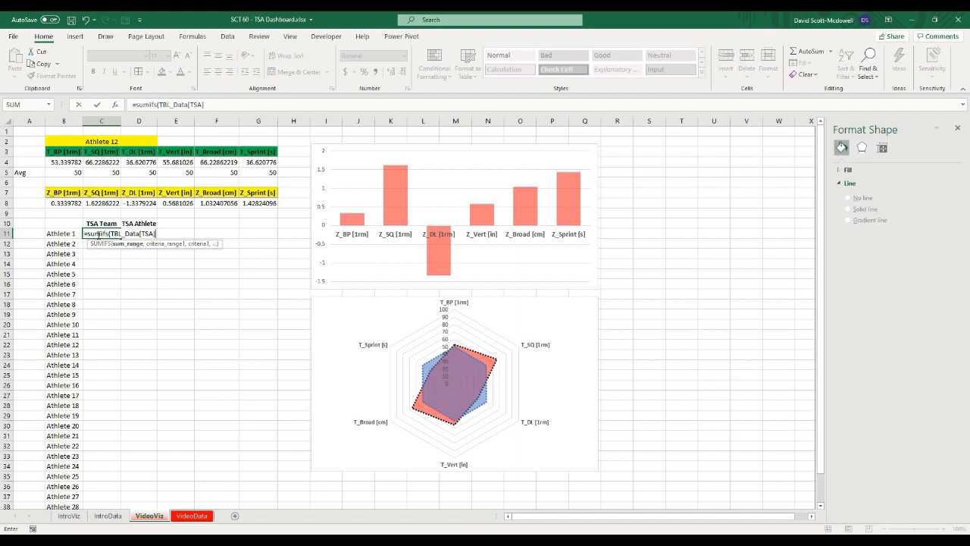
{"action": "type", "text": "],"}
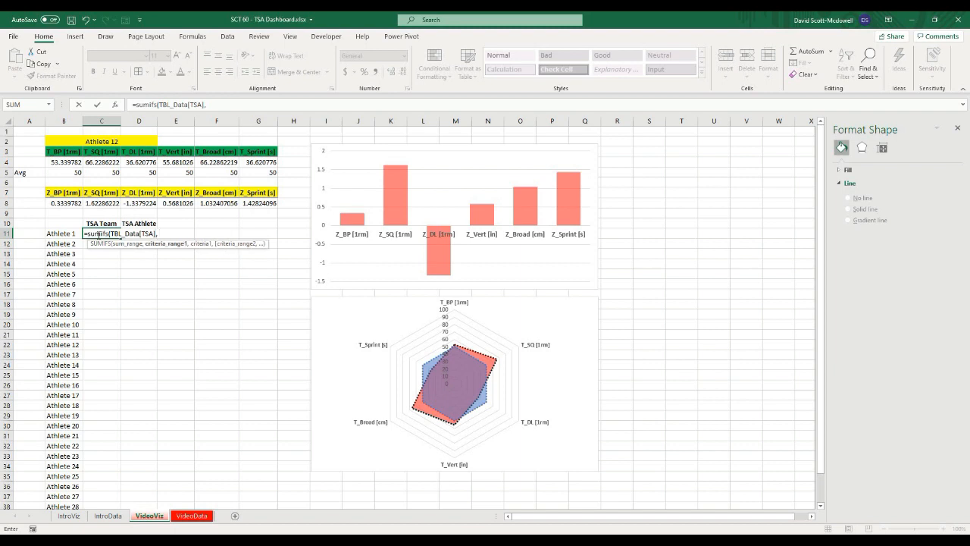
{"action": "type", "text": " t"}
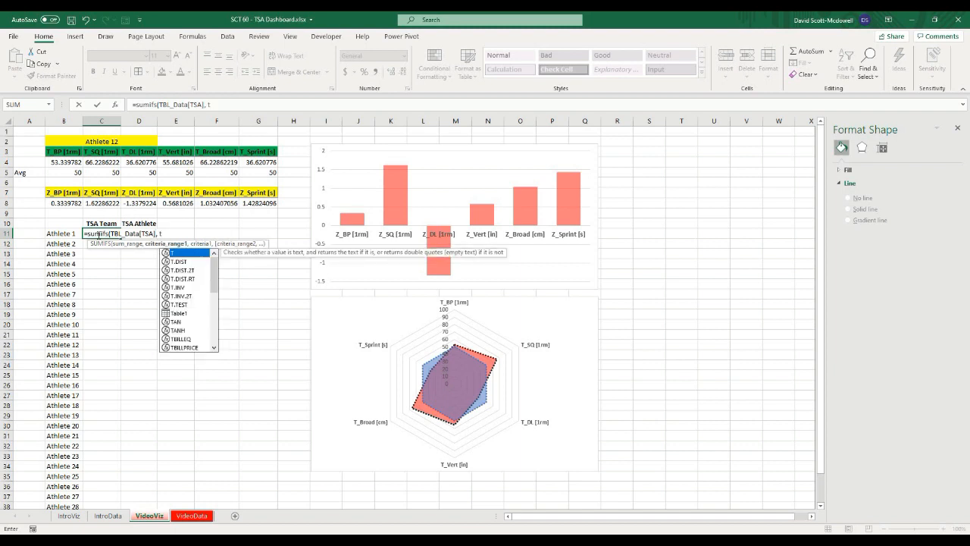
{"action": "type", "text": "b;"}
{"action": "key", "text": "BackSpace"}
{"action": "type", "text": "l"}
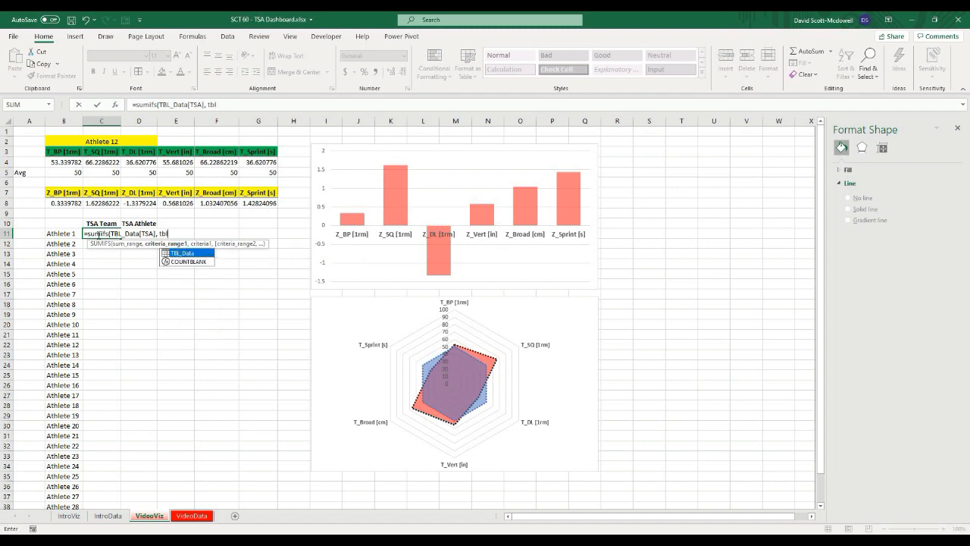
{"action": "key", "text": "Tab"}
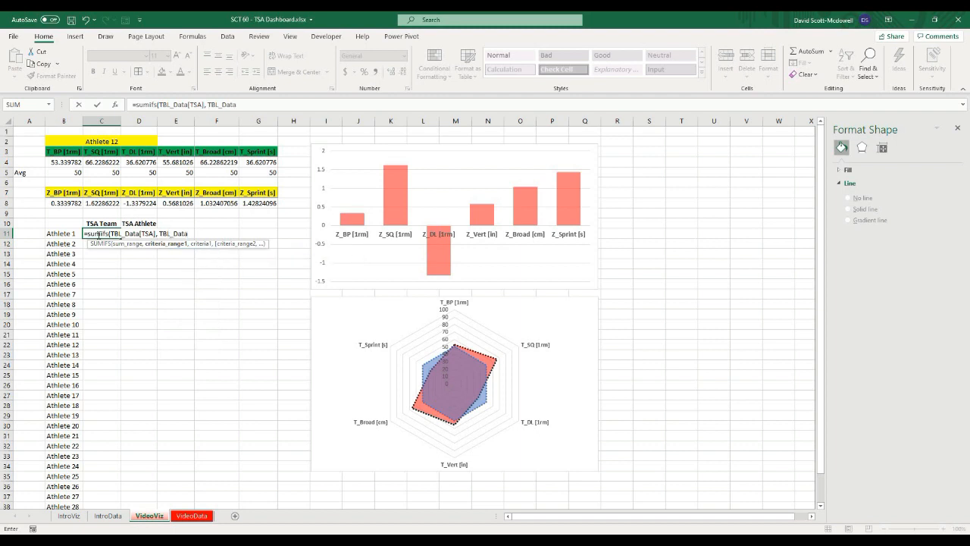
{"action": "type", "text": "[Athlete Name],"}
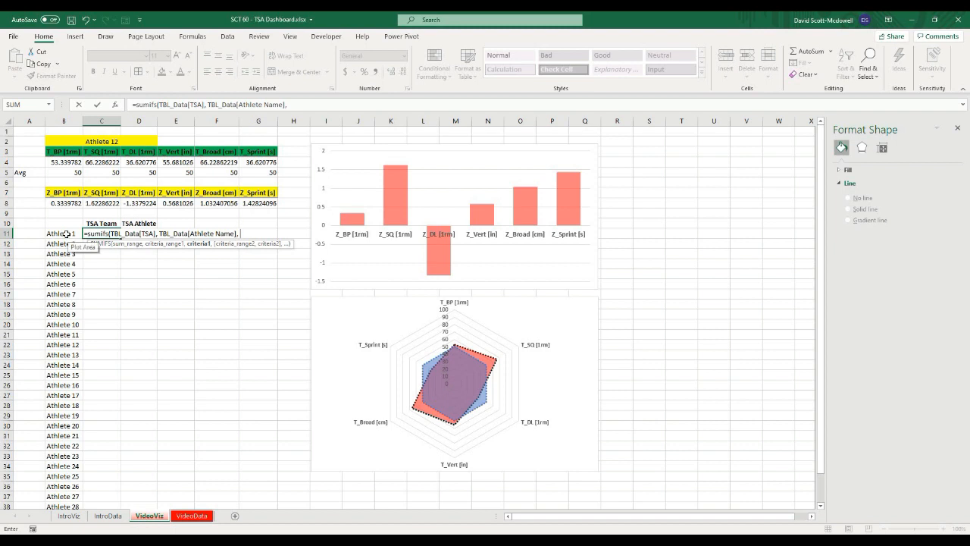
{"action": "left_click", "coordinate": [67, 235]}
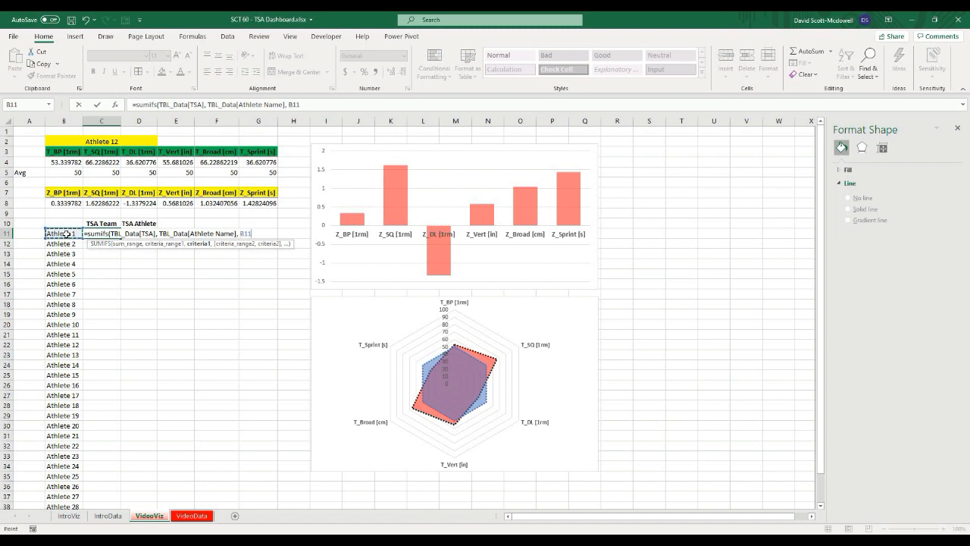
{"action": "type", "text": ","}
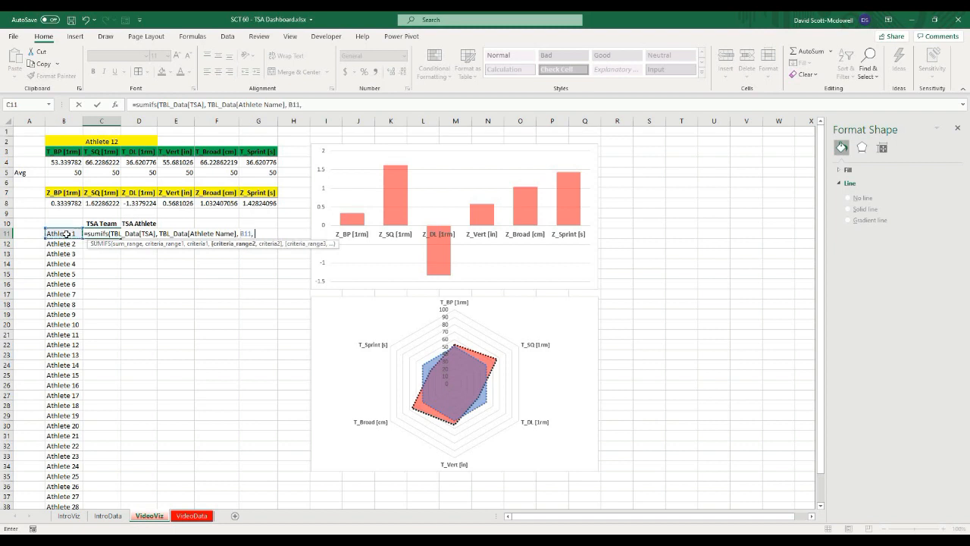
{"action": "type", "text": " tbl"}
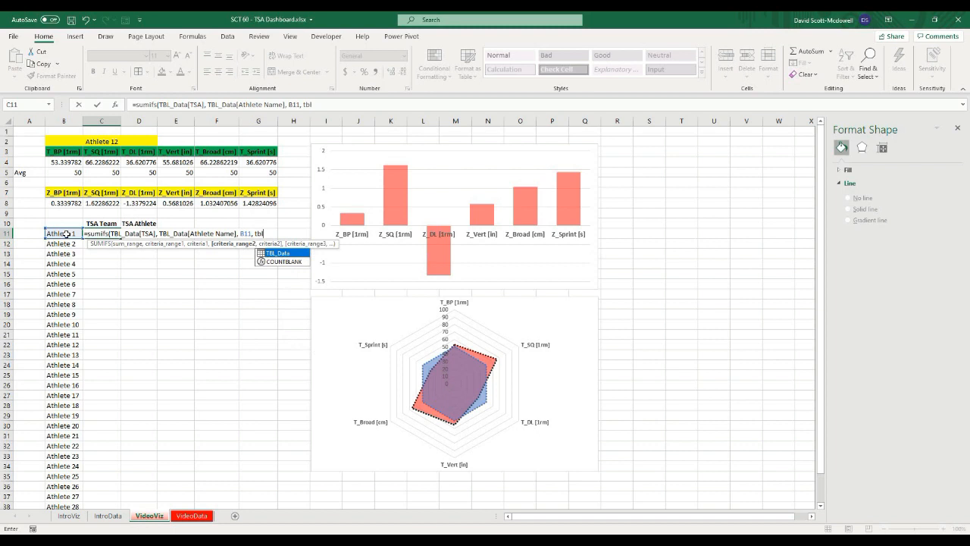
{"action": "key", "text": "Tab"}
{"action": "type", "text": "[athlet"}
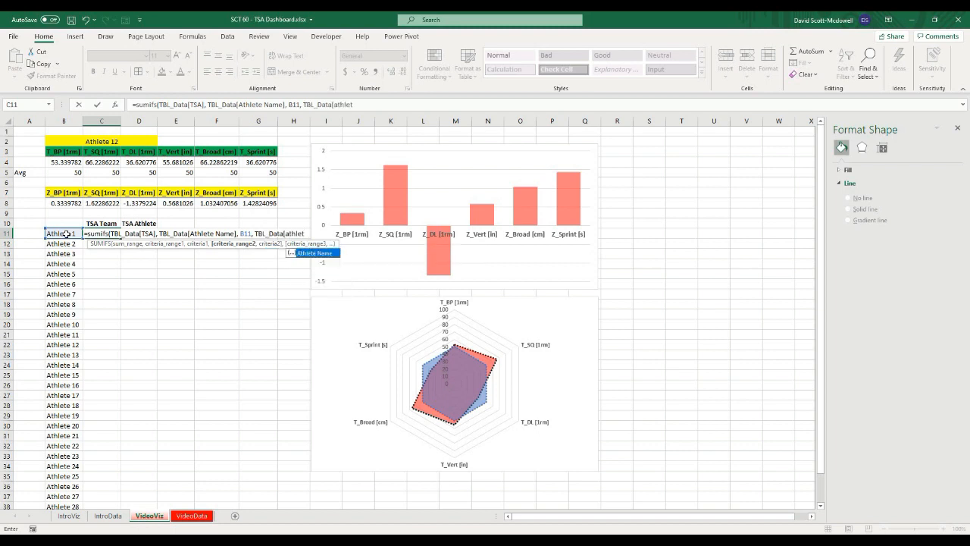
{"action": "key", "text": "Tab"}
{"action": "type", "text": "]"}
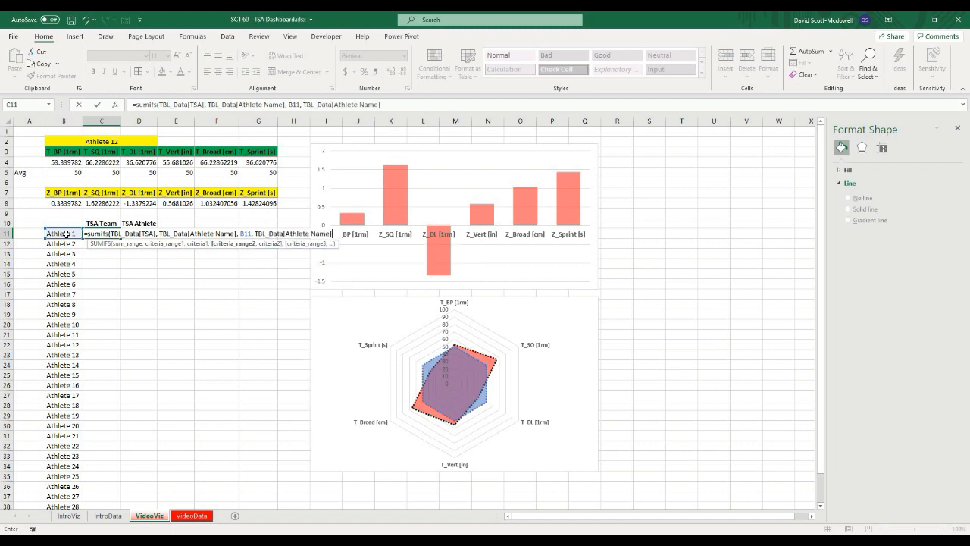
{"action": "type", "text": ","}
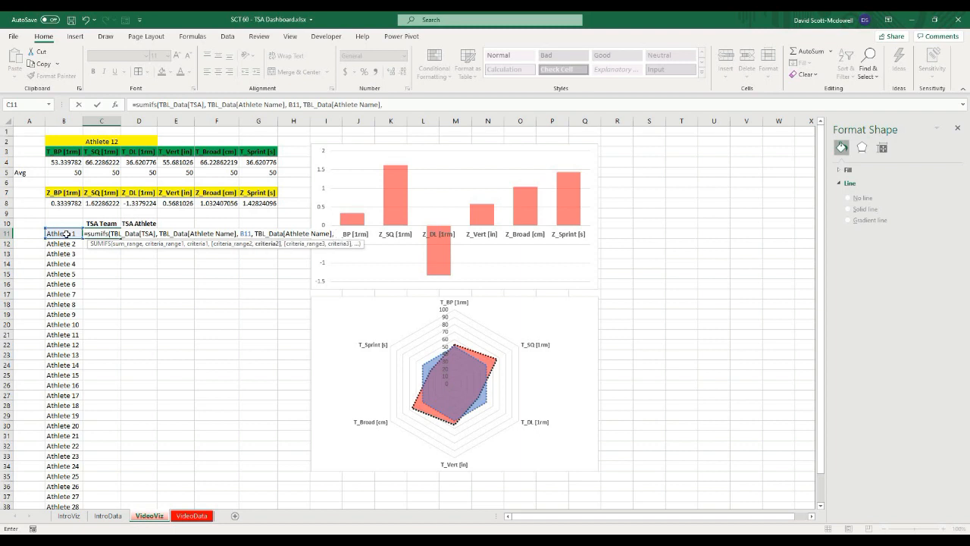
{"action": "type", "text": " \"<>\"&$b$"}
{"action": "type", "text": "2"}
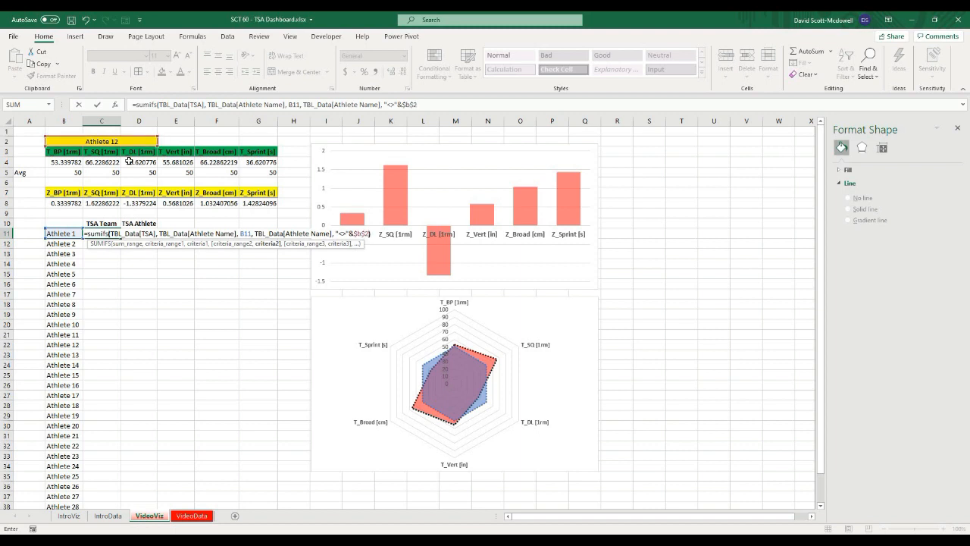
{"action": "type", "text": ")"}
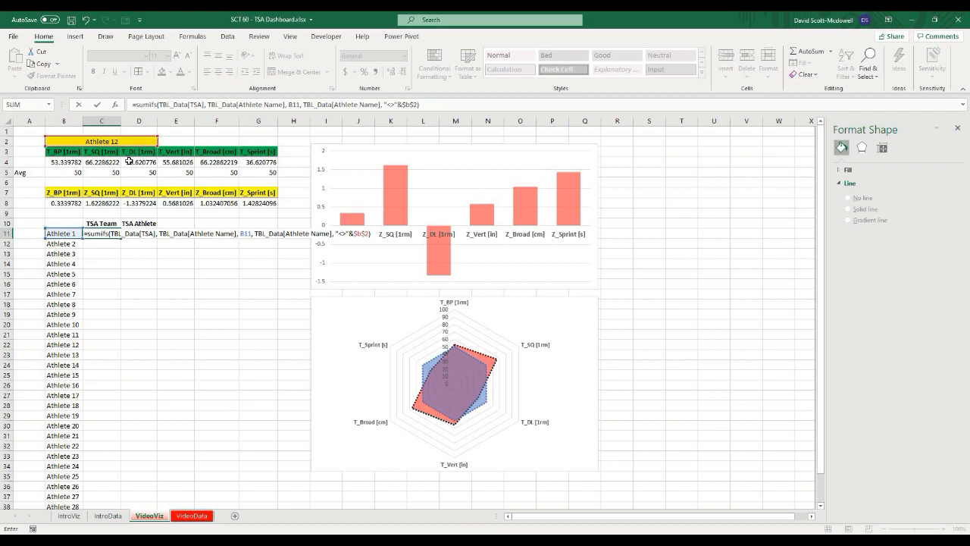
{"action": "key", "text": "Return"}
Step: Fill the C11 SUMIFS formula down the TSA Team column for all athletes
{"action": "left_click", "coordinate": [115, 234]}
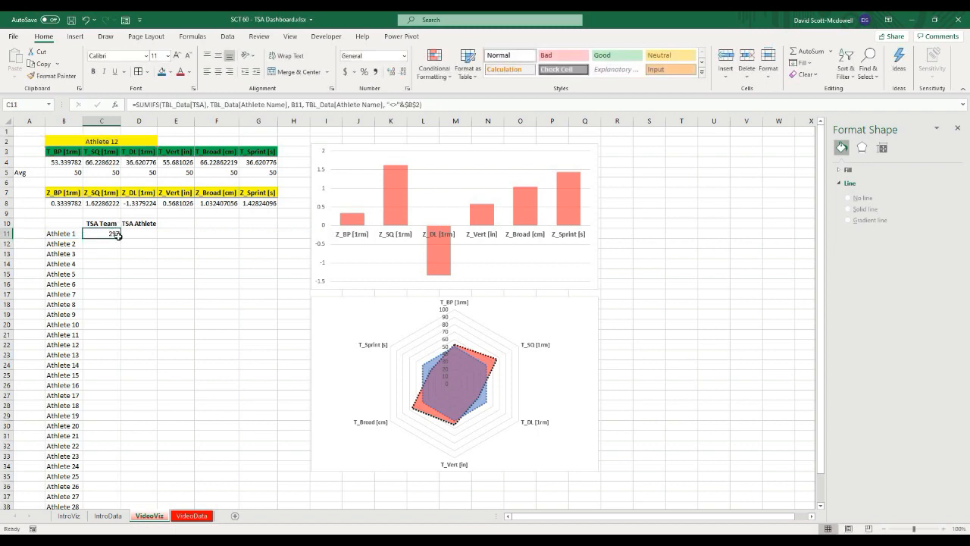
{"action": "double_click", "coordinate": [122, 239]}
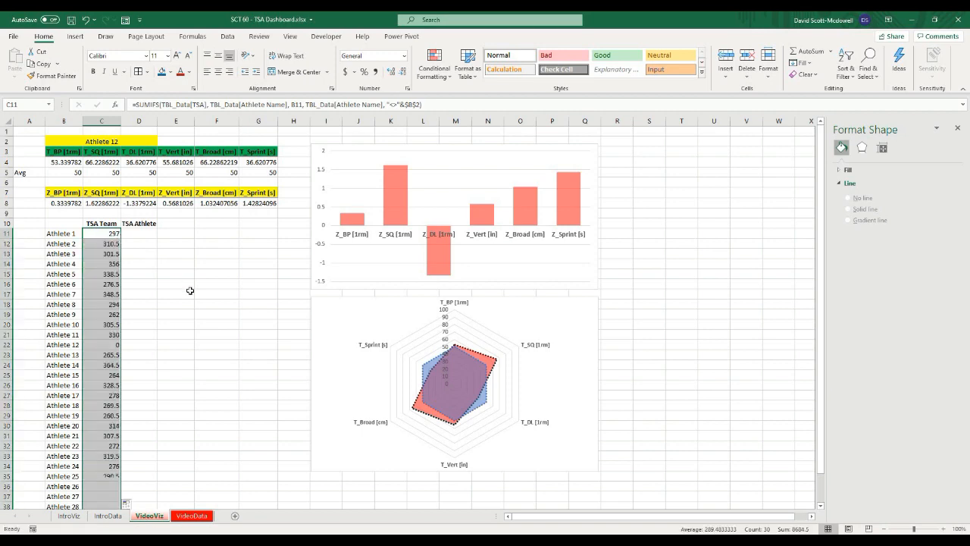
{"action": "scroll", "coordinate": [183, 389], "scroll_direction": "down", "scroll_amount": 3}
{"action": "left_click", "coordinate": [184, 387]}
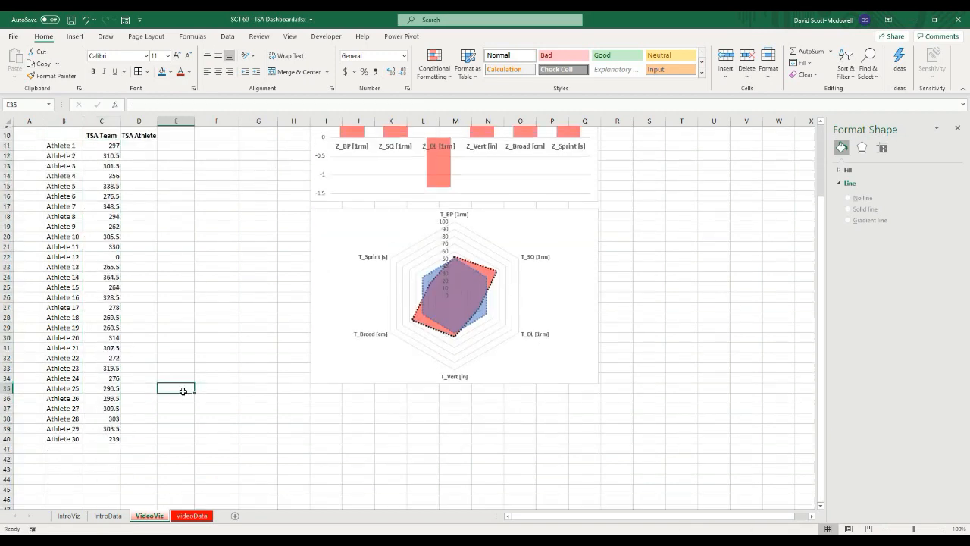
Step: Inspect the filled TSA Team formulas and values for individual athletes
{"action": "scroll", "coordinate": [185, 389], "scroll_direction": "up", "scroll_amount": 2}
{"action": "left_click", "coordinate": [106, 203]}
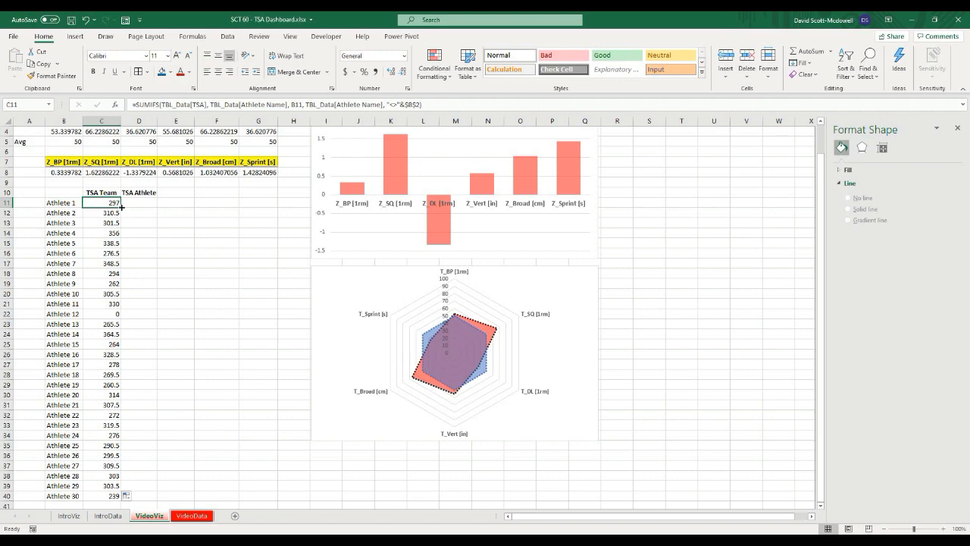
{"action": "scroll", "coordinate": [124, 339], "scroll_direction": "down", "scroll_amount": 5}
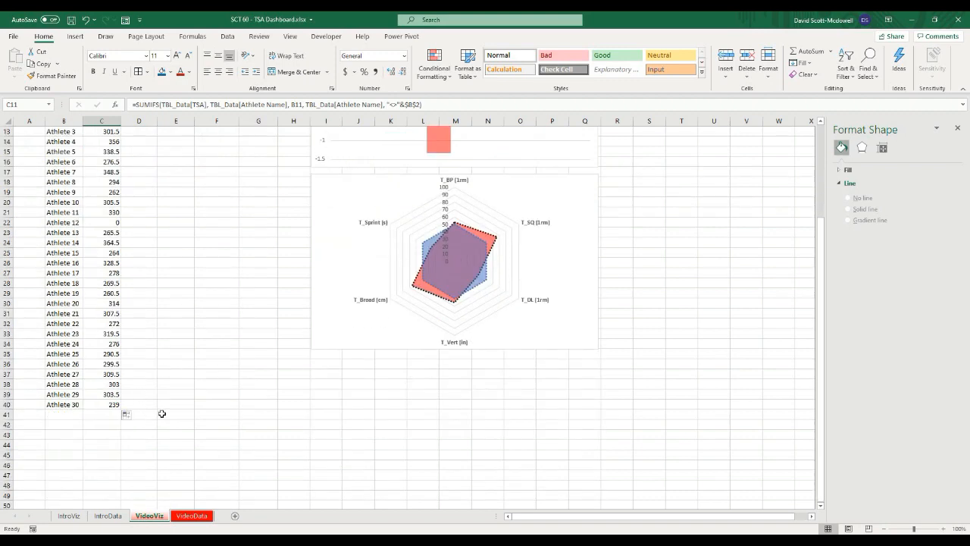
{"action": "left_click", "coordinate": [165, 355]}
{"action": "scroll", "coordinate": [163, 357], "scroll_direction": "up", "scroll_amount": 3}
{"action": "left_click", "coordinate": [110, 142]}
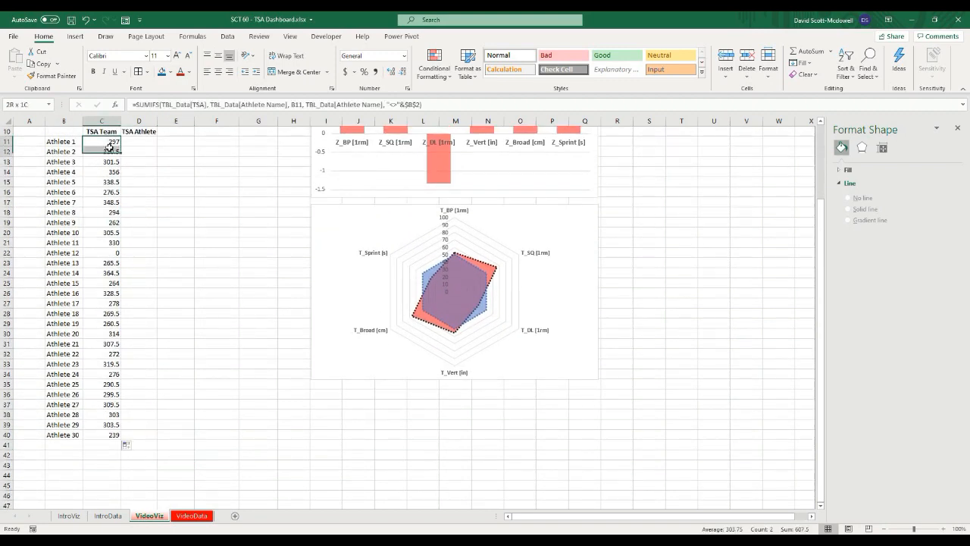
{"action": "left_click", "coordinate": [208, 183]}
{"action": "left_click", "coordinate": [113, 141]}
{"action": "left_click", "coordinate": [110, 153]}
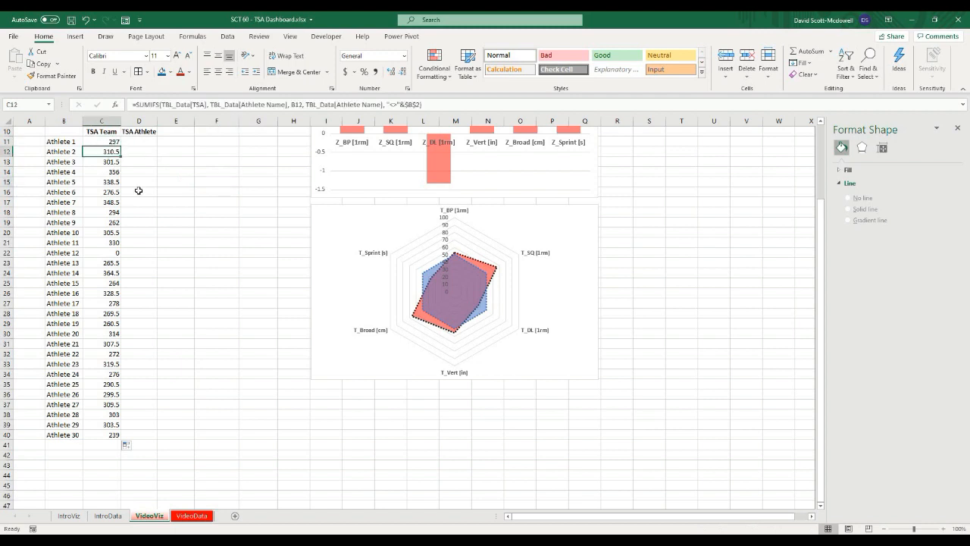
{"action": "left_click", "coordinate": [172, 190]}
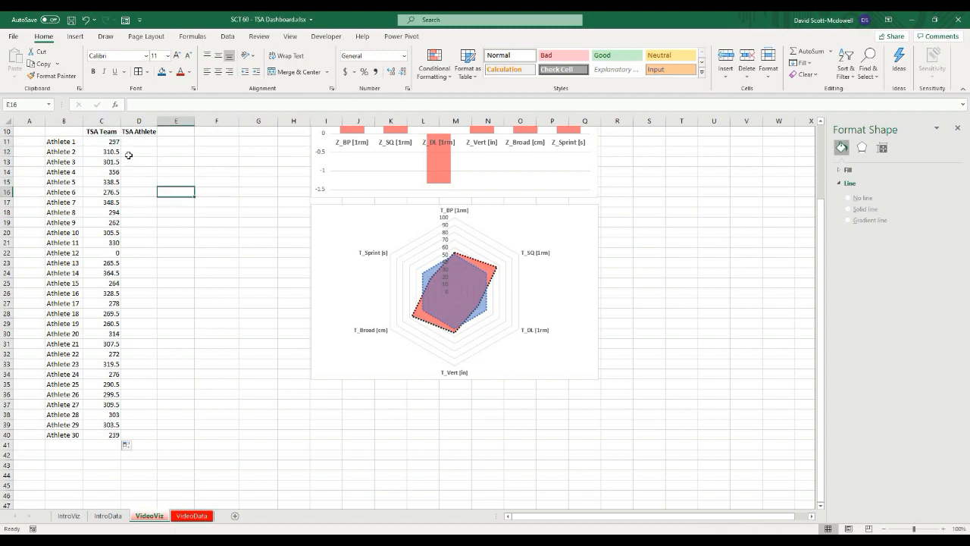
{"action": "left_click", "coordinate": [108, 254]}
{"action": "scroll", "coordinate": [145, 129], "scroll_direction": "up", "scroll_amount": 3}
Step: Pick Athlete 8 in the athlete selector in B2
{"action": "left_click", "coordinate": [140, 140]}
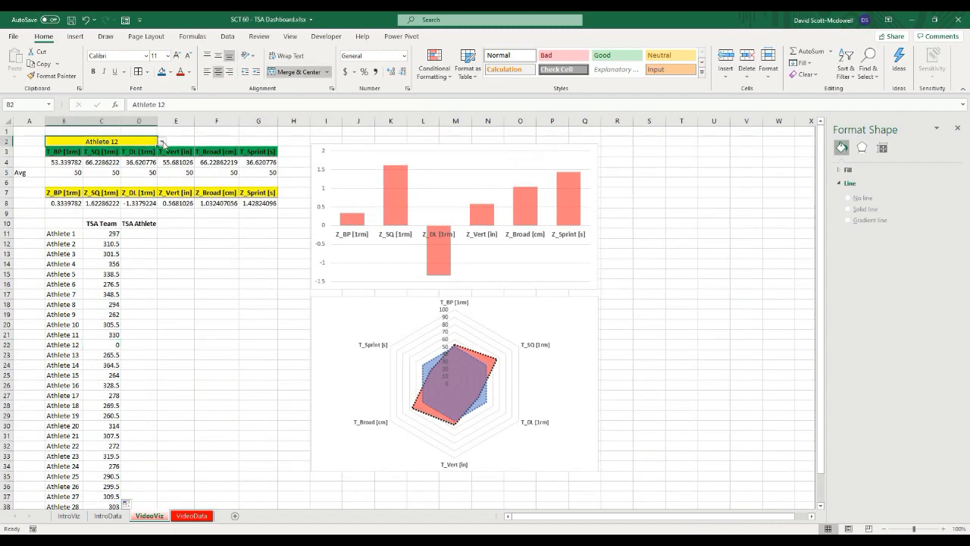
{"action": "left_click", "coordinate": [161, 141]}
{"action": "scroll", "coordinate": [113, 160], "scroll_direction": "up", "scroll_amount": 2}
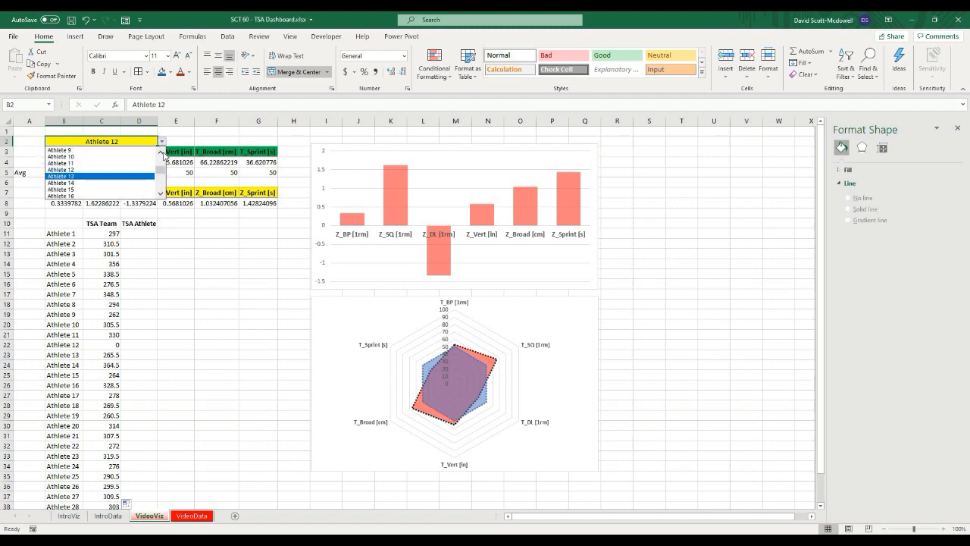
{"action": "left_click", "coordinate": [125, 163]}
Step: Examine the TSA Team column values for the newly selected athlete's row
{"action": "left_click", "coordinate": [200, 304]}
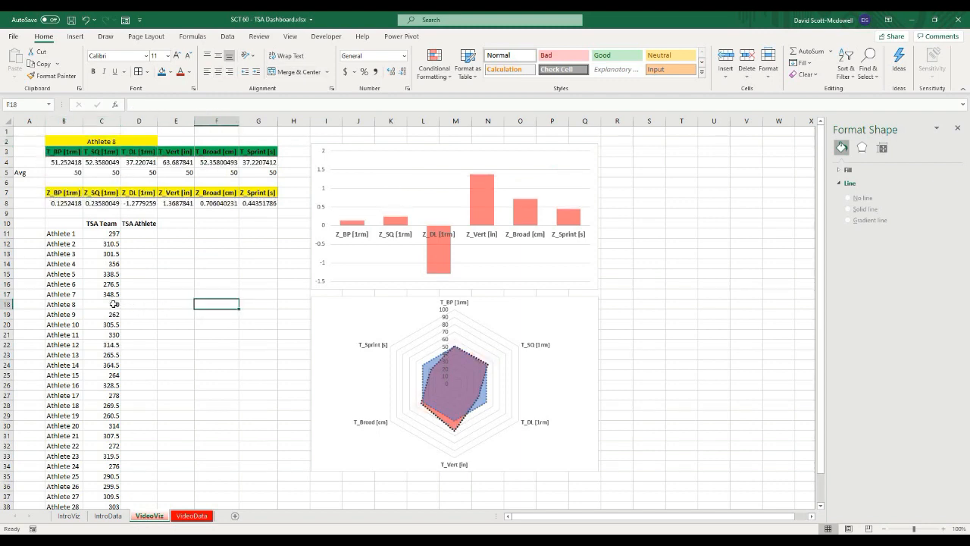
{"action": "left_click", "coordinate": [114, 304]}
{"action": "left_click", "coordinate": [180, 307]}
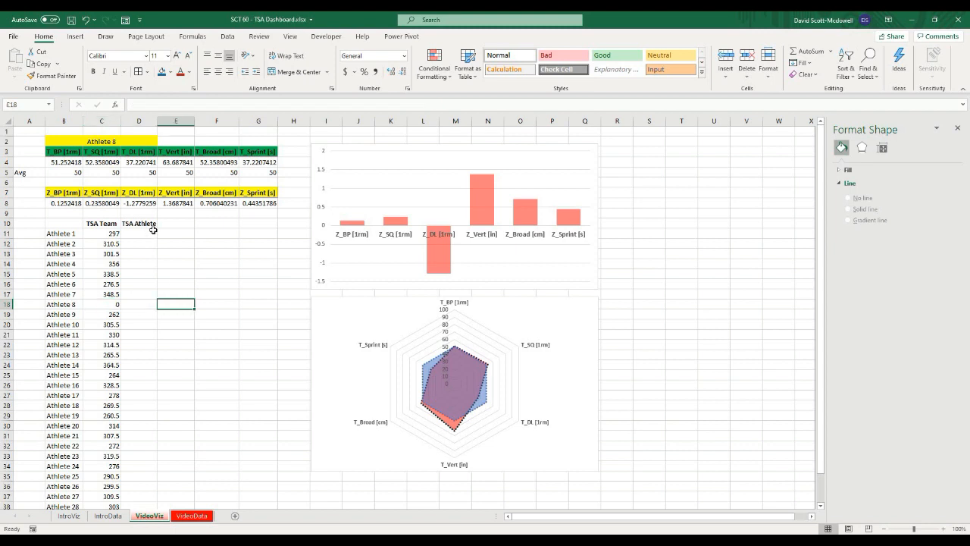
{"action": "left_click", "coordinate": [144, 236]}
{"action": "left_click", "coordinate": [201, 268]}
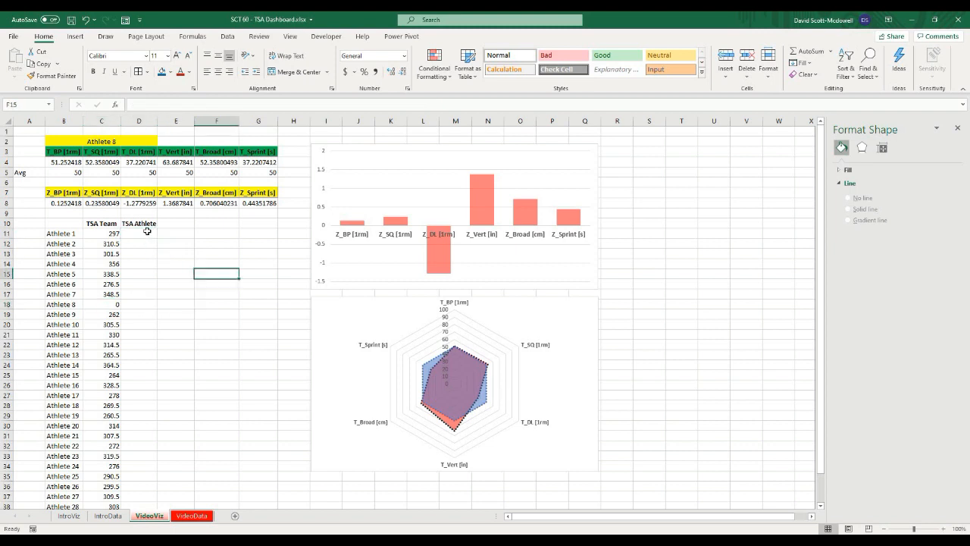
{"action": "left_click", "coordinate": [147, 235]}
{"action": "left_click", "coordinate": [166, 292]}
{"action": "left_click", "coordinate": [145, 243]}
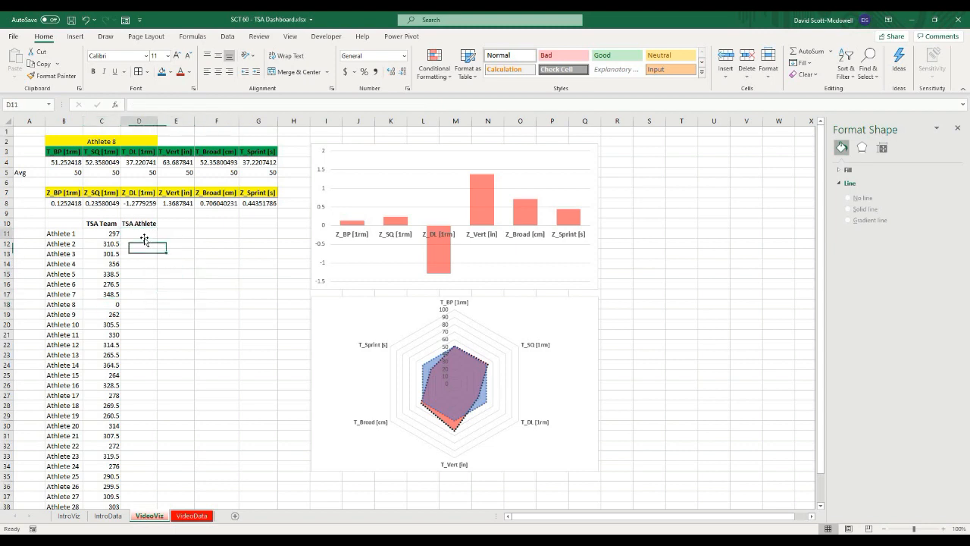
Step: Start an IF formula in D11 that tests whether the athlete in B11 equals the selected athlete in $B$2
{"action": "left_click", "coordinate": [144, 238]}
{"action": "type", "text": "=if("}
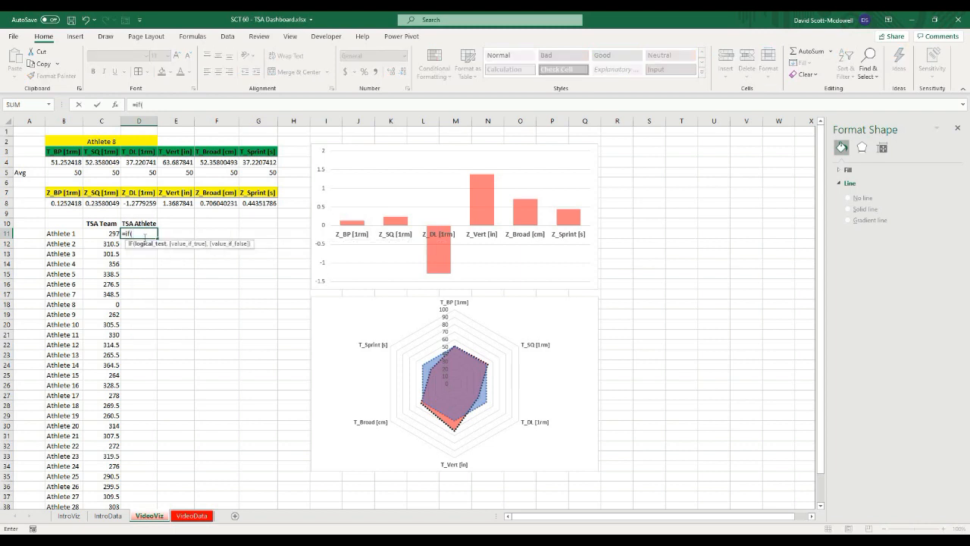
{"action": "left_click", "coordinate": [60, 234]}
{"action": "type", "text": "=$B"}
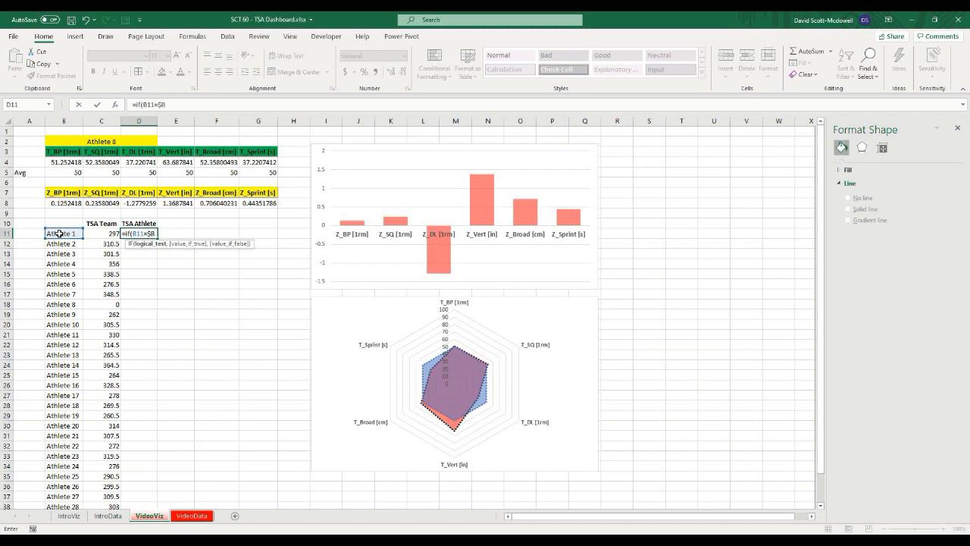
{"action": "type", "text": "$2"}
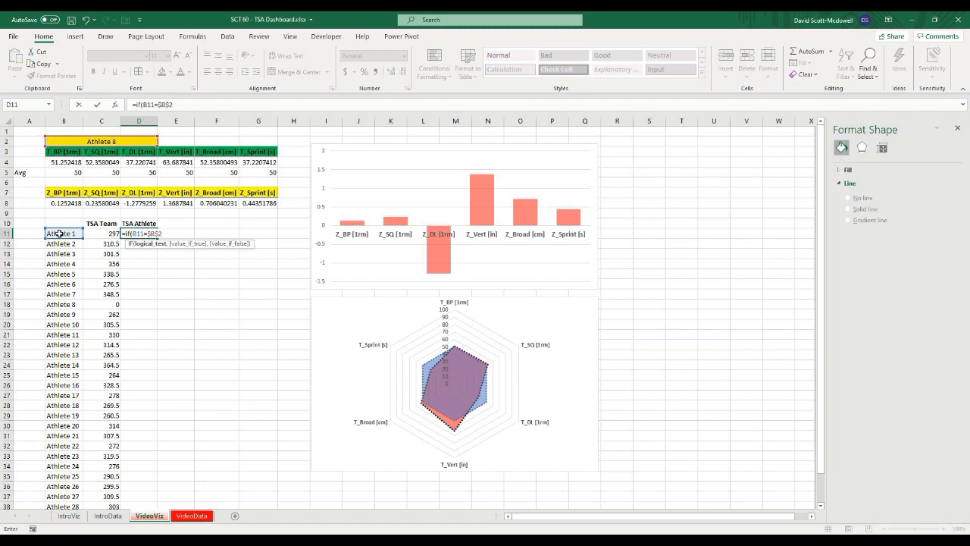
{"action": "type", "text": ", xlo"}
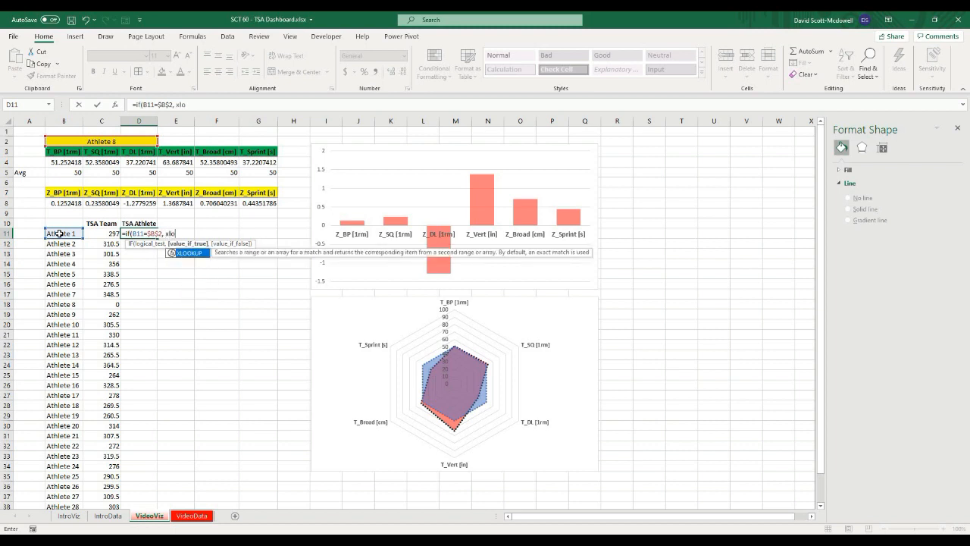
{"action": "type", "text": "okup("}
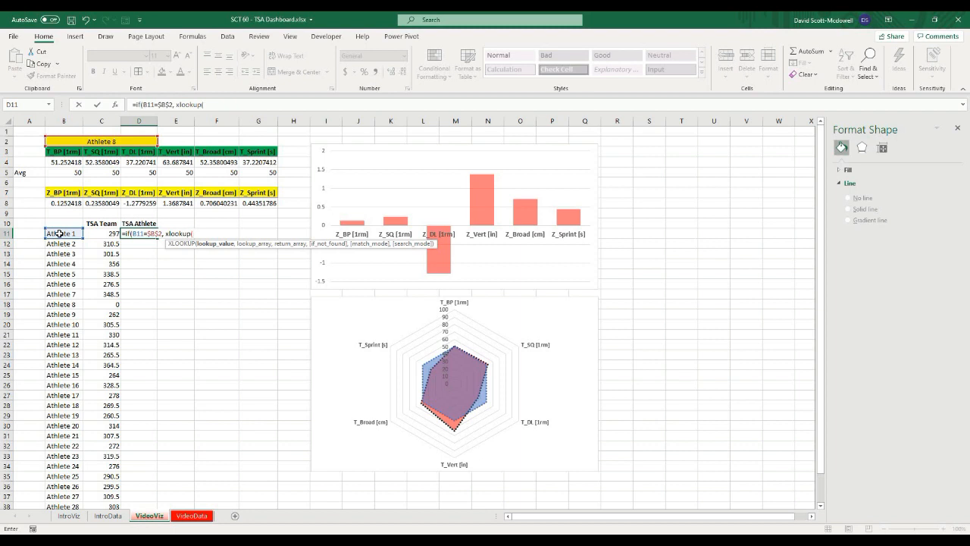
Step: Complete the formula with XLOOKUP of B11 in TBL_Data[Athlete Name] returning TBL_Data[TSA], exact match 0, and "" otherwise
{"action": "type", "text": "b"}
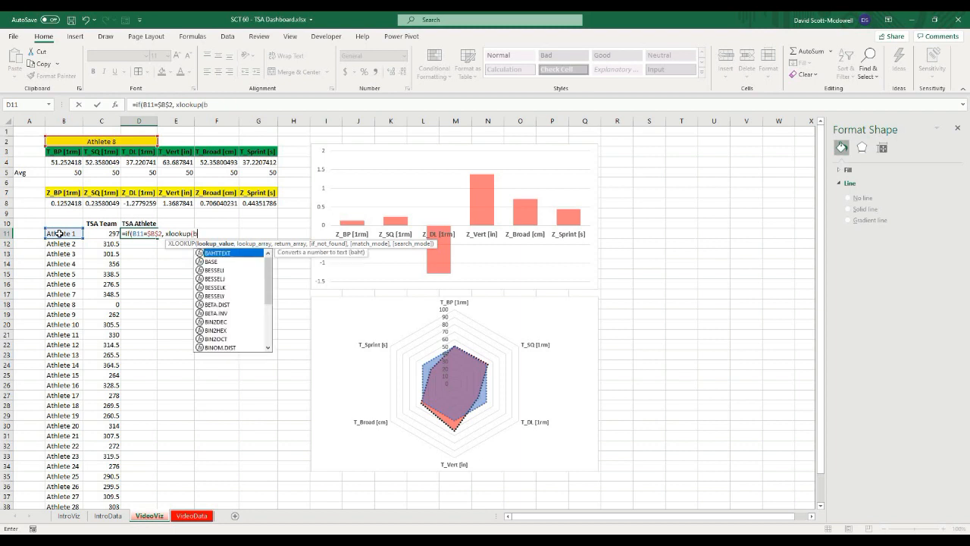
{"action": "type", "text": "12"}
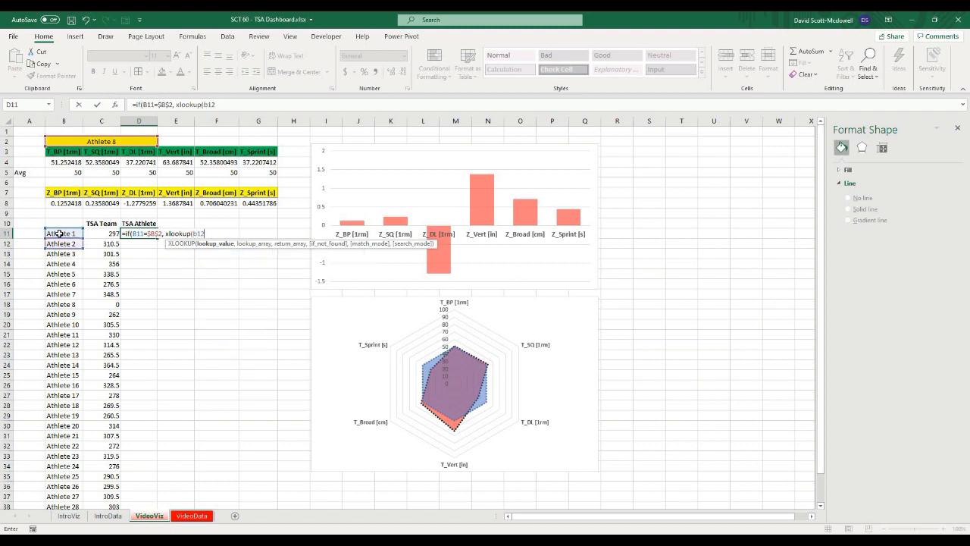
{"action": "key", "text": "BackSpace"}
{"action": "type", "text": "1"}
{"action": "type", "text": ","}
{"action": "type", "text": " tbl"}
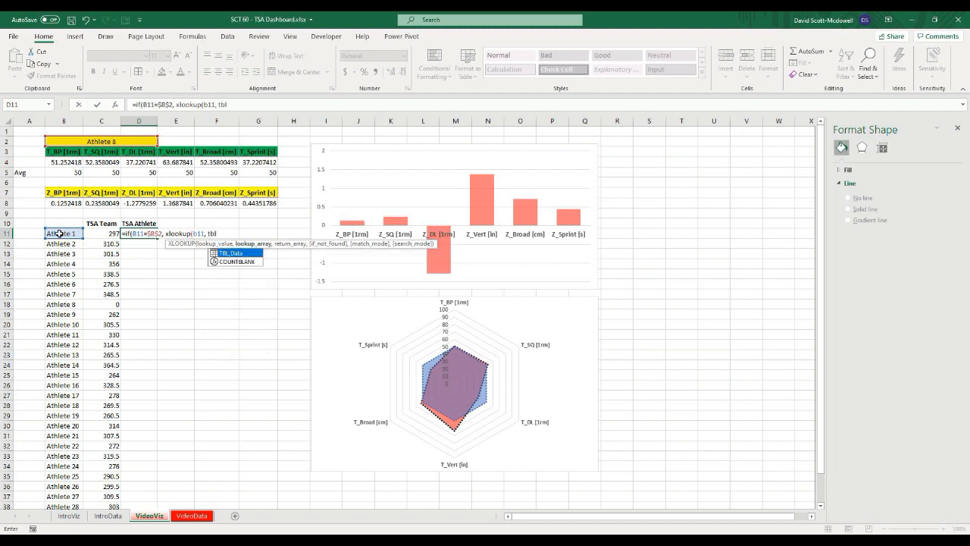
{"action": "key", "text": "Tab"}
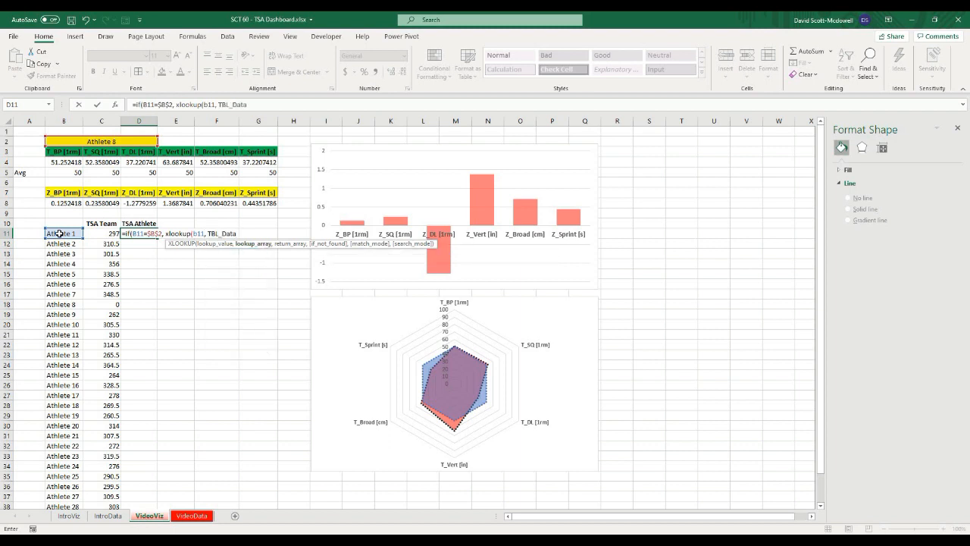
{"action": "type", "text": "[athlete"}
{"action": "key", "text": "Tab"}
{"action": "type", "text": ", "}
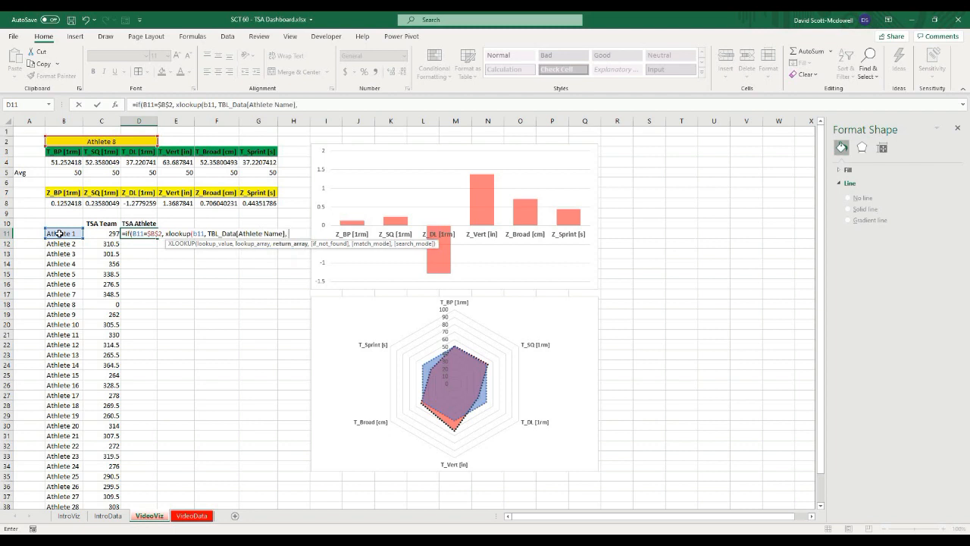
{"action": "type", "text": "tbl"}
{"action": "key", "text": "Tab"}
{"action": "type", "text": "[tsa"}
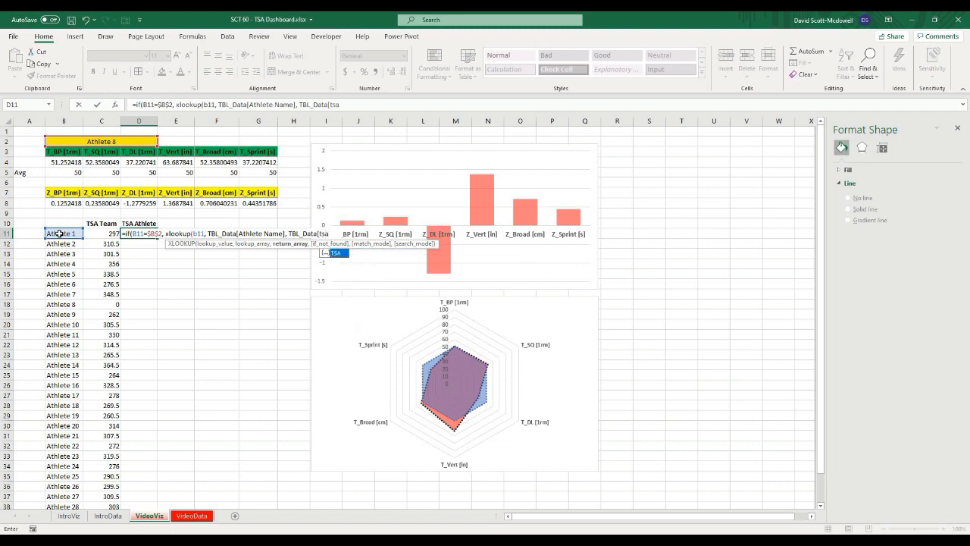
{"action": "key", "text": "Tab"}
{"action": "type", "text": ", \"\""}
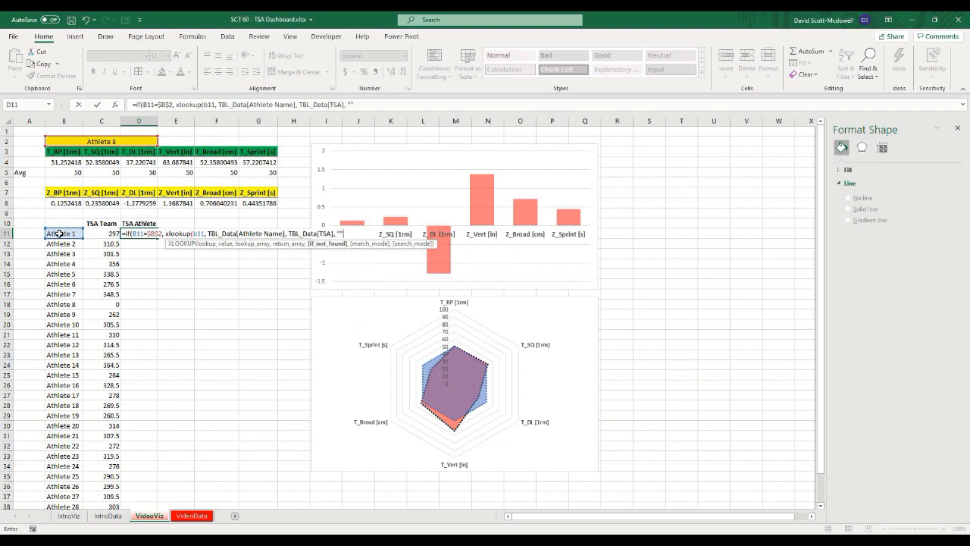
{"action": "type", "text": ", 0"}
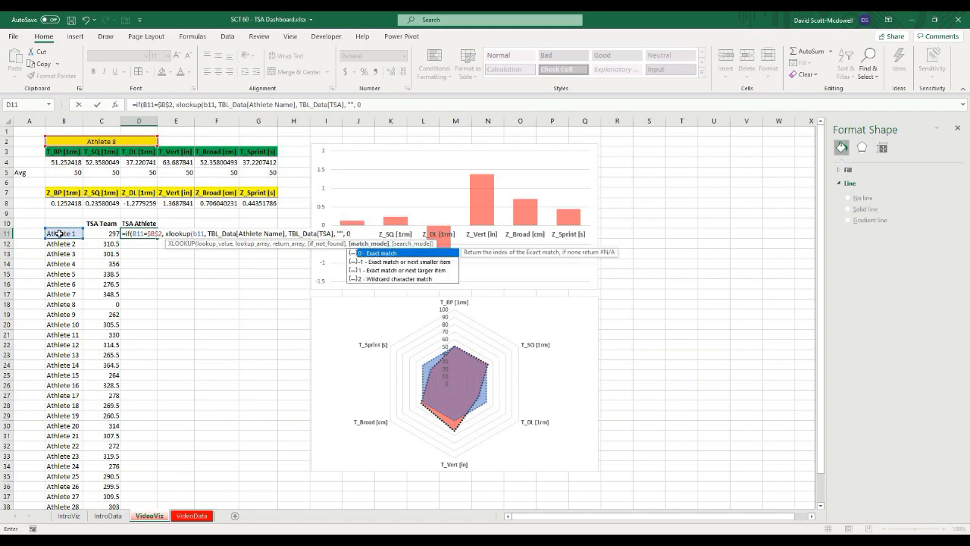
{"action": "type", "text": ",)"}
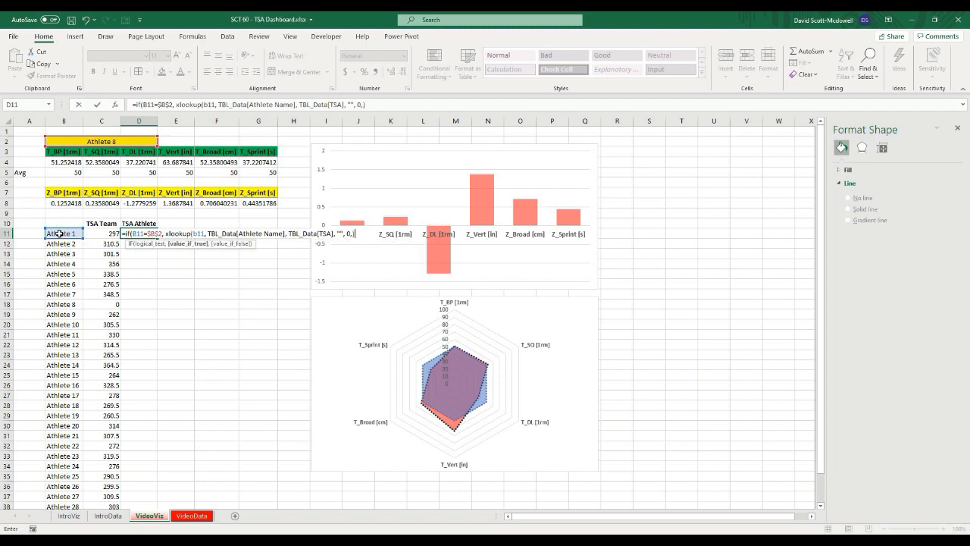
{"action": "type", "text": ","}
{"action": "type", "text": "\"\")"}
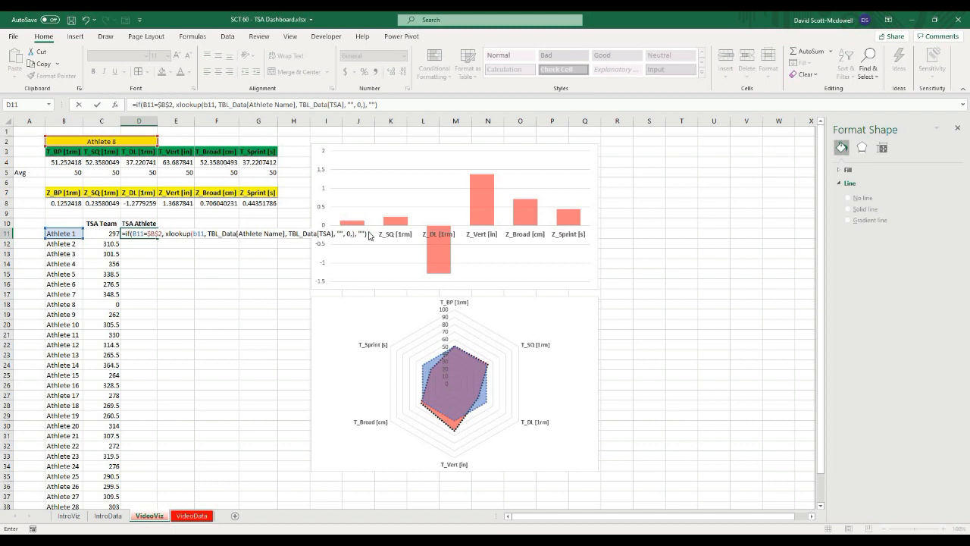
Step: Confirm the TSA Athlete formula in D11 and fill it down through D40
{"action": "key", "text": "ctrl+Return"}
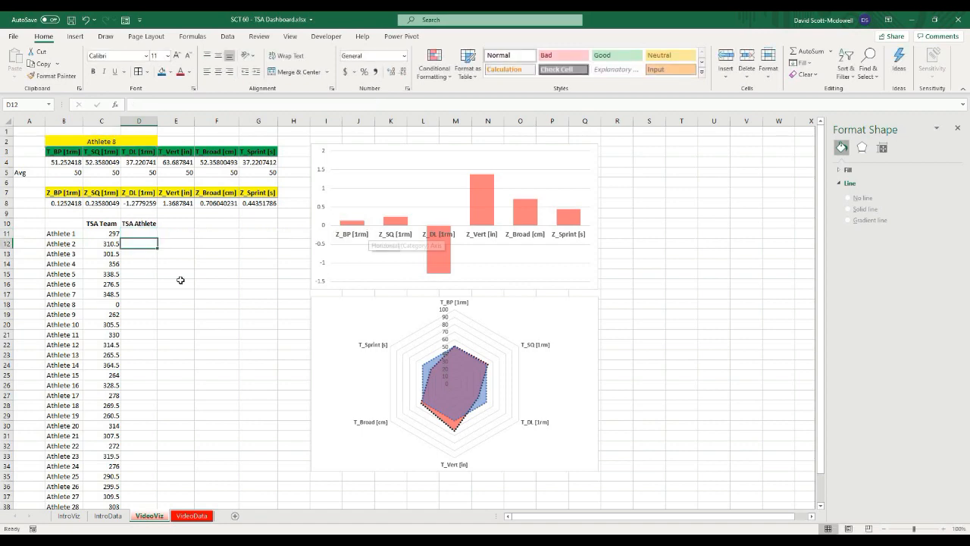
{"action": "left_click_drag", "start_coordinate": [157, 238], "coordinate": [150, 493]}
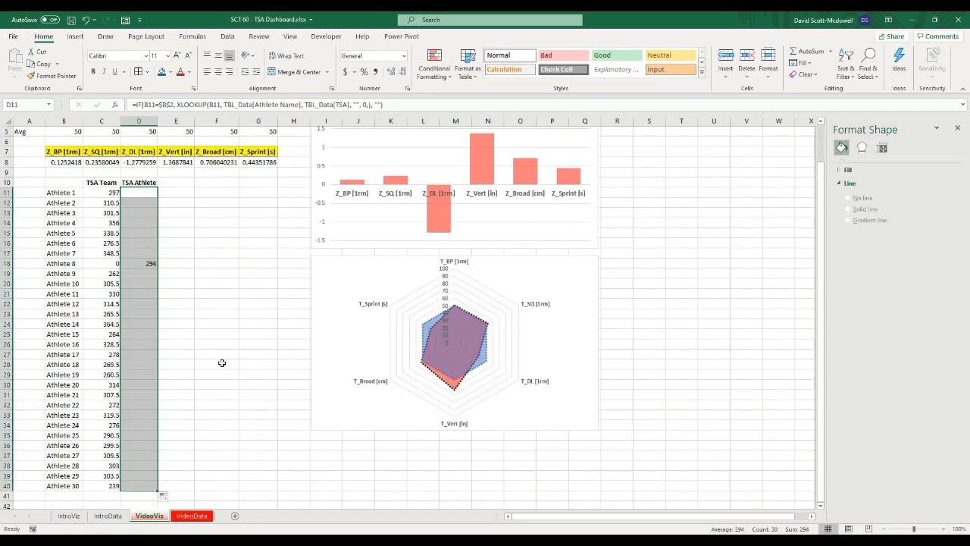
{"action": "left_click", "coordinate": [220, 354]}
{"action": "left_click", "coordinate": [151, 264]}
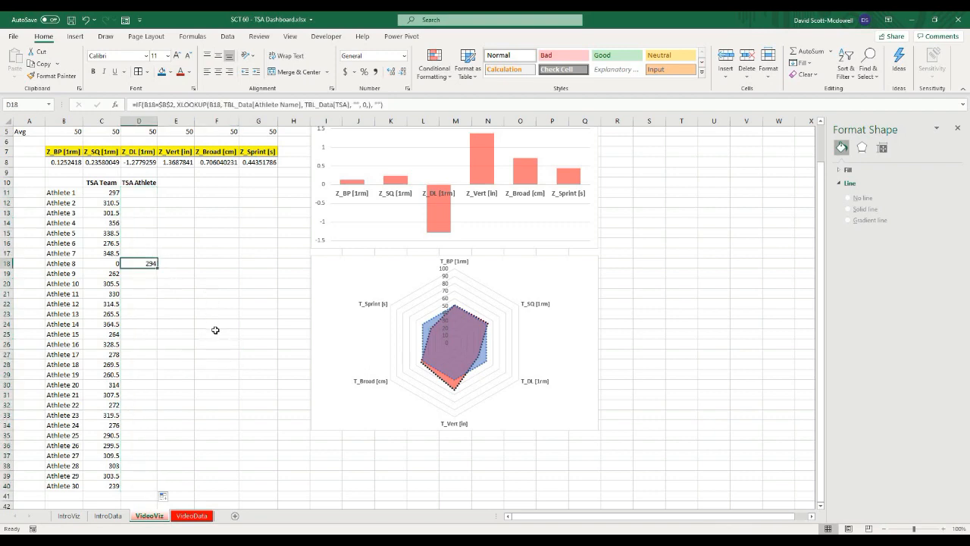
{"action": "scroll", "coordinate": [216, 330], "scroll_direction": "up", "scroll_amount": 2}
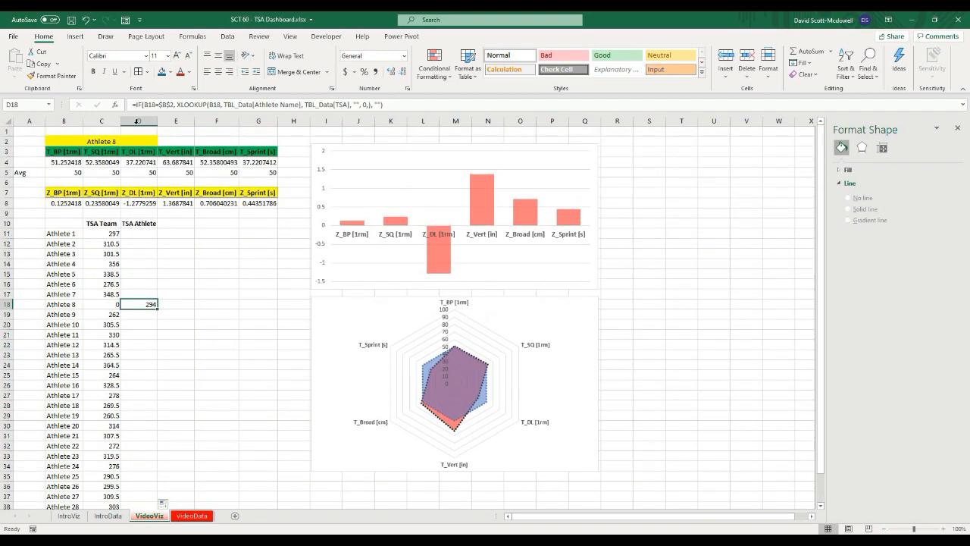
Step: Try other athletes in the B2 selector, ending on Athlete 5, to test the TSA Athlete column
{"action": "left_click", "coordinate": [138, 141]}
{"action": "left_click", "coordinate": [161, 141]}
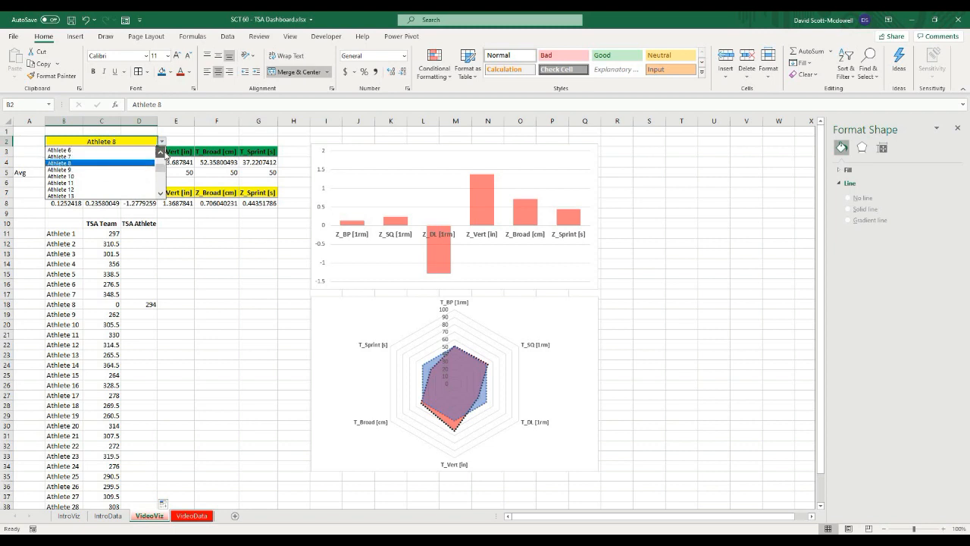
{"action": "left_click", "coordinate": [68, 156]}
{"action": "left_click", "coordinate": [161, 141]}
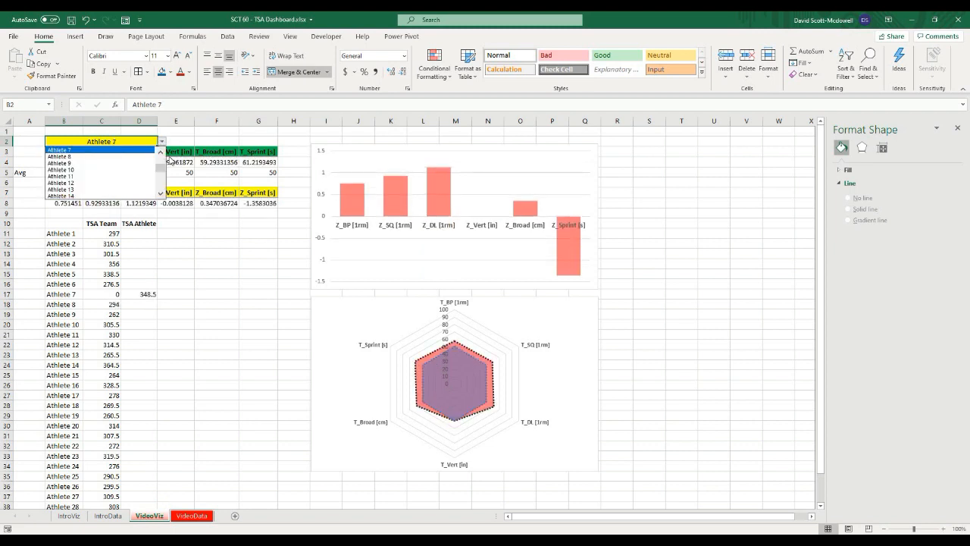
{"action": "left_click", "coordinate": [160, 152]}
{"action": "left_click", "coordinate": [138, 164]}
{"action": "left_click", "coordinate": [212, 295]}
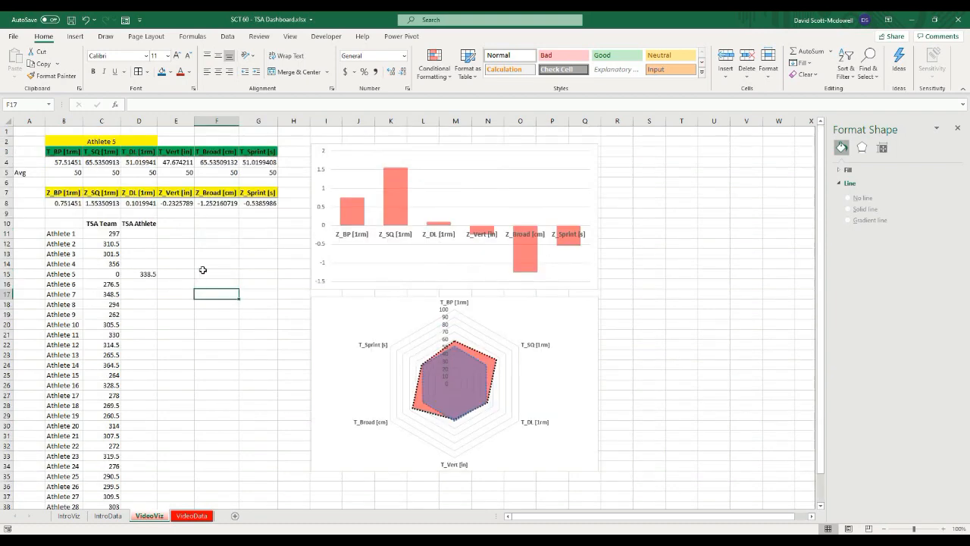
Step: Insert a Clustered Bar chart from the athlete names and TSA Team values in B10:C40
{"action": "scroll", "coordinate": [227, 272], "scroll_direction": "down", "scroll_amount": 1}
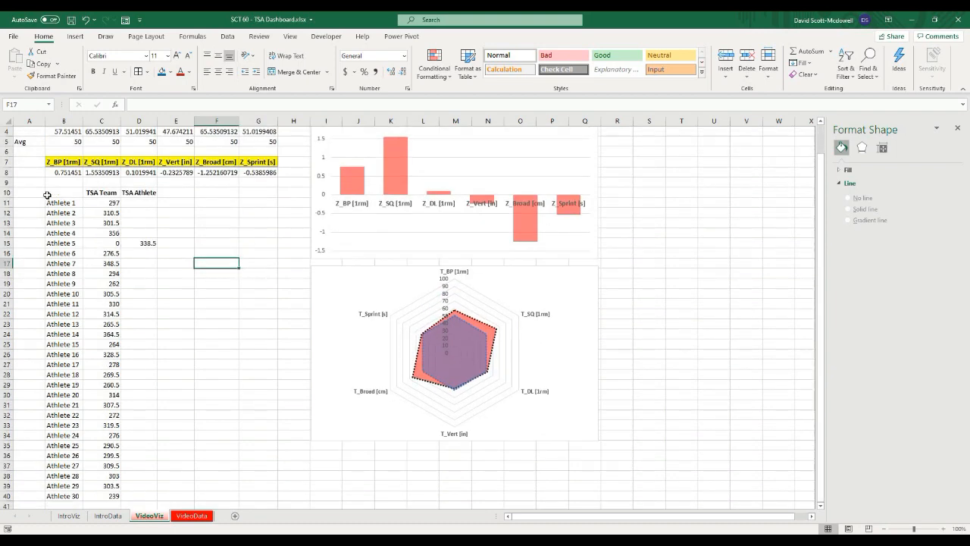
{"action": "left_click", "coordinate": [59, 192]}
{"action": "left_click_drag", "start_coordinate": [59, 193], "coordinate": [89, 493]}
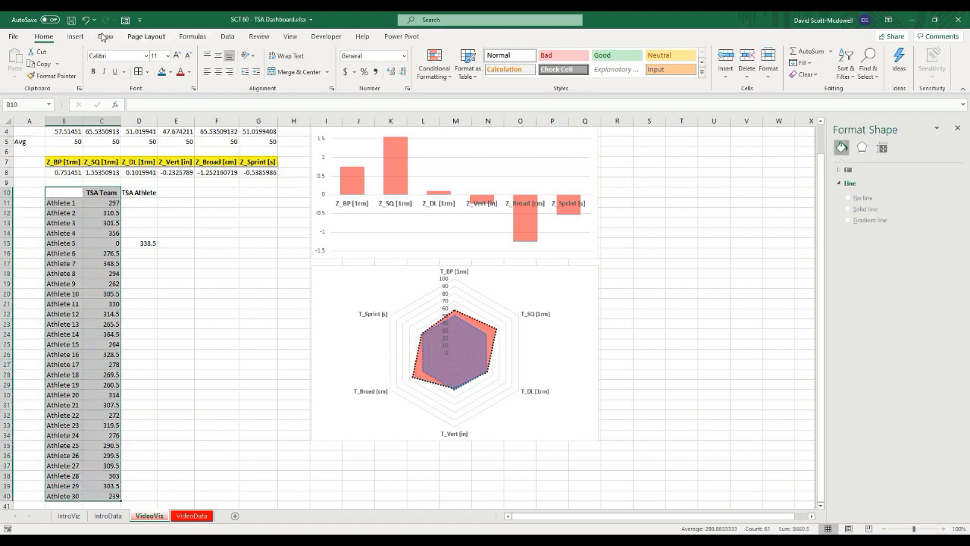
{"action": "left_click", "coordinate": [75, 36]}
{"action": "left_click", "coordinate": [421, 64]}
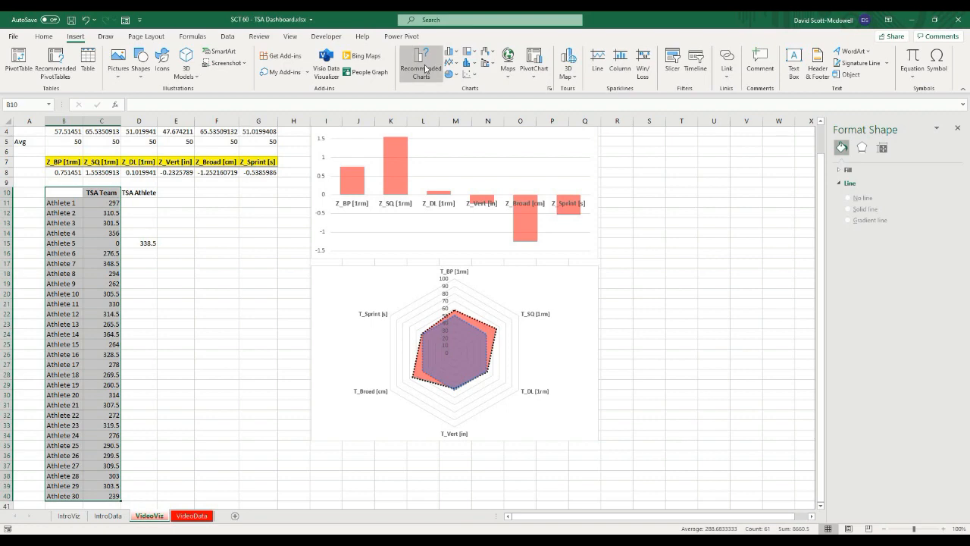
{"action": "left_click", "coordinate": [370, 291]}
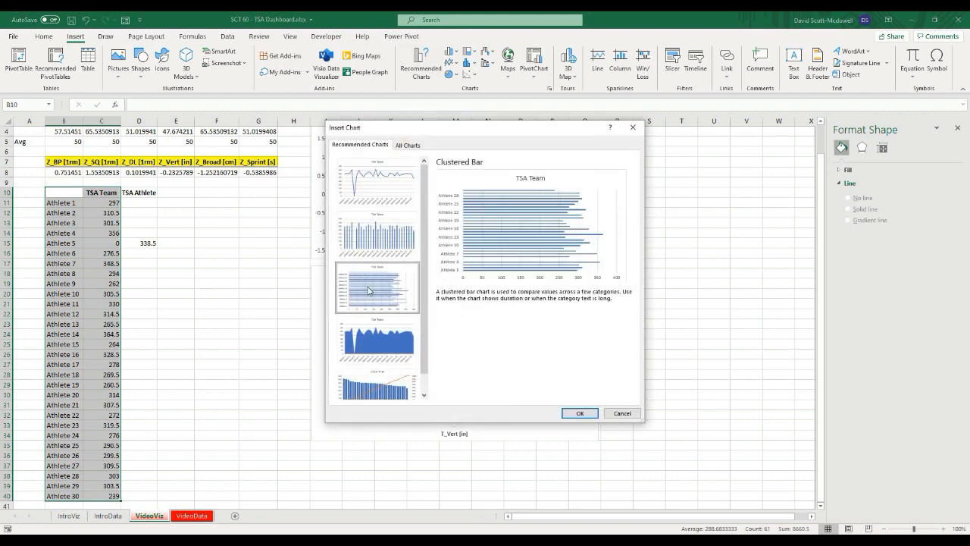
{"action": "left_click", "coordinate": [568, 413]}
Step: Move the bar chart beside the column chart and resize it to span roughly rows 3 to 36
{"action": "left_click_drag", "start_coordinate": [318, 258], "coordinate": [641, 143]}
{"action": "scroll", "coordinate": [644, 151], "scroll_direction": "up", "scroll_amount": 1}
{"action": "left_click_drag", "start_coordinate": [650, 179], "coordinate": [634, 157]}
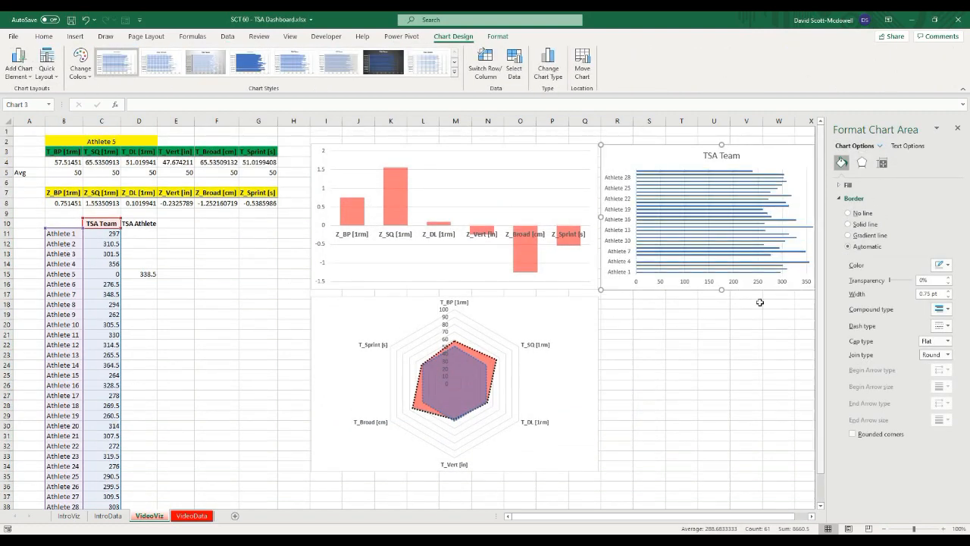
{"action": "left_click", "coordinate": [957, 128]}
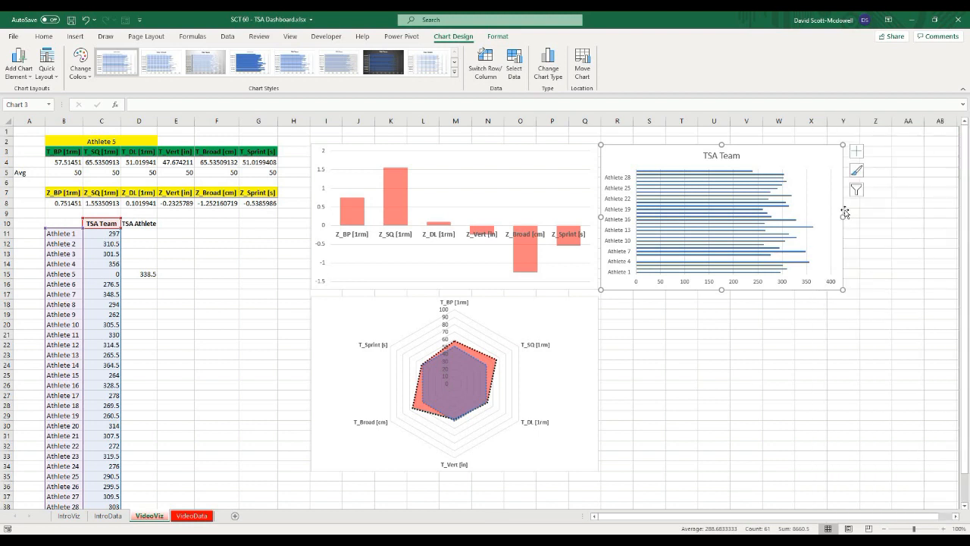
{"action": "left_click_drag", "start_coordinate": [843, 217], "coordinate": [794, 218]}
{"action": "left_click_drag", "start_coordinate": [698, 292], "coordinate": [664, 470]}
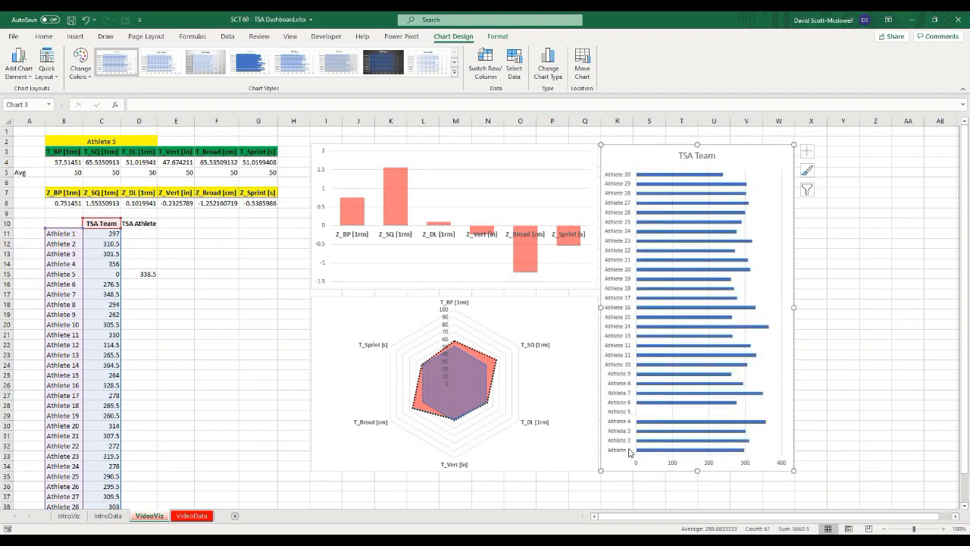
Step: Delete the bar chart's title
{"action": "left_click", "coordinate": [704, 159]}
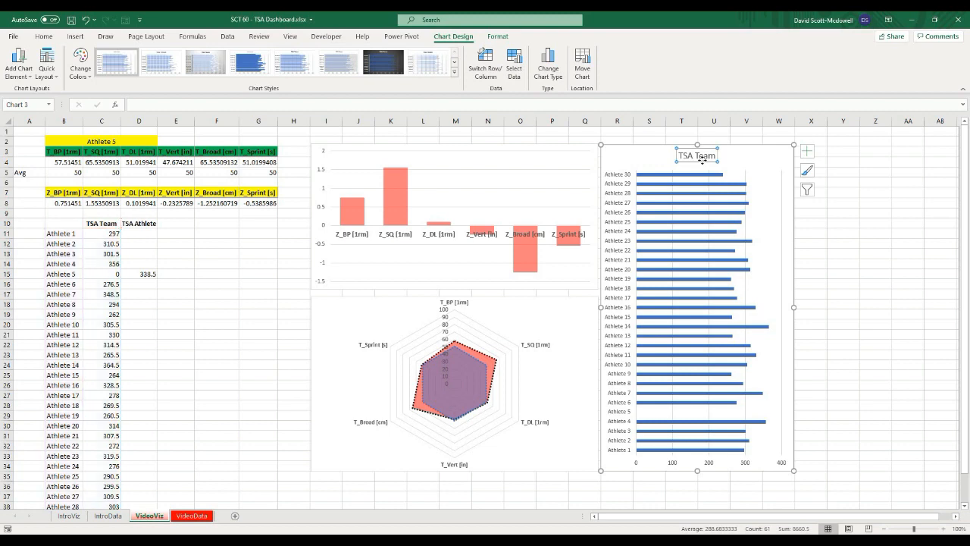
{"action": "key", "text": "Delete"}
{"action": "left_click", "coordinate": [875, 233]}
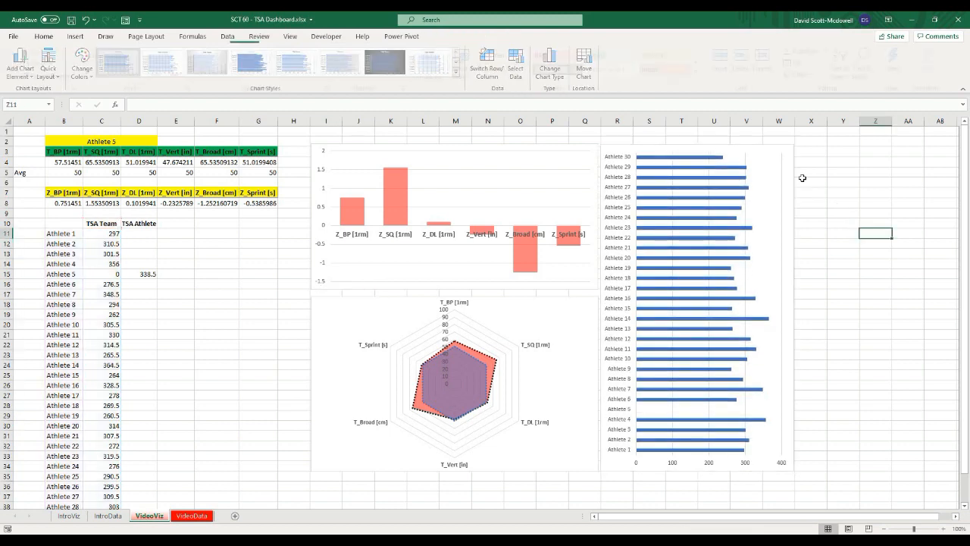
Step: Add a TSA Athlete series to the bar chart with name from D10 and values from D11:D40
{"action": "left_click", "coordinate": [777, 173]}
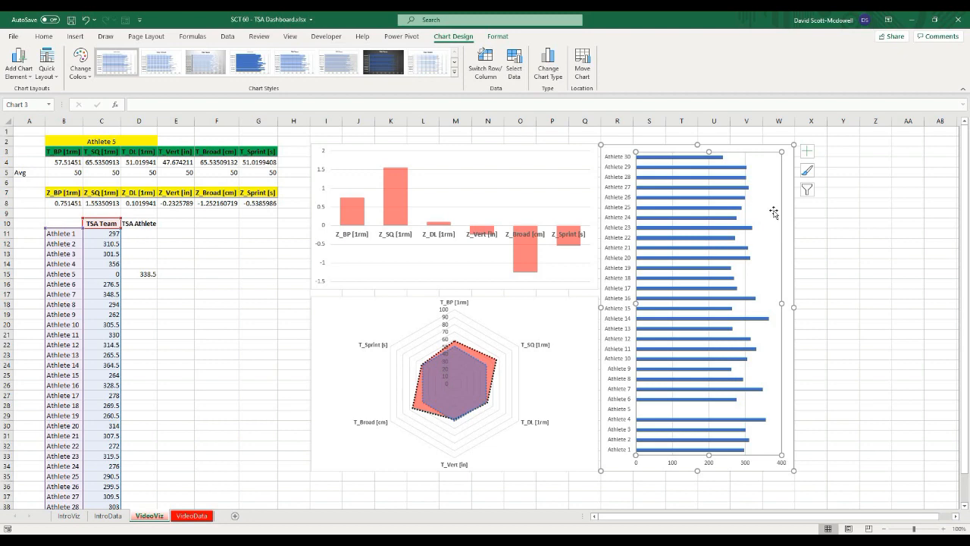
{"action": "right_click", "coordinate": [775, 214]}
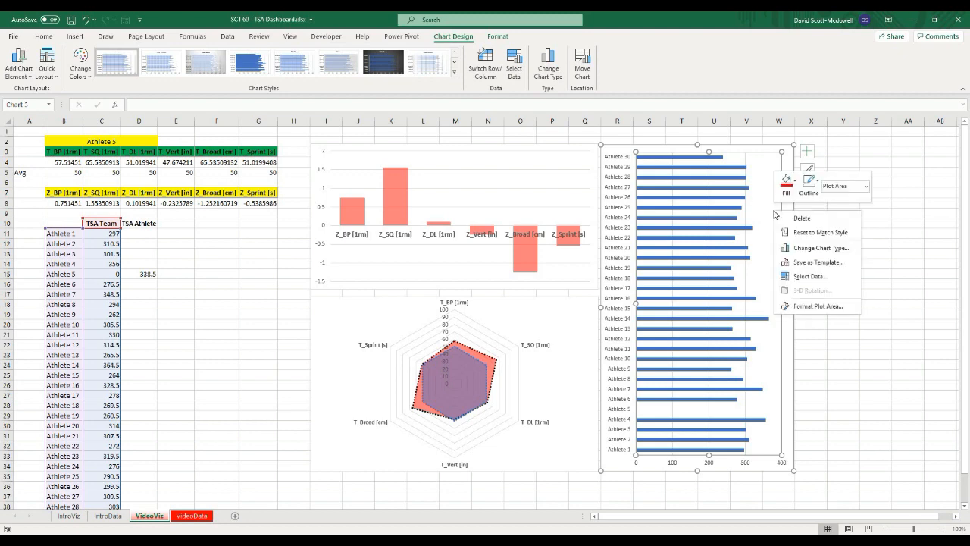
{"action": "left_click", "coordinate": [808, 279]}
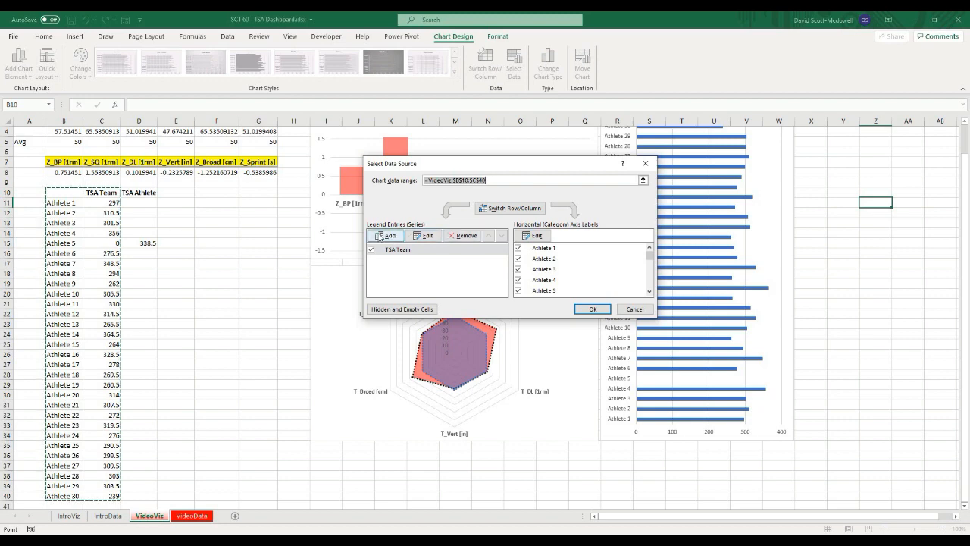
{"action": "left_click", "coordinate": [387, 235]}
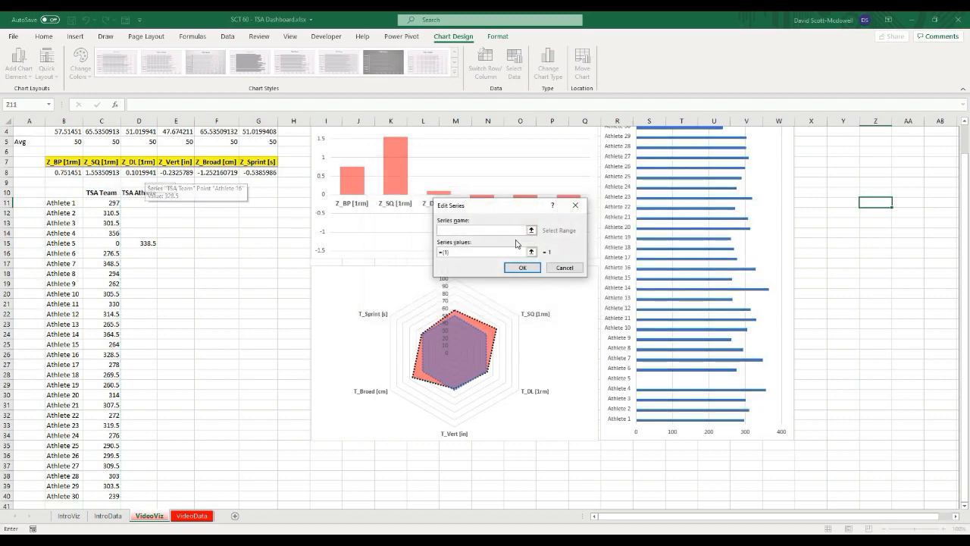
{"action": "left_click", "coordinate": [160, 189]}
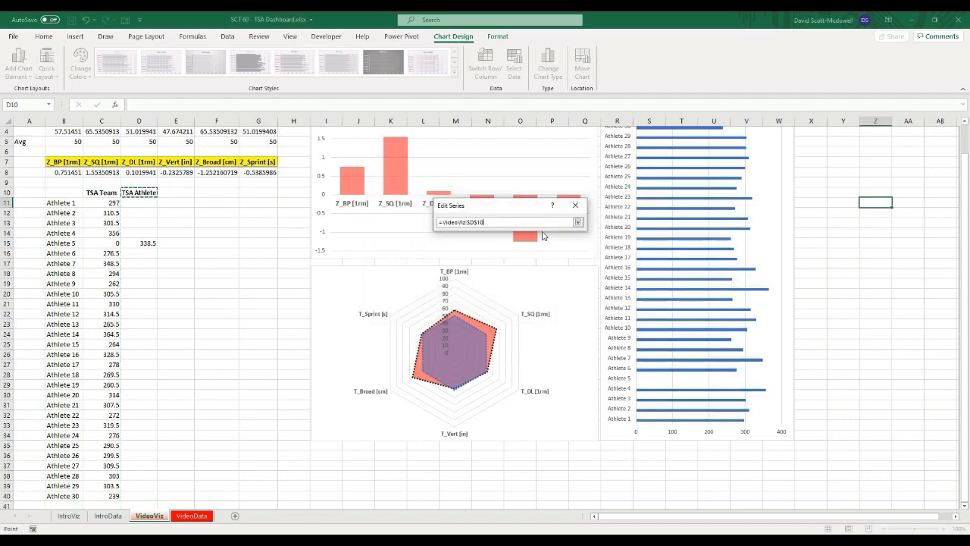
{"action": "left_click", "coordinate": [577, 222]}
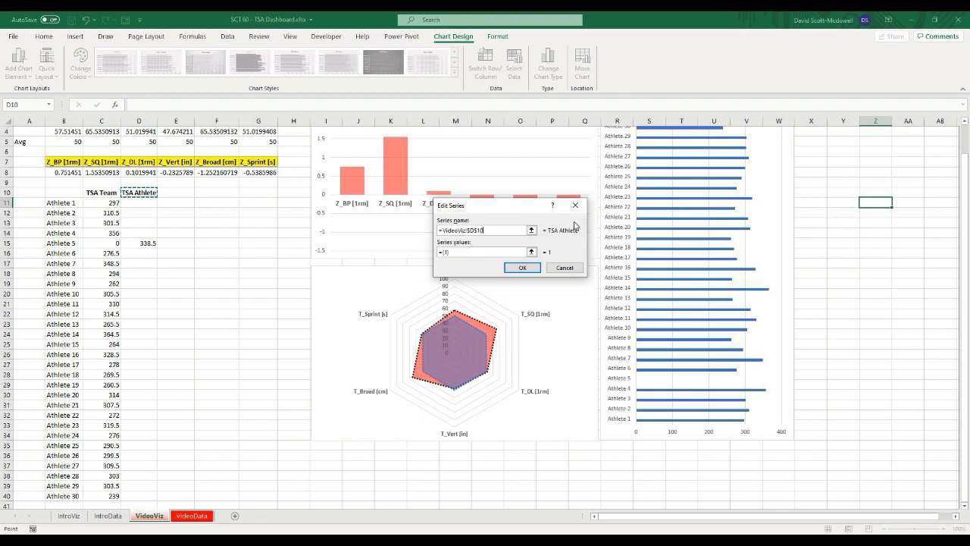
{"action": "left_click", "coordinate": [531, 252]}
{"action": "left_click_drag", "start_coordinate": [137, 203], "coordinate": [150, 141]}
{"action": "scroll", "coordinate": [308, 210], "scroll_direction": "up", "scroll_amount": 12}
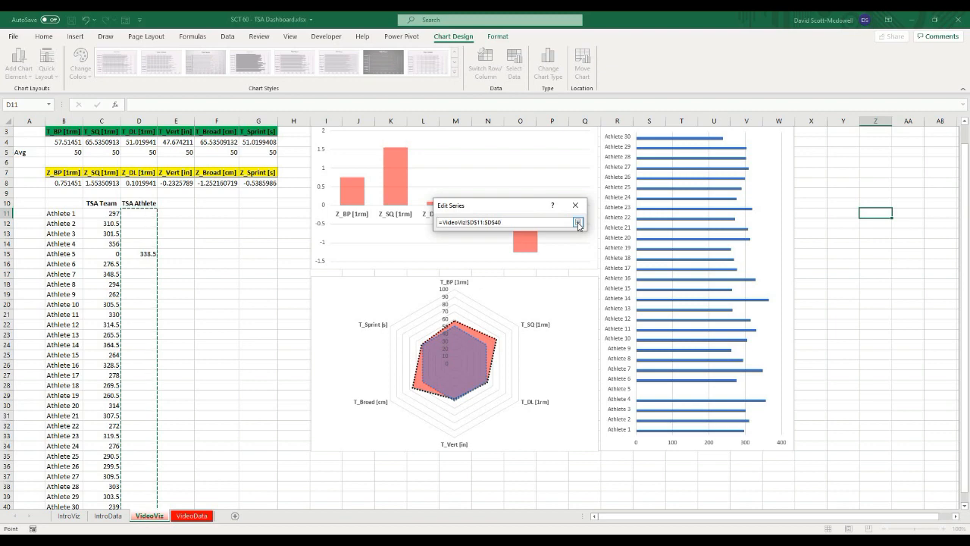
{"action": "left_click", "coordinate": [579, 221]}
{"action": "left_click", "coordinate": [522, 267]}
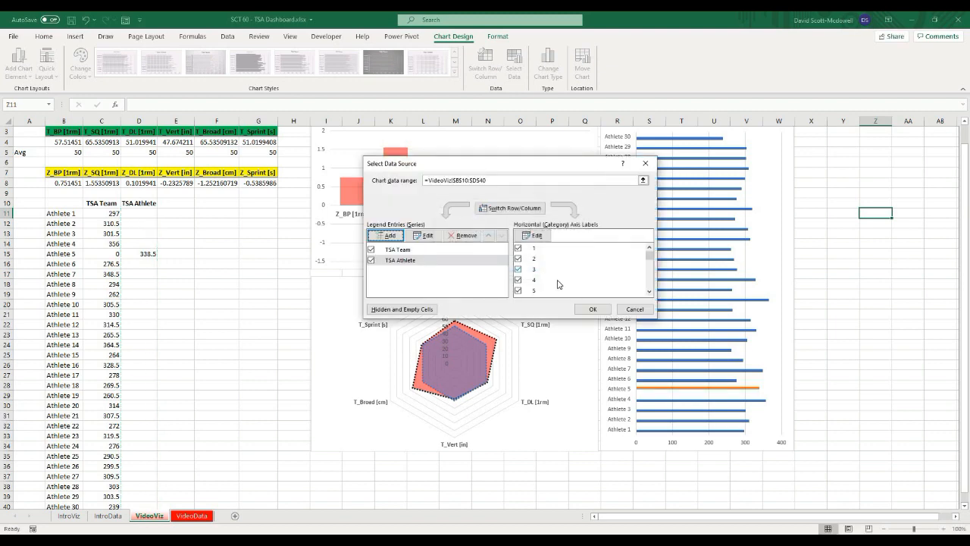
{"action": "left_click", "coordinate": [590, 307]}
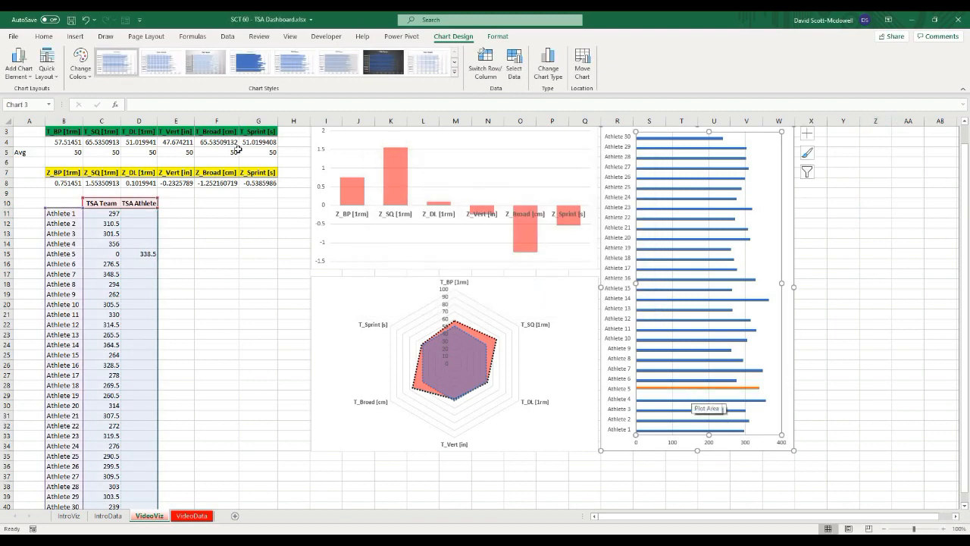
Step: Select Athlete 14 in the B2 athlete selector
{"action": "scroll", "coordinate": [137, 140], "scroll_direction": "up", "scroll_amount": 1}
{"action": "left_click", "coordinate": [138, 140]}
{"action": "left_click", "coordinate": [161, 141]}
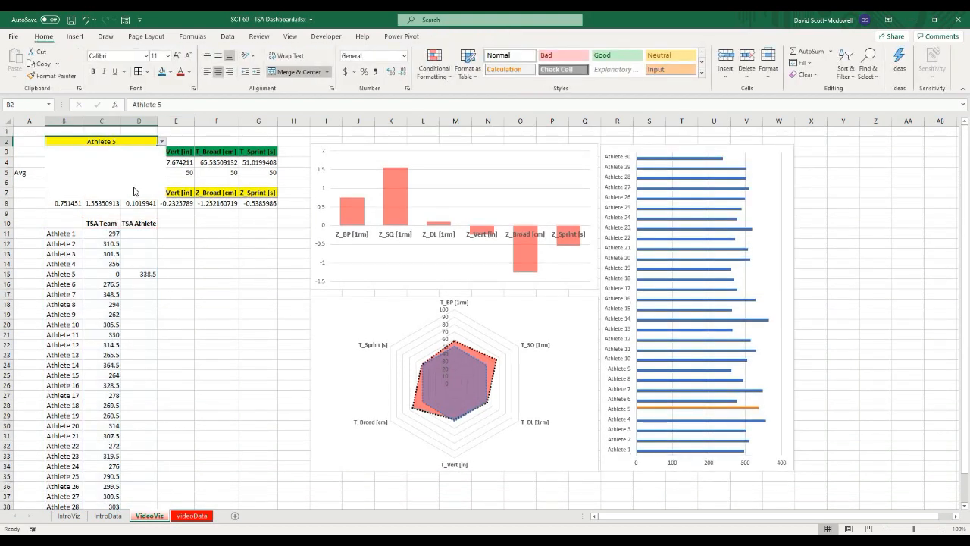
{"action": "left_click", "coordinate": [162, 141]}
{"action": "left_click", "coordinate": [116, 183]}
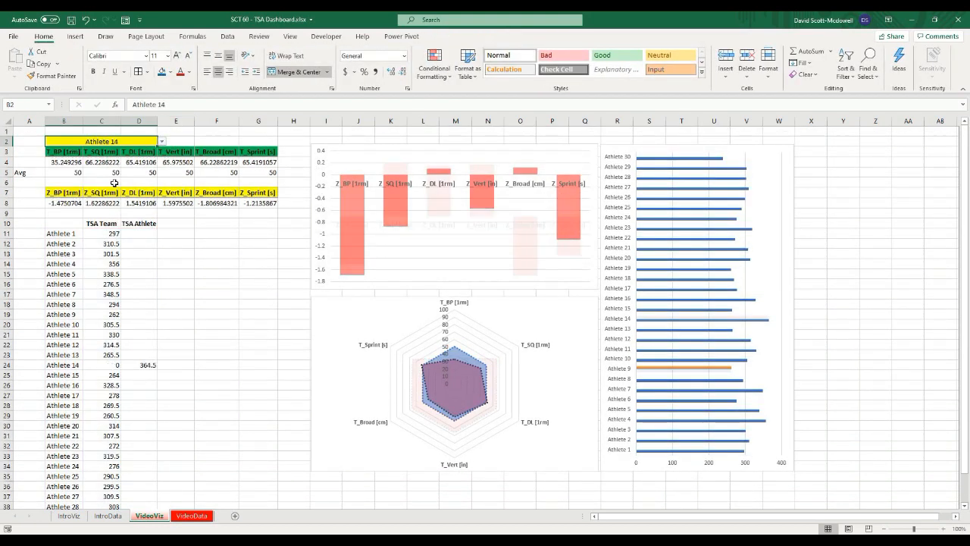
Step: Bold the bar chart's athlete axis labels and set the series overlap to 100% and gap width to 10%
{"action": "left_click", "coordinate": [622, 161]}
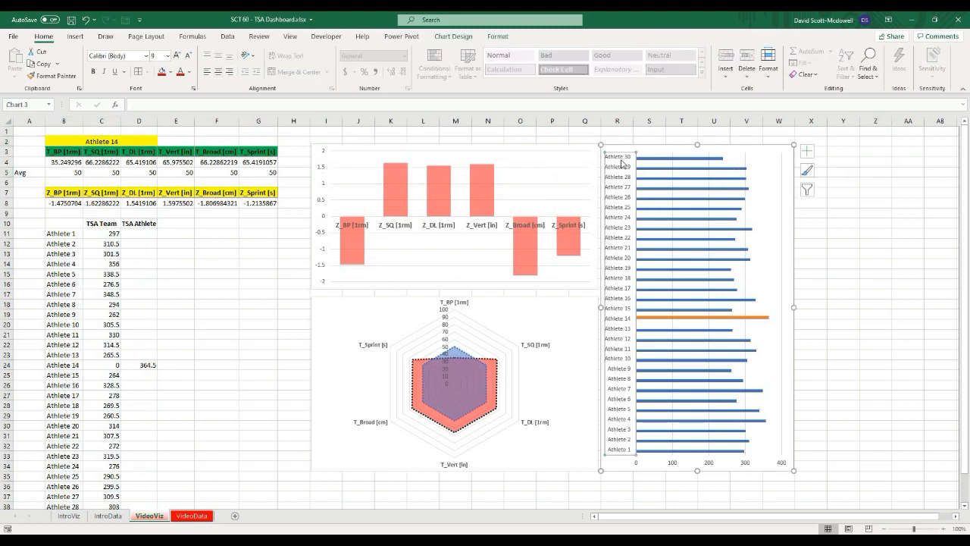
{"action": "key", "text": "ctrl+b"}
{"action": "left_click", "coordinate": [683, 159]}
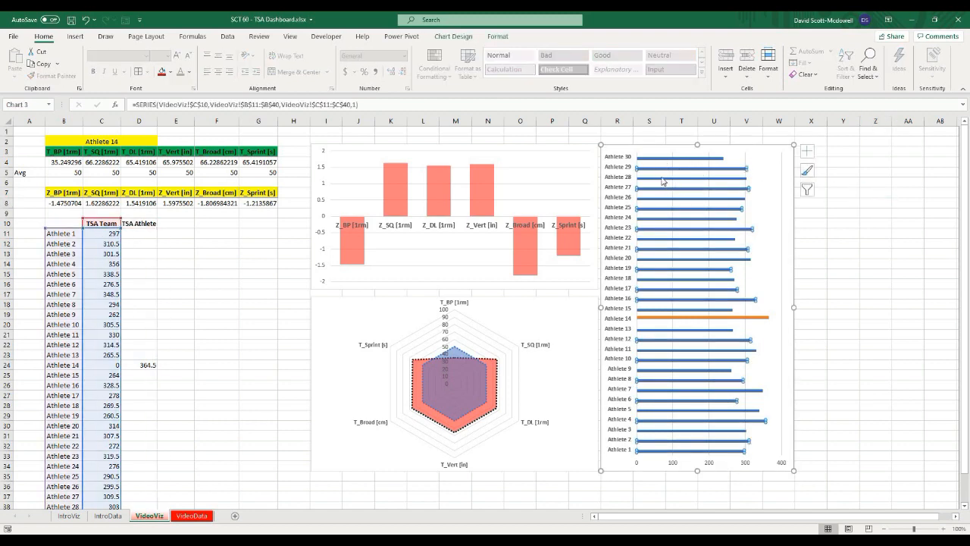
{"action": "double_click", "coordinate": [660, 173]}
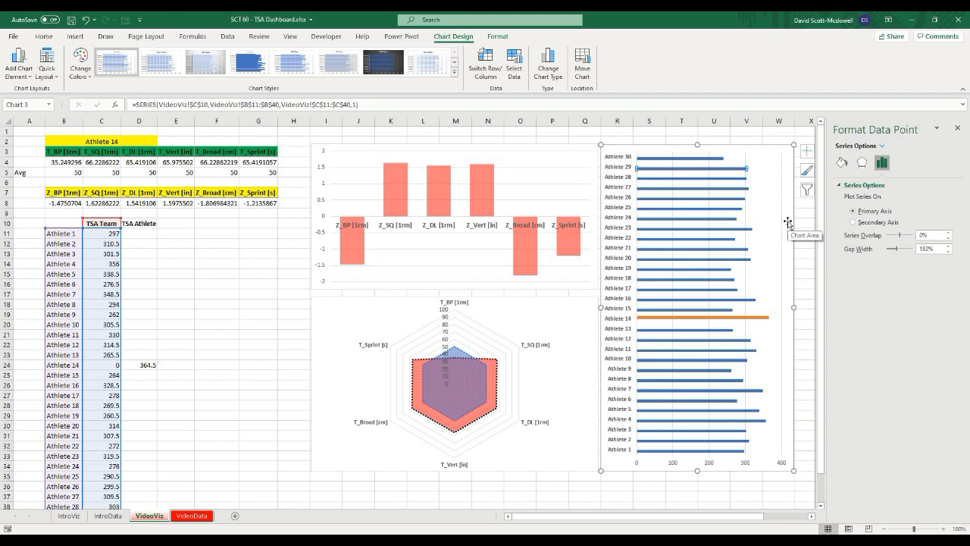
{"action": "left_click_drag", "start_coordinate": [900, 240], "coordinate": [929, 235]}
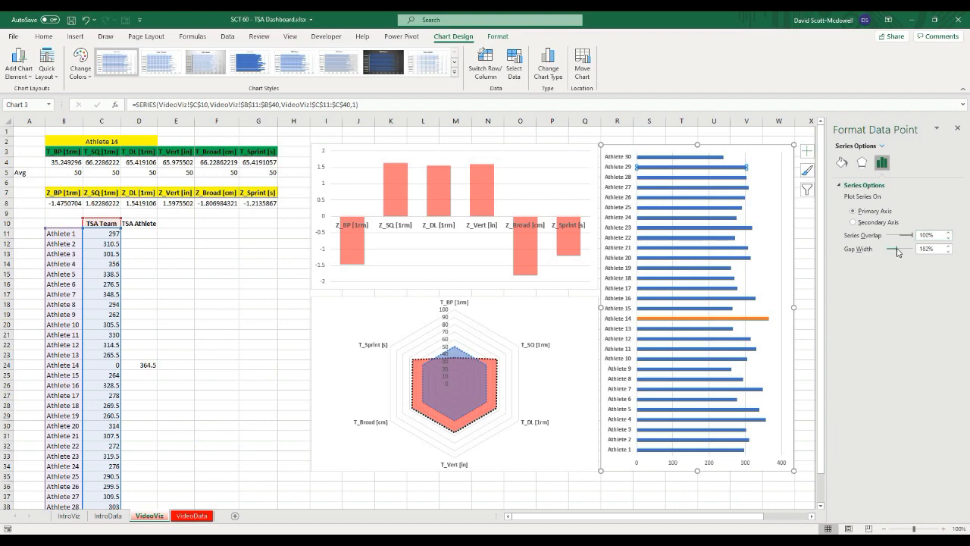
{"action": "left_click_drag", "start_coordinate": [897, 253], "coordinate": [888, 251]}
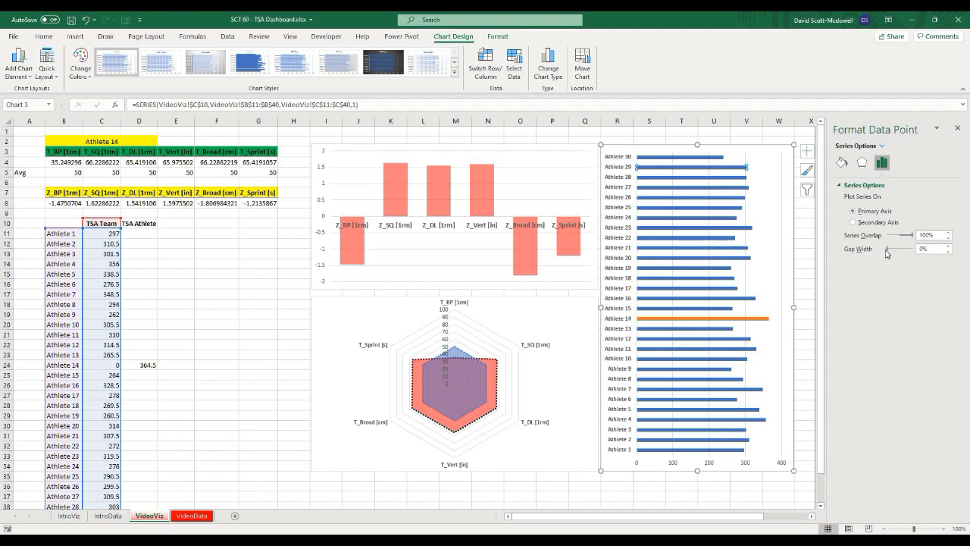
{"action": "left_click", "coordinate": [948, 246]}
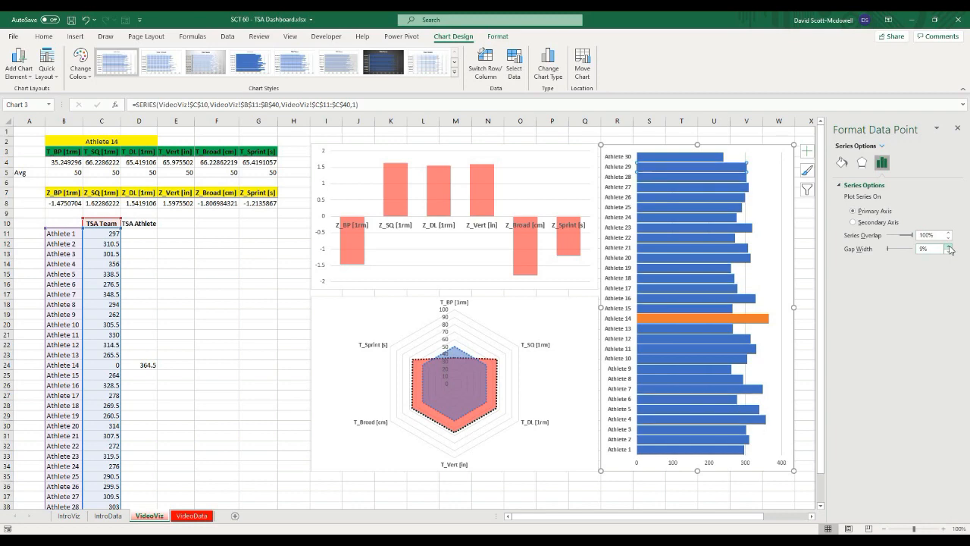
{"action": "left_click", "coordinate": [806, 277]}
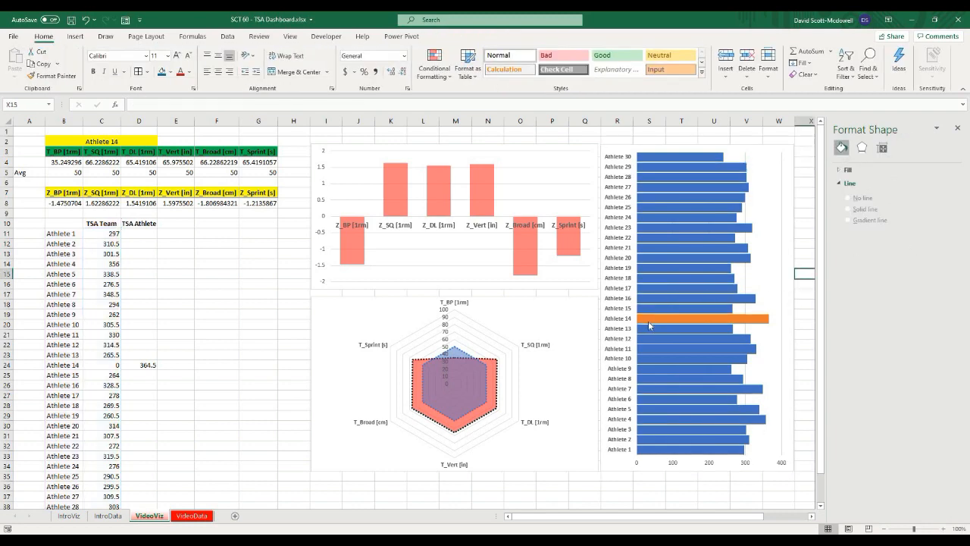
{"action": "left_click", "coordinate": [656, 318]}
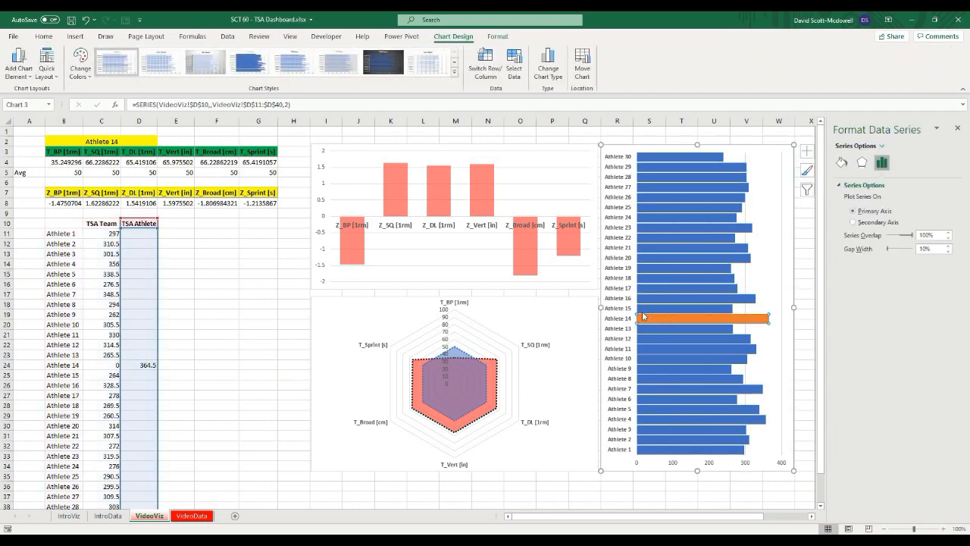
Step: Fill the TSA Athlete bars with red and remove their outline
{"action": "left_click", "coordinate": [497, 36]}
{"action": "left_click", "coordinate": [372, 51]}
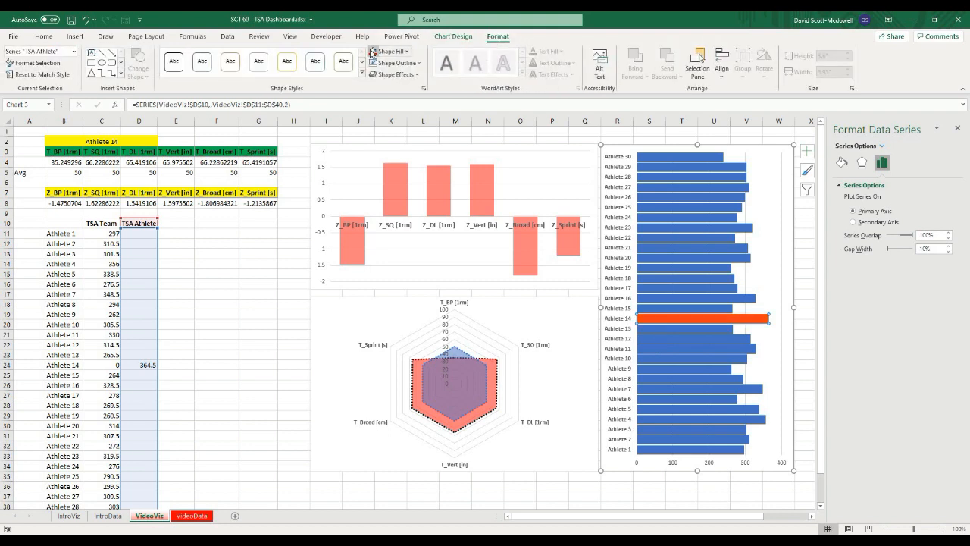
{"action": "left_click", "coordinate": [398, 63]}
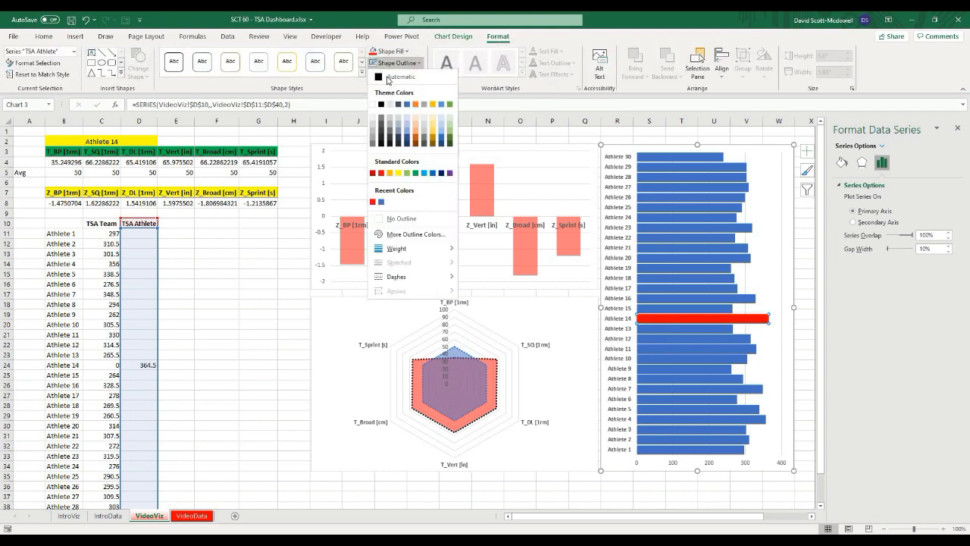
{"action": "left_click", "coordinate": [394, 220]}
Step: Give the TSA Team bars a semi-transparent blue fill and remove their outline
{"action": "left_click", "coordinate": [675, 288]}
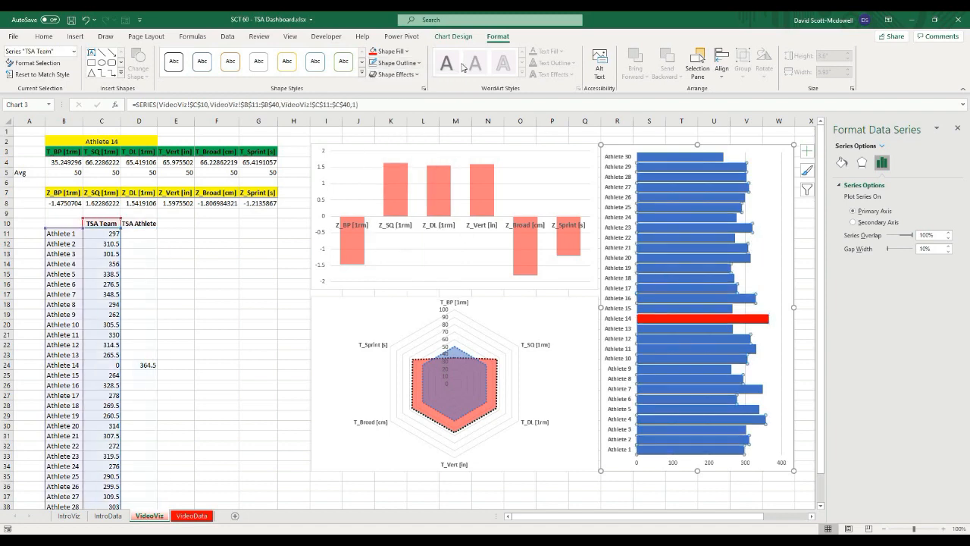
{"action": "left_click", "coordinate": [407, 51]}
{"action": "left_click", "coordinate": [407, 92]}
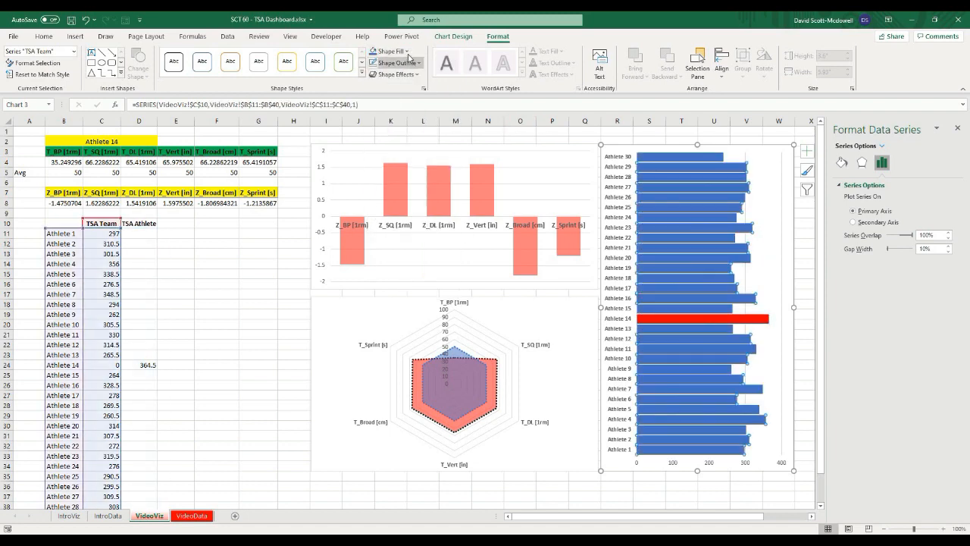
{"action": "left_click", "coordinate": [407, 51]}
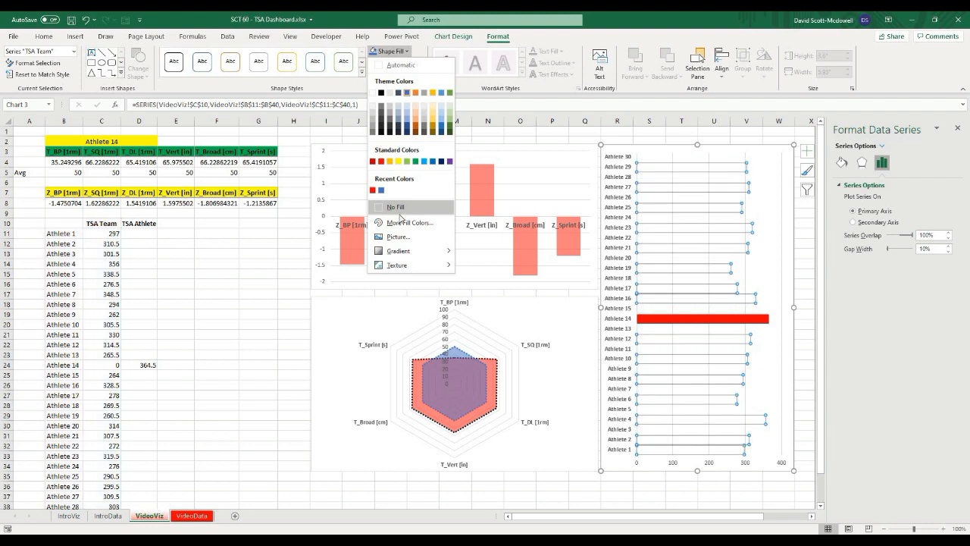
{"action": "left_click", "coordinate": [405, 223]}
{"action": "left_click_drag", "start_coordinate": [444, 313], "coordinate": [473, 313]}
{"action": "left_click", "coordinate": [569, 142]}
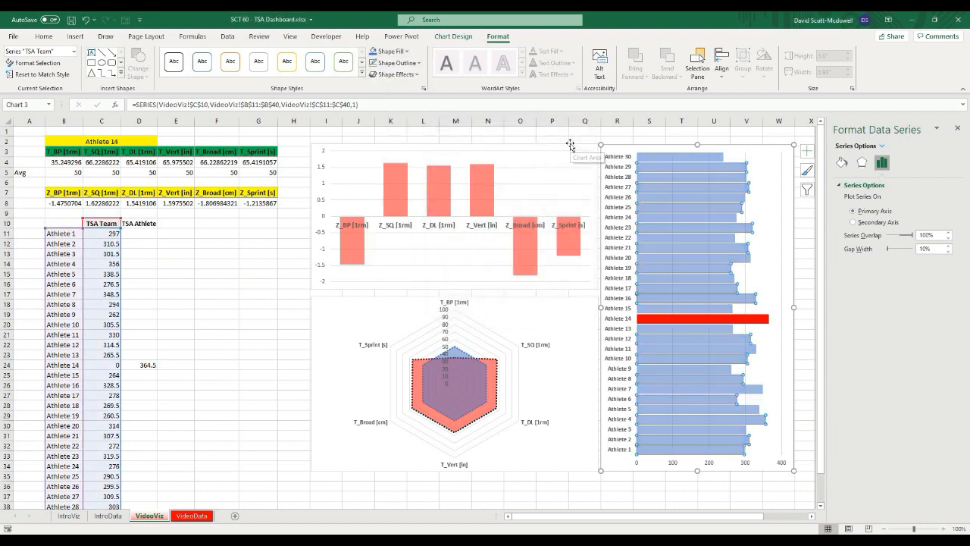
{"action": "left_click", "coordinate": [419, 64]}
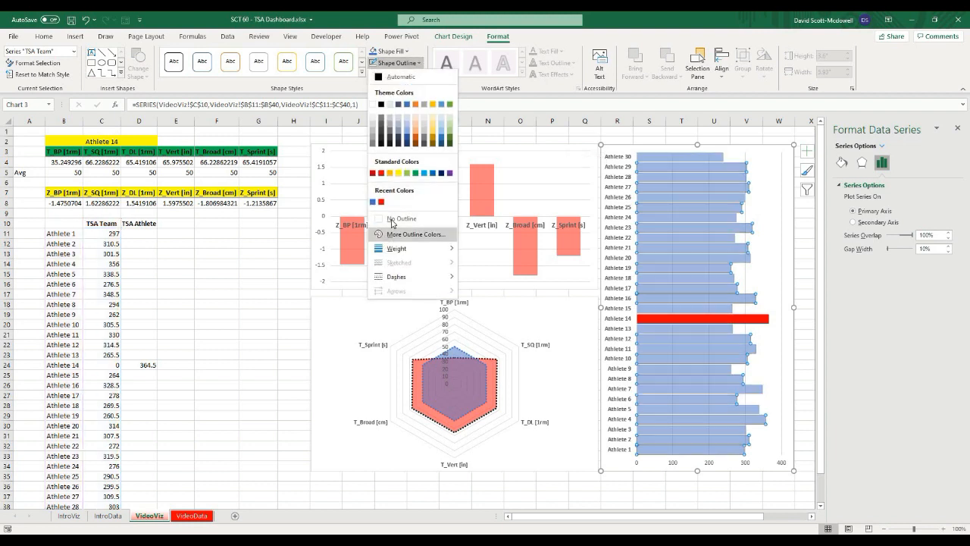
{"action": "left_click", "coordinate": [402, 218]}
{"action": "left_click", "coordinate": [216, 344]}
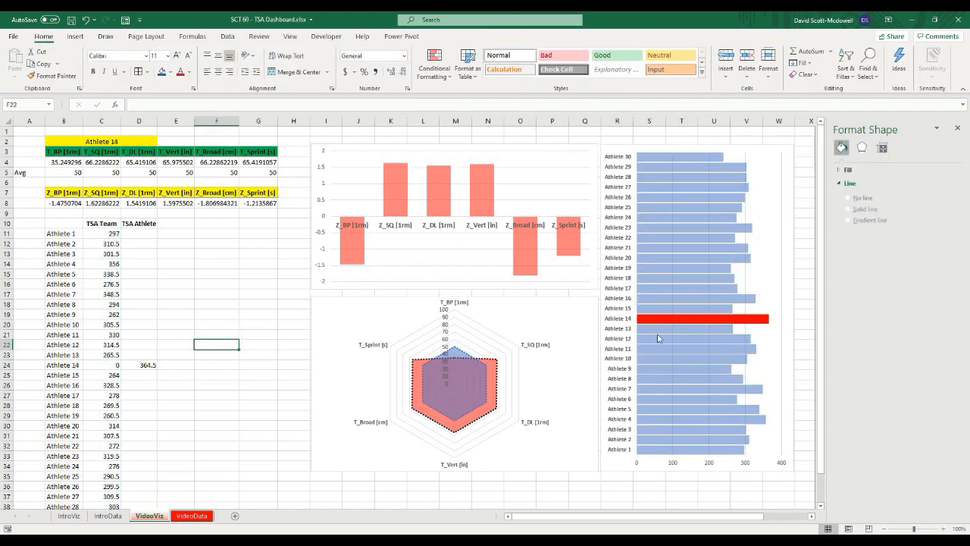
Step: Switch the B2 athlete selector to Athlete 19, then to Athlete 30, to test the charts
{"action": "left_click", "coordinate": [121, 143]}
{"action": "left_click", "coordinate": [162, 141]}
{"action": "left_click", "coordinate": [107, 185]}
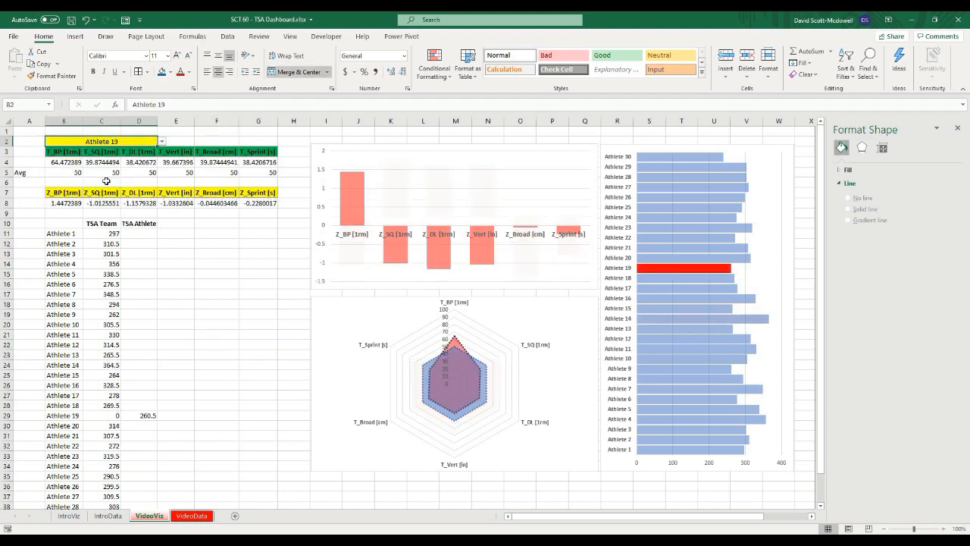
{"action": "left_click", "coordinate": [162, 142]}
{"action": "left_click", "coordinate": [99, 189]}
{"action": "left_click", "coordinate": [162, 141]}
{"action": "left_click", "coordinate": [121, 196]}
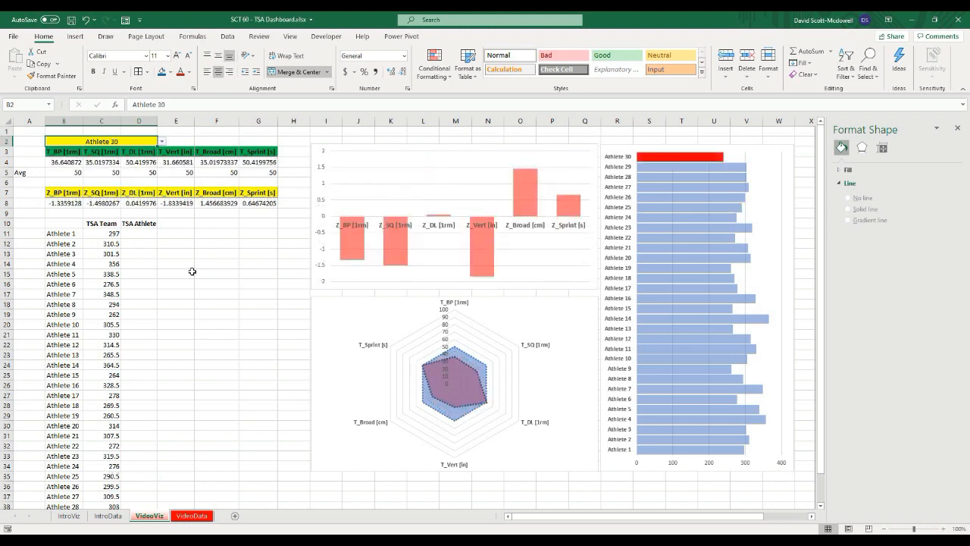
{"action": "left_click", "coordinate": [212, 296]}
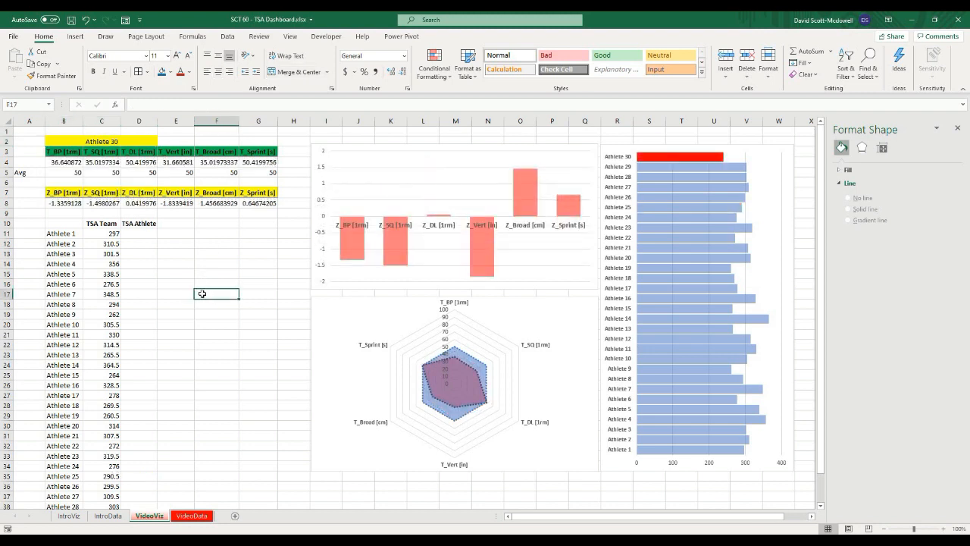
{"action": "left_click", "coordinate": [209, 345]}
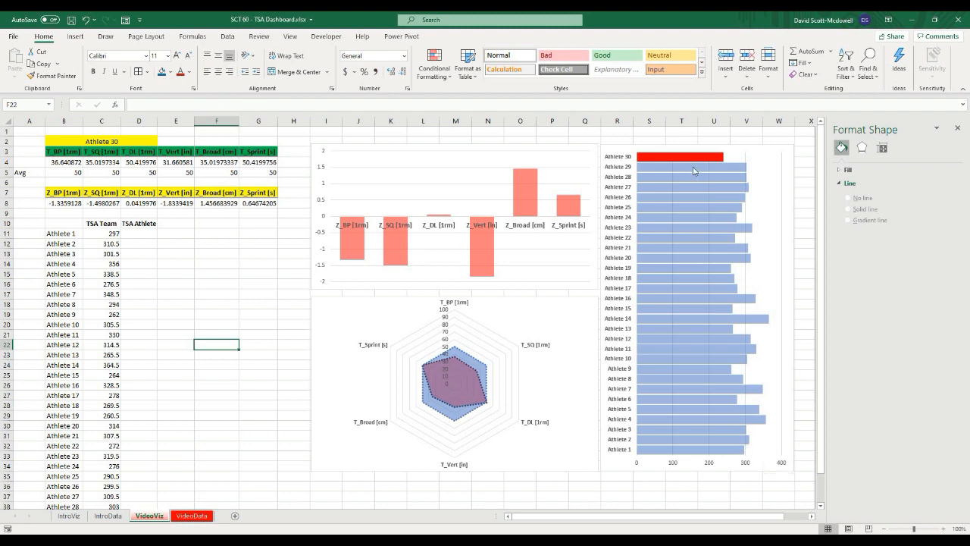
Step: Select Athlete 26 in the B2 athlete selector
{"action": "left_click", "coordinate": [130, 137]}
{"action": "left_click", "coordinate": [160, 142]}
{"action": "left_click", "coordinate": [116, 175]}
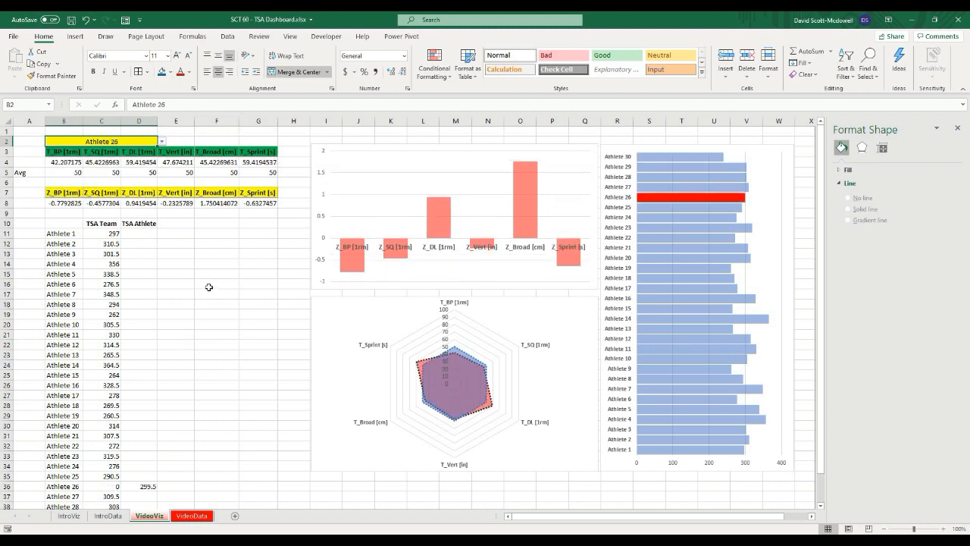
{"action": "left_click", "coordinate": [208, 286]}
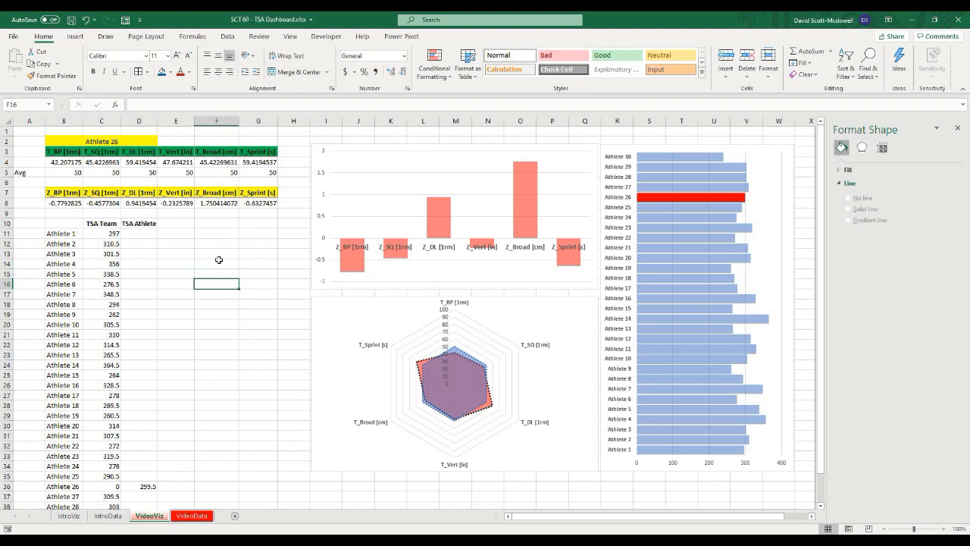
Step: Close the Format Shape pane
{"action": "left_click", "coordinate": [272, 272]}
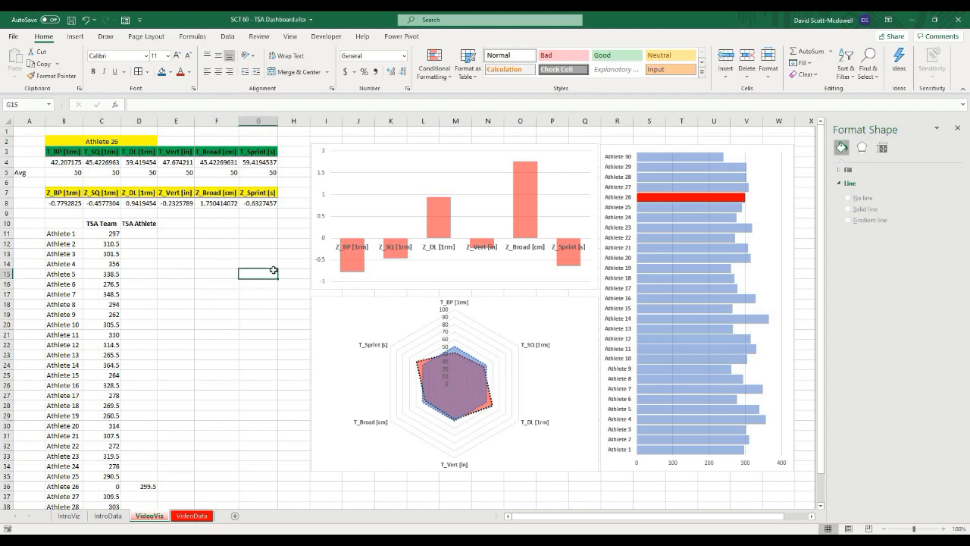
{"action": "left_click_drag", "start_coordinate": [66, 118], "coordinate": [266, 310]}
{"action": "left_click", "coordinate": [292, 295]}
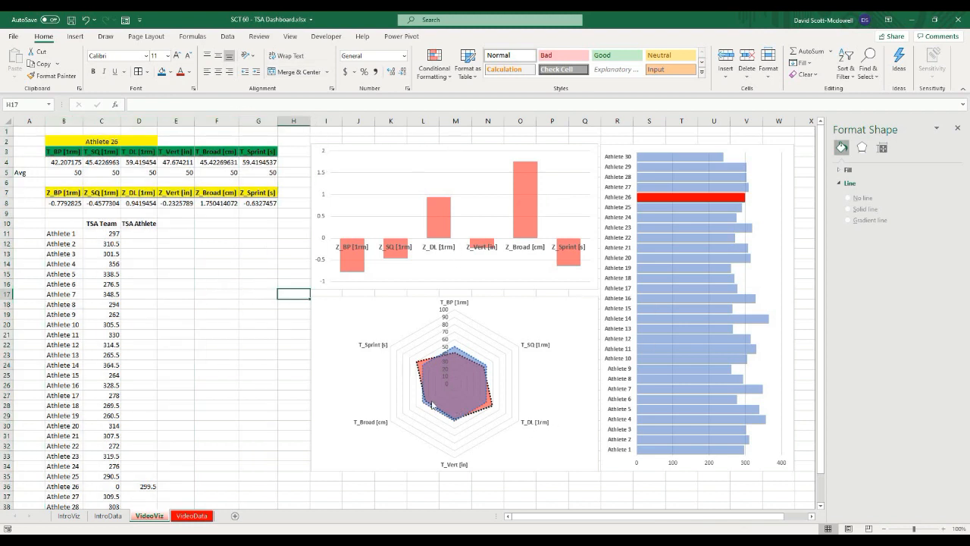
{"action": "left_click", "coordinate": [957, 128]}
{"action": "left_click", "coordinate": [223, 367]}
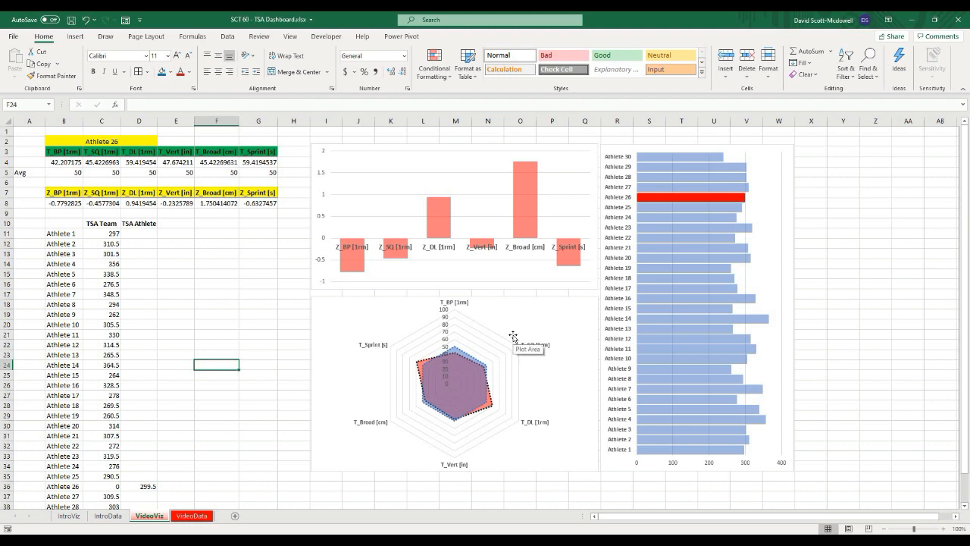
{"action": "left_click", "coordinate": [837, 273]}
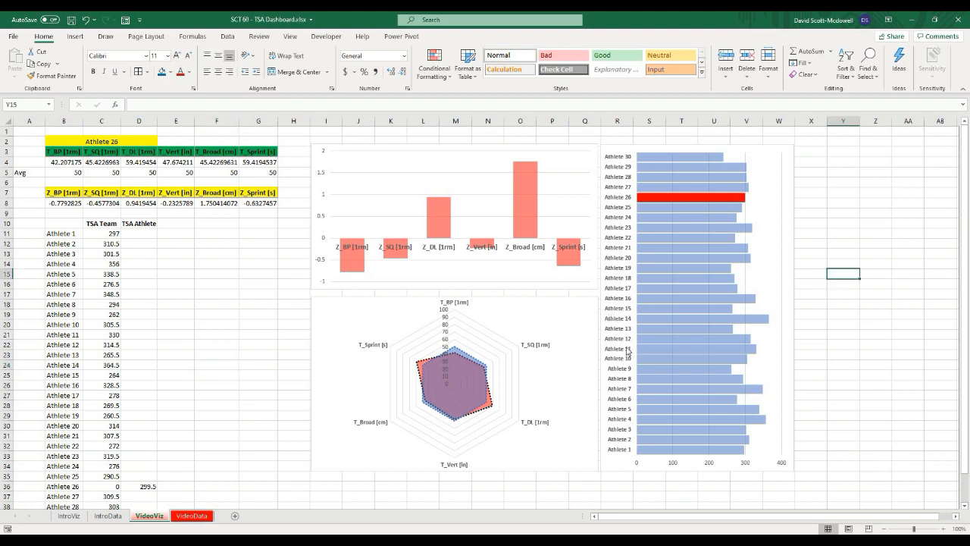
{"action": "left_click", "coordinate": [214, 286]}
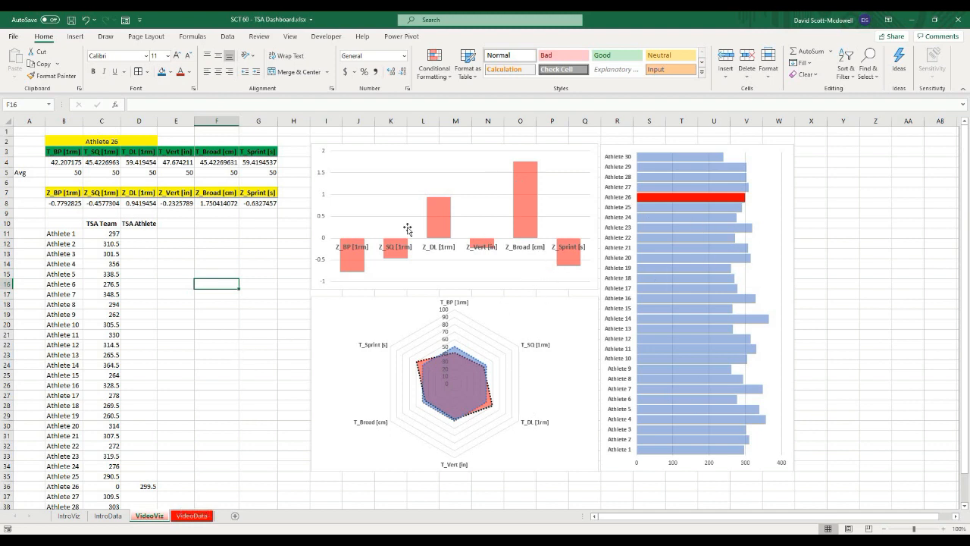
{"action": "left_click", "coordinate": [257, 278]}
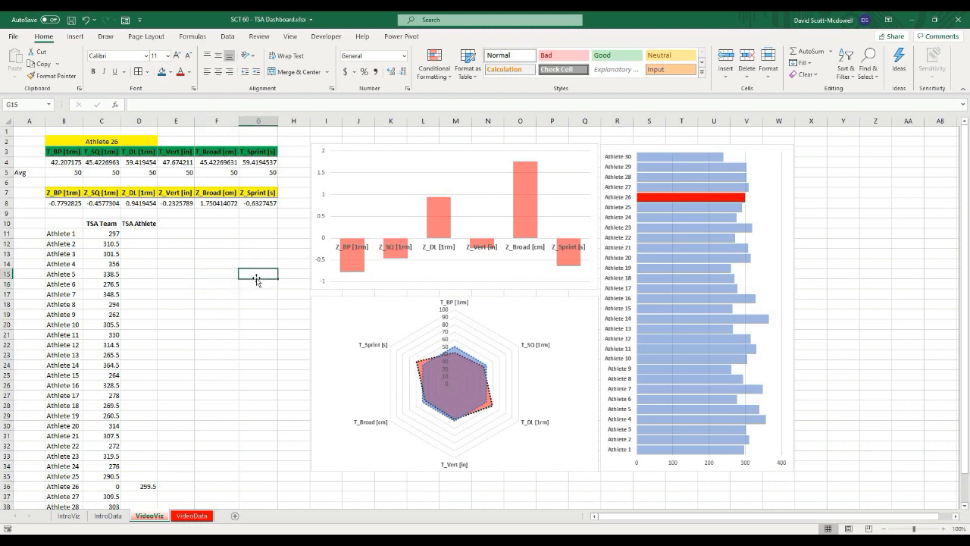
{"action": "left_click", "coordinate": [271, 313]}
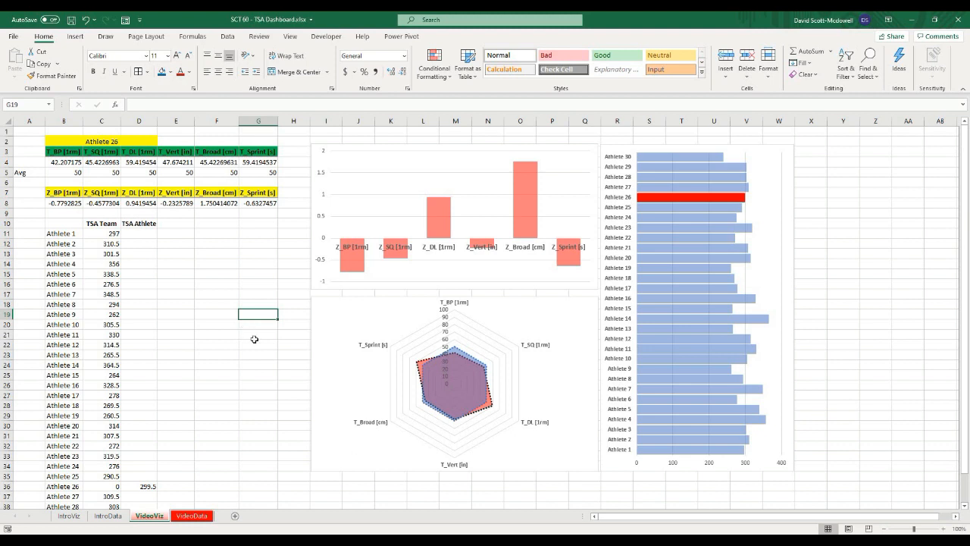
{"action": "left_click", "coordinate": [257, 336]}
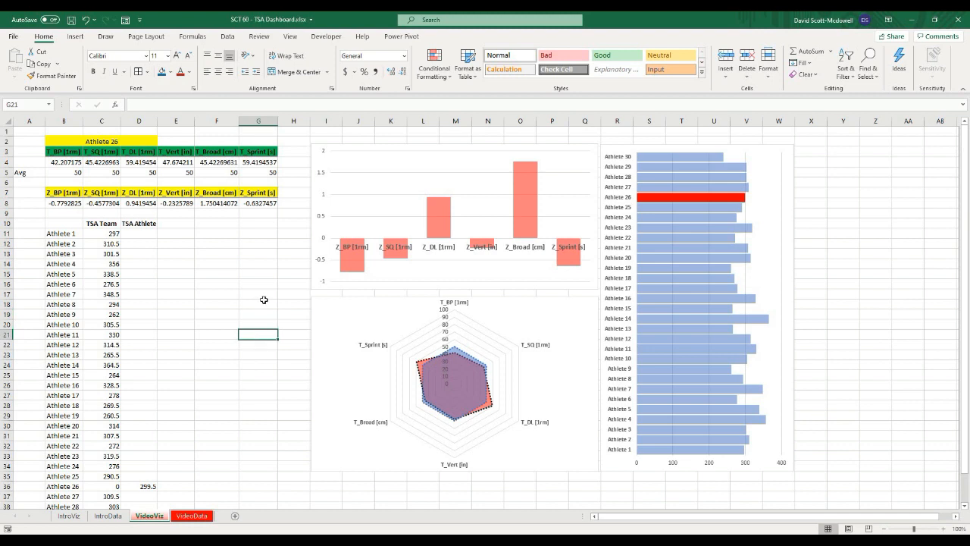
{"action": "left_click", "coordinate": [263, 367]}
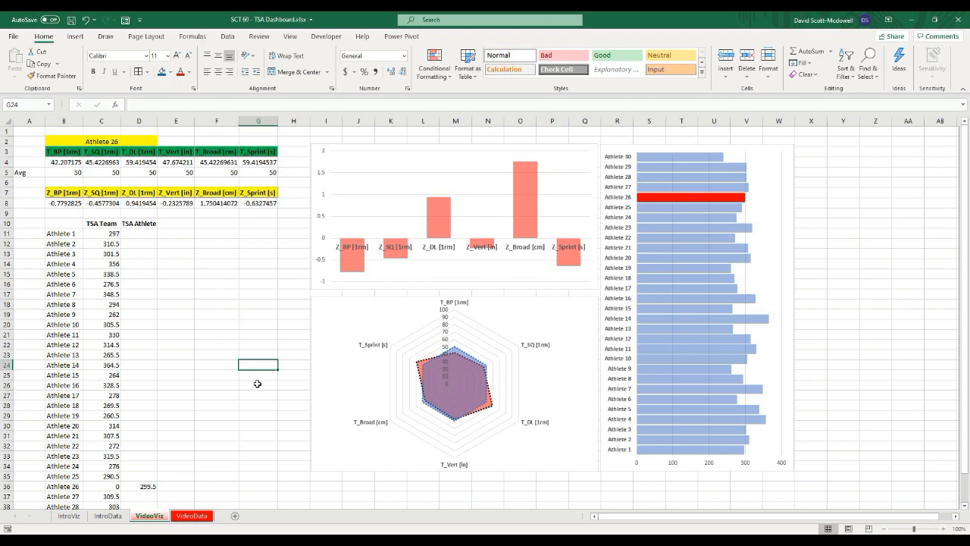
{"action": "key", "text": "Down"}
{"action": "key", "text": "Down"}
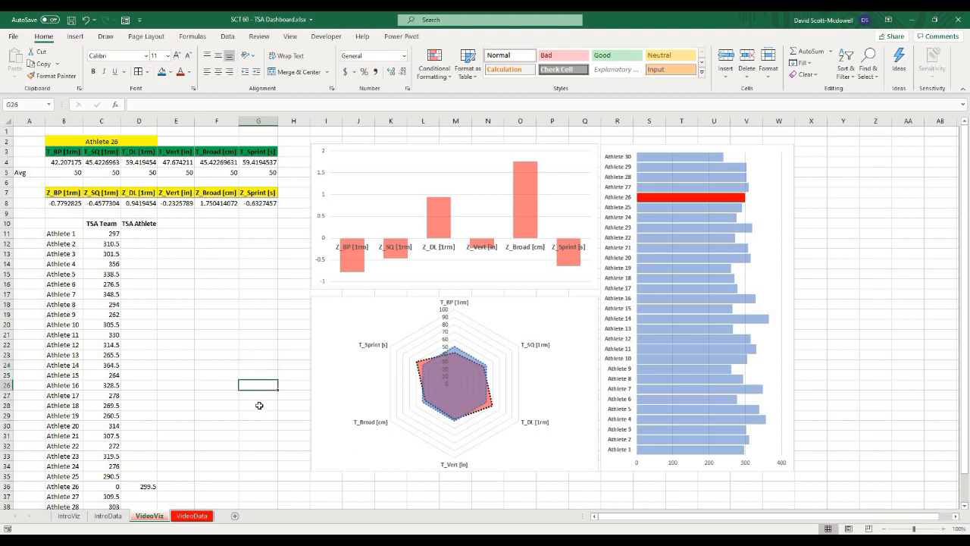